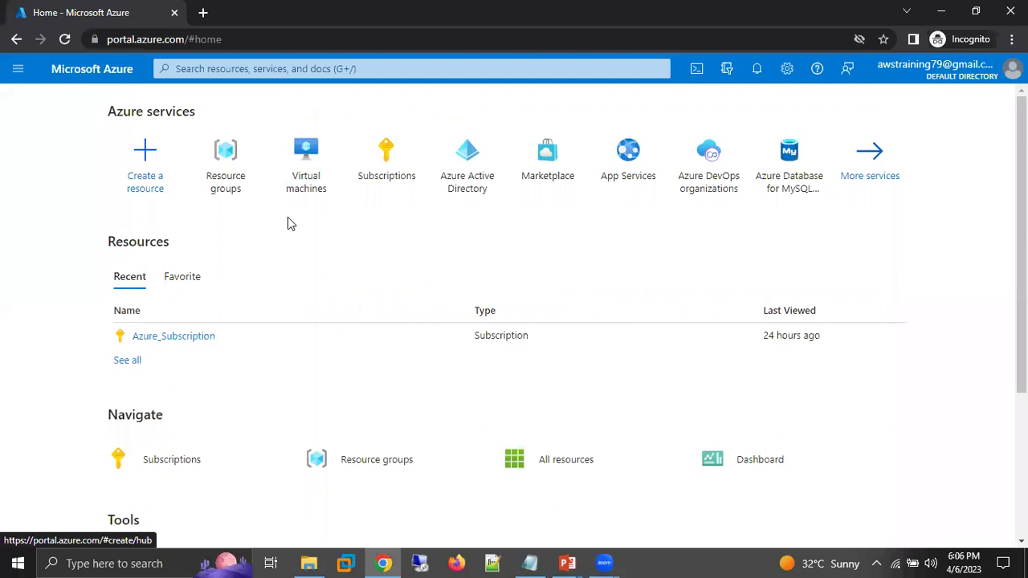
# - Visit the Virtual machines list, then open the still-empty Resource groups list from Home
pyautogui.moveTo(234, 184)
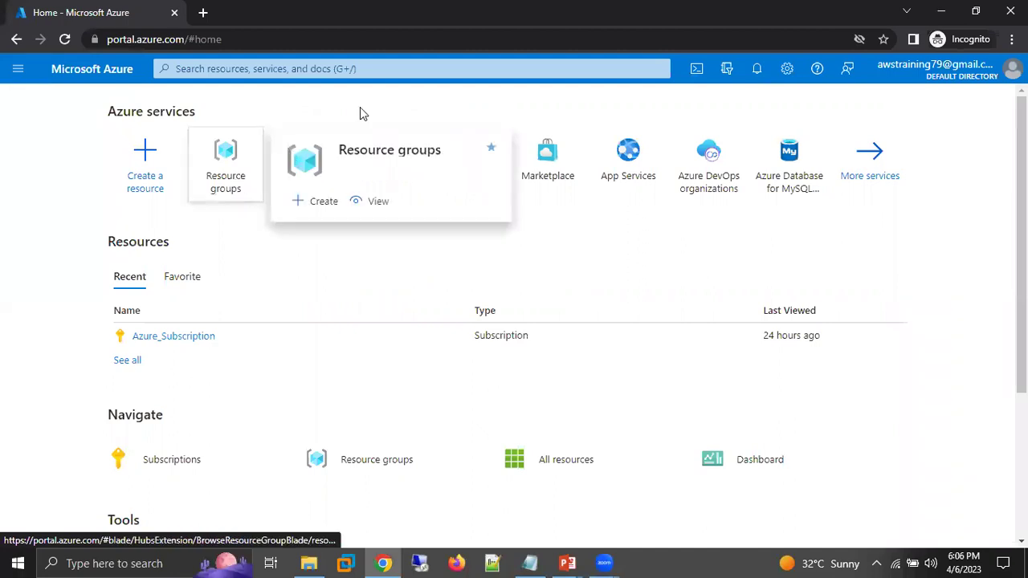
pyautogui.click(298, 160)
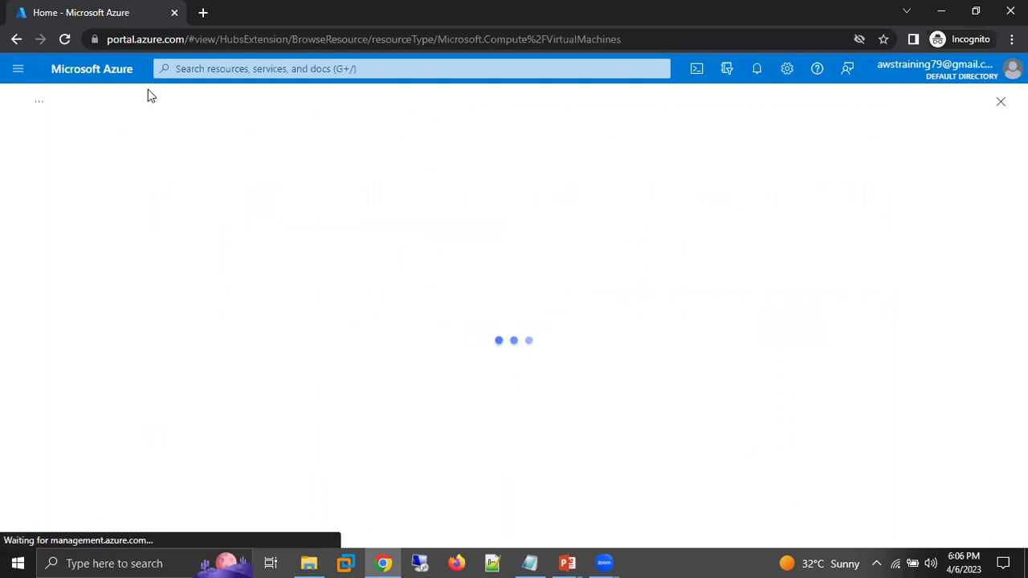
pyautogui.click(112, 76)
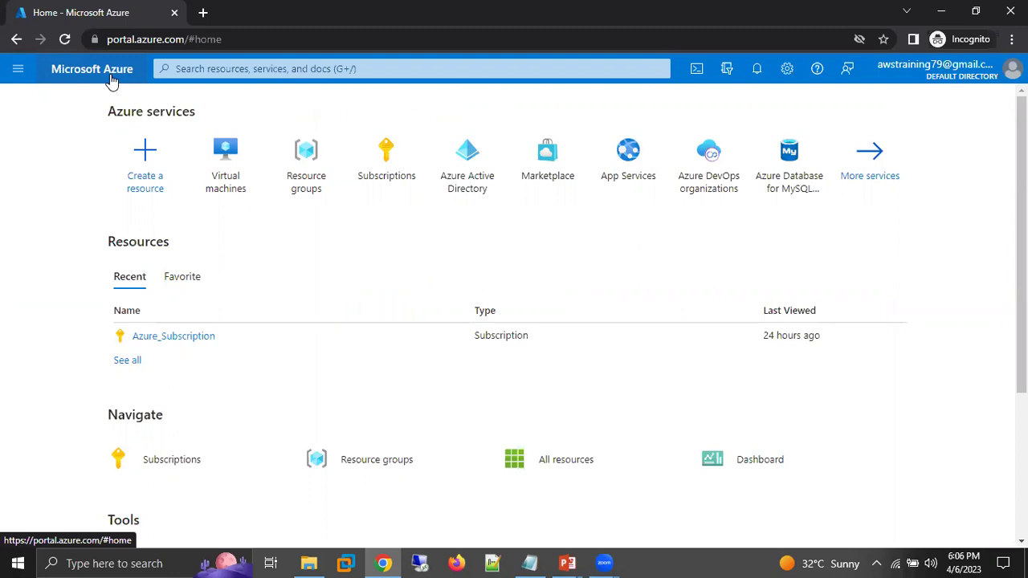
pyautogui.click(322, 184)
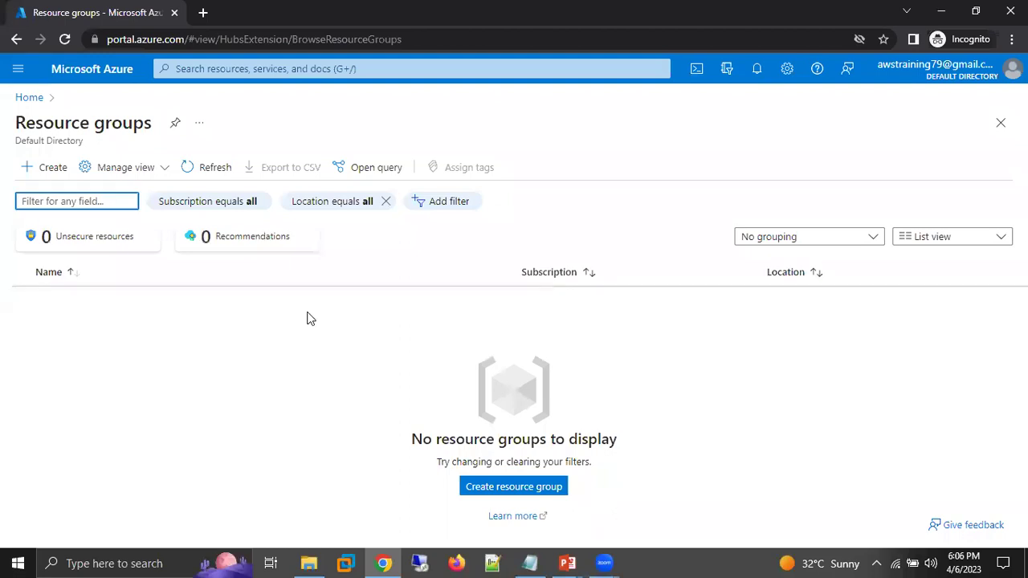
# - Select the name Group-127 in the Notepad notes and start creating a new resource group
pyautogui.click(530, 563)
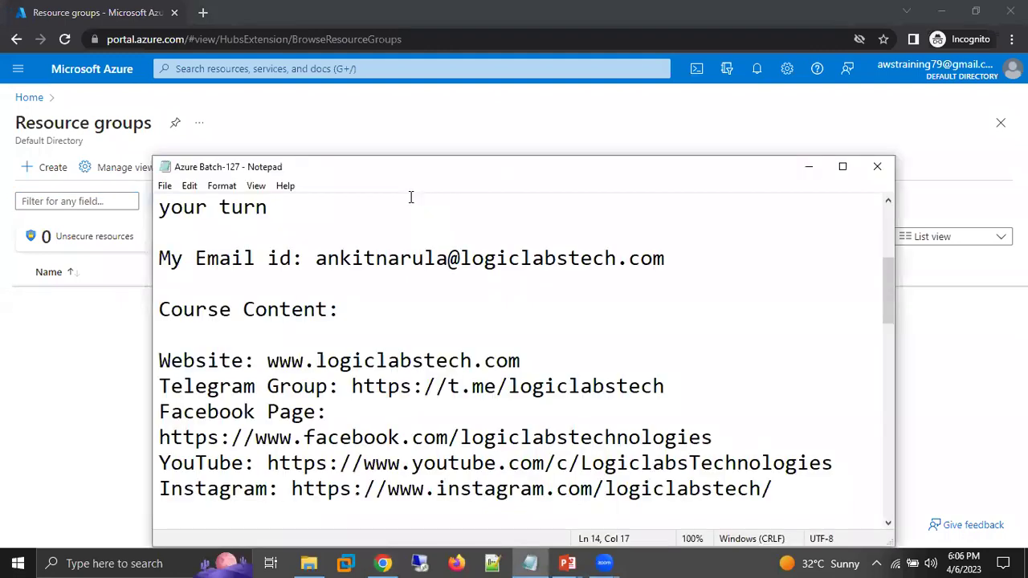
pyautogui.press('Up')
pyautogui.moveTo(472, 167); pyautogui.dragTo(496, 80)
pyautogui.press('pagedown')
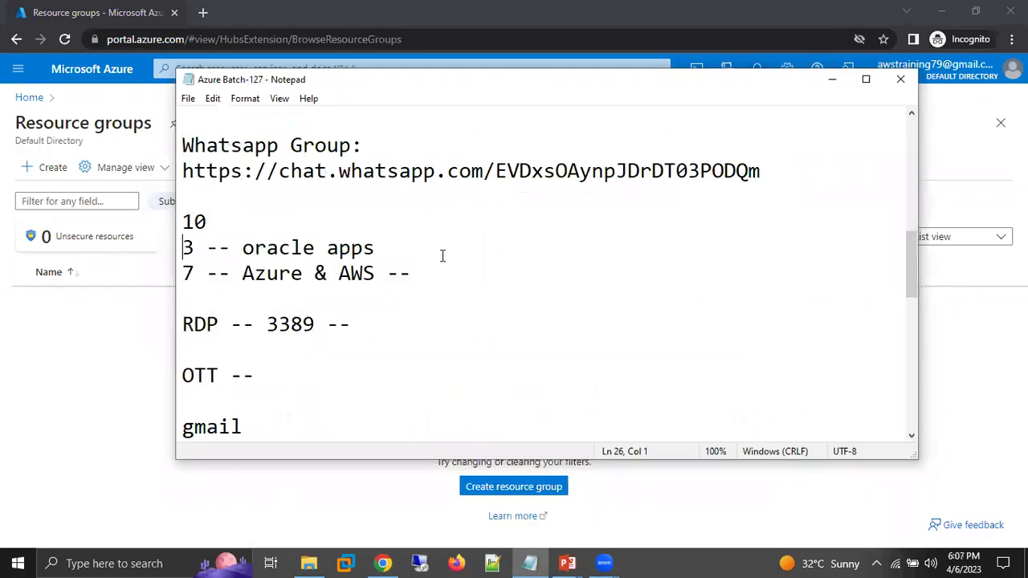
pyautogui.press('pagedown')
pyautogui.press('pagedown')
pyautogui.hotkey('ctrl', 'End')
pyautogui.press('Up')
pyautogui.press('Up')
pyautogui.press('Up')
pyautogui.press('Up')
pyautogui.press('Up')
pyautogui.press('Up')
pyautogui.press('Up')
pyautogui.press('Down')
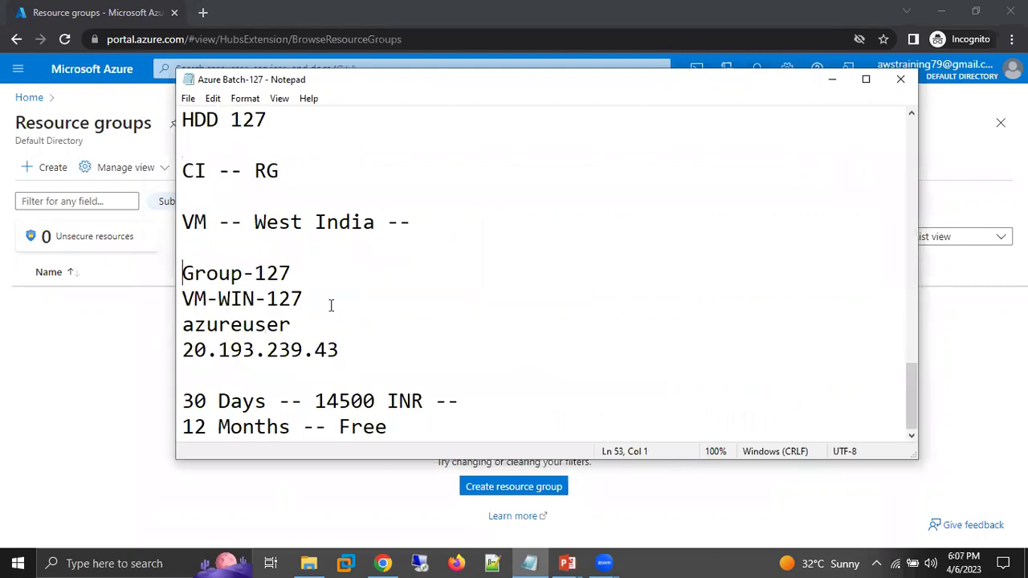
pyautogui.hotkey('shift', 'End')
pyautogui.hotkey('ctrl', 'c')
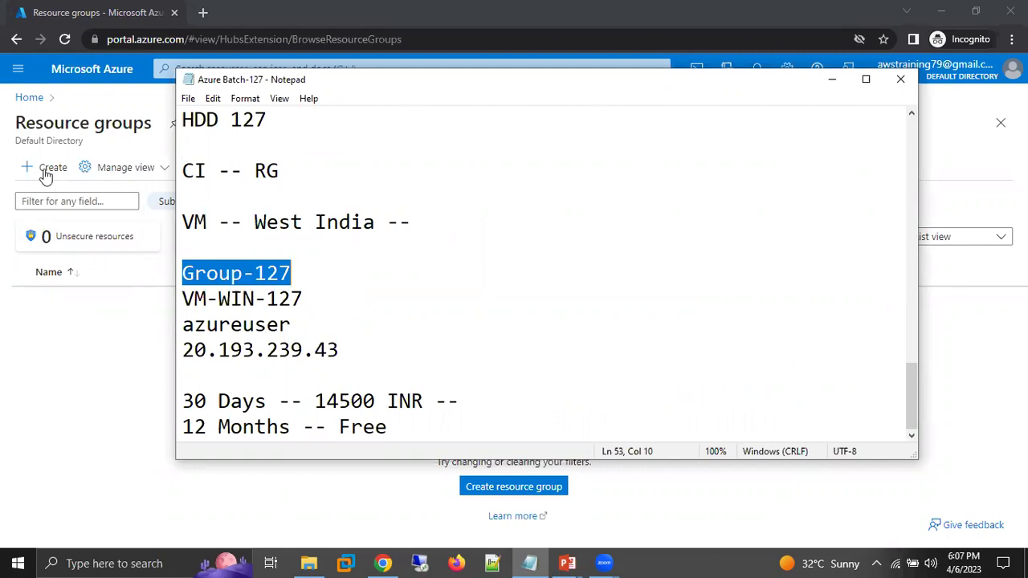
pyautogui.click(45, 169)
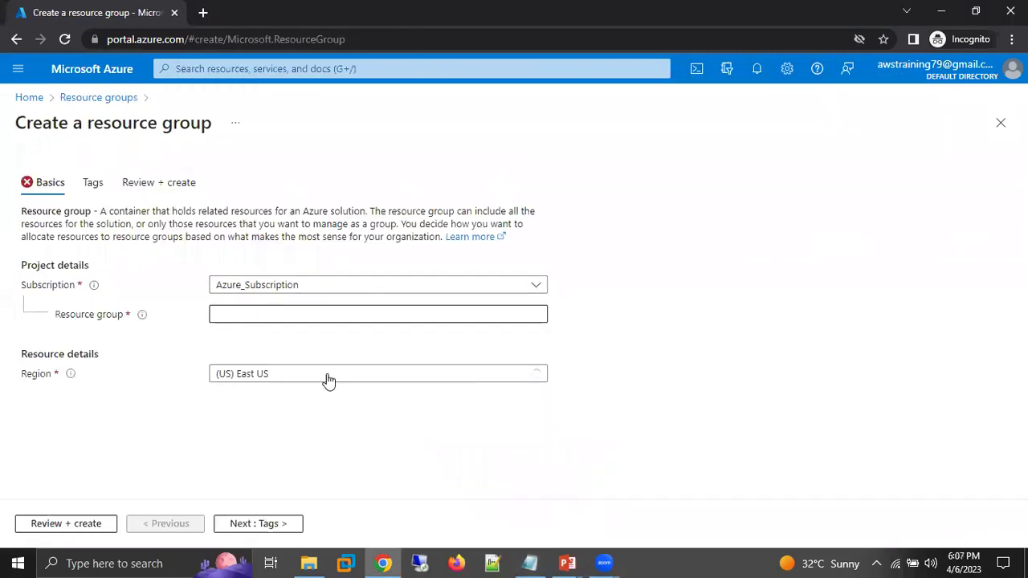
# - Create resource group Group-127 in the Central India region
pyautogui.hotkey('ctrl', 'v')
pyautogui.click(285, 375)
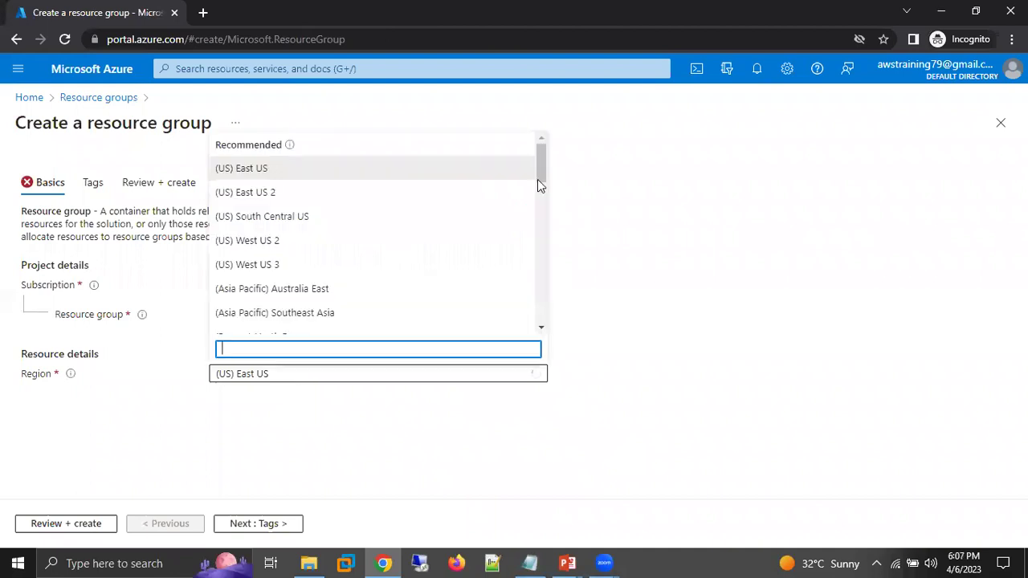
pyautogui.write('in')
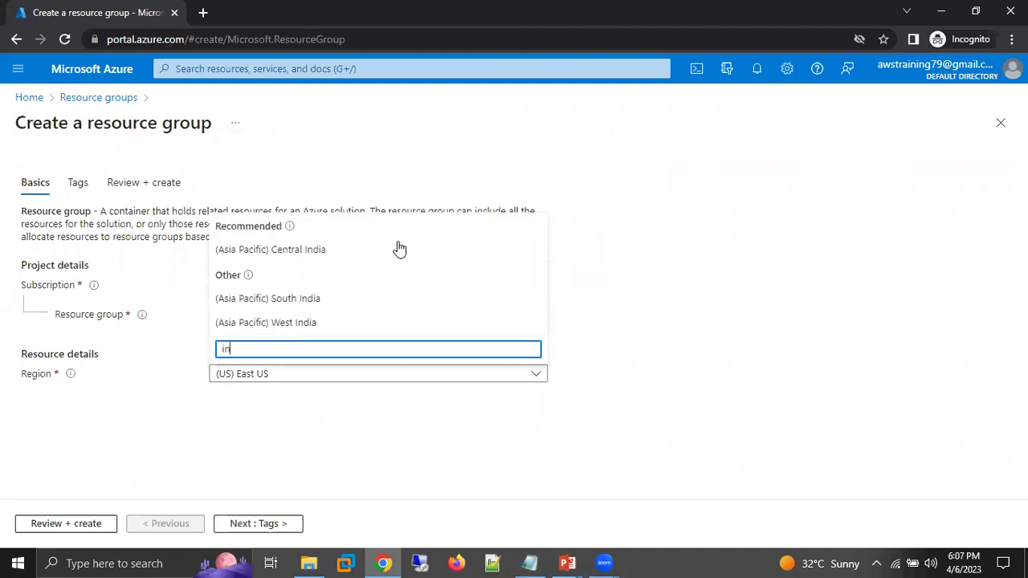
pyautogui.press('Return')
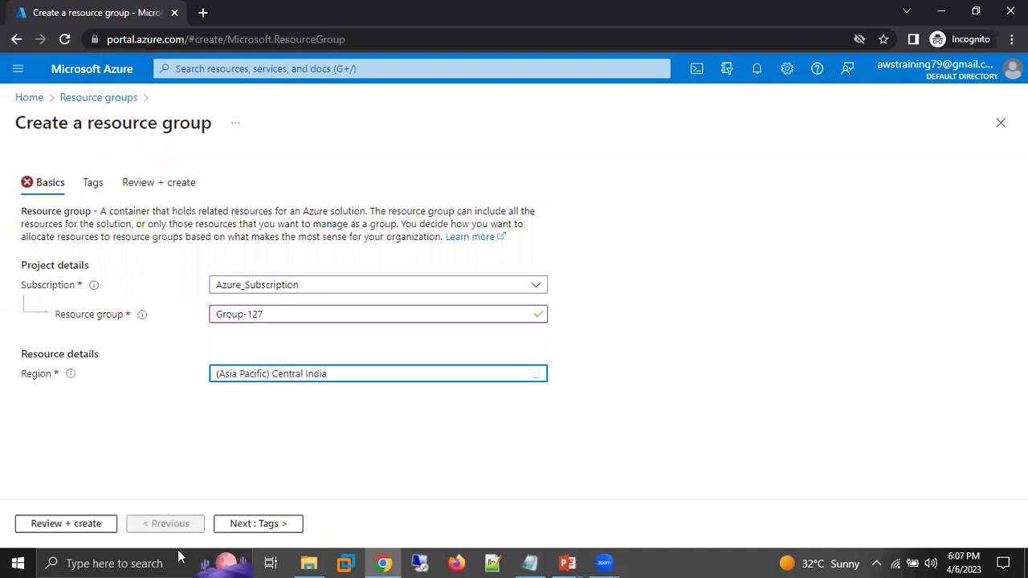
pyautogui.click(81, 533)
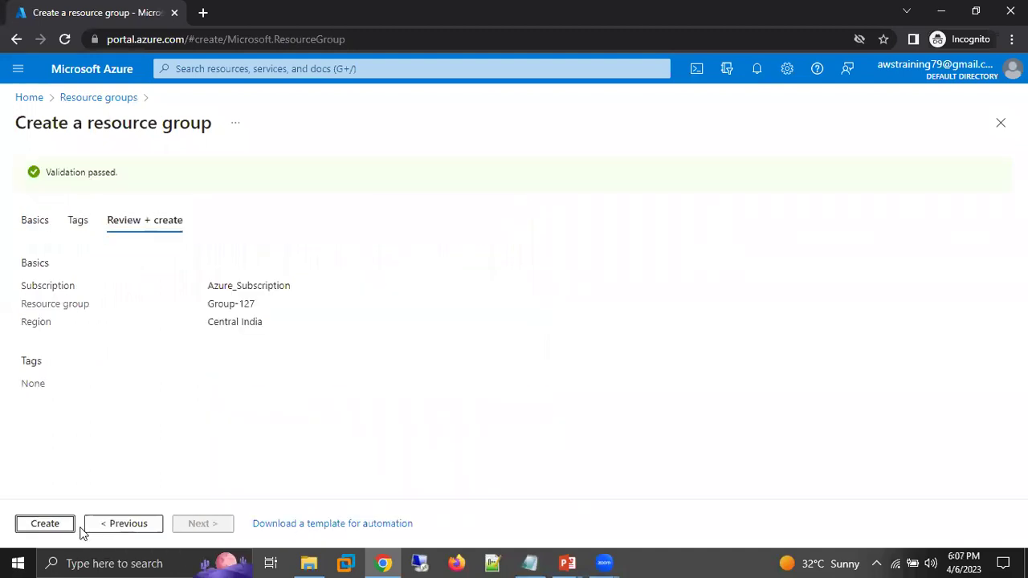
pyautogui.click(60, 531)
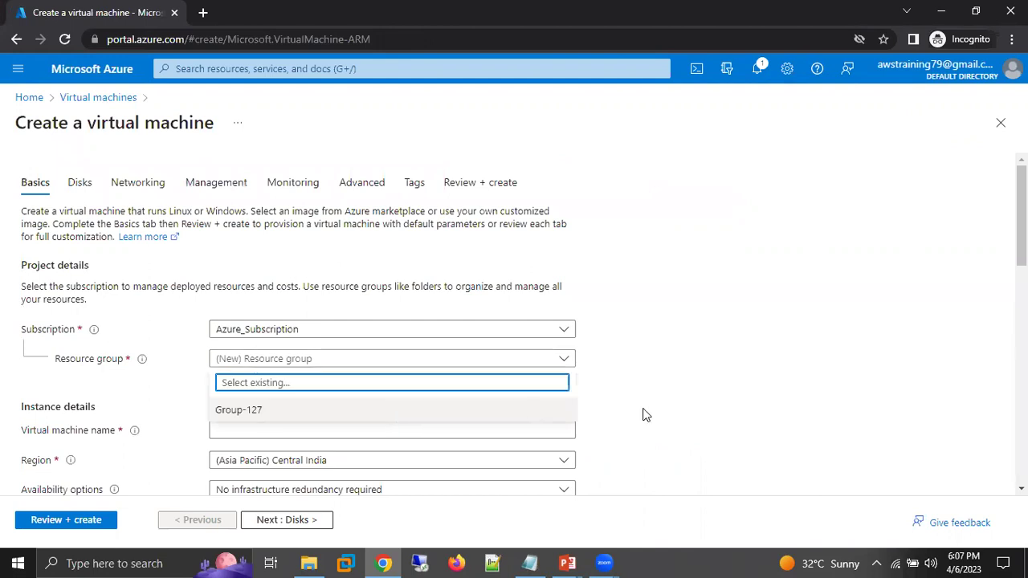
# - Choose Group-127 as the new VM's resource group and focus the Virtual machine name field
pyautogui.click(647, 416)
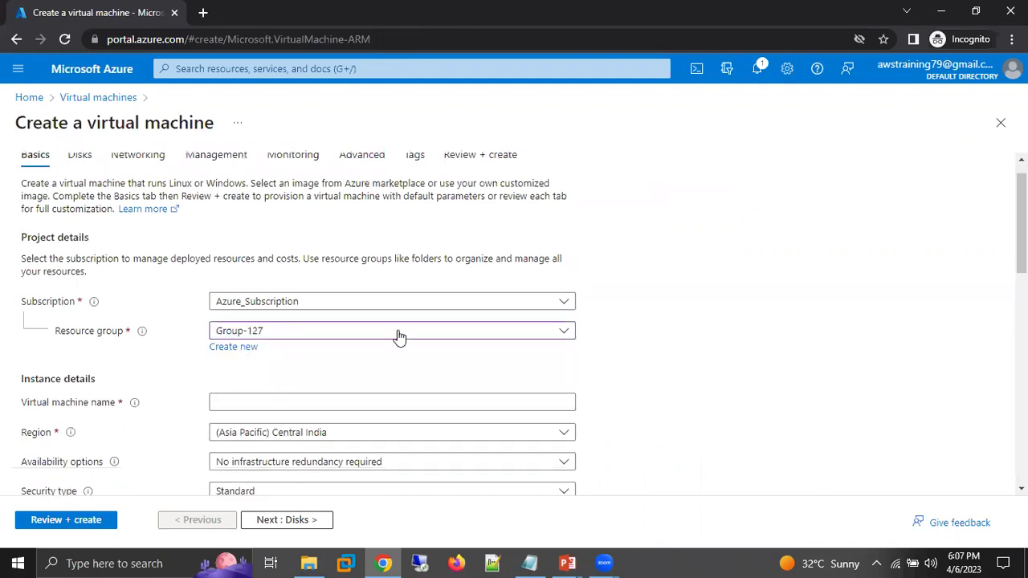
pyautogui.scroll(-2, 316, 283)
pyautogui.click(316, 283)
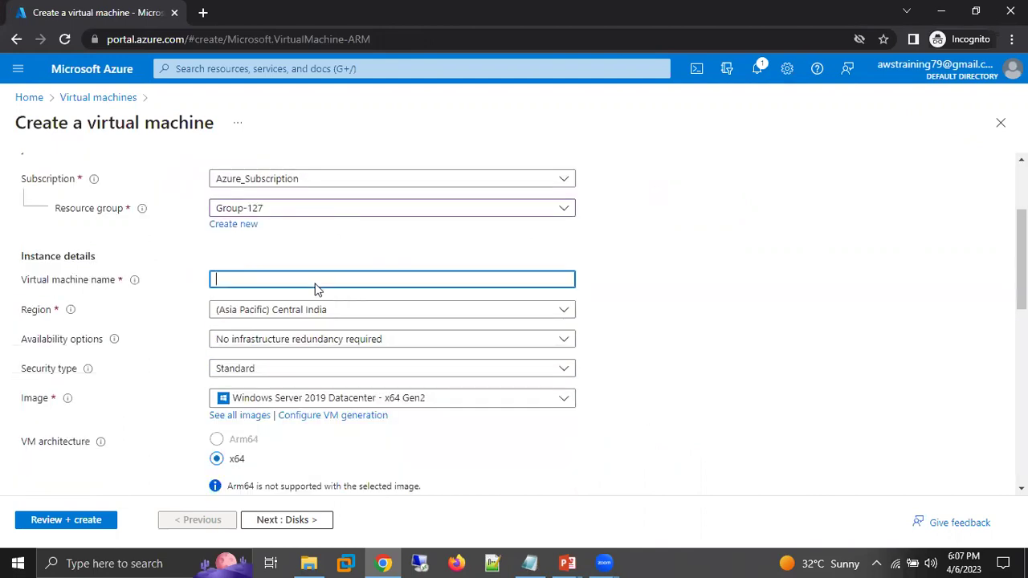
pyautogui.hotkey('alt', 'Tab')
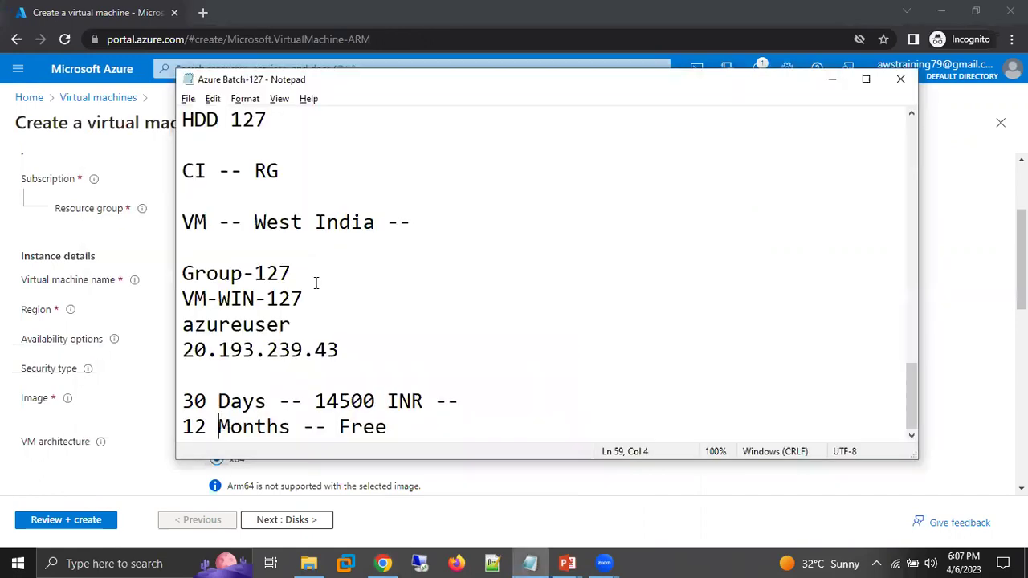
# - Add the line VM-Linux-127 to the notes and use it as the virtual machine name
pyautogui.hotkey('ctrl', 'End')
pyautogui.press('Return')
pyautogui.press('Return')
pyautogui.write('Linux-')
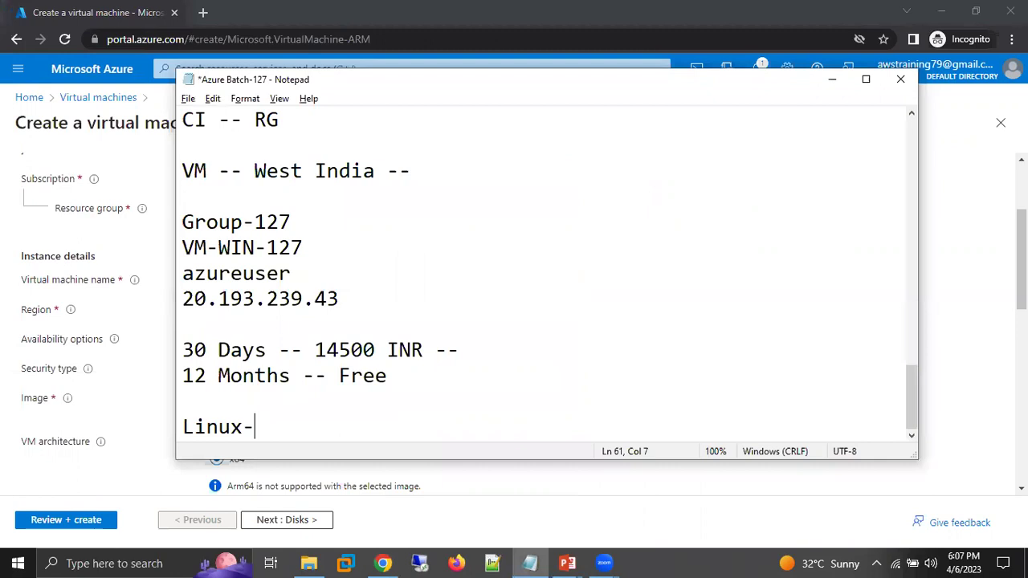
pyautogui.press('BackSpace')
pyautogui.press('BackSpace')
pyautogui.press('BackSpace')
pyautogui.press('BackSpace')
pyautogui.press('BackSpace')
pyautogui.press('BackSpace')
pyautogui.write('VM-Linu')
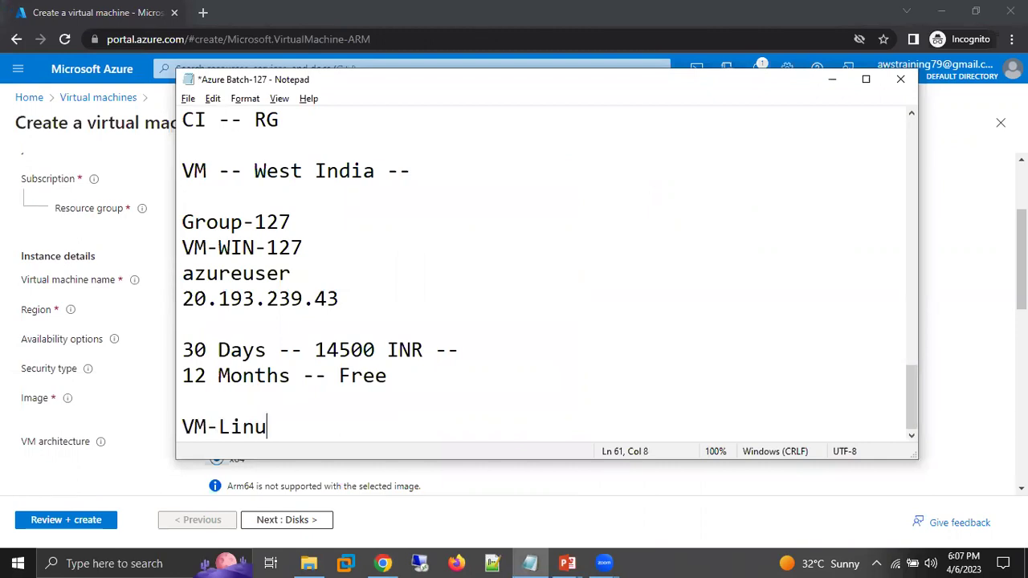
pyautogui.write('x-127')
pyautogui.hotkey('shift', 'Home')
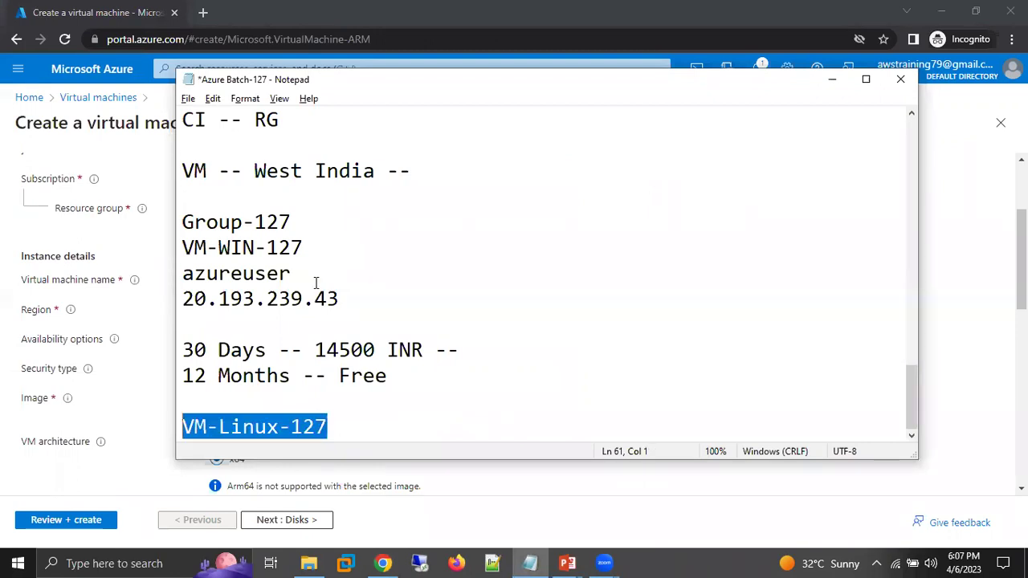
pyautogui.hotkey('ctrl', 'c')
pyautogui.hotkey('alt', 'Tab')
pyautogui.hotkey('ctrl', 'v')
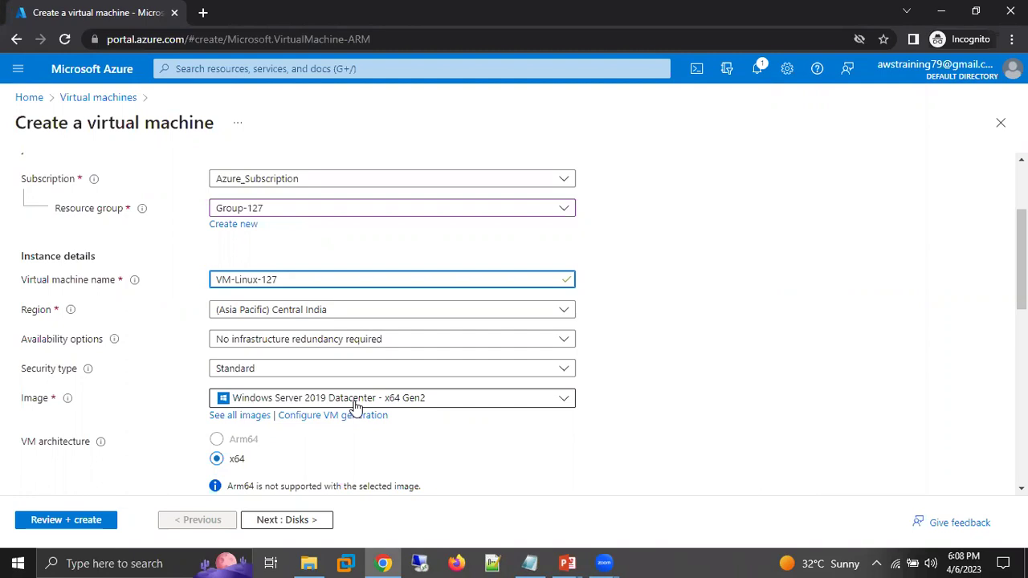
# - Set the VM image to Ubuntu Server 20.04 LTS - x64 Gen2 and view the available sizes
pyautogui.click(356, 400)
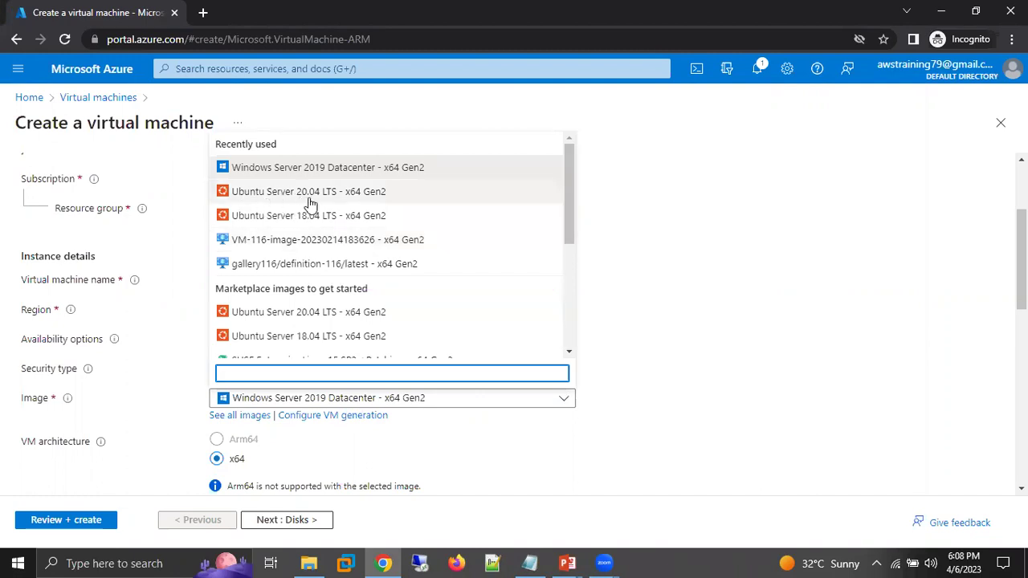
pyautogui.click(356, 201)
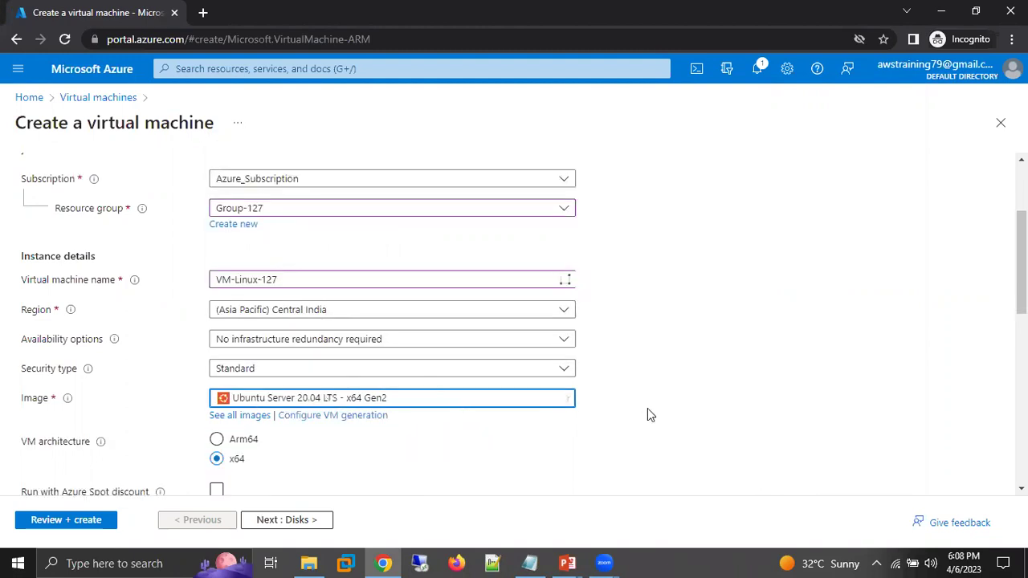
pyautogui.scroll(-2, 648, 408)
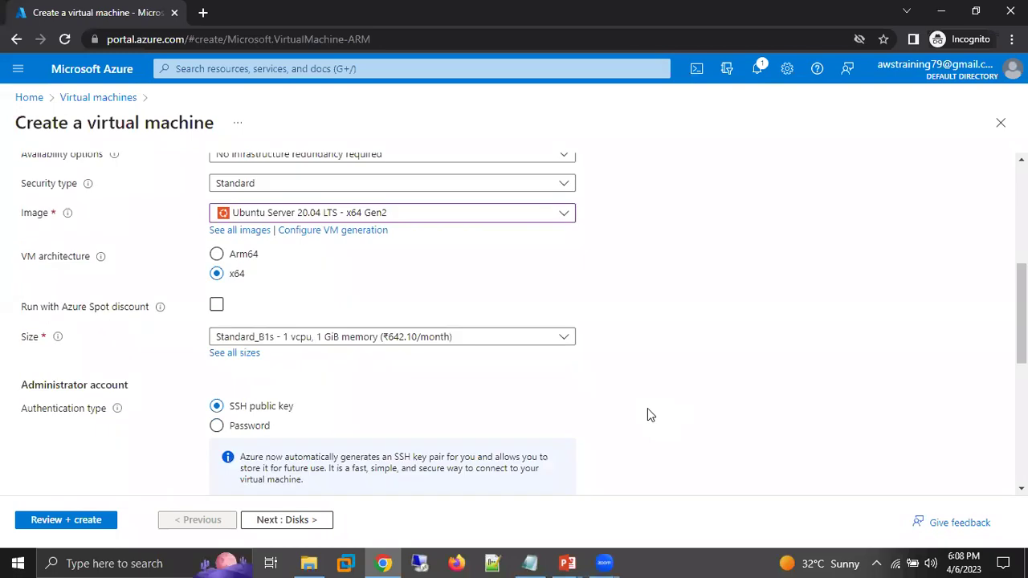
pyautogui.scroll(-1, 651, 414)
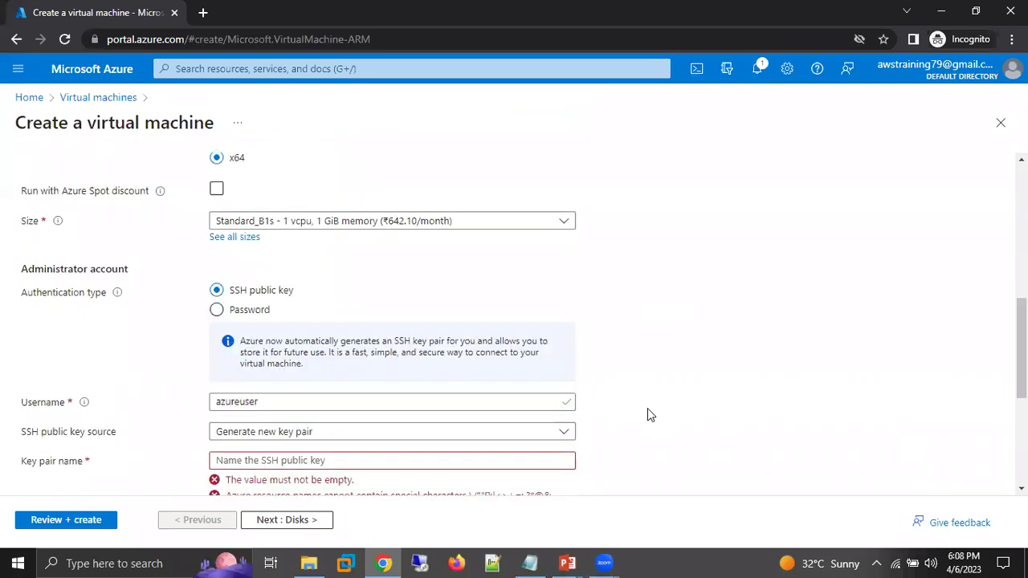
pyautogui.click(334, 226)
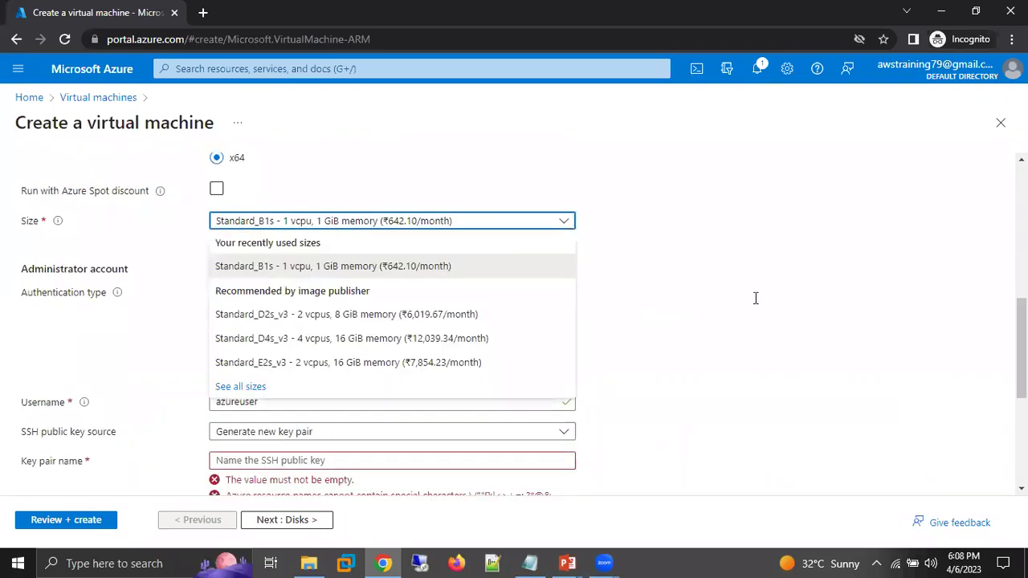
pyautogui.hotkey('alt', 'Tab')
pyautogui.press('End')
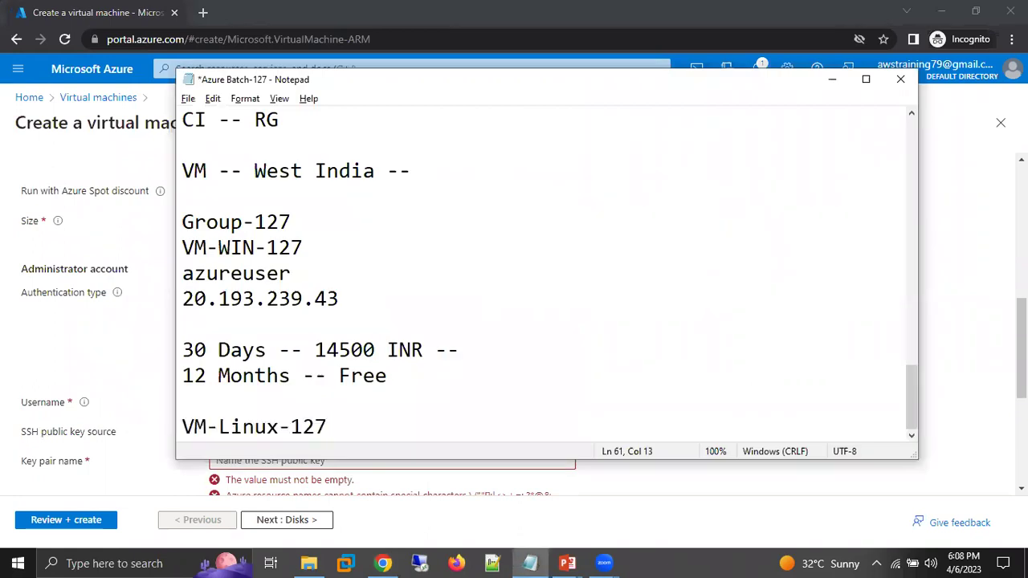
# - Add Image, CPU, RAM and HDD lines below VM-Linux-127 in the notes
pyautogui.press('Return')
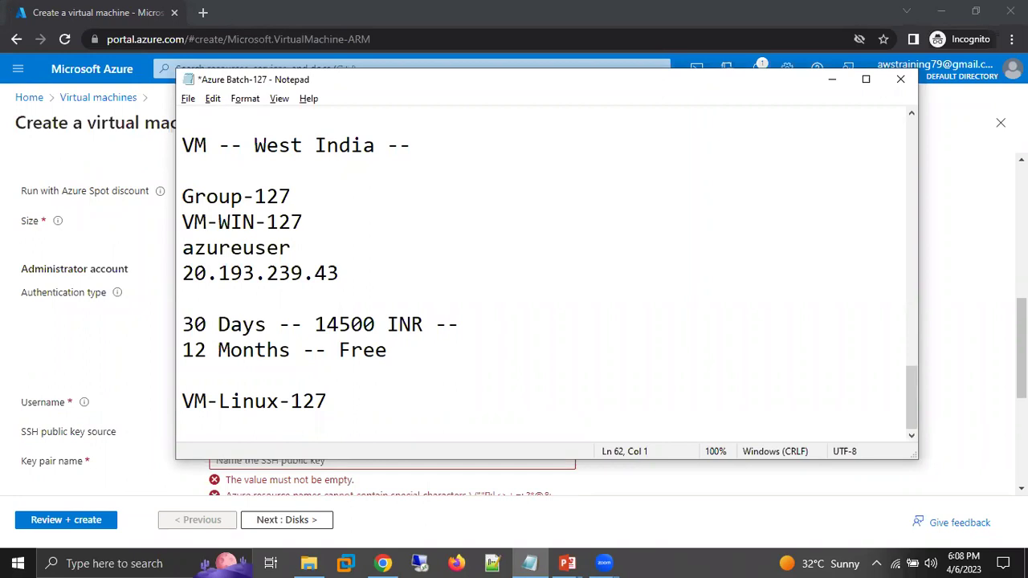
pyautogui.write('Image')
pyautogui.press('Return')
pyautogui.write('CPU')
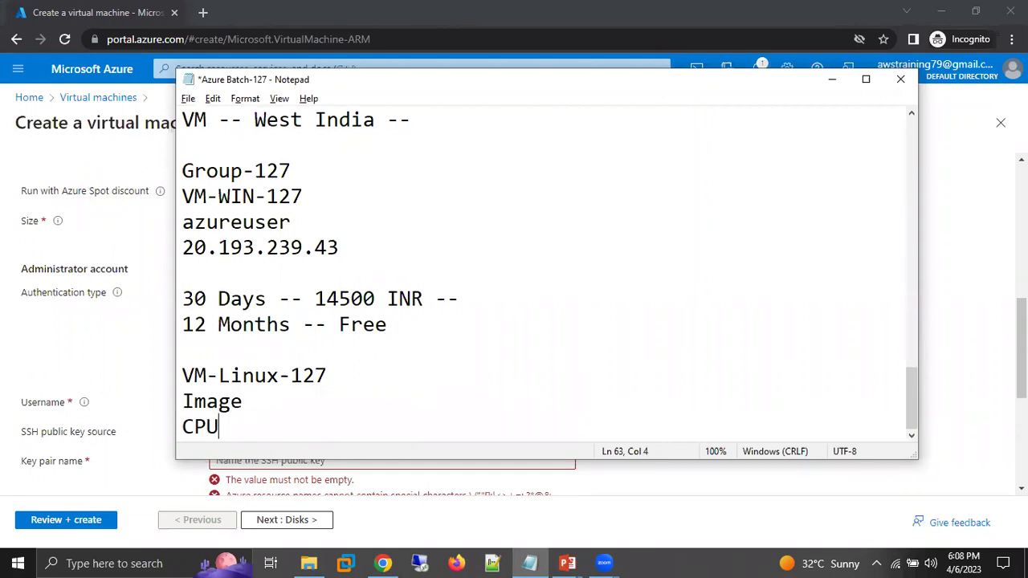
pyautogui.press('Return')
pyautogui.write('RAM')
pyautogui.press('Return')
pyautogui.write('HDD')
# - Fill in the notes as Image -- Linux, CPU -- 1 and RAM -- 1 -- B1s
pyautogui.press('Up')
pyautogui.press('Up')
pyautogui.press('Home')
pyautogui.press('Left')
pyautogui.write('-- Linux')
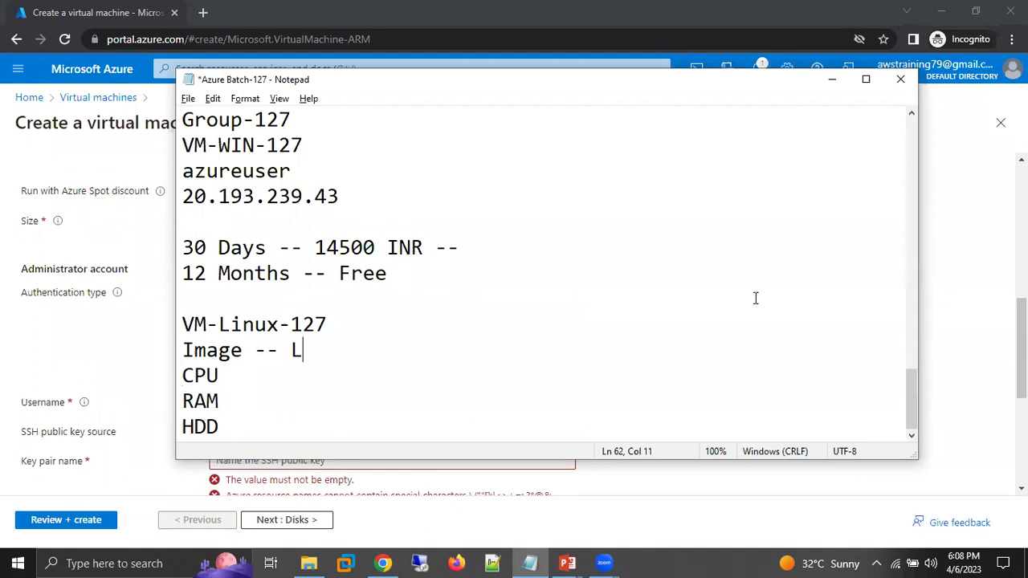
pyautogui.press('Down')
pyautogui.write('--')
pyautogui.press('Down')
pyautogui.write('--')
pyautogui.press('Up')
pyautogui.write('1')
pyautogui.press('Down')
pyautogui.write('1 -- B1s')
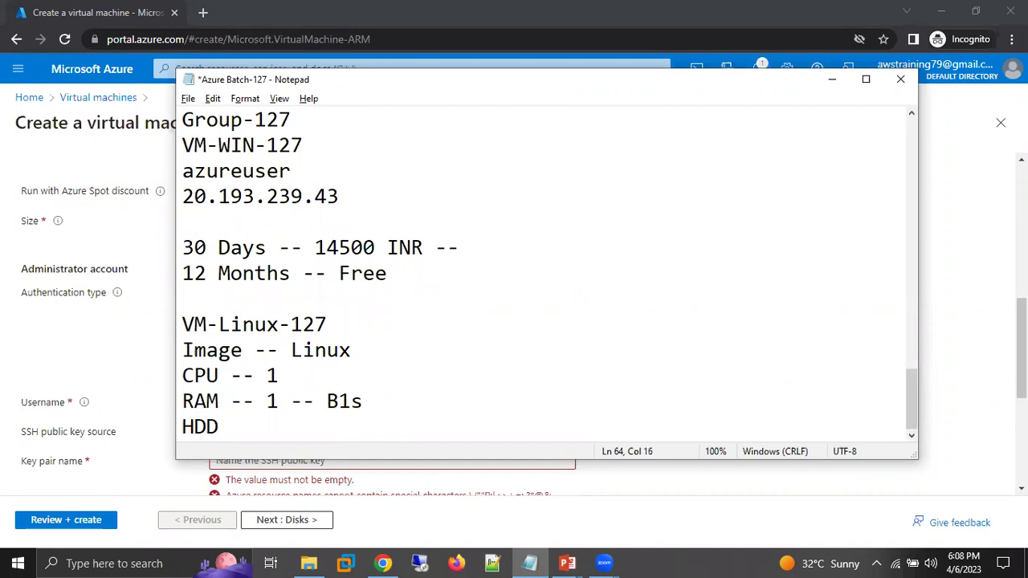
pyautogui.hotkey('shift', 'Left')
pyautogui.hotkey('shift', 'Left')
pyautogui.hotkey('shift', 'Left')
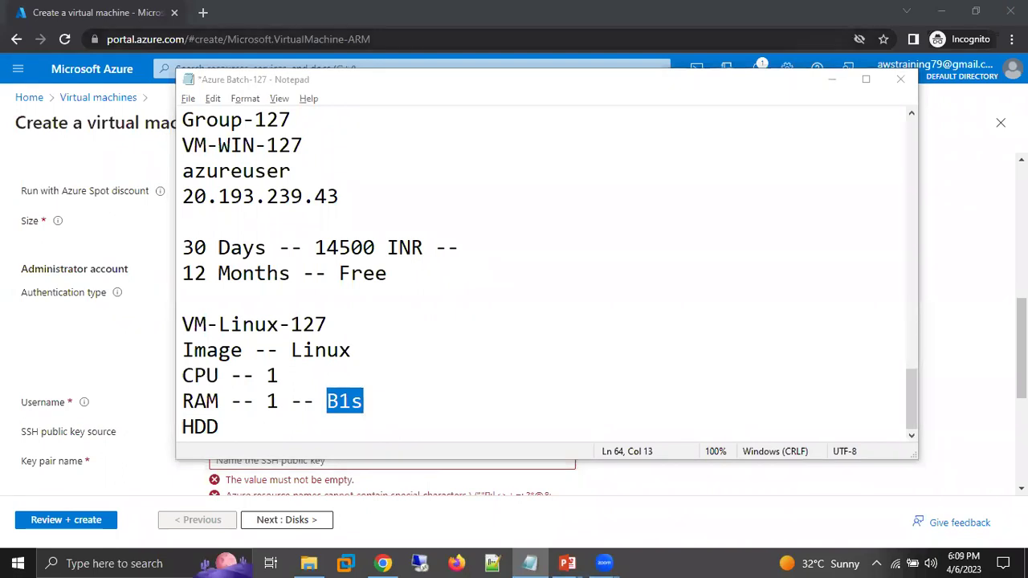
pyautogui.hotkey('alt', 'Tab')
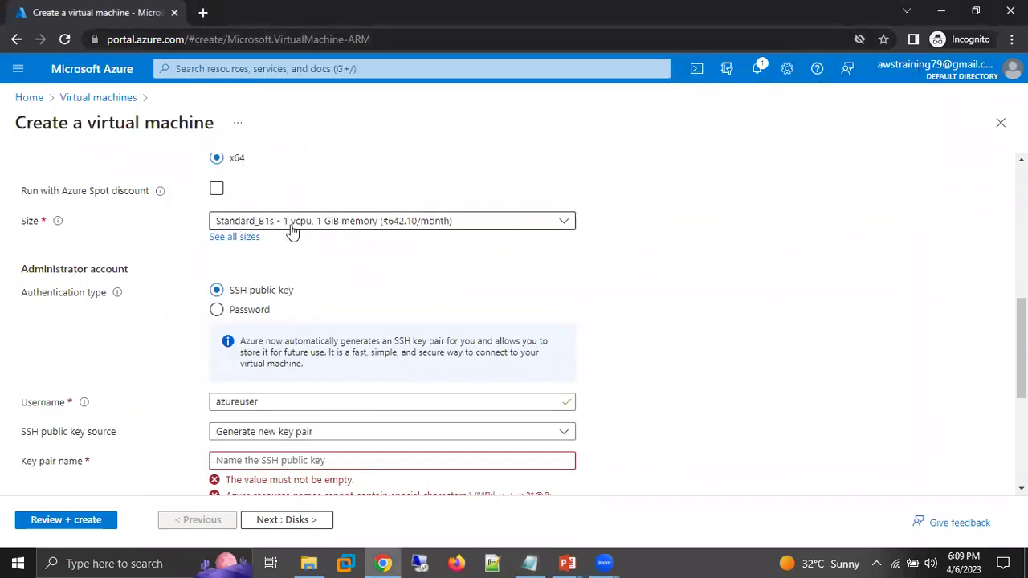
pyautogui.click(292, 229)
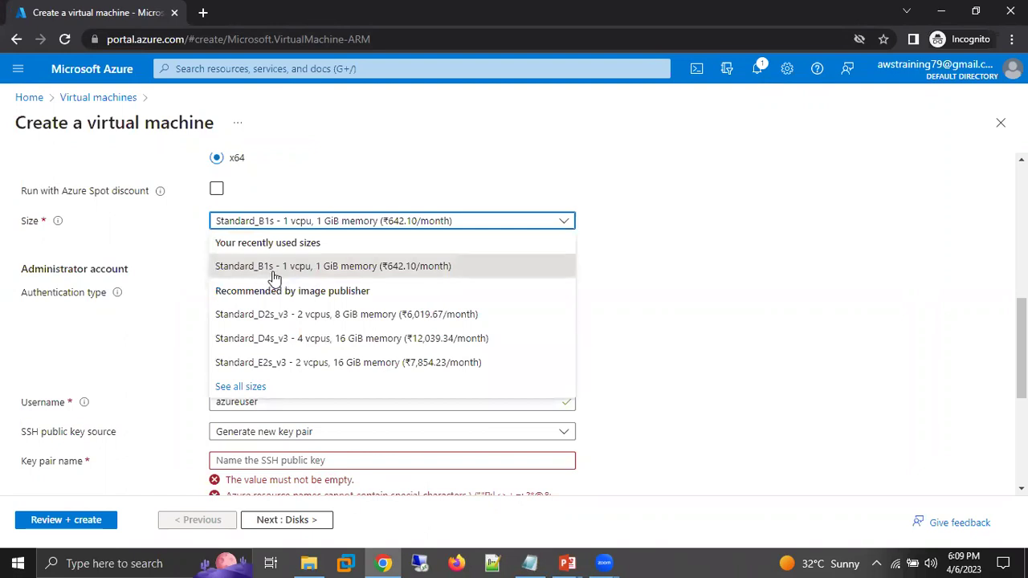
pyautogui.click(668, 282)
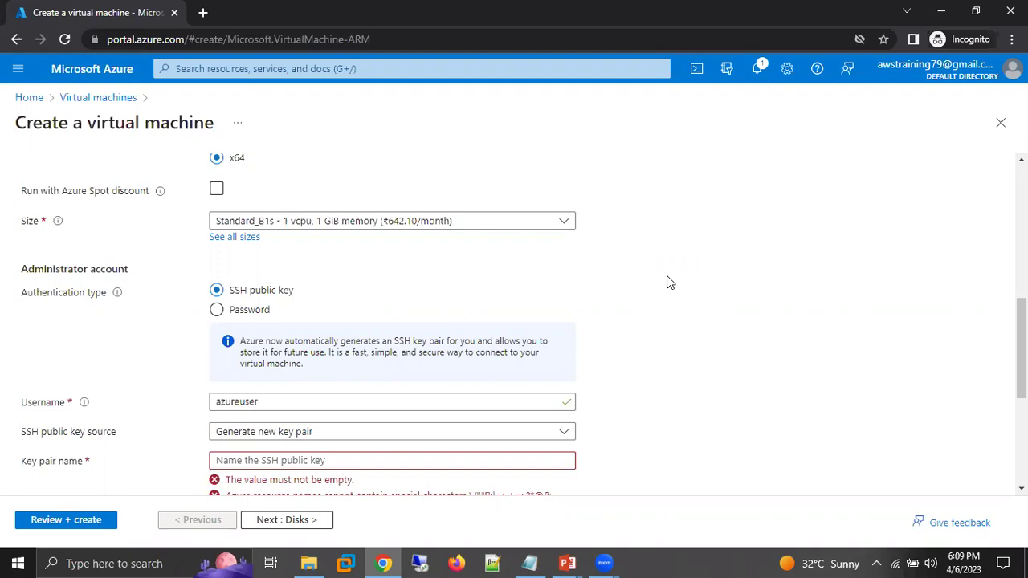
# - Append '--' to the HDD line in the notes and select the VM-WIN-127 name
pyautogui.hotkey('alt', 'Tab')
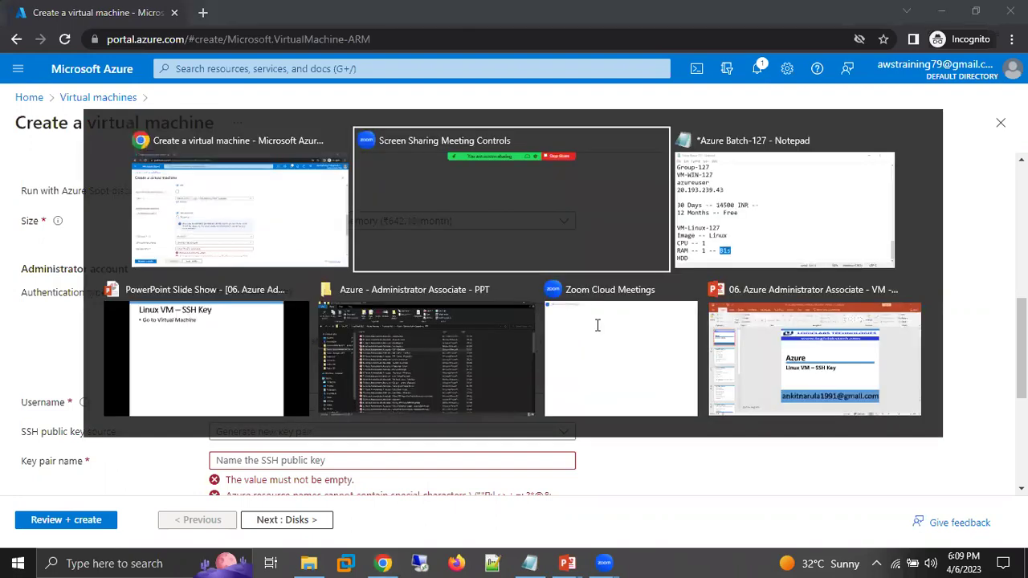
pyautogui.press('Down')
pyautogui.write('--')
pyautogui.click(340, 188)
pyautogui.press('Up')
pyautogui.press('Up')
pyautogui.hotkey('shift', 'Left')
pyautogui.hotkey('shift', 'Left')
pyautogui.hotkey('shift', 'Left')
pyautogui.hotkey('shift', 'Left')
pyautogui.hotkey('shift', 'Left')
pyautogui.hotkey('shift', 'Left')
pyautogui.hotkey('shift', 'Left')
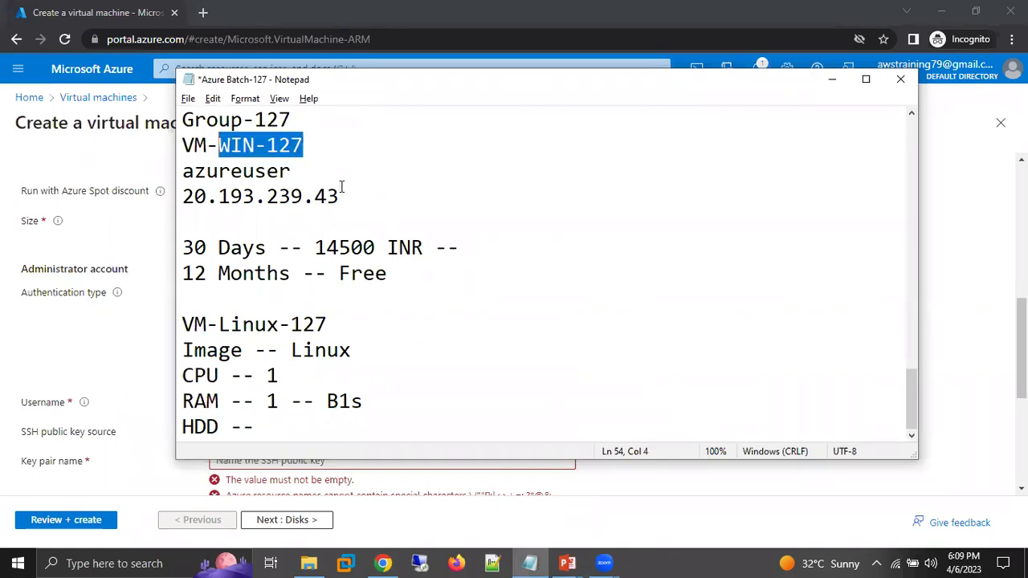
pyautogui.hotkey('shift', 'Left')
pyautogui.hotkey('shift', 'Left')
pyautogui.hotkey('shift', 'Left')
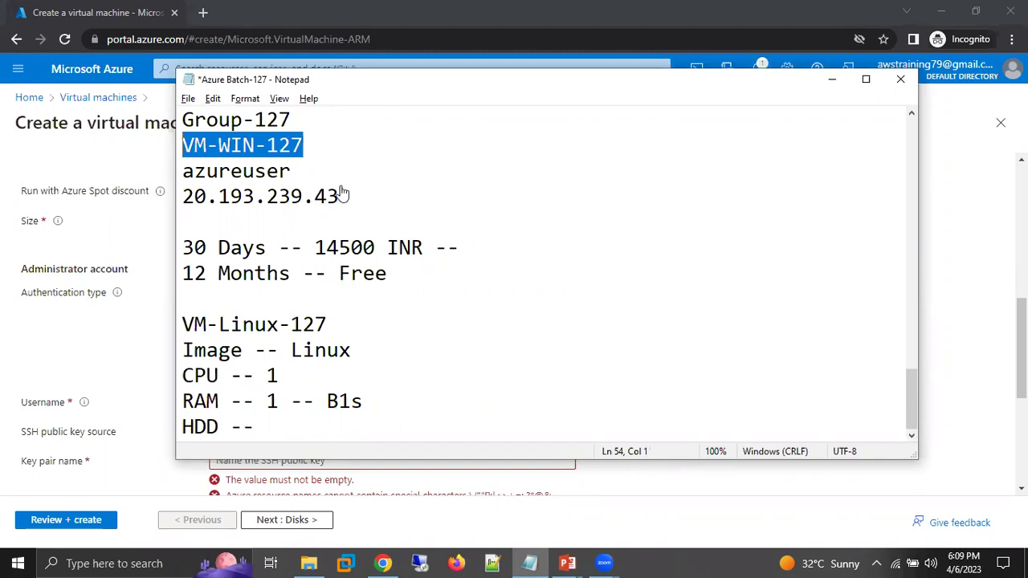
pyautogui.hotkey('alt', 'Tab')
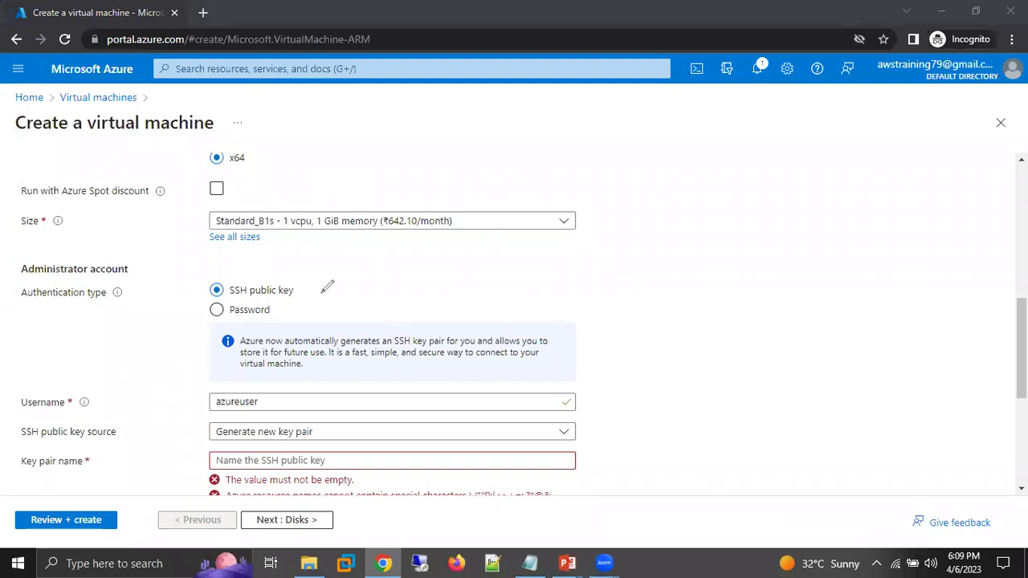
# - Annotate the SSH public key and Password authentication options with on-screen ink
pyautogui.moveTo(321, 293); pyautogui.dragTo(395, 268)
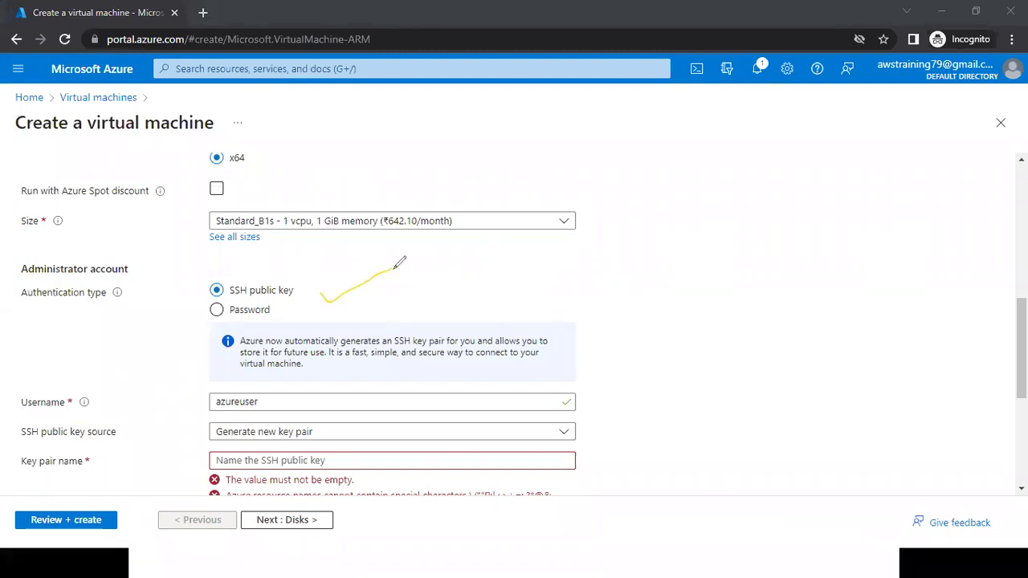
pyautogui.moveTo(299, 312); pyautogui.dragTo(382, 314)
pyautogui.moveTo(397, 288); pyautogui.dragTo(448, 289)
pyautogui.press('Escape')
pyautogui.moveTo(233, 294); pyautogui.dragTo(294, 297)
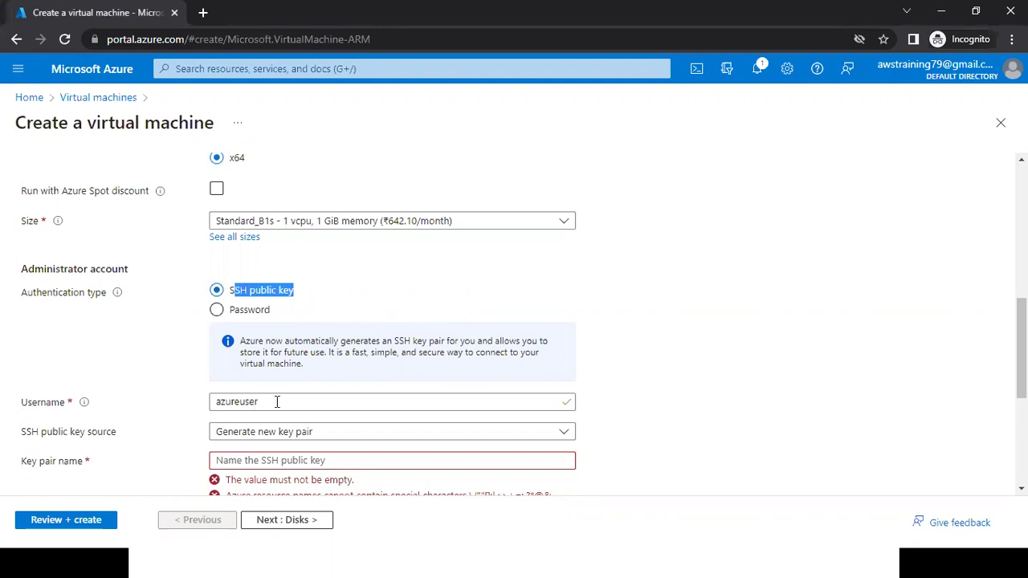
# - Record the admin username azureuser in the notes below the HDD line
pyautogui.click(212, 402)
pyautogui.doubleClick(328, 404)
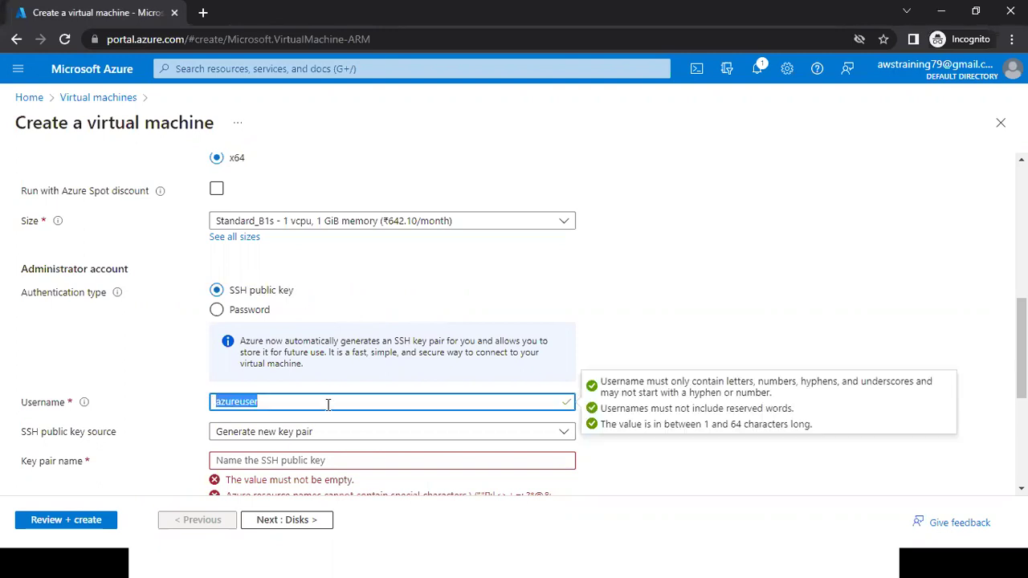
pyautogui.hotkey('alt', 'Tab')
pyautogui.click(291, 429)
pyautogui.hotkey('alt', 'Tab')
pyautogui.press('Tab')
pyautogui.press('Tab')
pyautogui.scroll(-2, 496, 391)
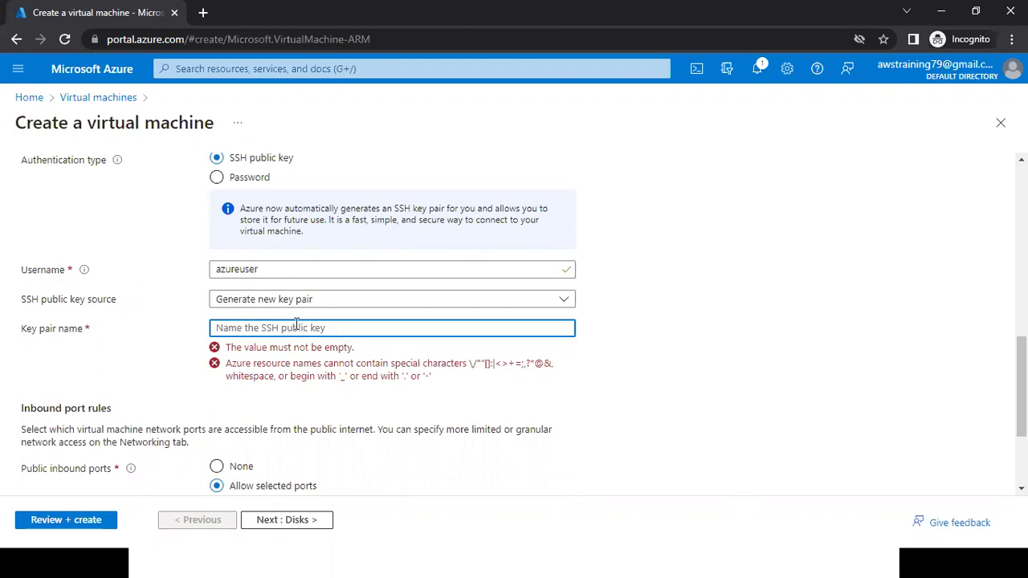
pyautogui.hotkey('alt', 'Tab')
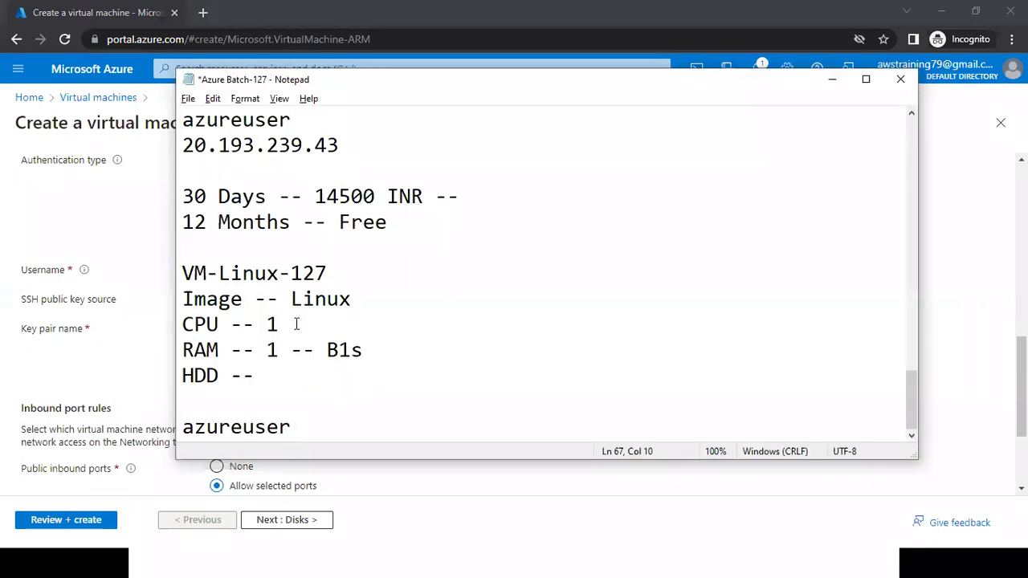
pyautogui.hotkey('alt', 'Tab')
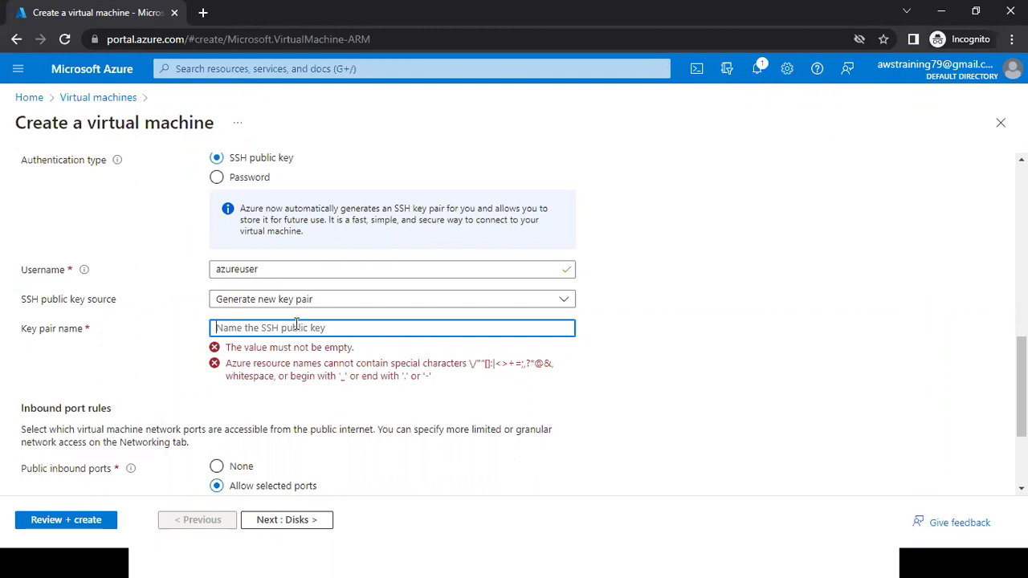
# - Enter vm-127-key-linux as the new VM's key pair name
pyautogui.write('vm')
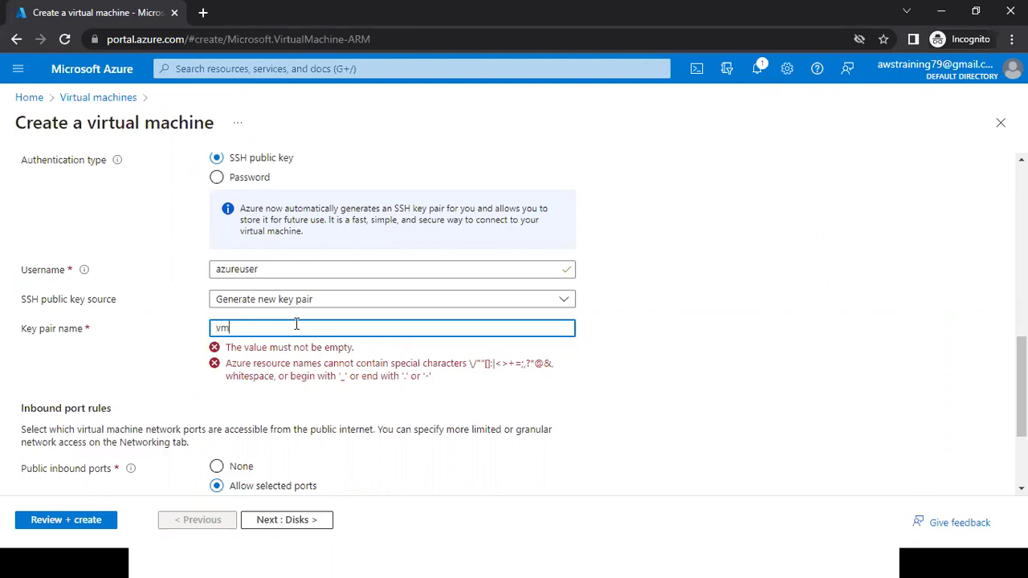
pyautogui.write('-127-key-linux')
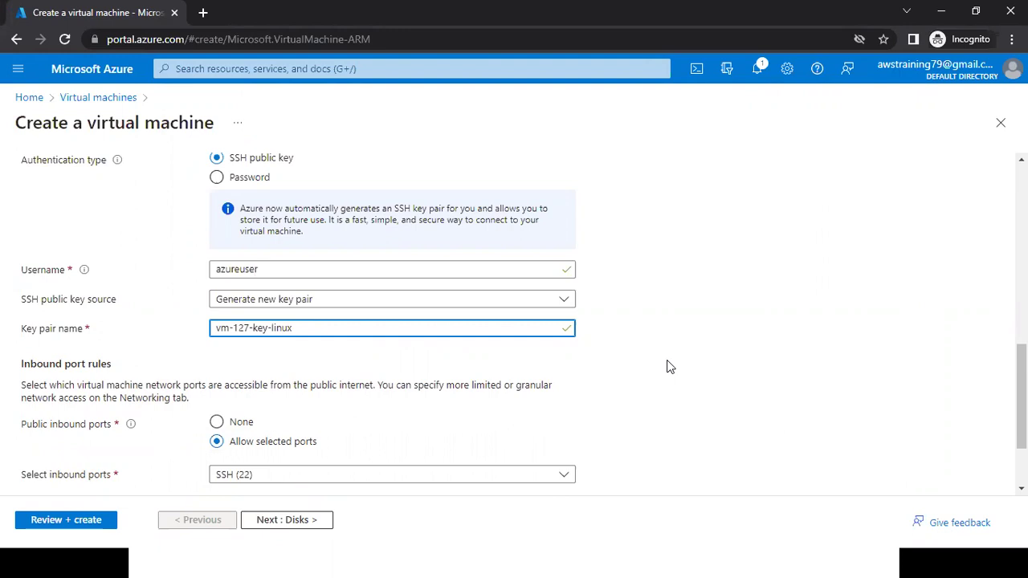
pyautogui.hotkey('alt', 'Tab')
# - Find the RDP -- 3389 line in the Notepad notes and highlight RDP and 3389
pyautogui.click(588, 320)
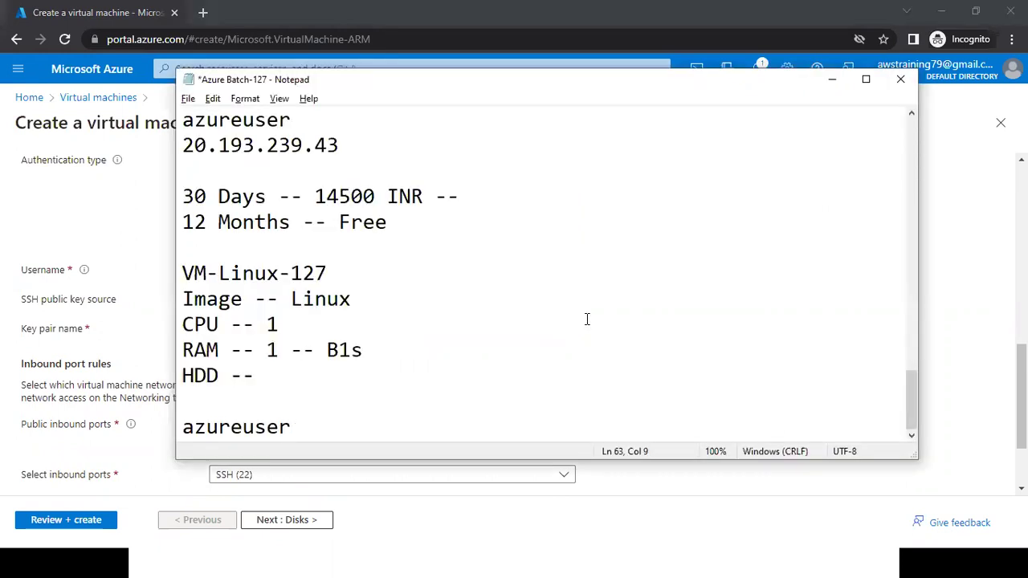
pyautogui.press('pageup')
pyautogui.press('pageup')
pyautogui.press('pageup')
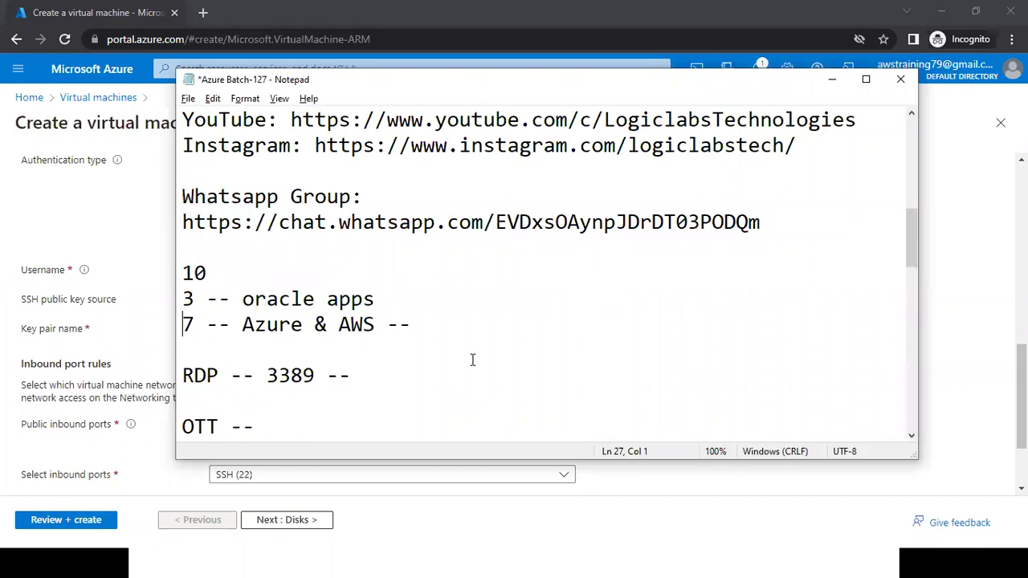
pyautogui.click(448, 365)
pyautogui.click(224, 417)
pyautogui.keyDown('shift'); pyautogui.click(195, 417); pyautogui.keyUp('shift')
pyautogui.keyDown('shift'); pyautogui.click(186, 417); pyautogui.keyUp('shift')
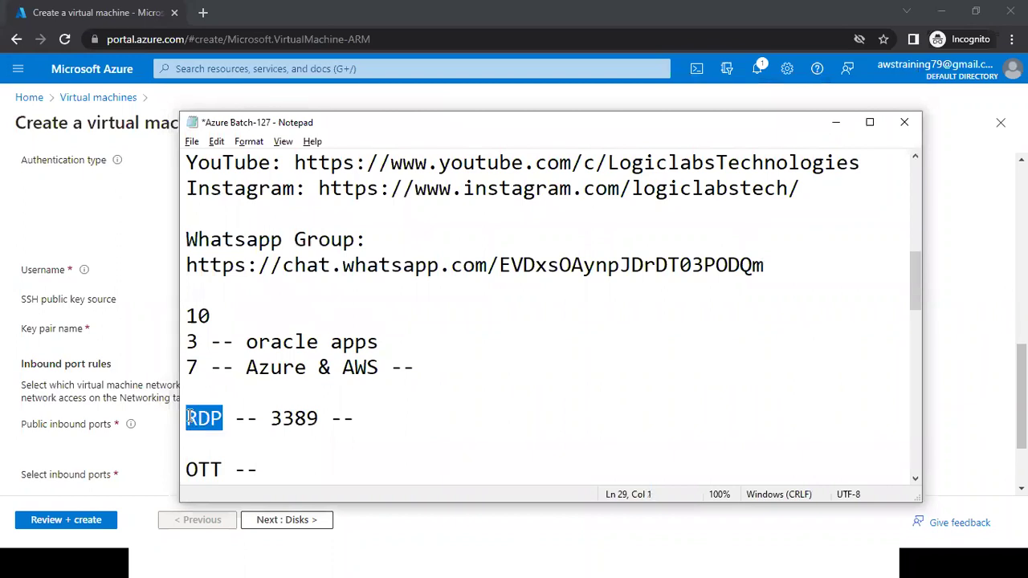
pyautogui.click(270, 418)
pyautogui.keyDown('shift'); pyautogui.click(319, 417); pyautogui.keyUp('shift')
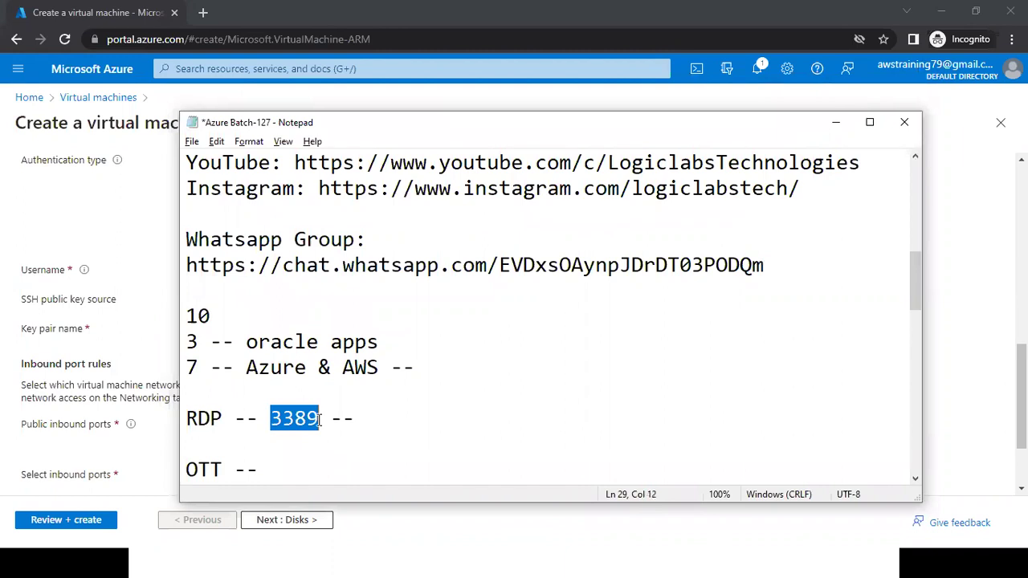
pyautogui.click(402, 418)
# - Add a new line 'SSH -- 22' below the RDP line, then bring back the Azure VM form
pyautogui.press('Return')
pyautogui.write('SSH --')
pyautogui.moveTo(223, 444); pyautogui.dragTo(187, 445)
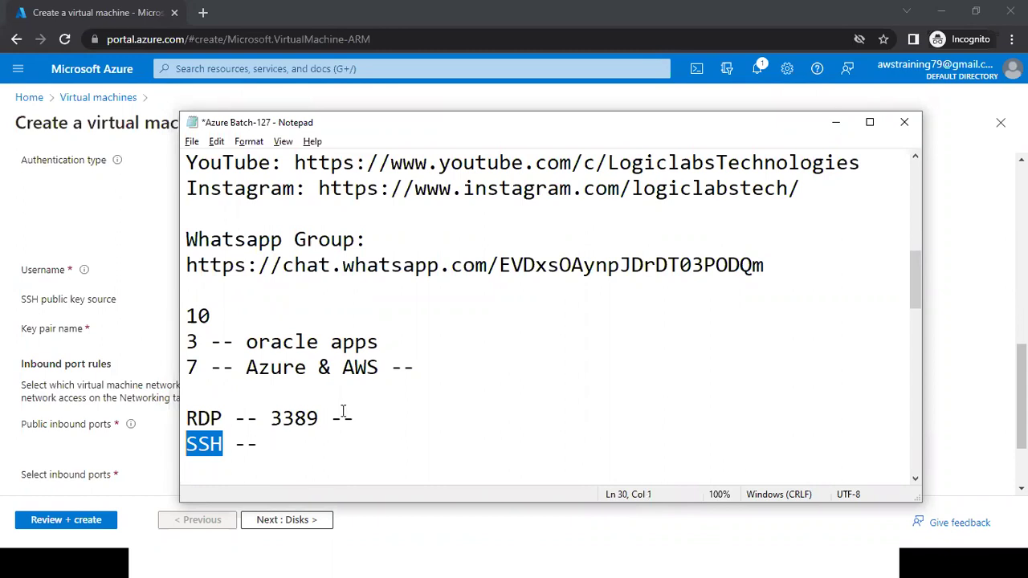
pyautogui.press('End')
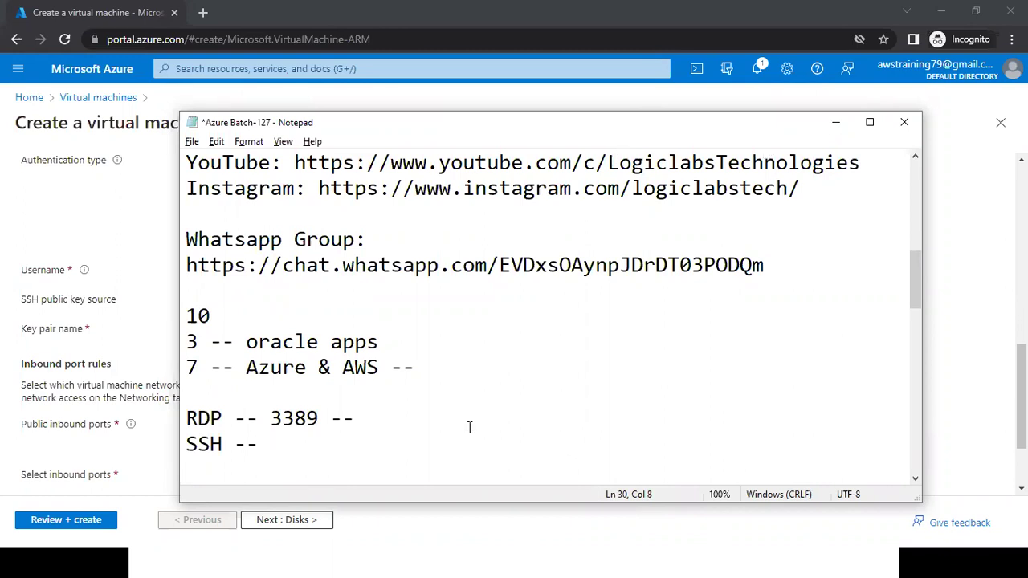
pyautogui.click(361, 441)
pyautogui.write('22')
pyautogui.moveTo(275, 418); pyautogui.dragTo(320, 418)
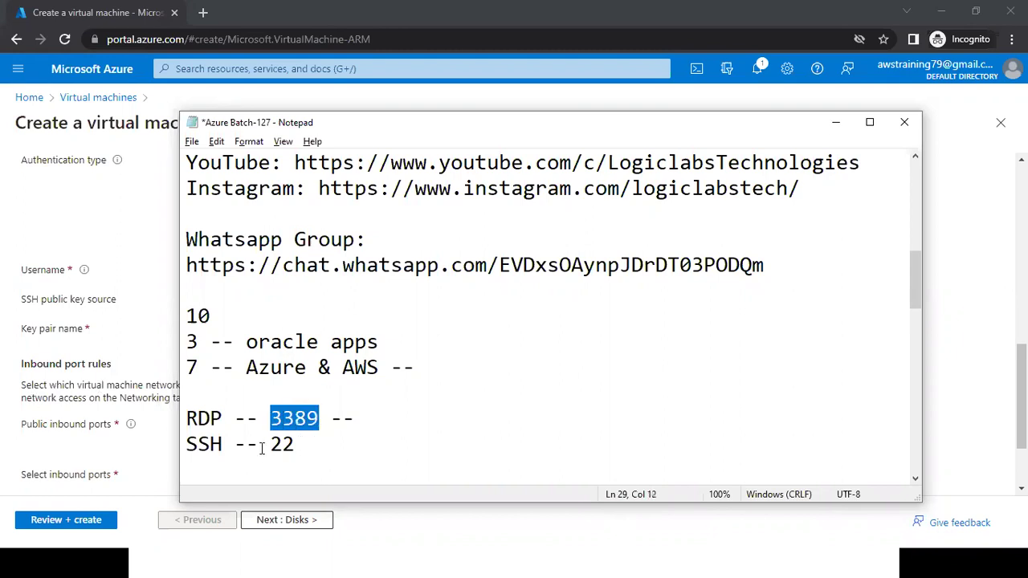
pyautogui.doubleClick(289, 447)
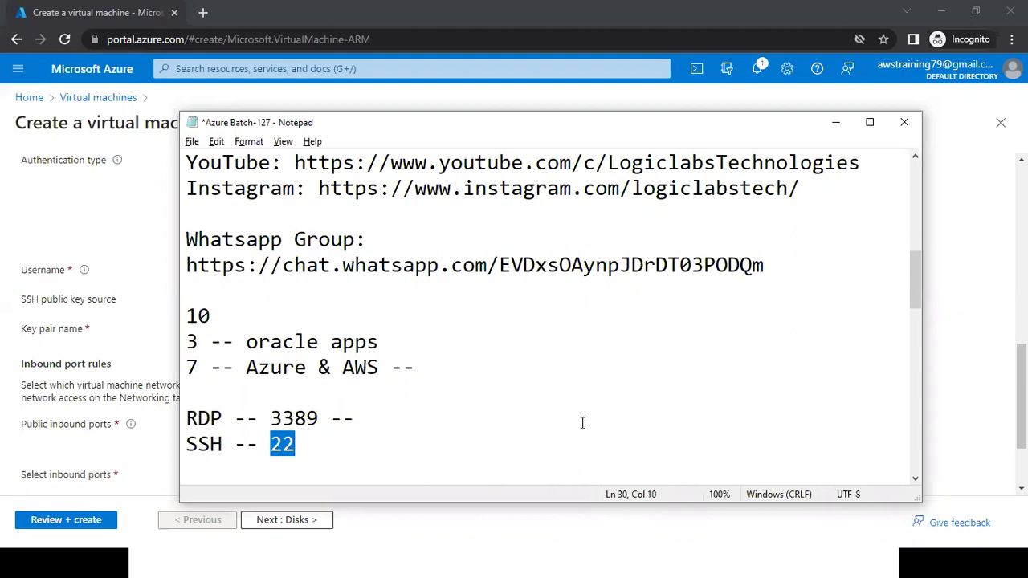
pyautogui.click(970, 268)
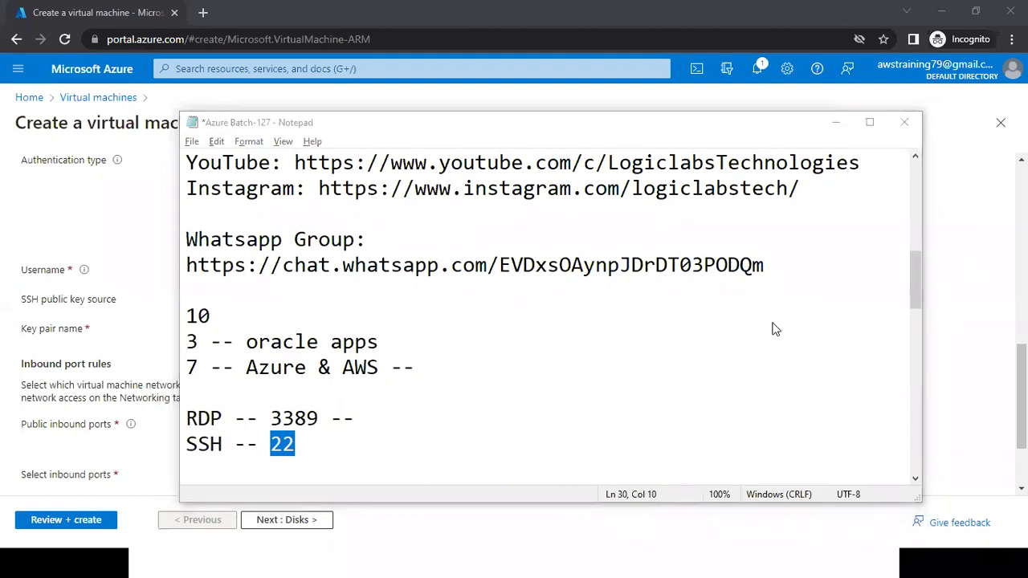
pyautogui.scroll(-1, 775, 329)
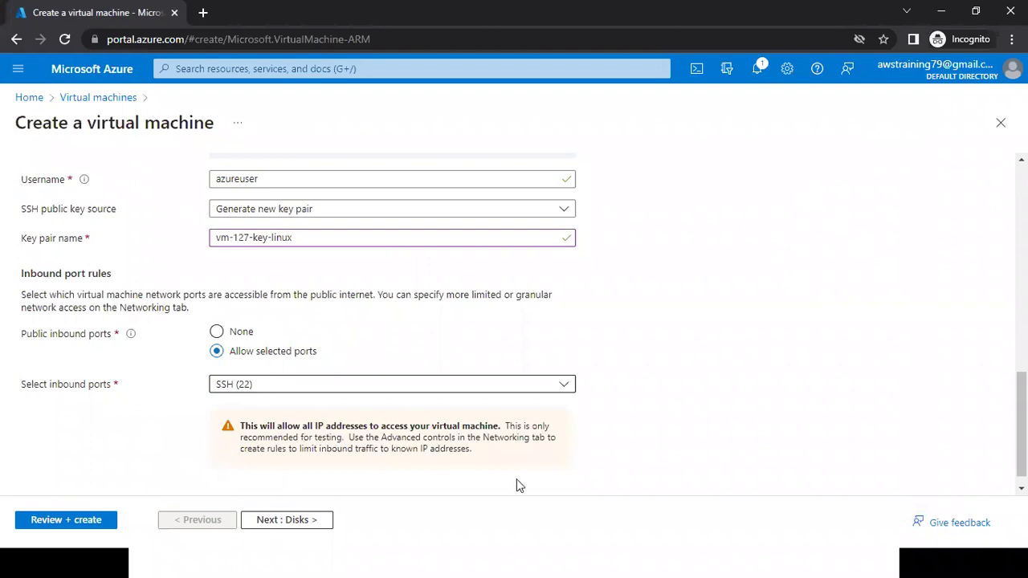
pyautogui.scroll(2, 514, 321)
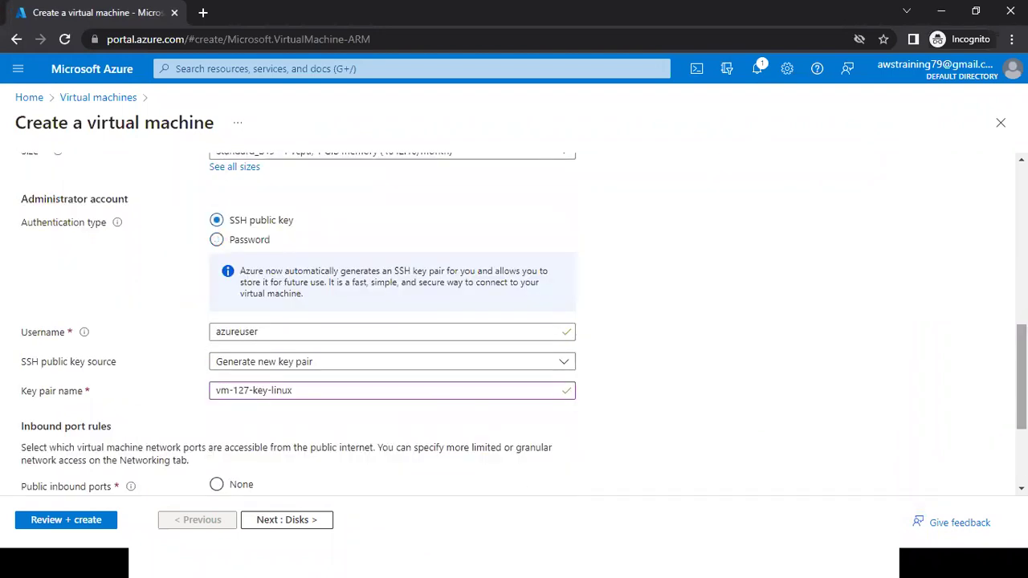
pyautogui.scroll(8, 515, 321)
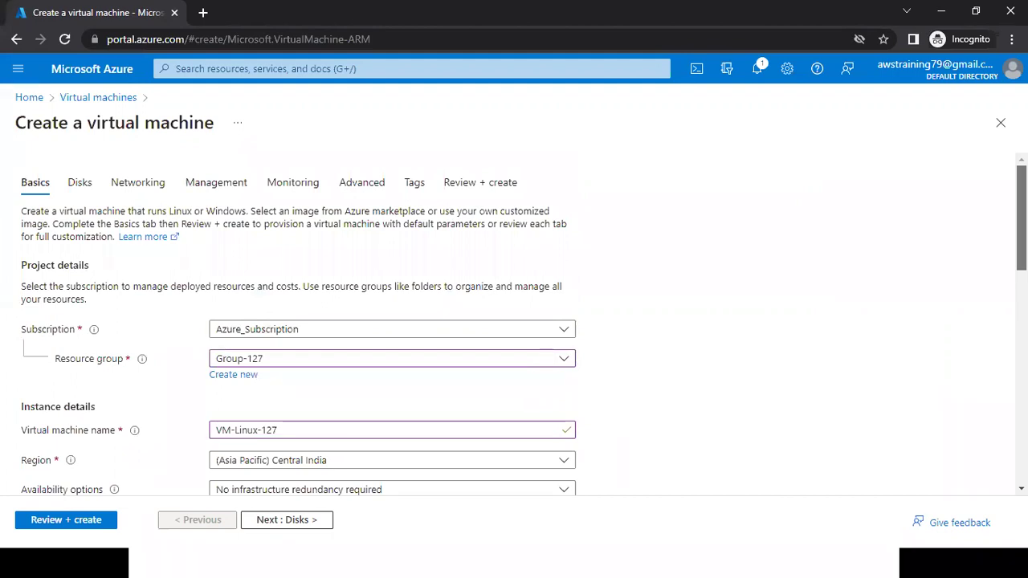
pyautogui.scroll(-2, 514, 321)
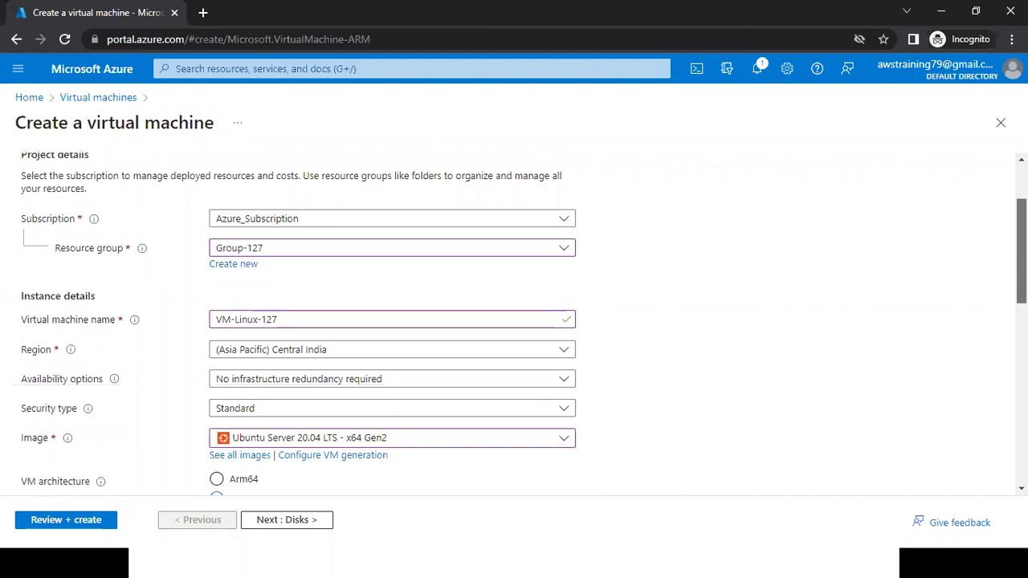
pyautogui.scroll(-1, 514, 321)
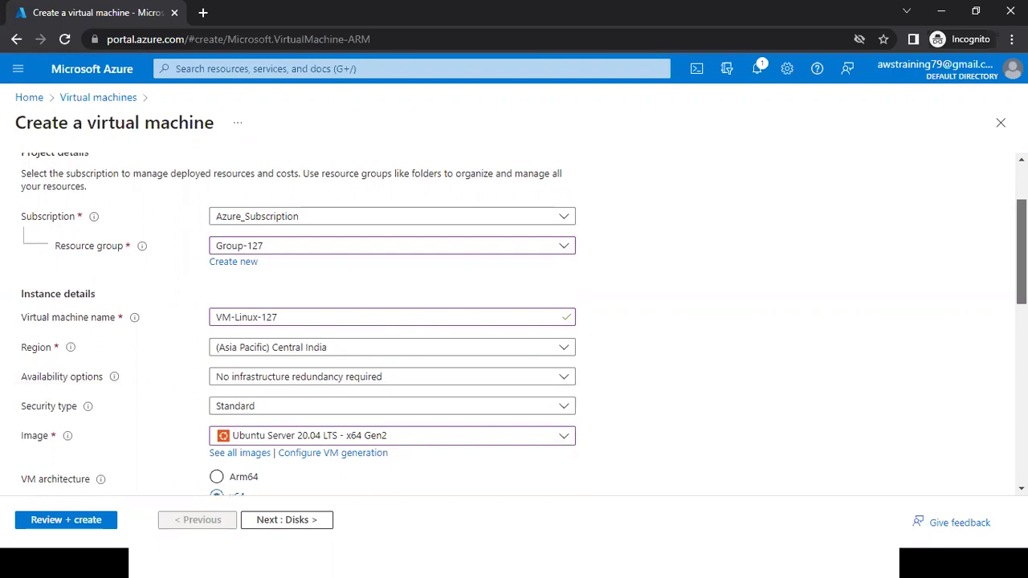
pyautogui.scroll(-1, 514, 321)
pyautogui.scroll(-1, 514, 322)
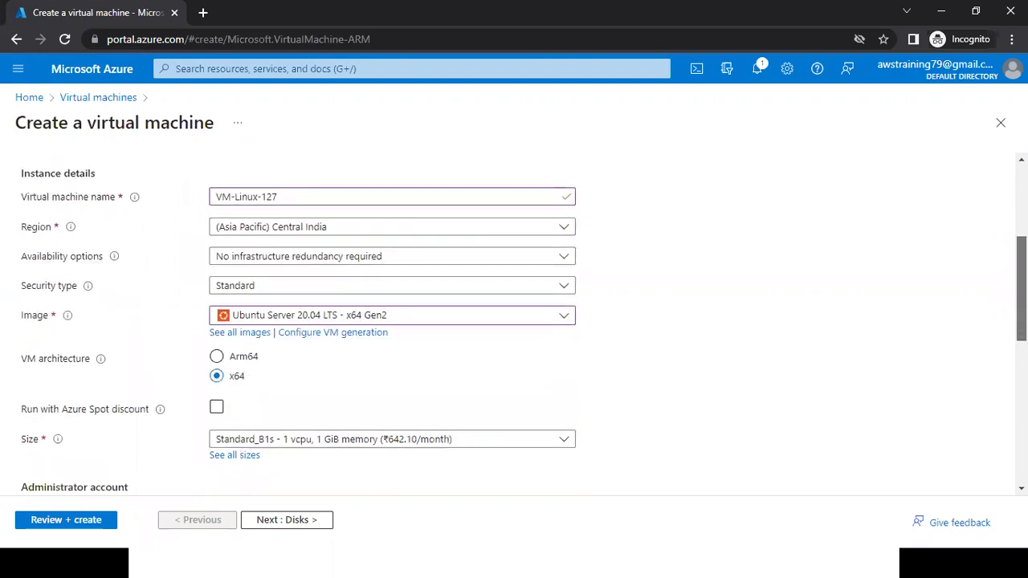
pyautogui.scroll(-2, 581, 305)
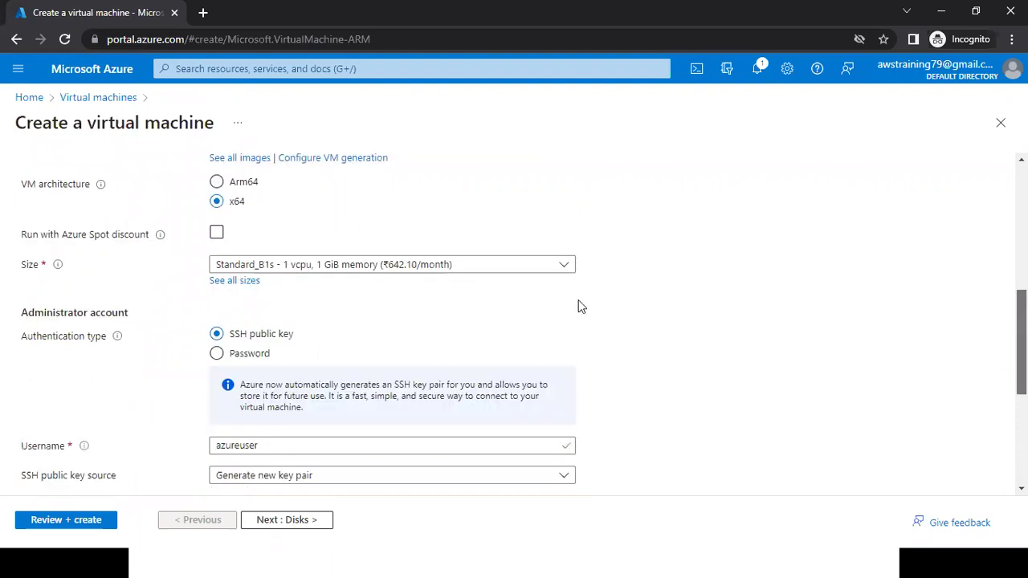
pyautogui.scroll(-1, 560, 303)
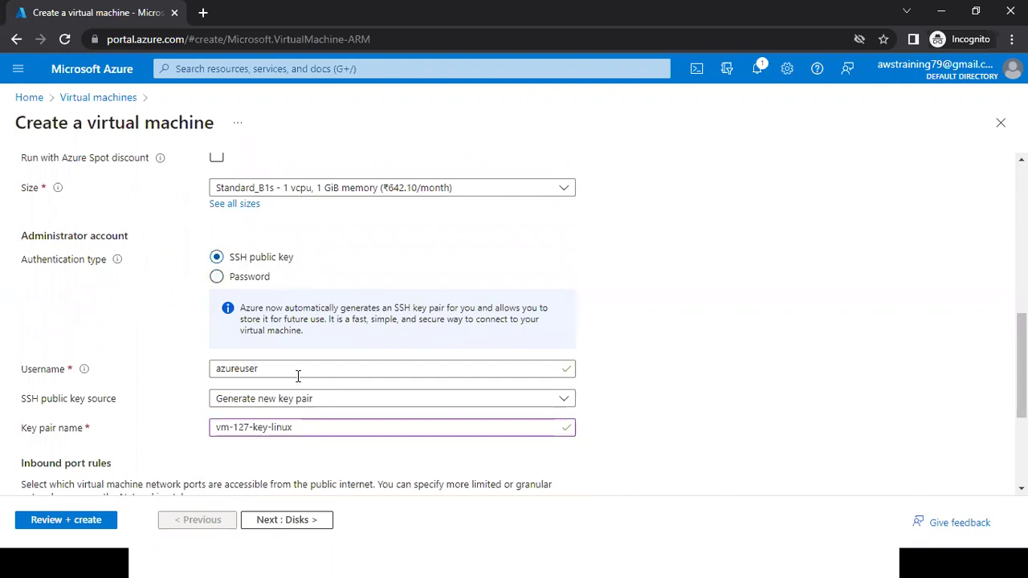
pyautogui.doubleClick(208, 372)
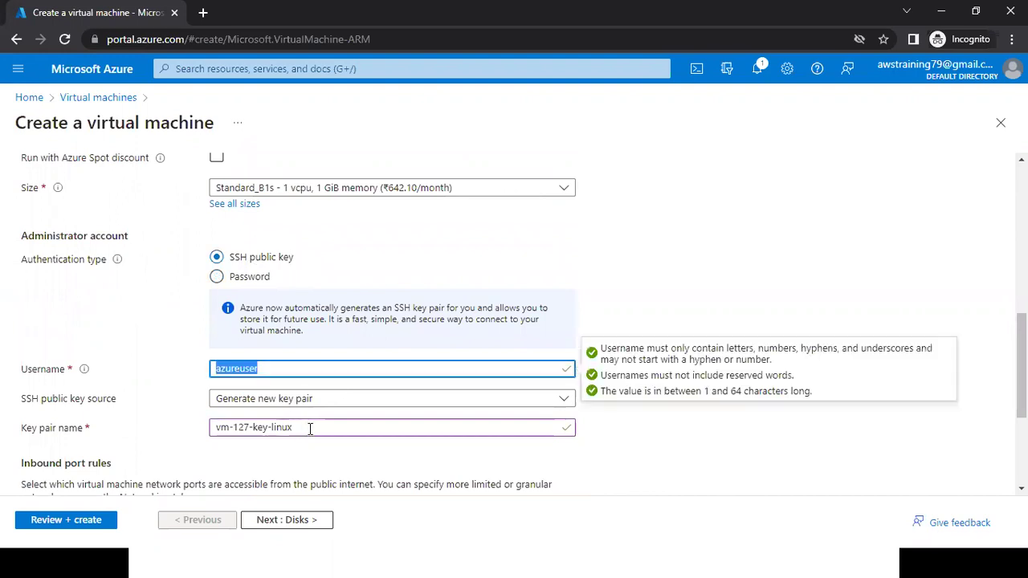
pyautogui.doubleClick(283, 427)
pyautogui.moveTo(210, 432); pyautogui.dragTo(741, 437)
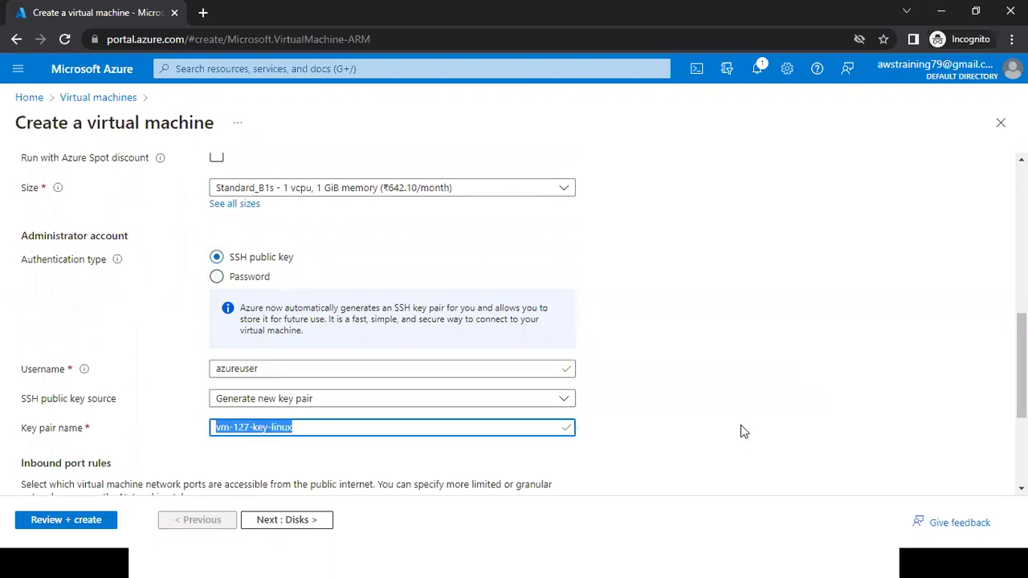
pyautogui.click(969, 427)
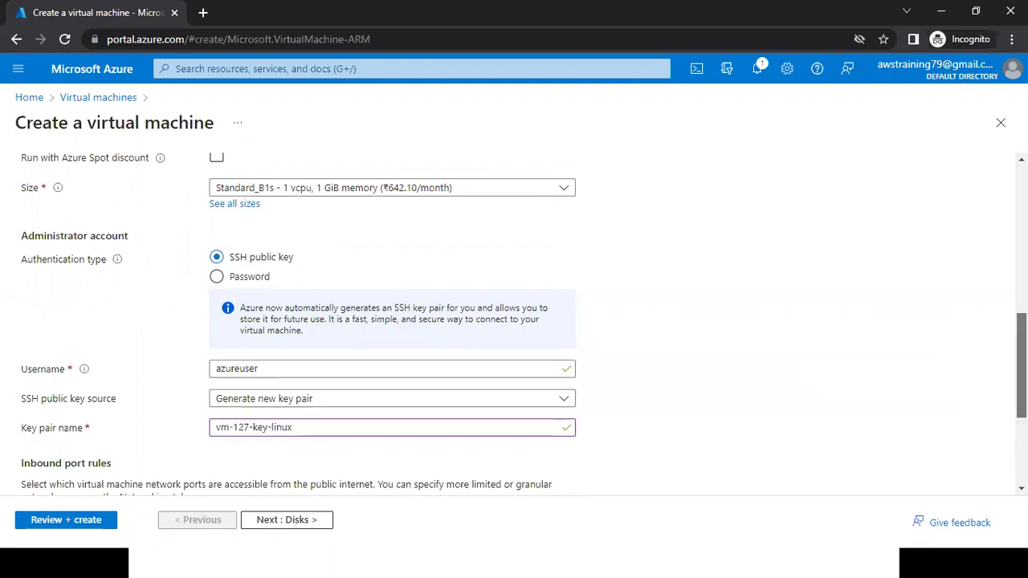
pyautogui.scroll(-2, 358, 490)
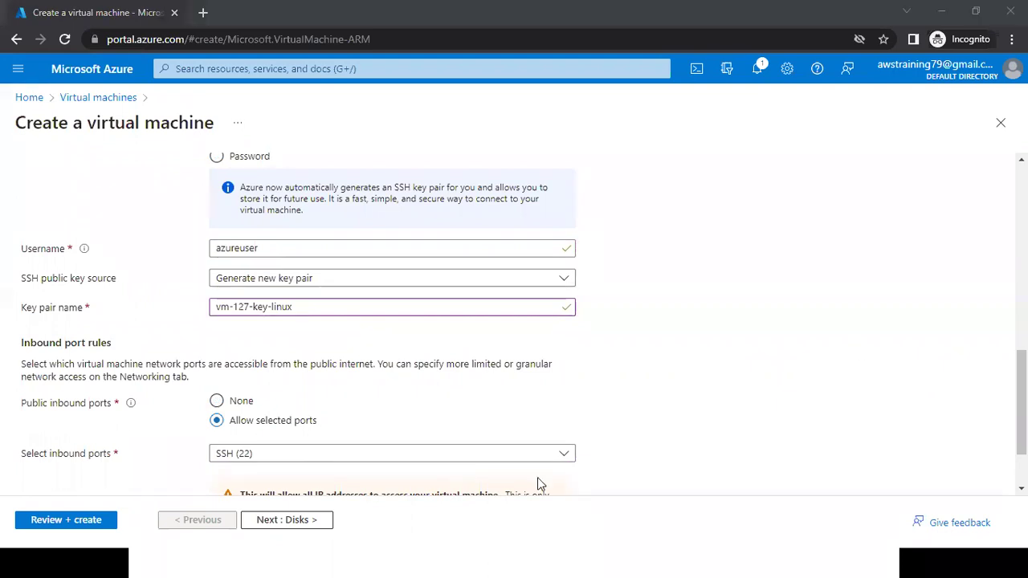
# - Go through Disks, Networking and Management, confirm Validation passed on Review + create, and click Create
pyautogui.click(327, 525)
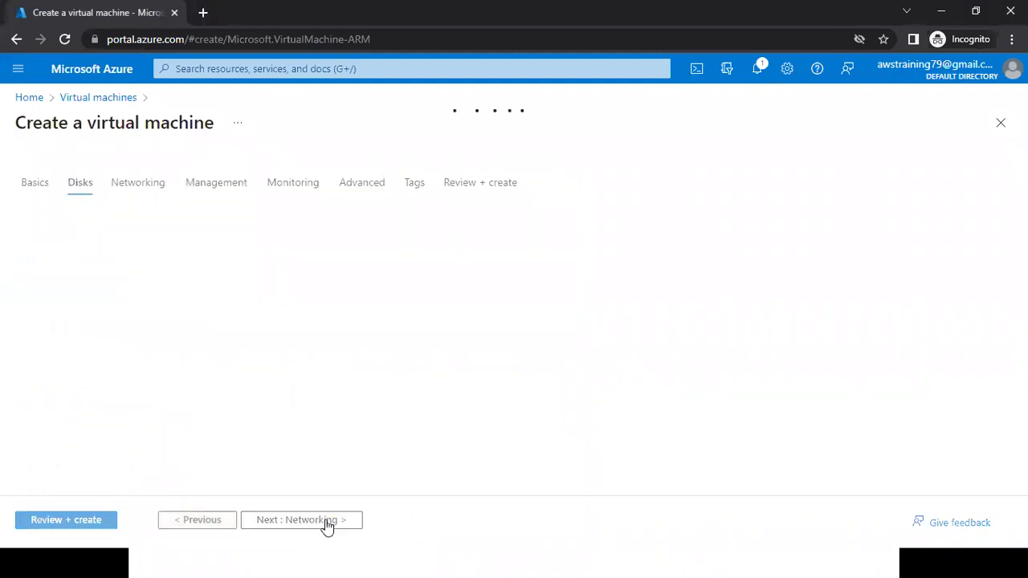
pyautogui.click(326, 520)
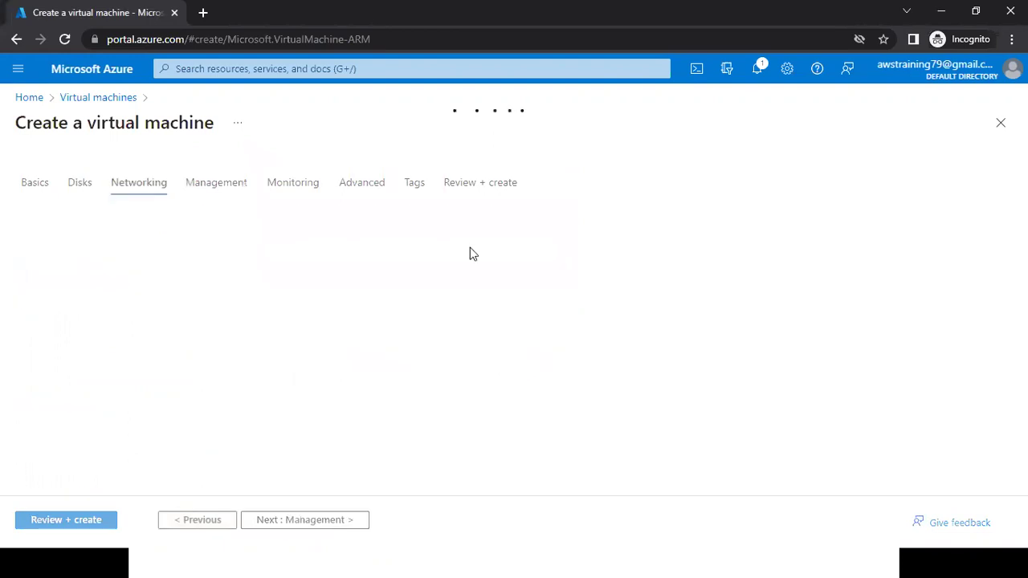
pyautogui.press('Return')
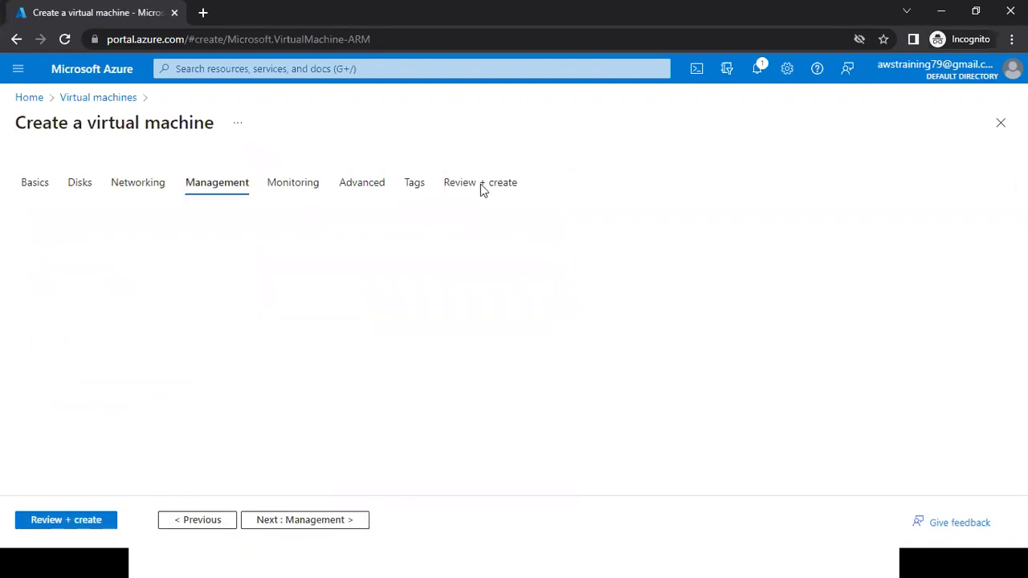
pyautogui.click(482, 189)
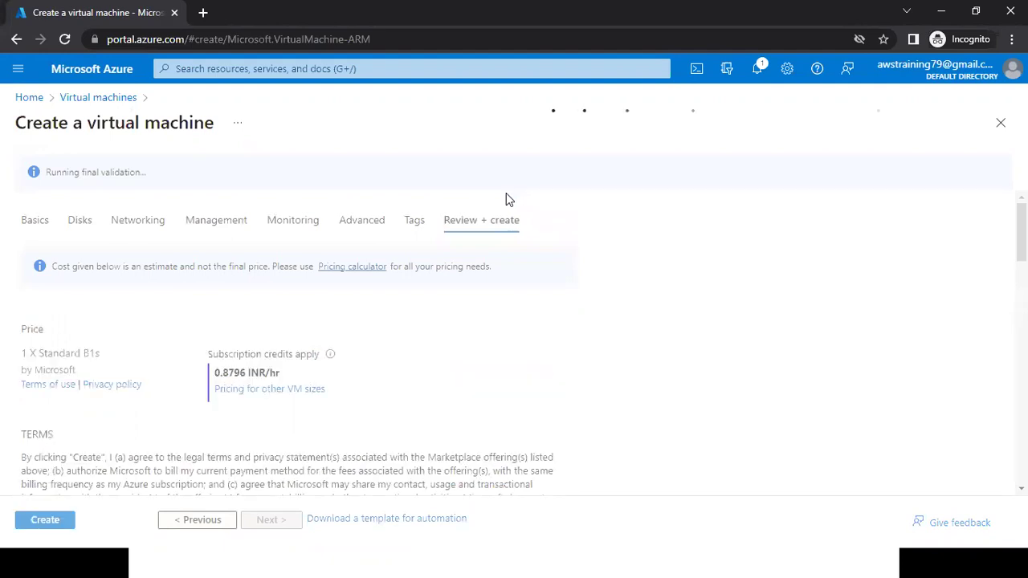
pyautogui.moveTo(50, 174); pyautogui.dragTo(206, 182)
pyautogui.tripleClick(207, 182)
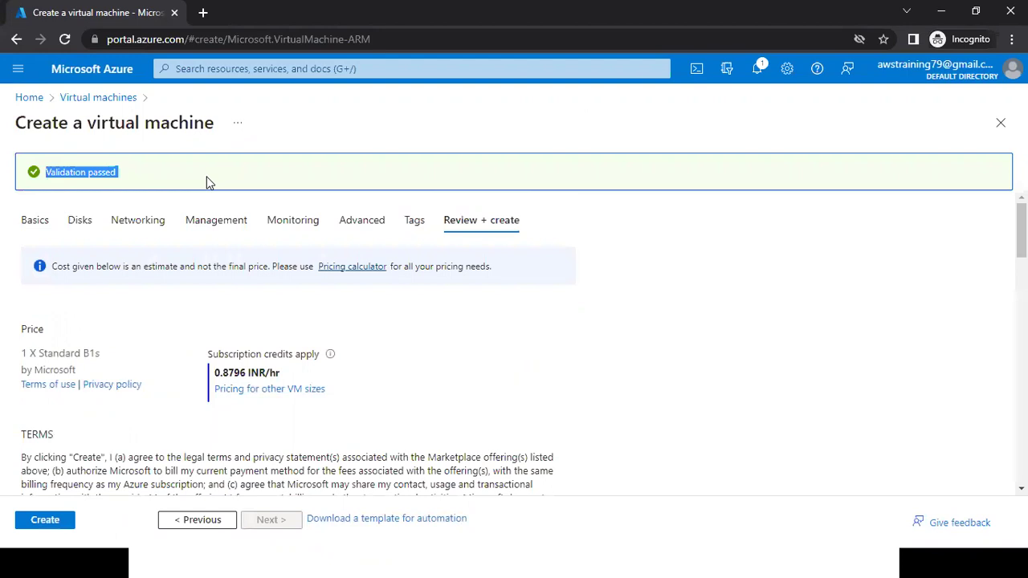
pyautogui.click(45, 524)
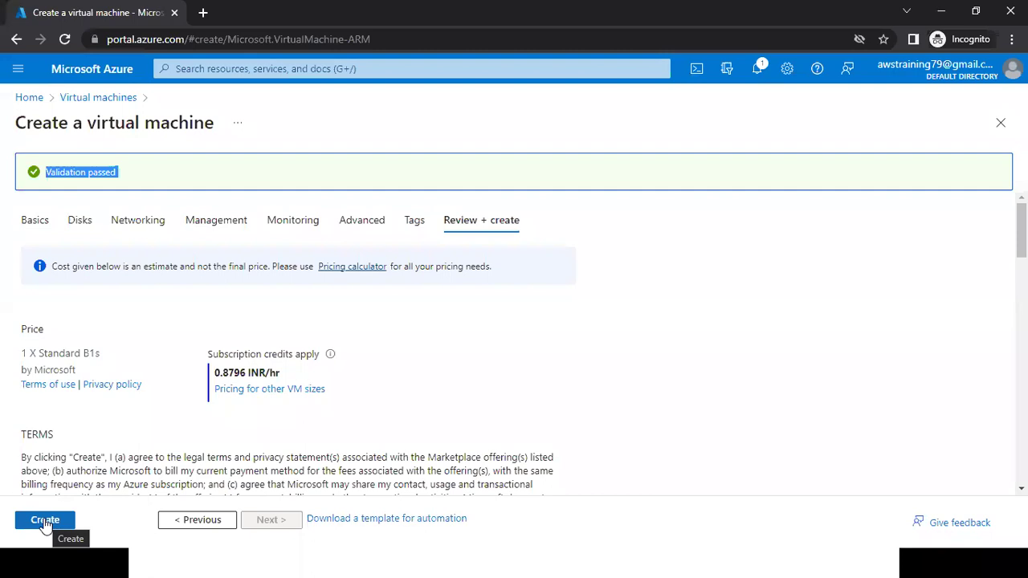
# - Download the vm-127-key-linux private key, create the VM, and open the browser's Downloads page
pyautogui.click(45, 522)
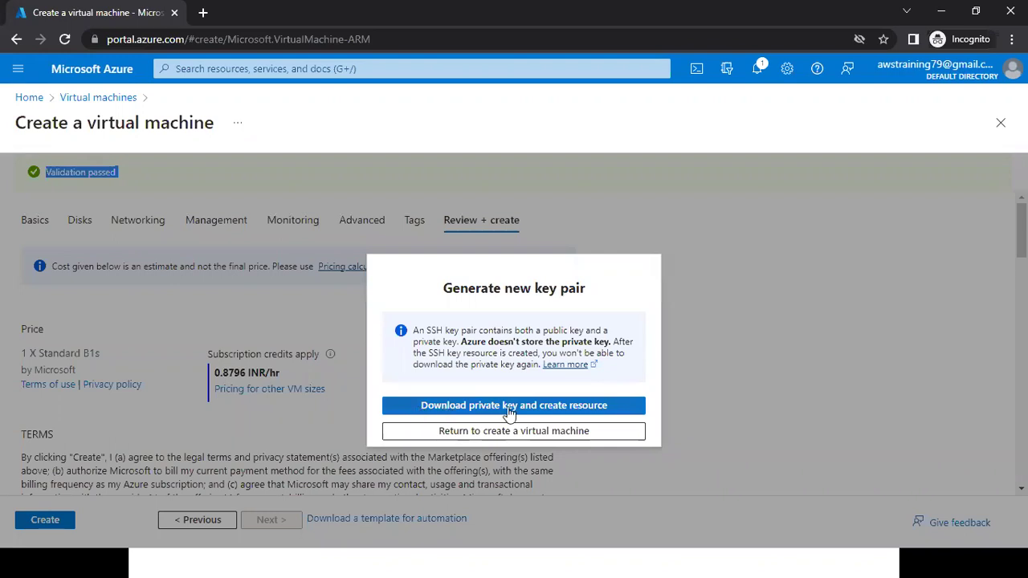
pyautogui.click(605, 407)
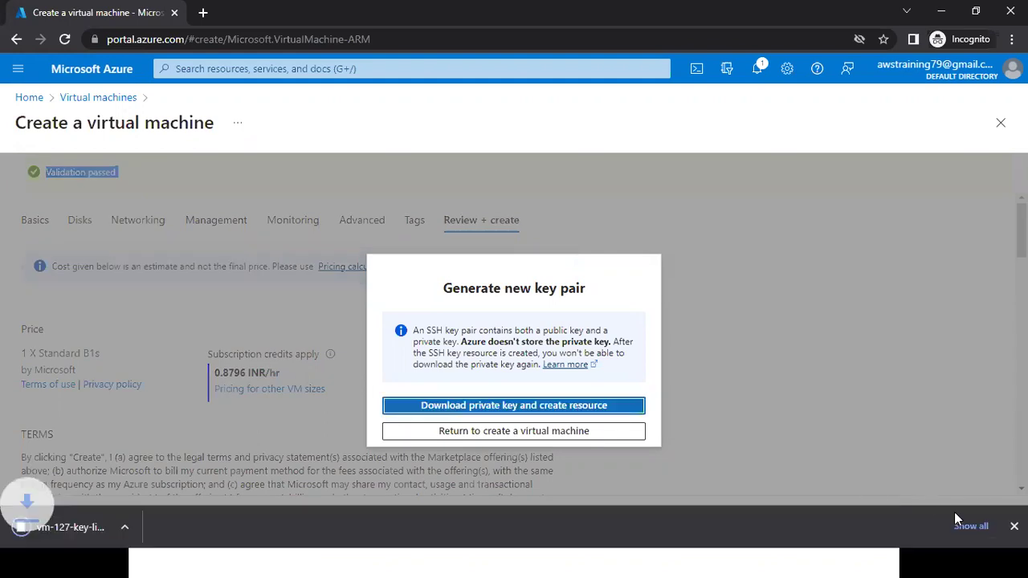
pyautogui.hotkey('ctrl', 'j')
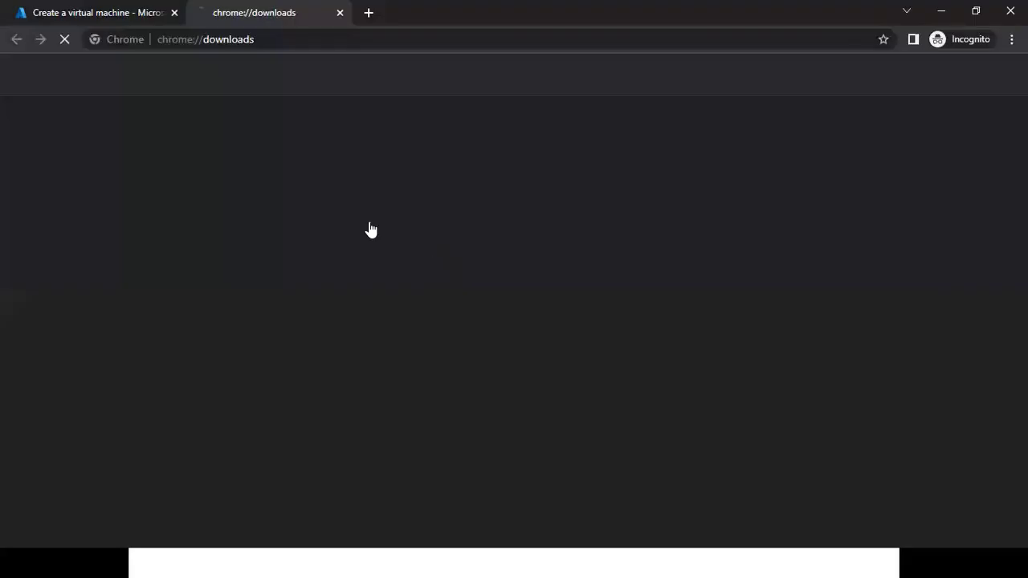
# - Copy vm-127-key-linux.pem from Downloads into the Desktop\Batch-127 folder
pyautogui.click(369, 223)
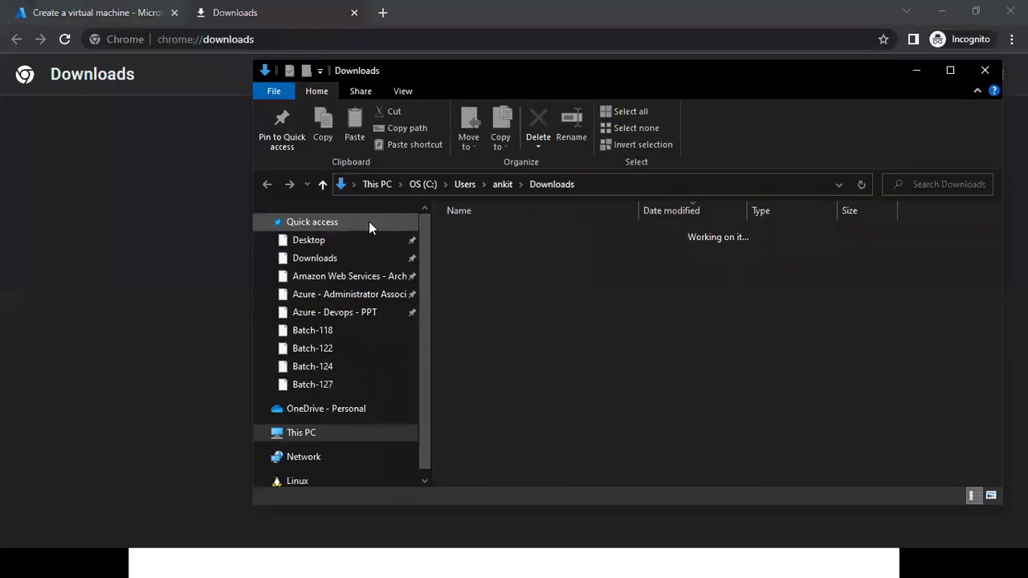
pyautogui.press('super+Up')
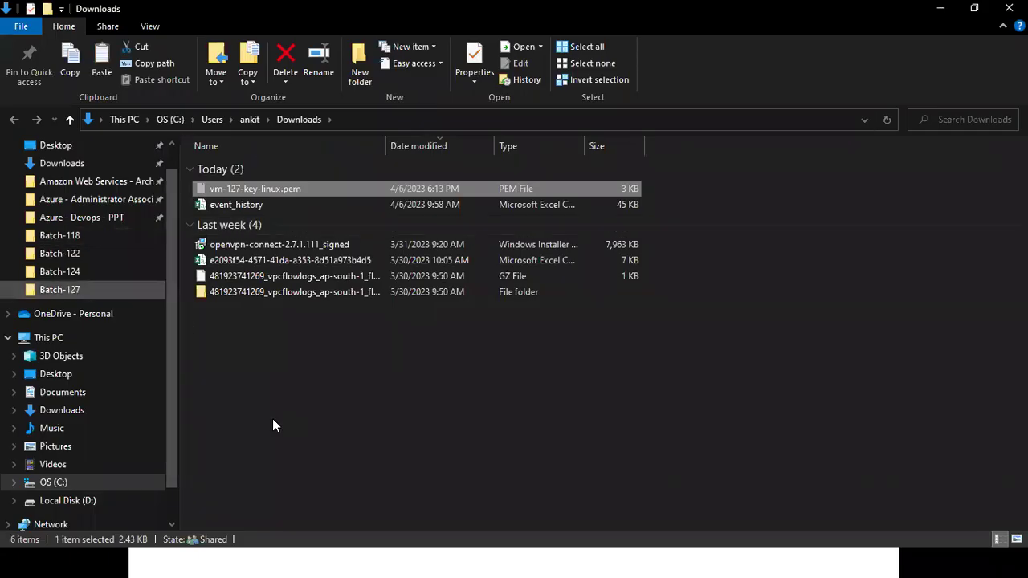
pyautogui.hotkey('ctrl', 'v')
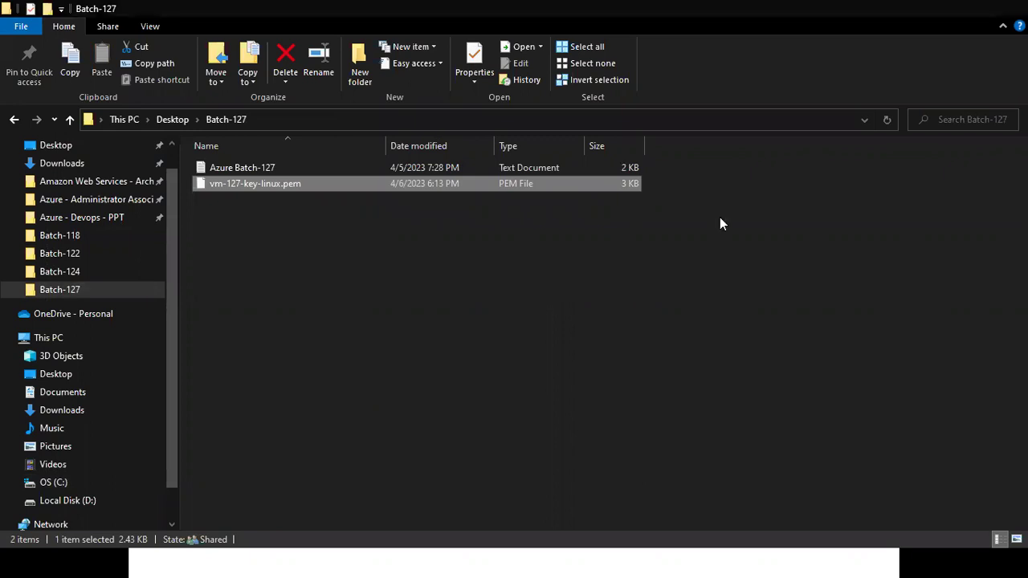
# - Close Explorer and the Downloads tab, check the deployment is complete, and return to the Notepad notes
pyautogui.hotkey('alt', 'Tab')
pyautogui.hotkey('ctrl', 'w')
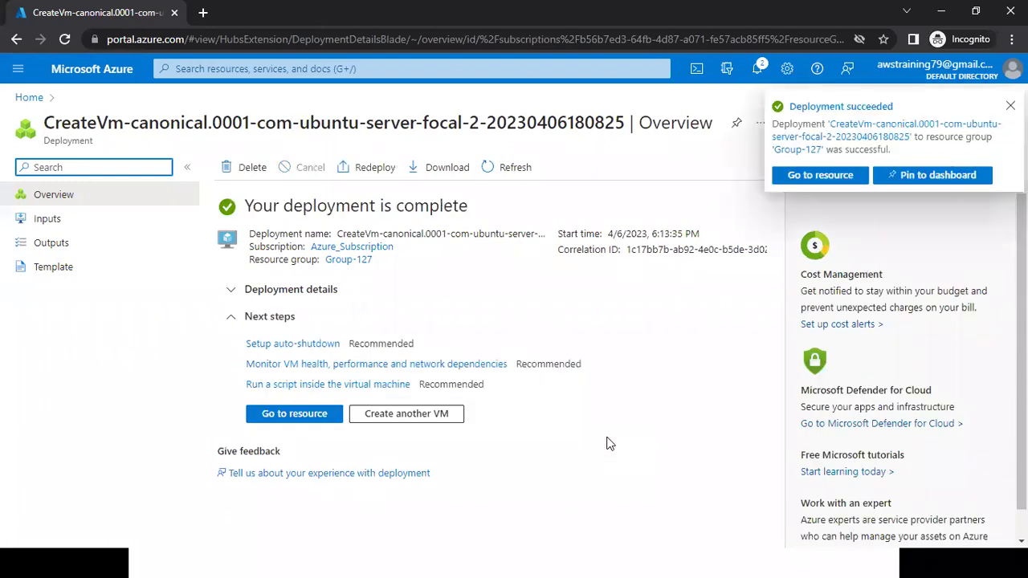
pyautogui.hotkey('alt', 'Tab')
pyautogui.press('Tab')
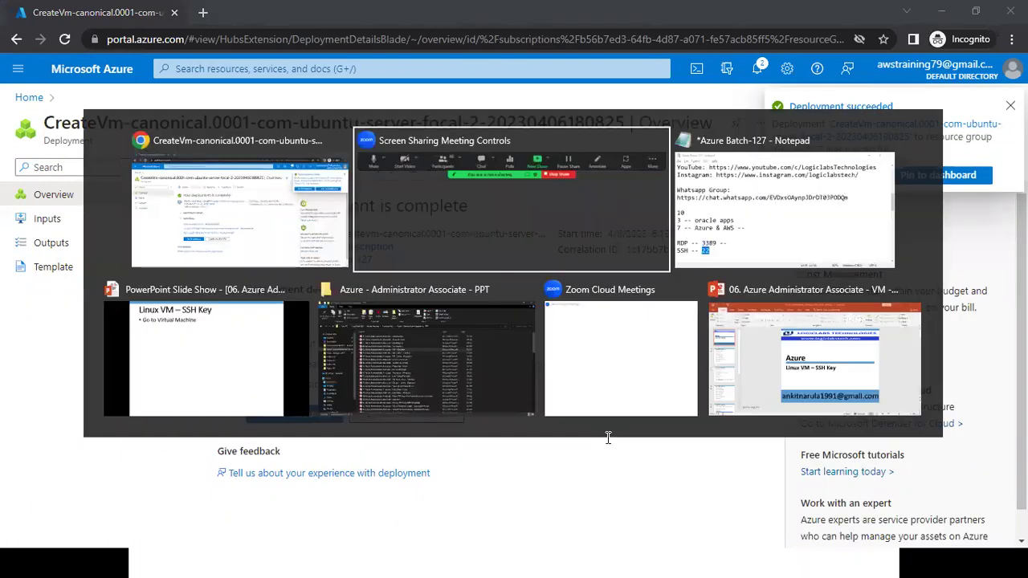
pyautogui.scroll(-4, 608, 437)
pyautogui.click(608, 442)
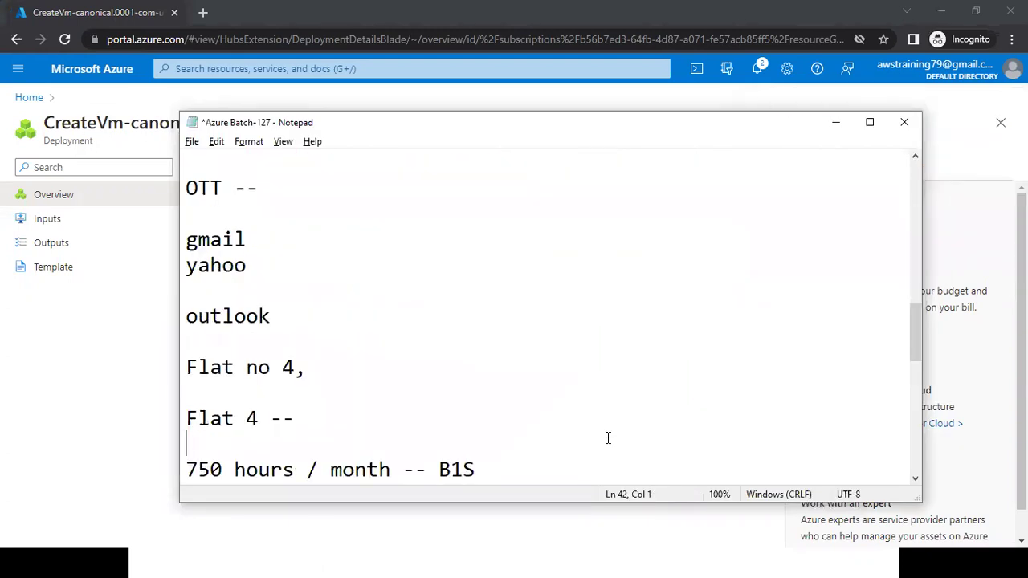
pyautogui.scroll(-8, 609, 438)
pyautogui.click(609, 441)
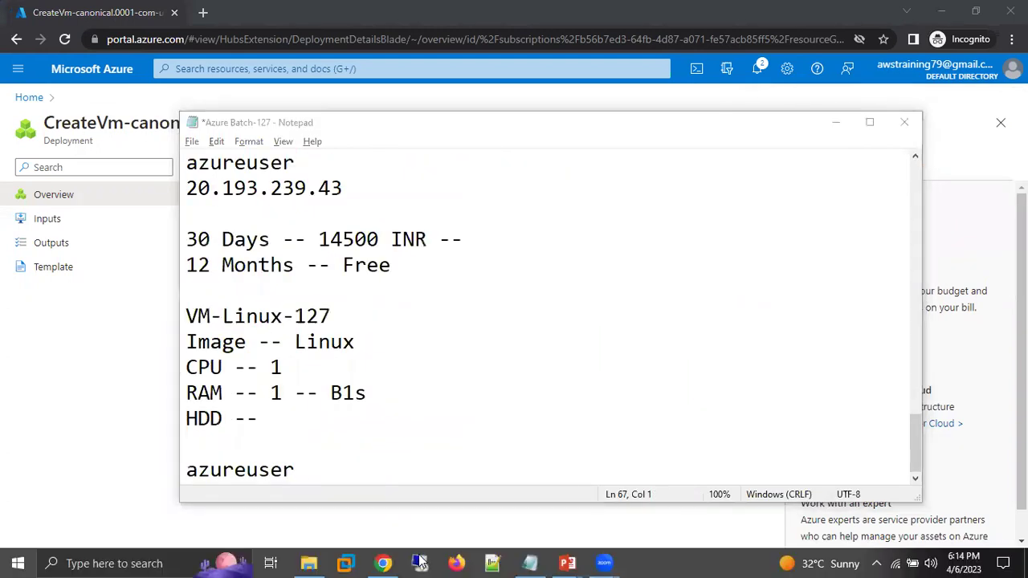
pyautogui.click(420, 562)
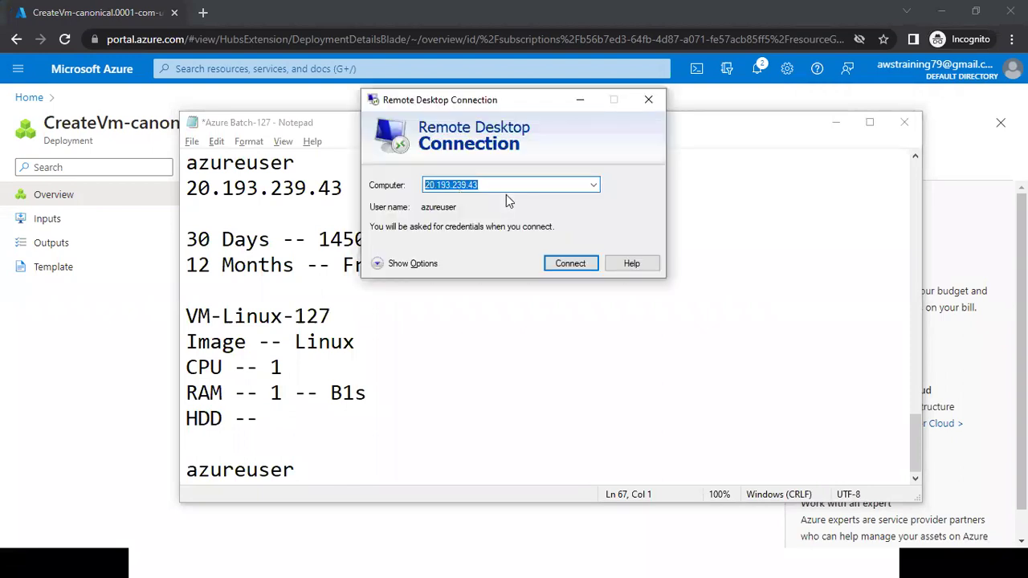
pyautogui.click(648, 101)
pyautogui.click(481, 426)
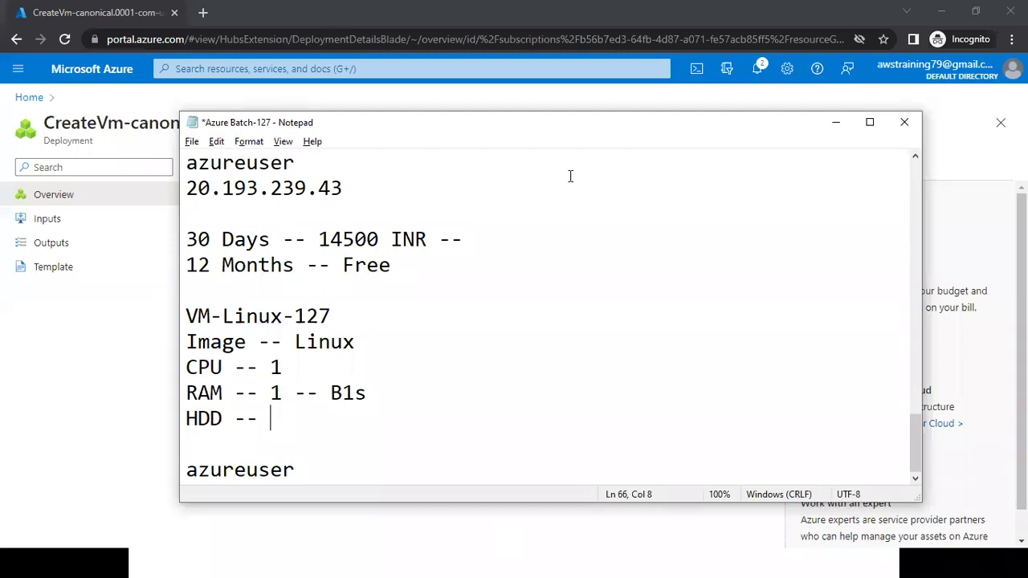
pyautogui.moveTo(571, 562)
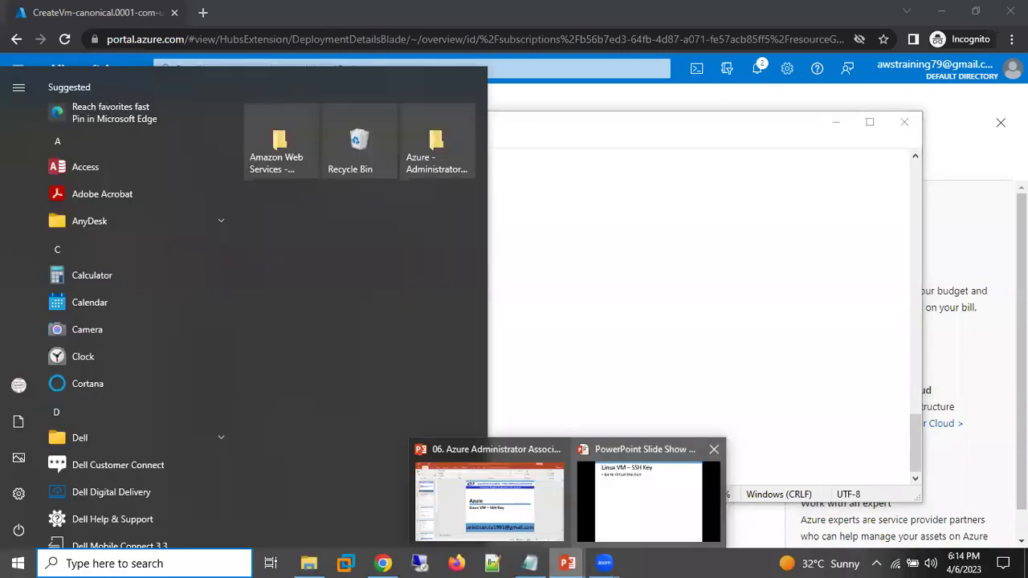
# - Advance the slideshow to the private key download slide and reveal the Open Website link
pyautogui.click(659, 492)
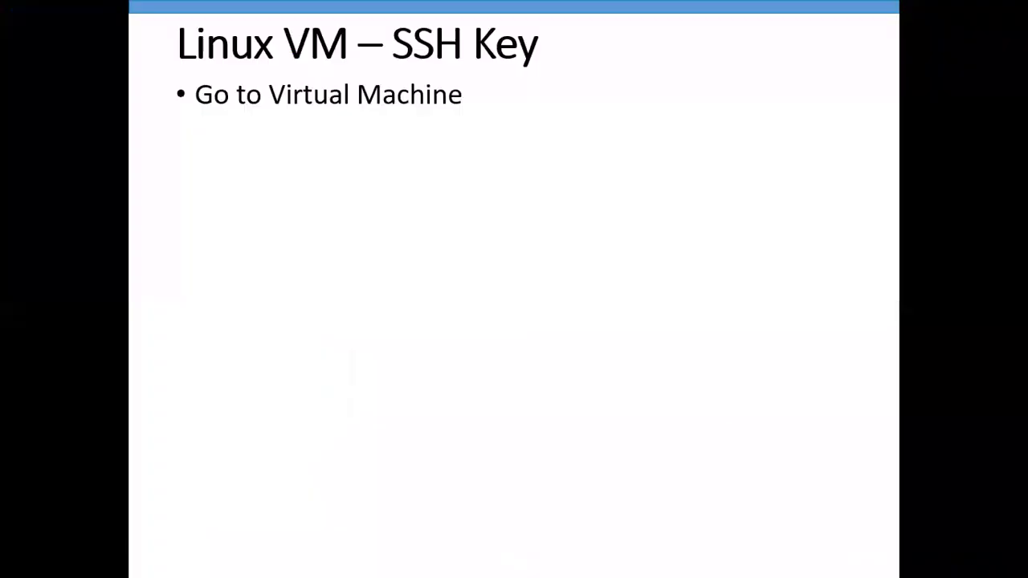
pyautogui.press('Right')
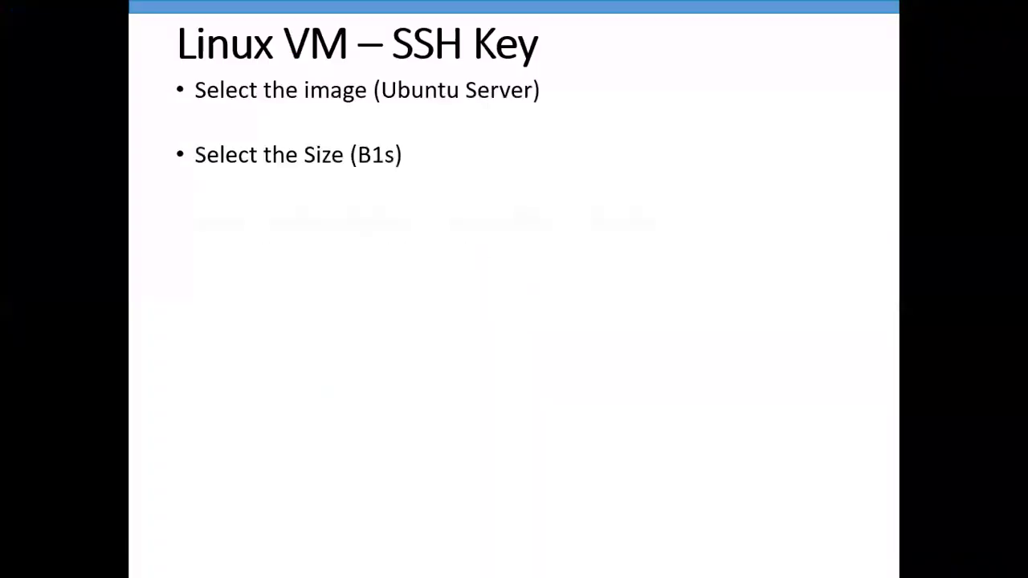
pyautogui.press('Right')
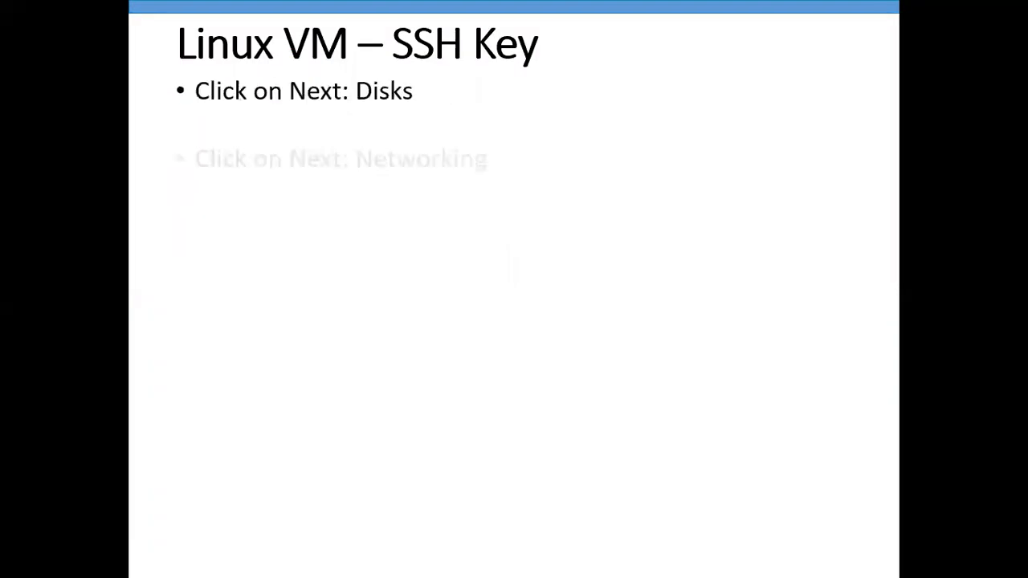
pyautogui.press('Right')
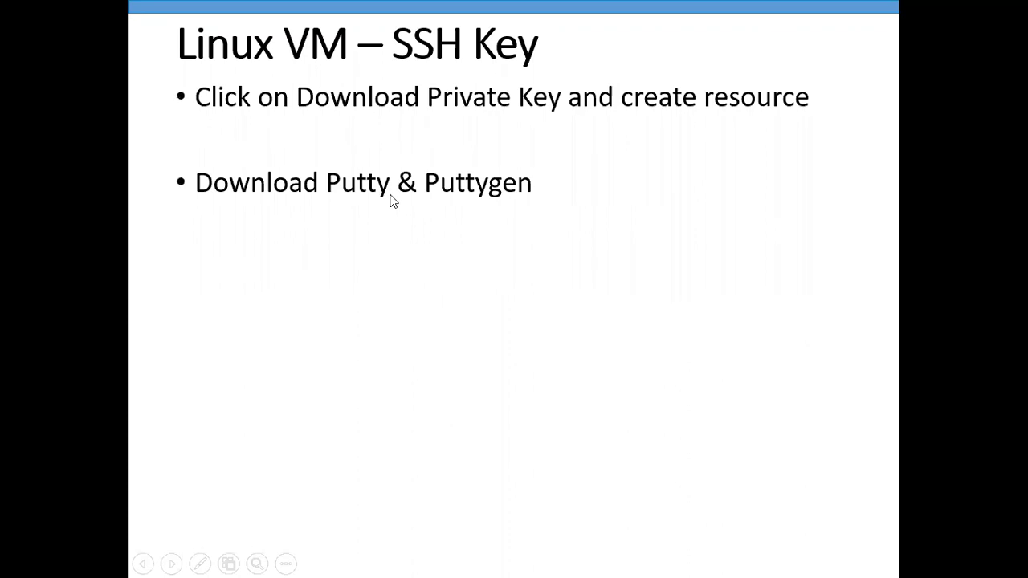
pyautogui.press('Right')
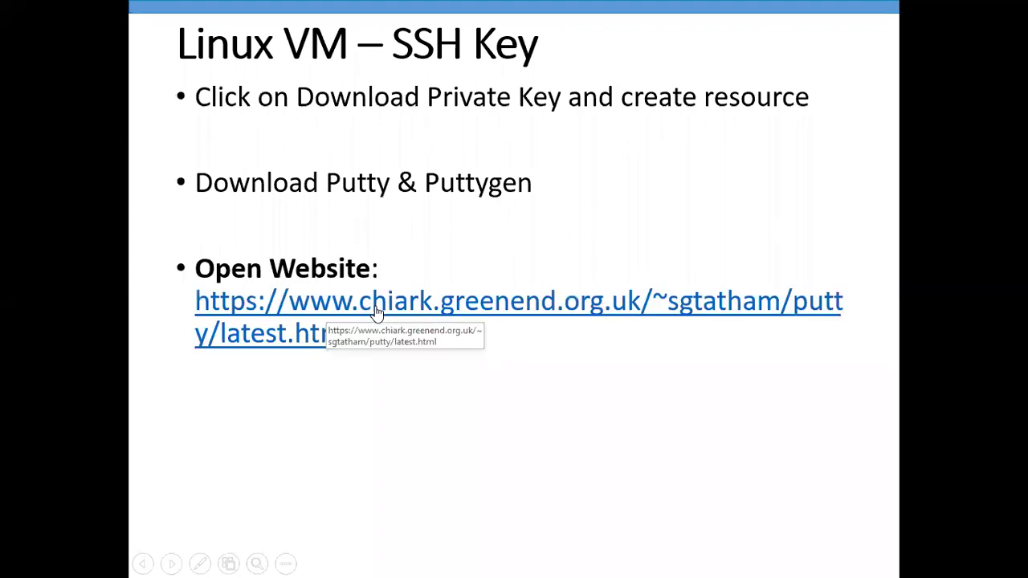
# - Underline Putty and Puttygen in red ink and open the PuTTY website link
pyautogui.click(200, 564)
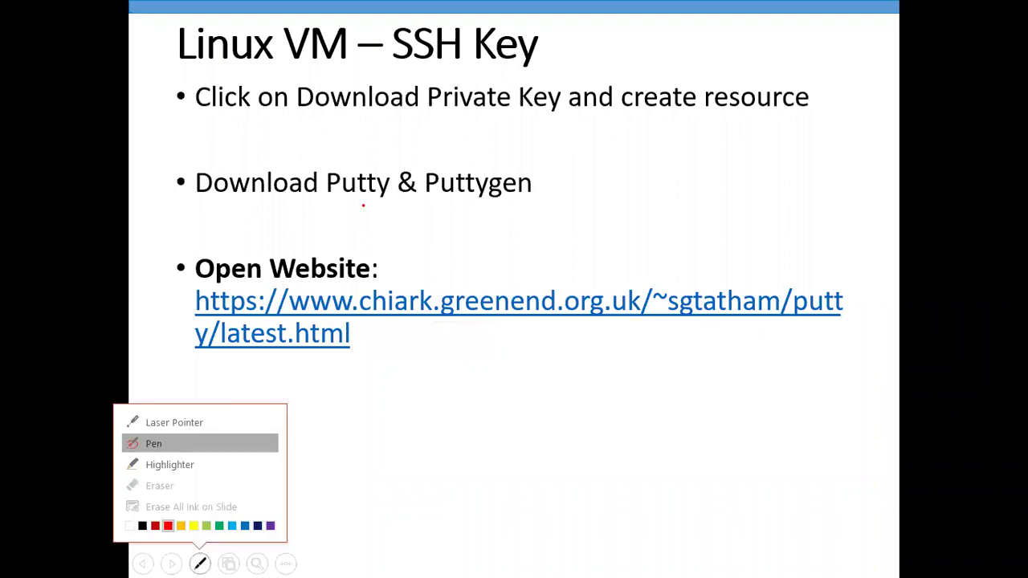
pyautogui.moveTo(351, 200); pyautogui.dragTo(521, 205)
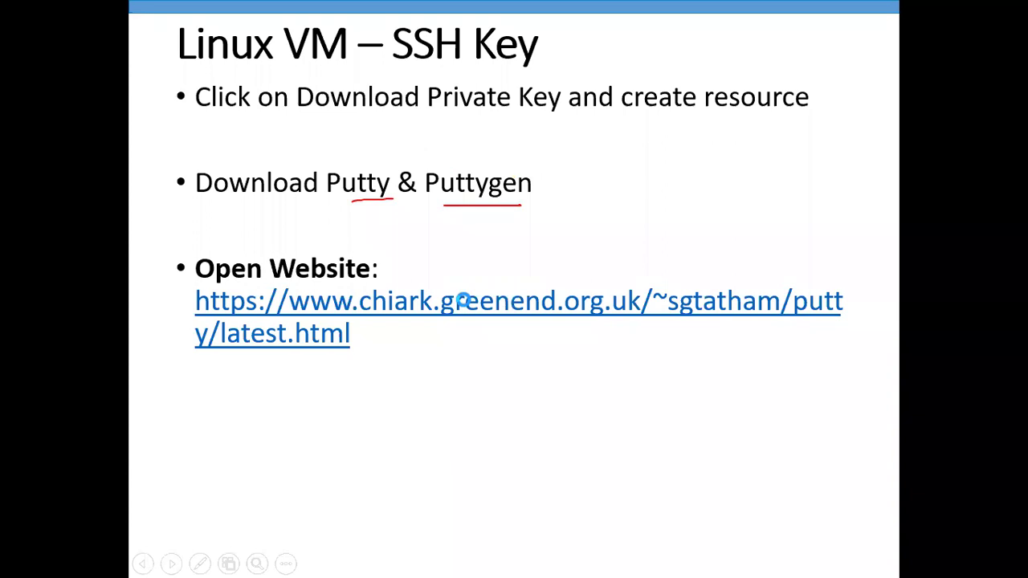
pyautogui.click(463, 300)
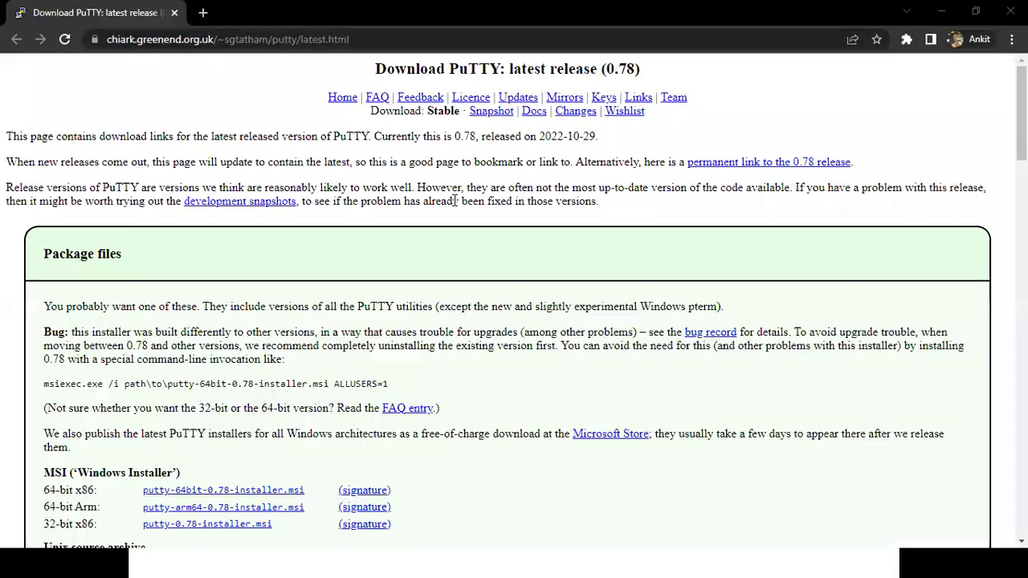
# - Scroll to the alternative binary files and download the 64-bit x86 putty.exe
pyautogui.scroll(-1, 454, 201)
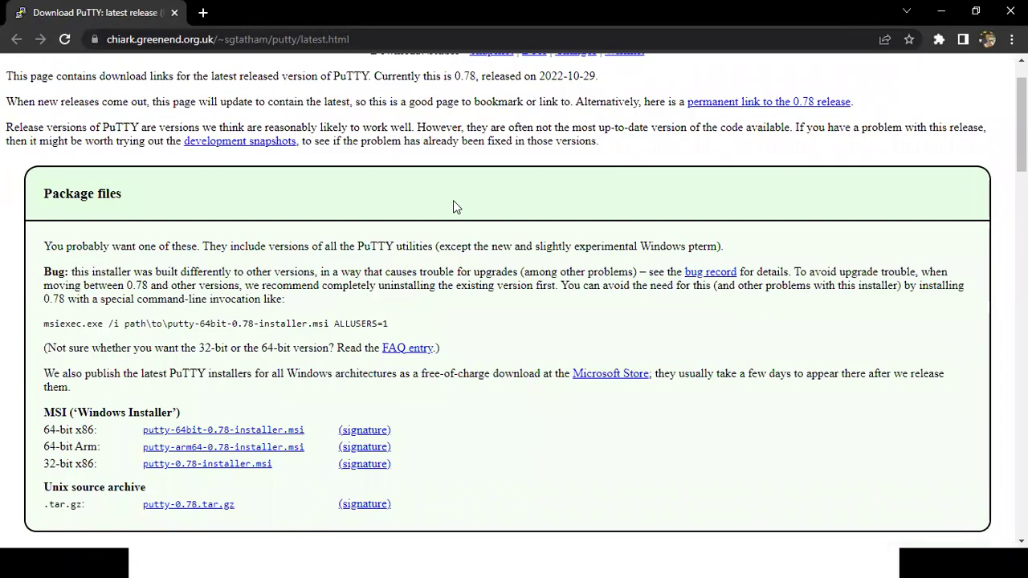
pyautogui.scroll(-3, 453, 200)
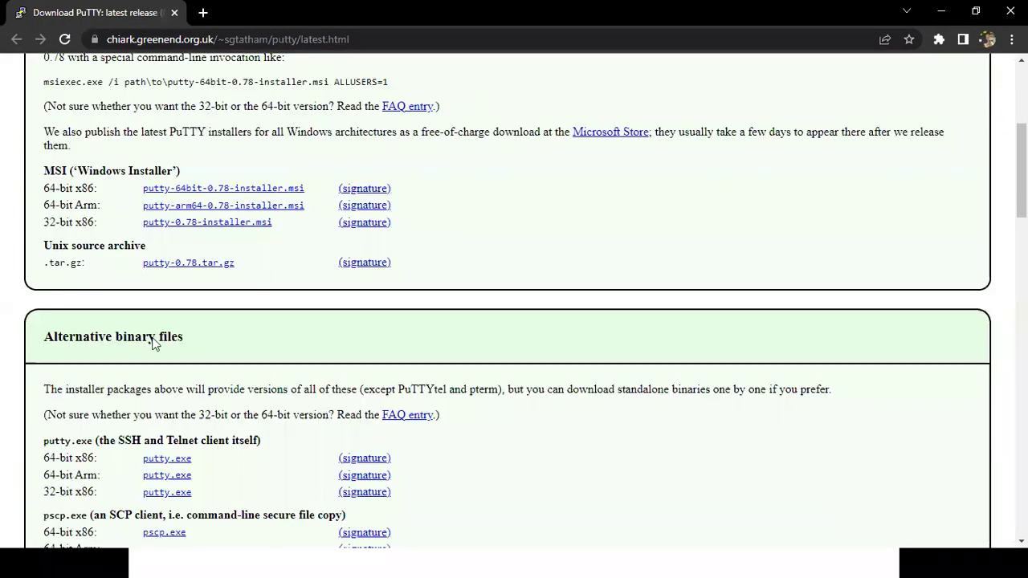
pyautogui.scroll(-1, 153, 344)
pyautogui.doubleClick(94, 383)
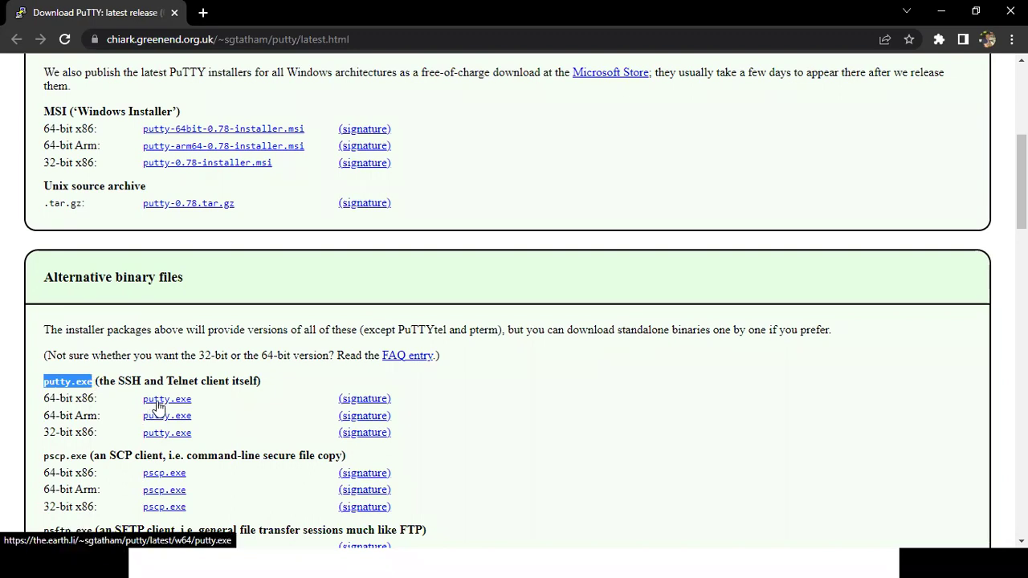
pyautogui.click(158, 408)
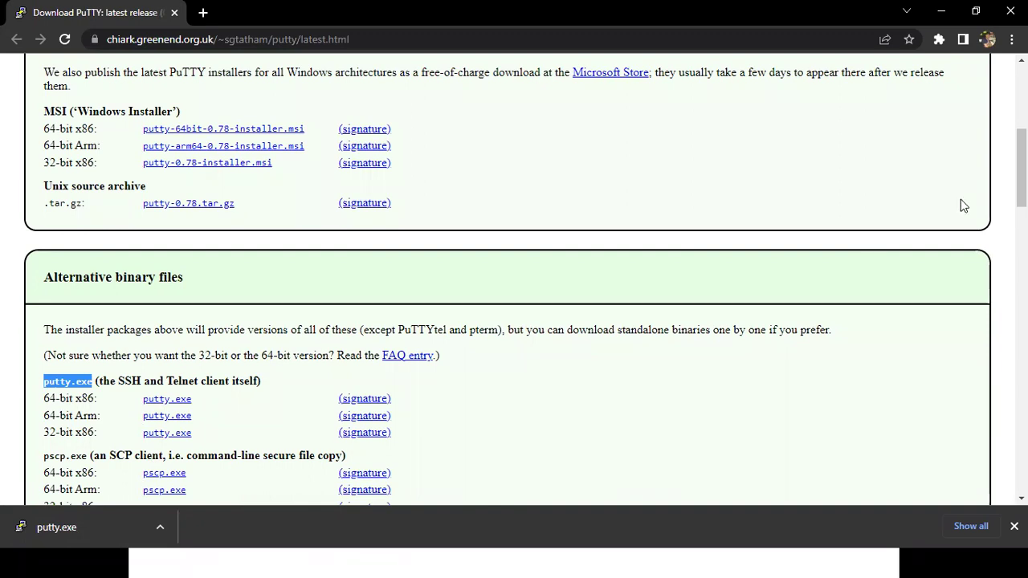
# - Download the 64-bit x86 puttygen.exe and open the full downloads list
pyautogui.scroll(-1, 1021, 169)
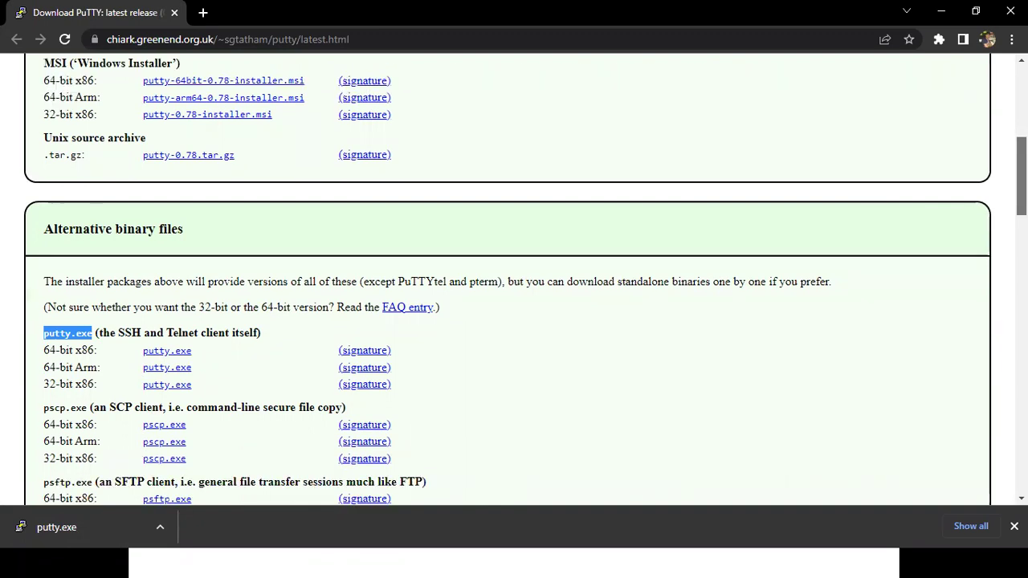
pyautogui.scroll(-3, 514, 281)
pyautogui.scroll(-1, 569, 280)
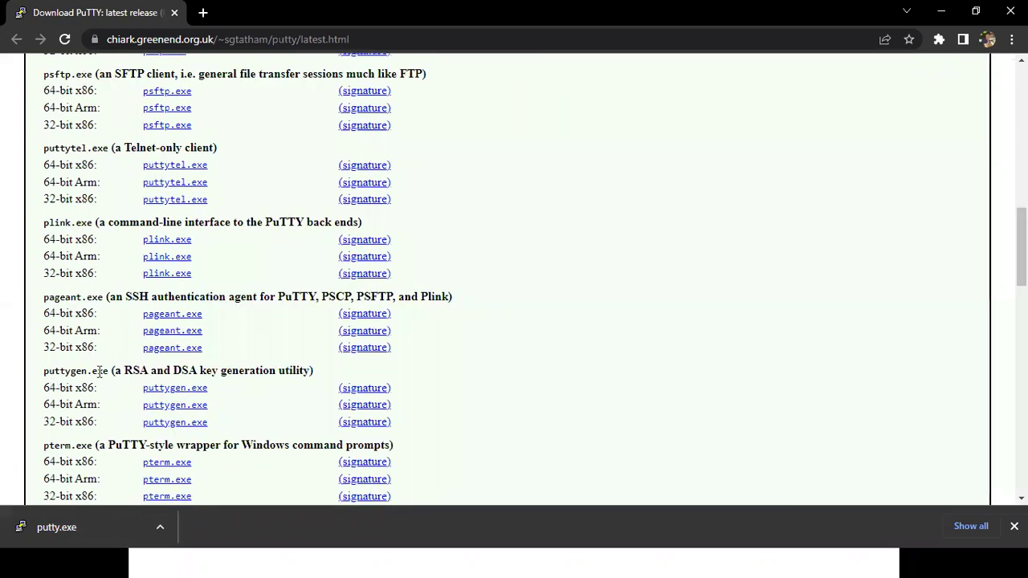
pyautogui.moveTo(101, 371); pyautogui.dragTo(44, 372)
pyautogui.moveTo(114, 372); pyautogui.dragTo(115, 372)
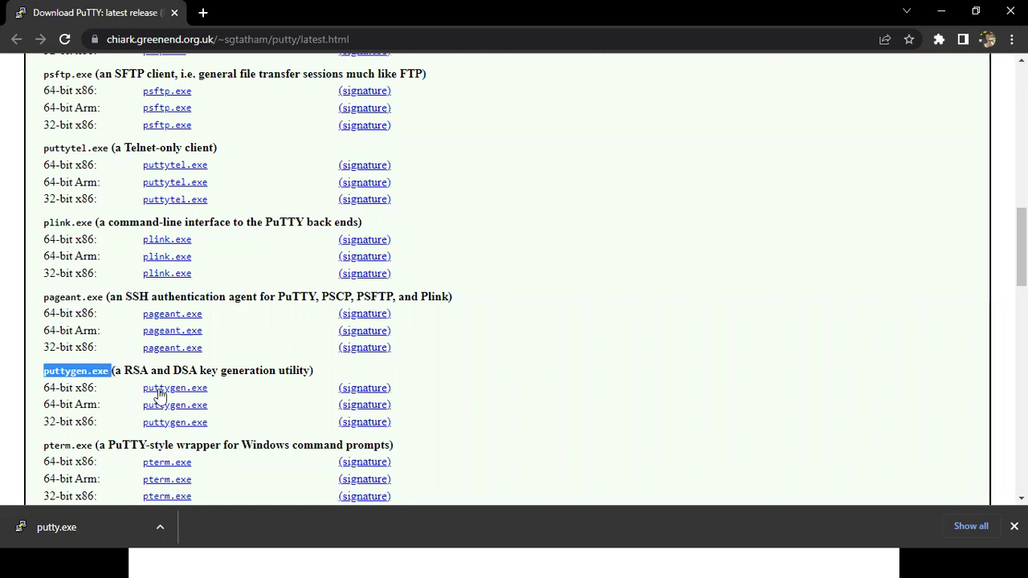
pyautogui.click(175, 390)
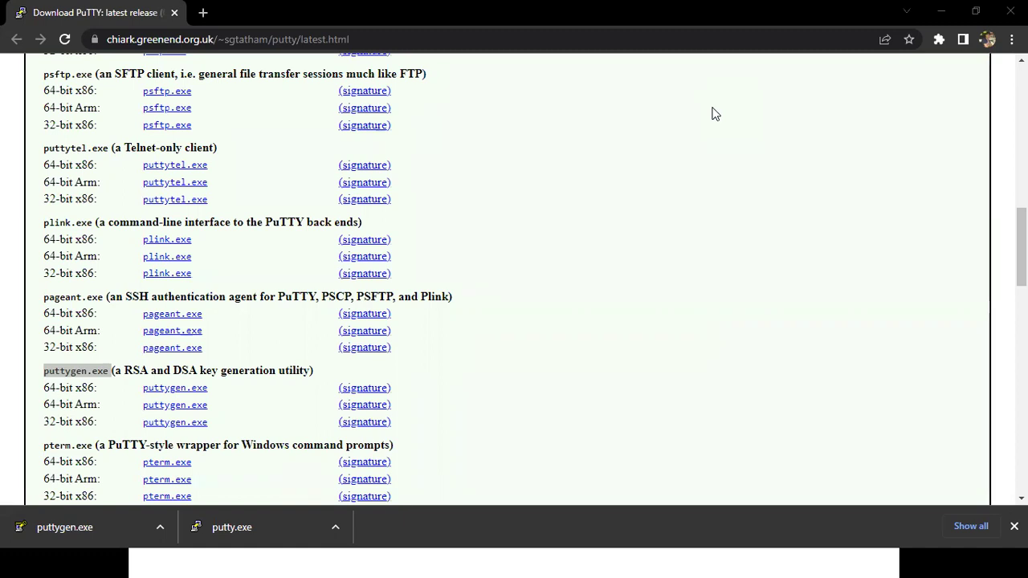
pyautogui.click(972, 526)
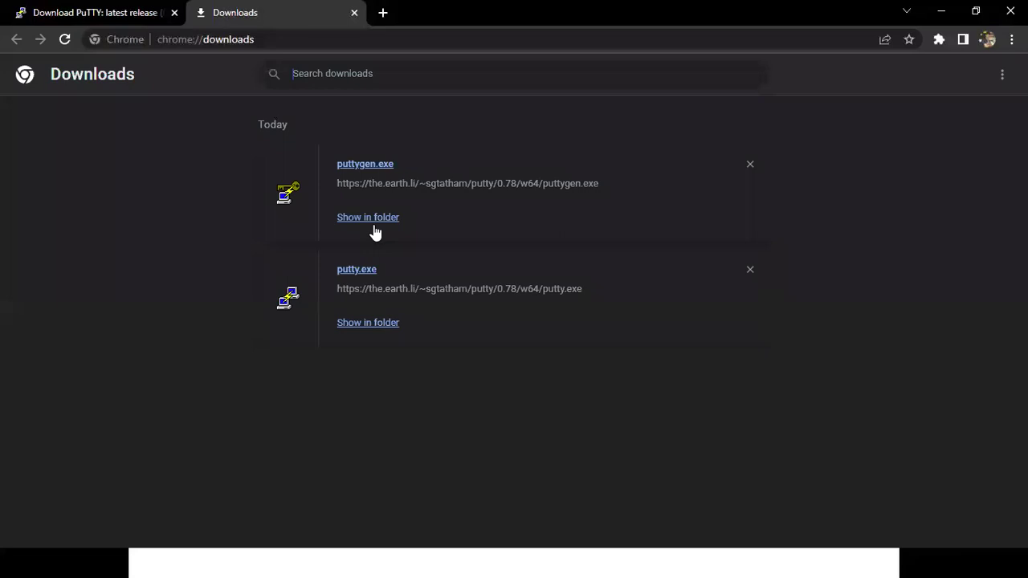
# - Place putty and puttygen in Batch-127 beside vm-127-key-linux.pem, then Clear all on chrome://downloads
pyautogui.click(372, 221)
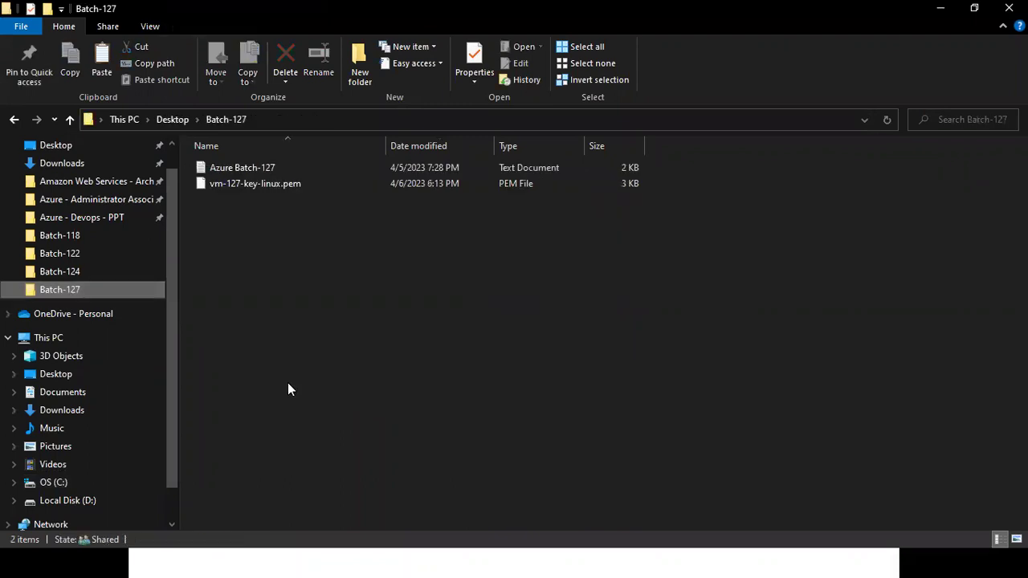
pyautogui.press('v')
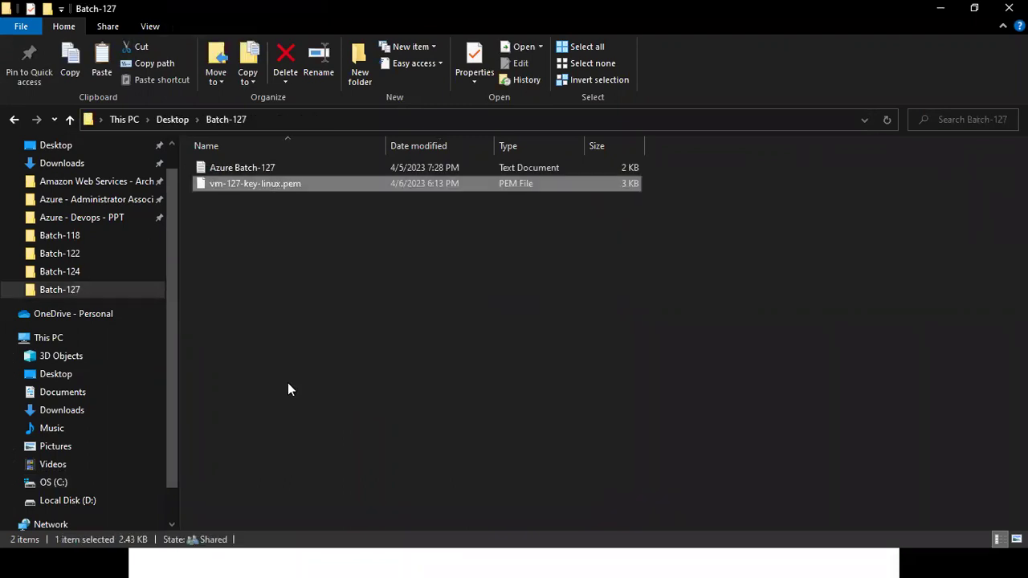
pyautogui.click(289, 390)
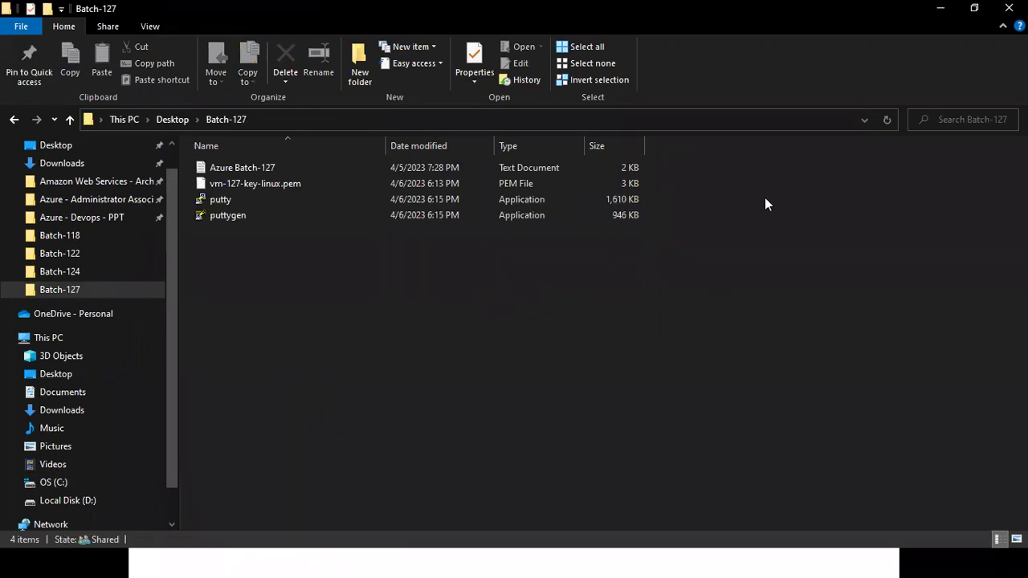
pyautogui.hotkey('alt', 'Tab')
pyautogui.click(751, 165)
pyautogui.click(751, 165)
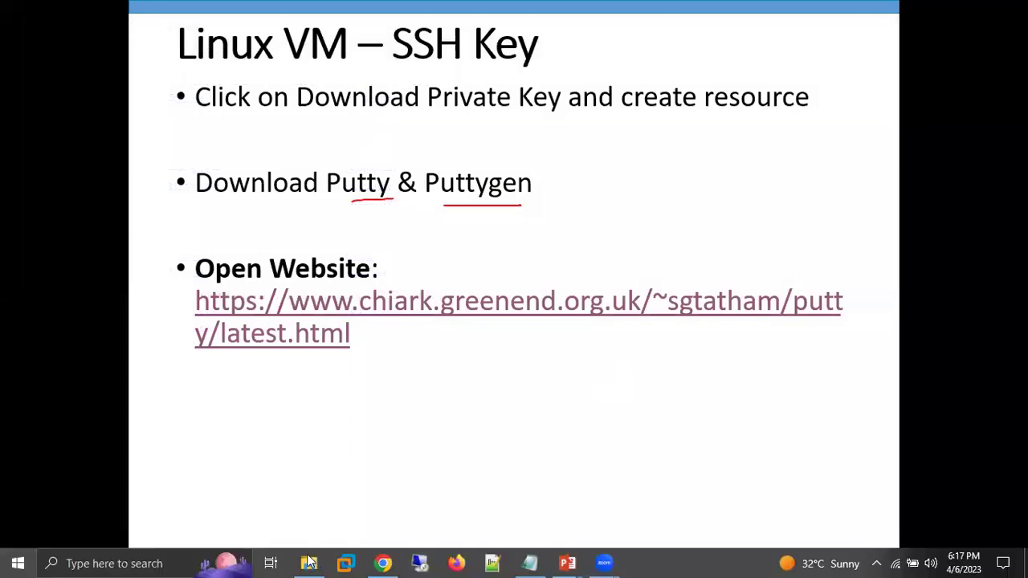
# - Open Batch-127, circle the .pem extension in yellow ink, and select puttygen
pyautogui.hotkey('alt', 'Tab')
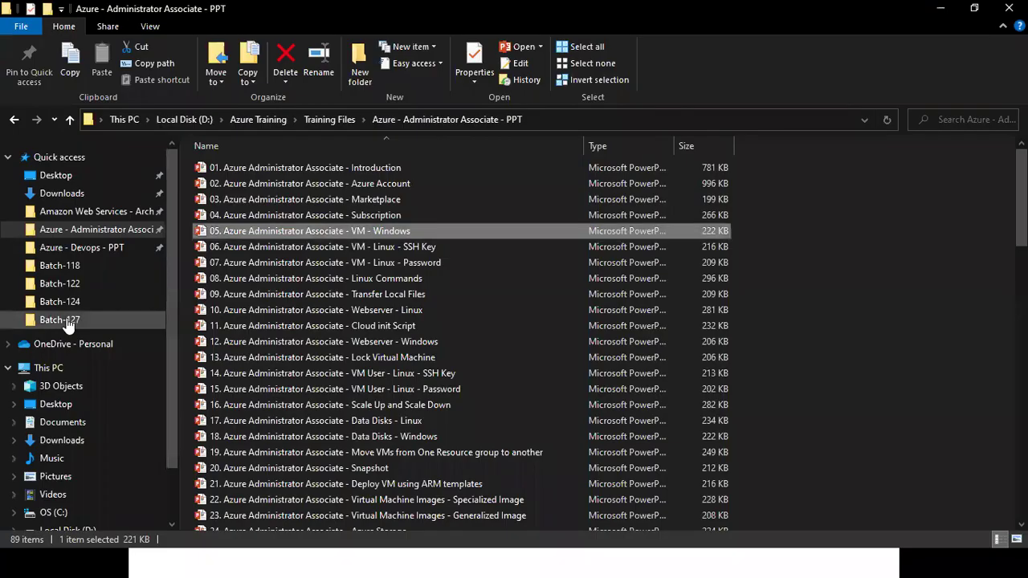
pyautogui.click(69, 321)
pyautogui.click(220, 186)
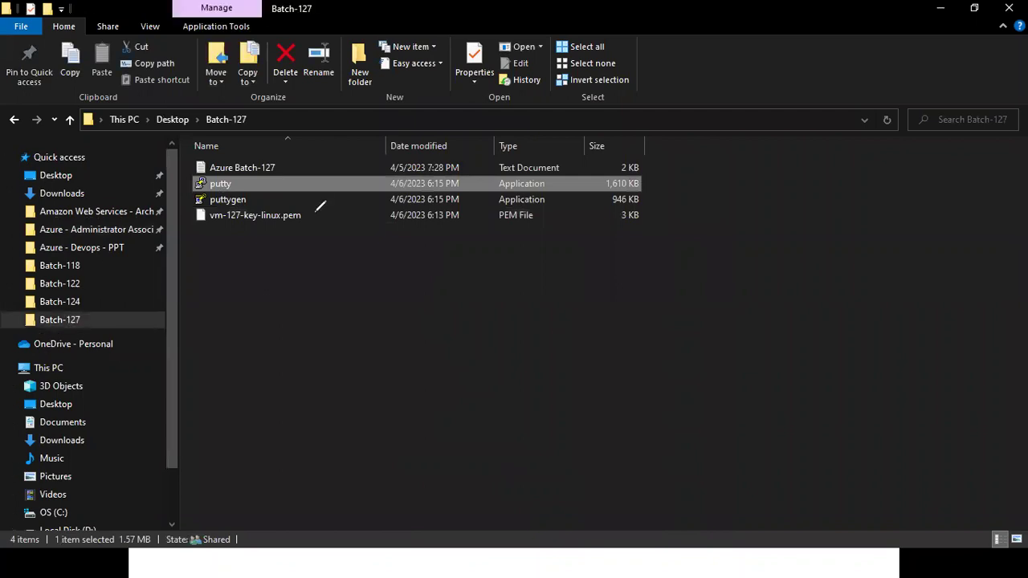
pyautogui.moveTo(298, 227); pyautogui.dragTo(307, 211)
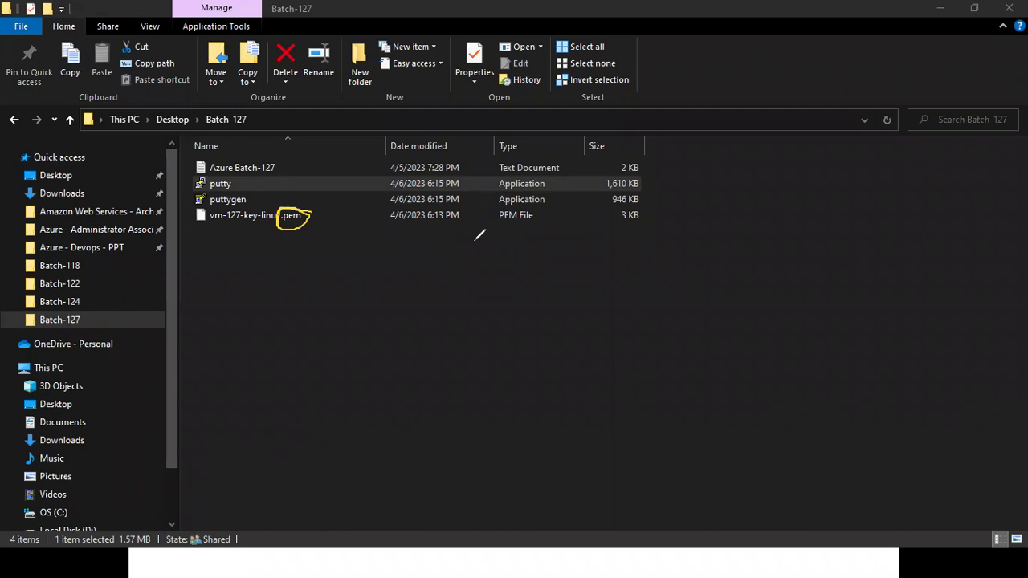
pyautogui.press('Escape')
pyautogui.click(250, 200)
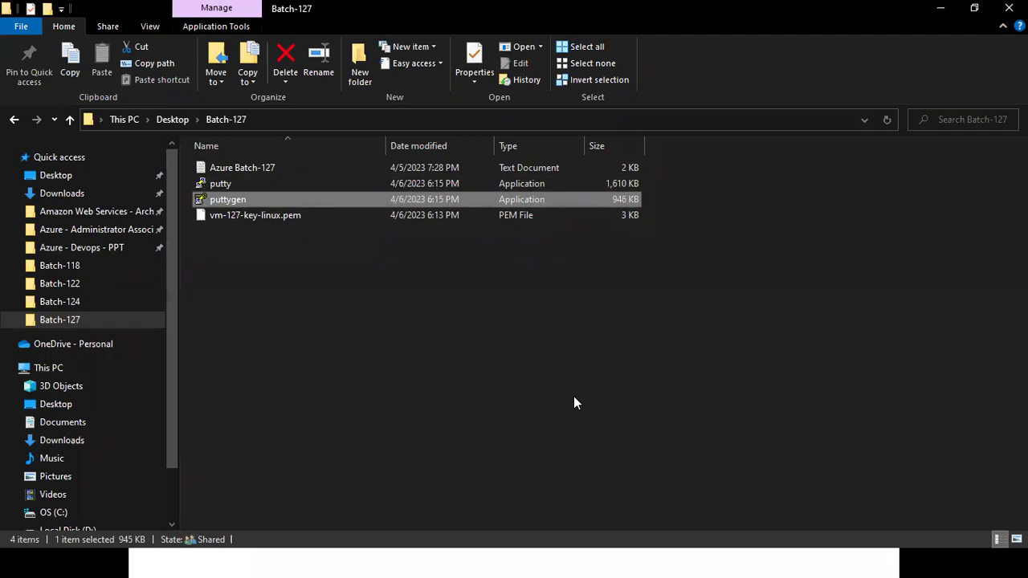
# - Return to the PowerPoint slideshow and reveal the Generate PPK File Using Puttygen bullet
pyautogui.press('super')
pyautogui.moveTo(567, 563)
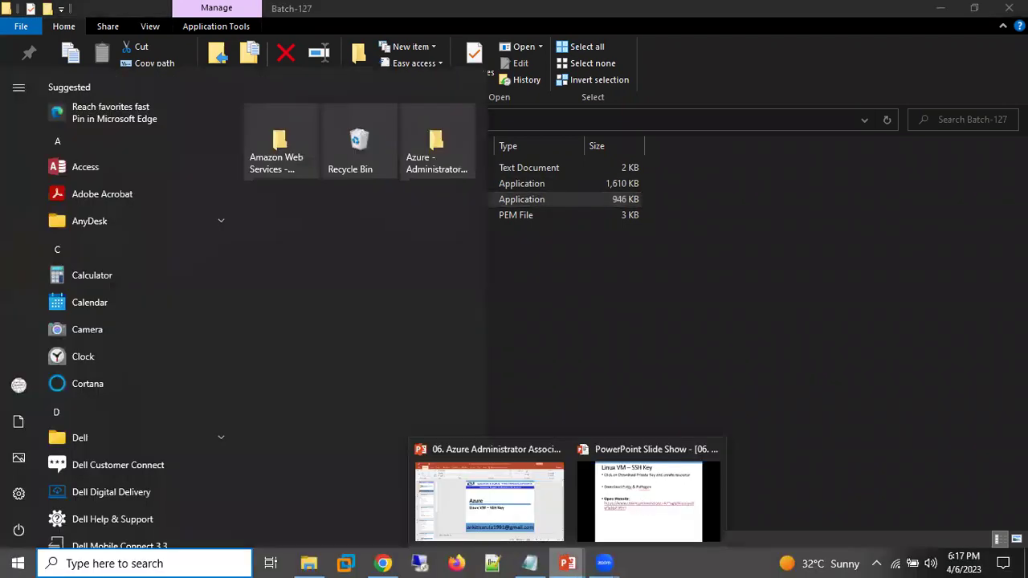
pyautogui.click(649, 499)
pyautogui.press('Left')
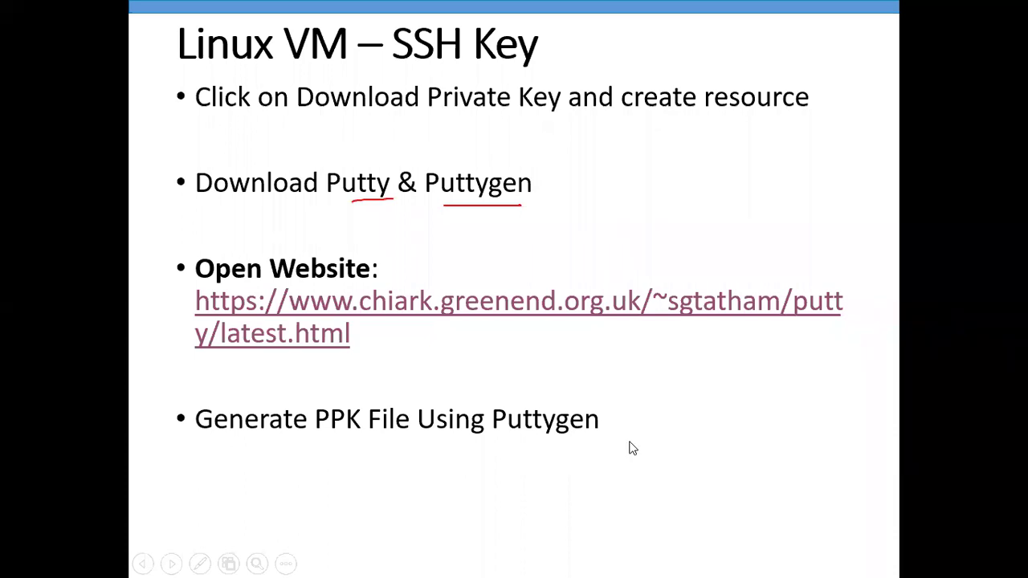
# - Switch from the slideshow to the Batch-127 folder in File Explorer and select puttygen
pyautogui.press('super')
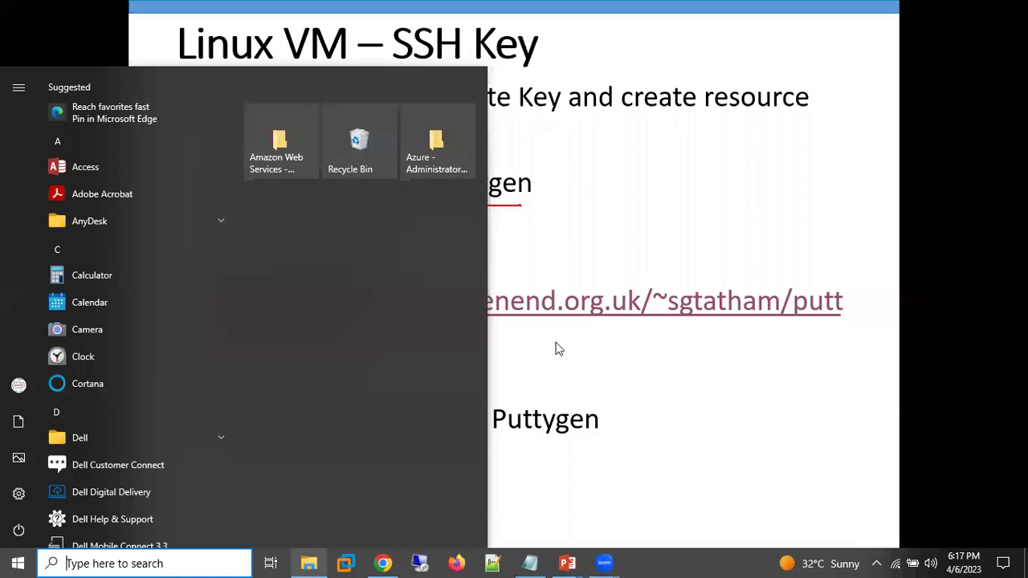
pyautogui.hotkey('alt', 'Tab')
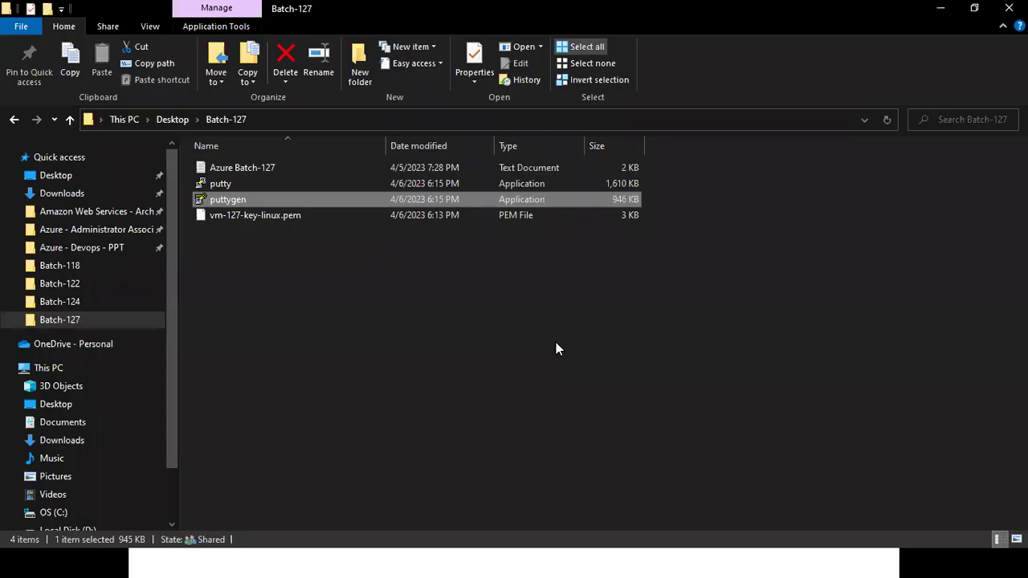
pyautogui.press('super')
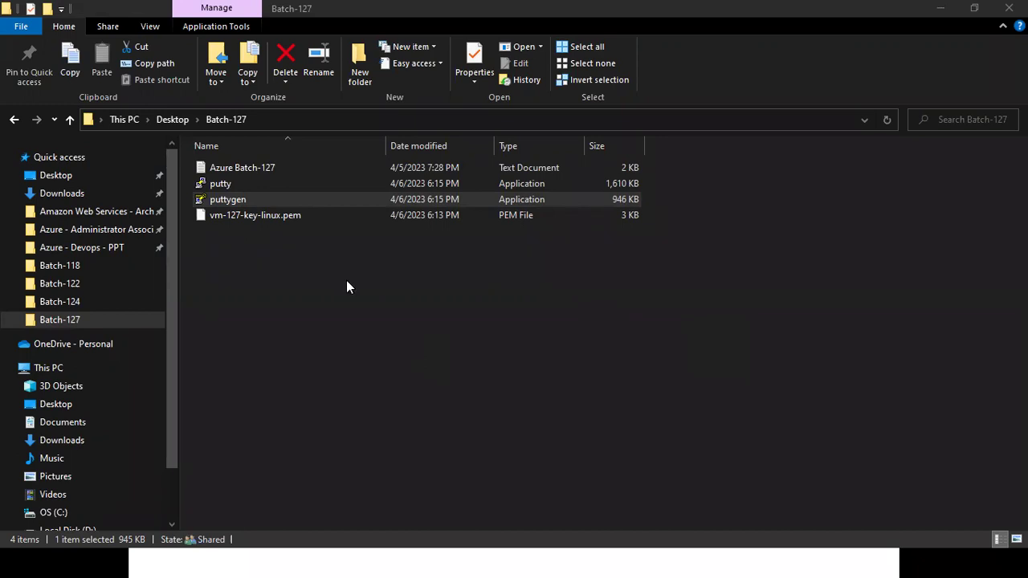
pyautogui.click(221, 206)
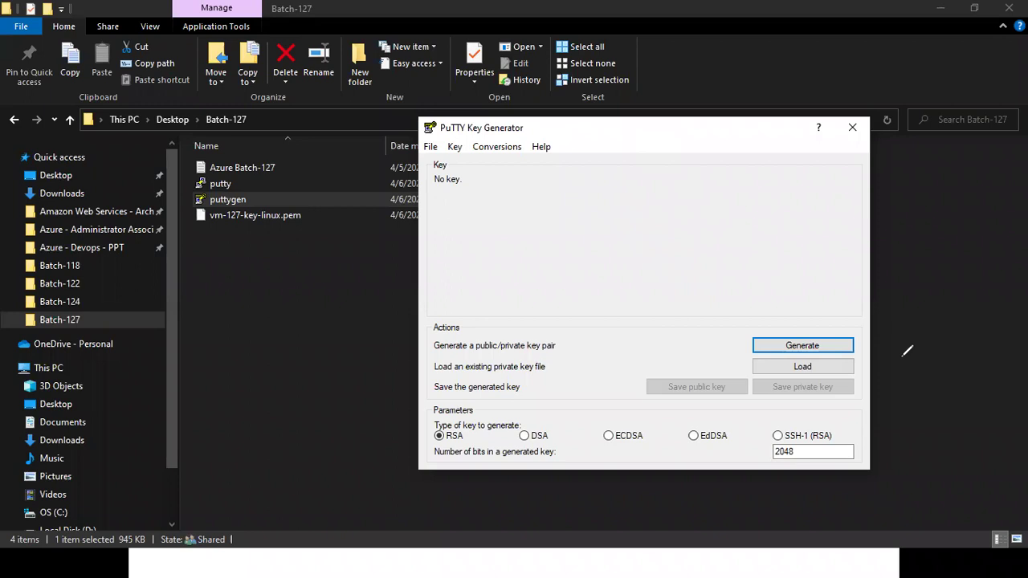
# - Start loading a private key in PuTTYgen and browse to Desktop > Batch-127
pyautogui.moveTo(901, 358); pyautogui.dragTo(840, 372)
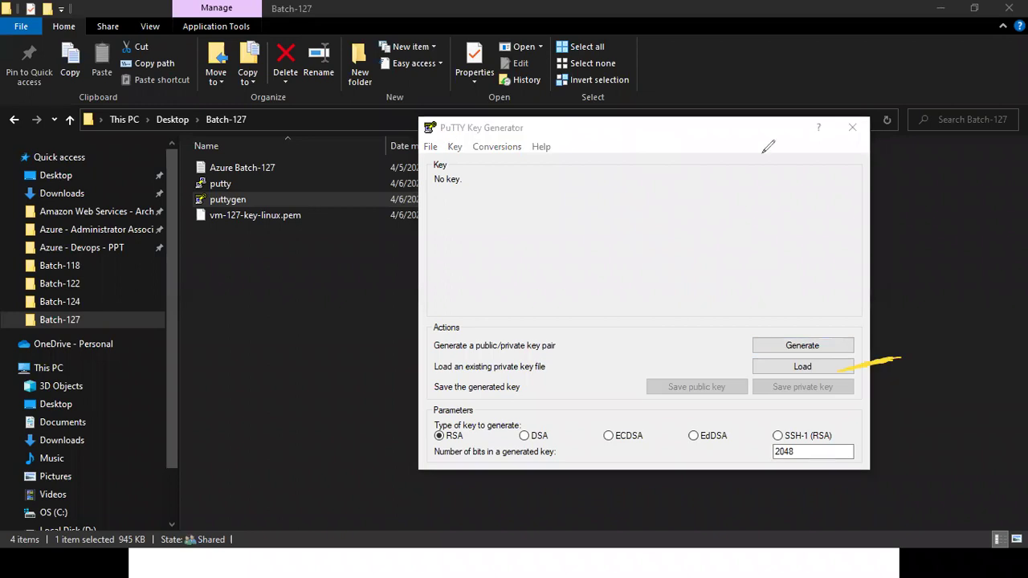
pyautogui.click(805, 371)
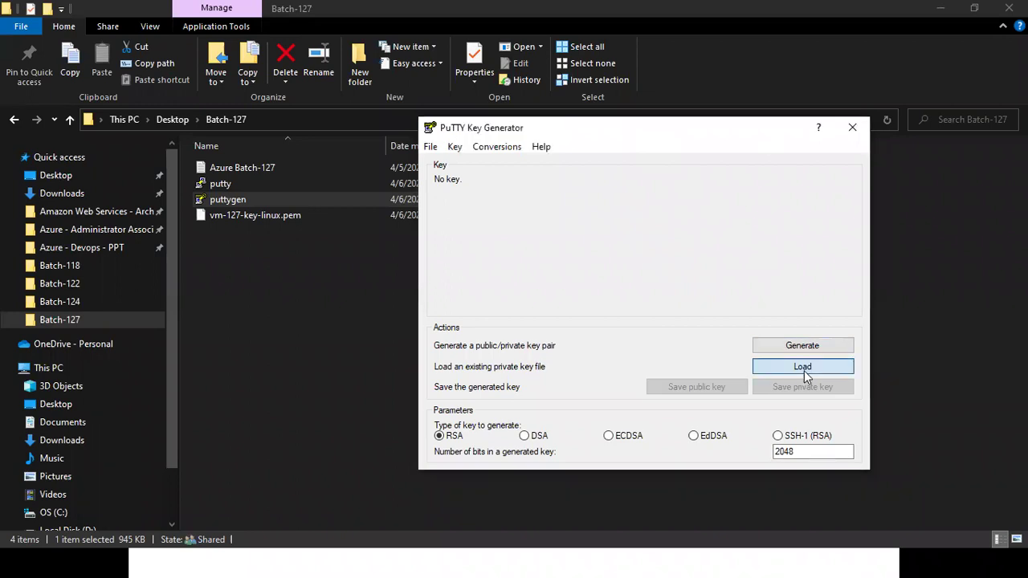
pyautogui.click(804, 371)
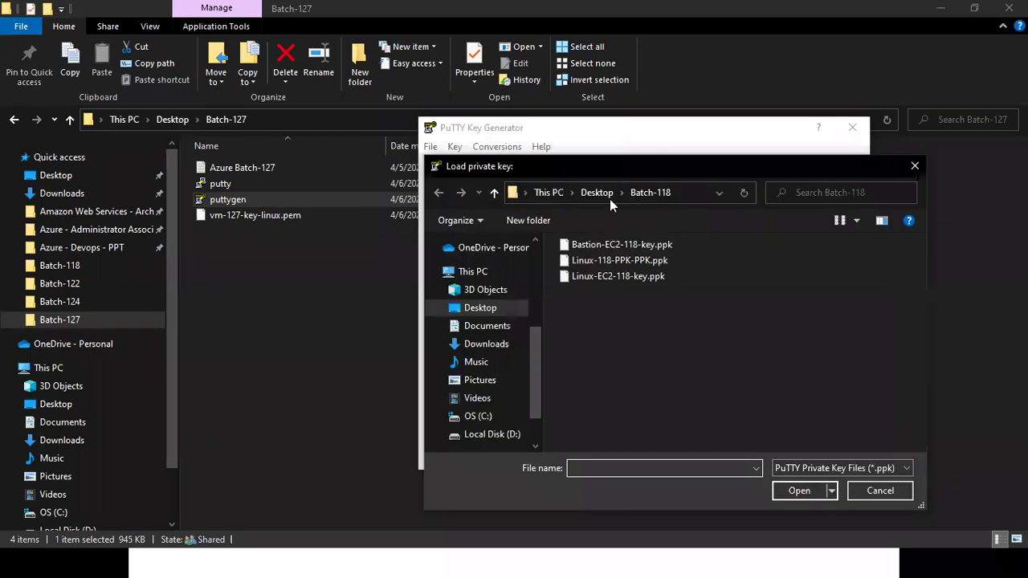
pyautogui.click(601, 198)
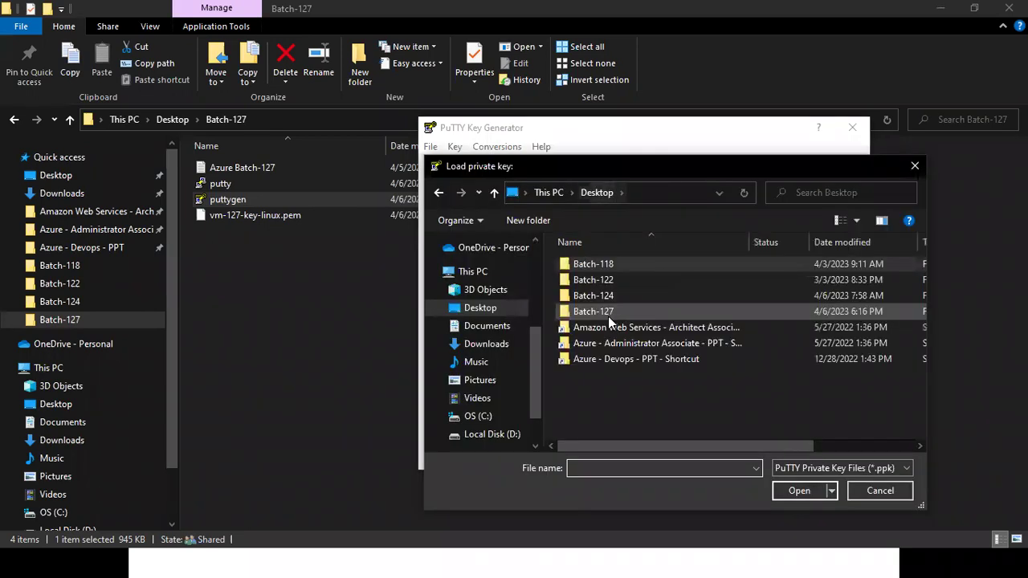
pyautogui.click(608, 317)
pyautogui.doubleClick(608, 316)
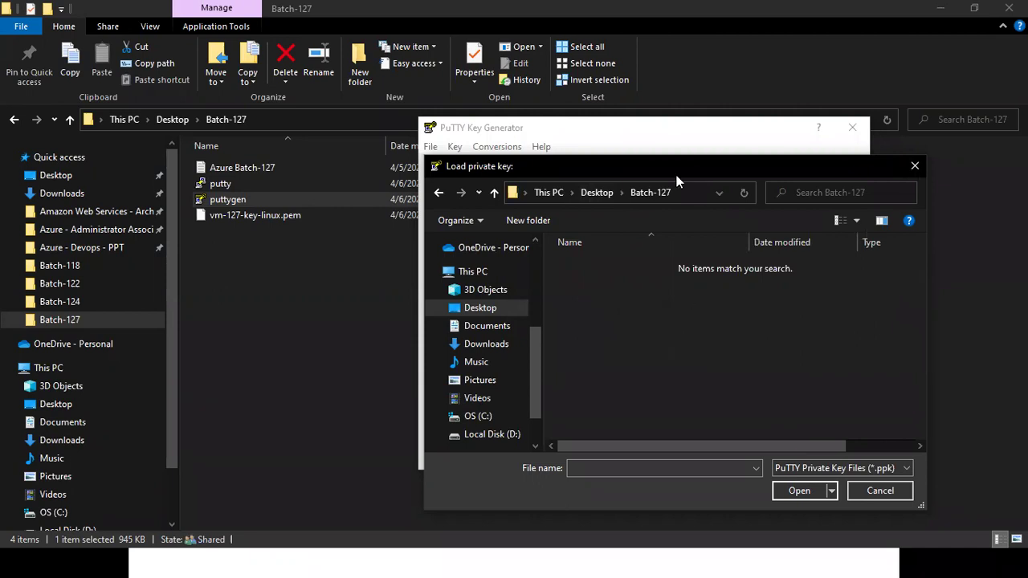
pyautogui.moveTo(578, 166); pyautogui.dragTo(479, 139)
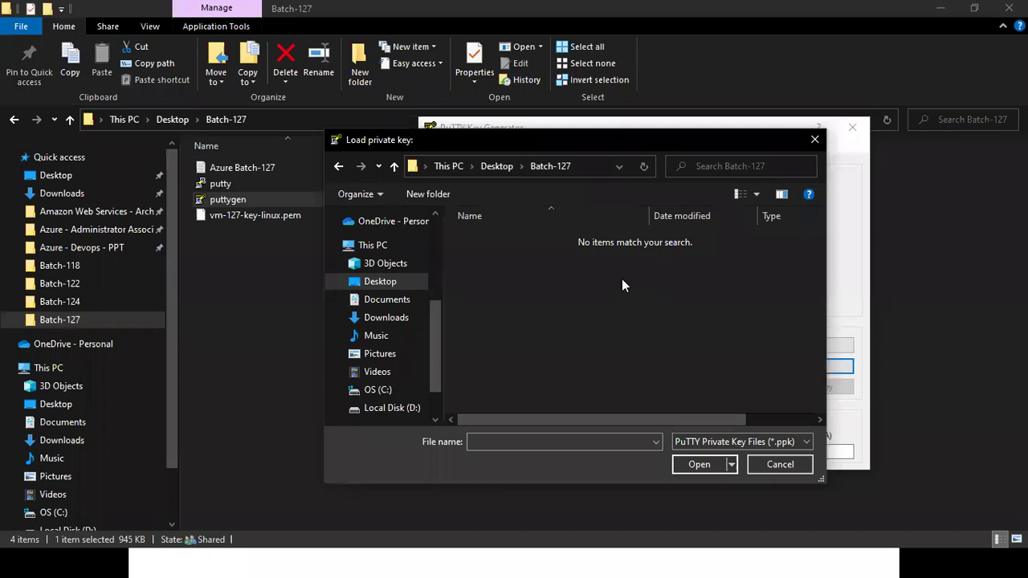
pyautogui.moveTo(818, 419)
pyautogui.mouseDown()
pyautogui.moveTo(687, 421)
pyautogui.moveTo(791, 470)
pyautogui.moveTo(816, 468)
pyautogui.moveTo(818, 416)
pyautogui.moveTo(803, 436)
pyautogui.mouseUp()
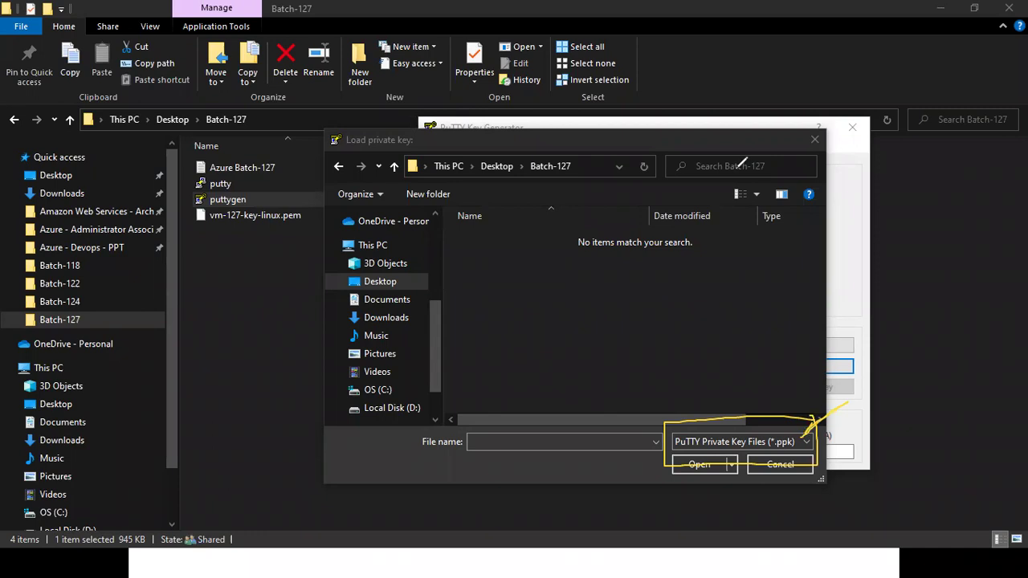
pyautogui.press('Escape')
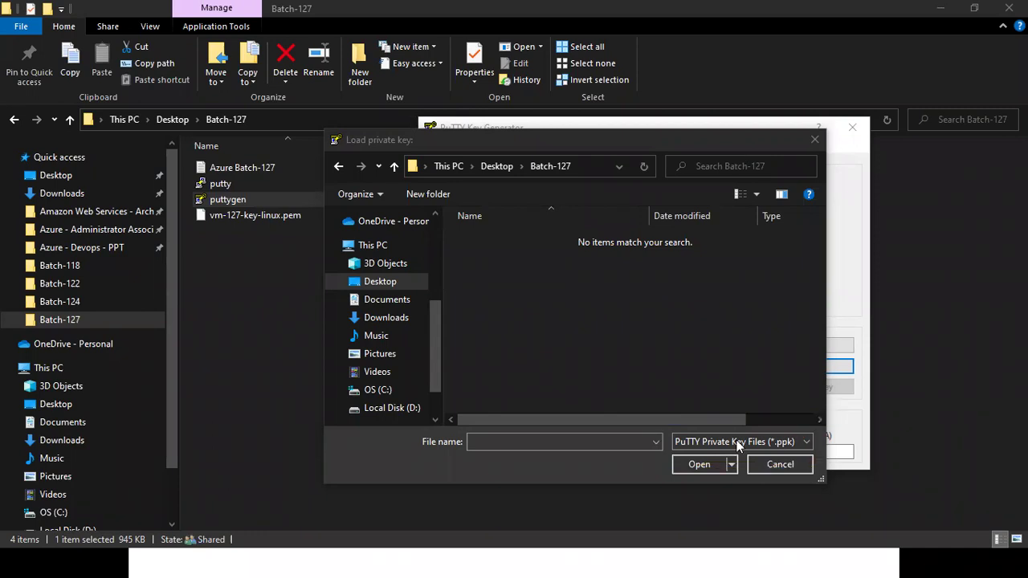
# - Set the file type to All Files (*.*), open vm-127-key-linux.pem, and dismiss the import notice
pyautogui.click(737, 444)
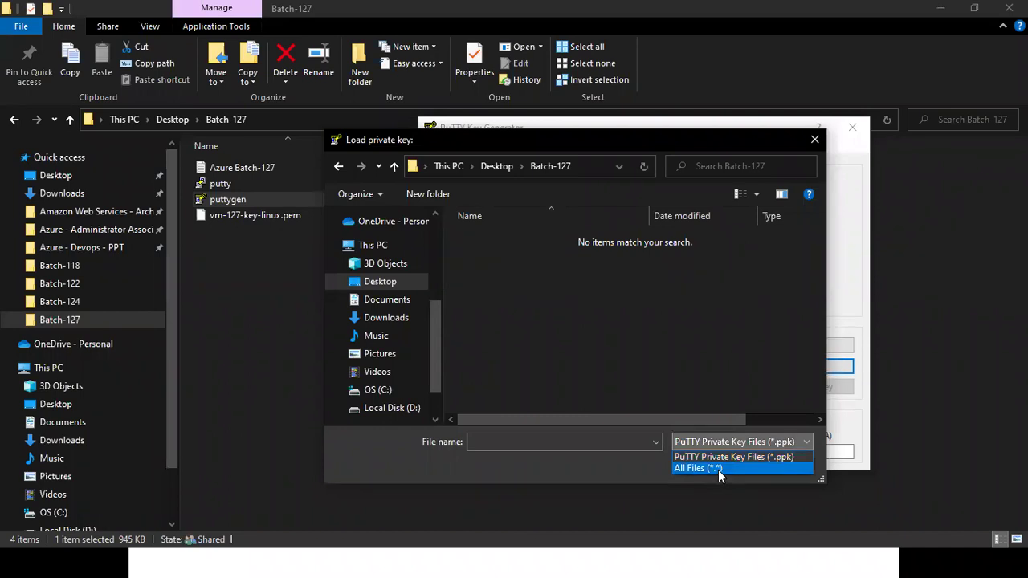
pyautogui.click(718, 468)
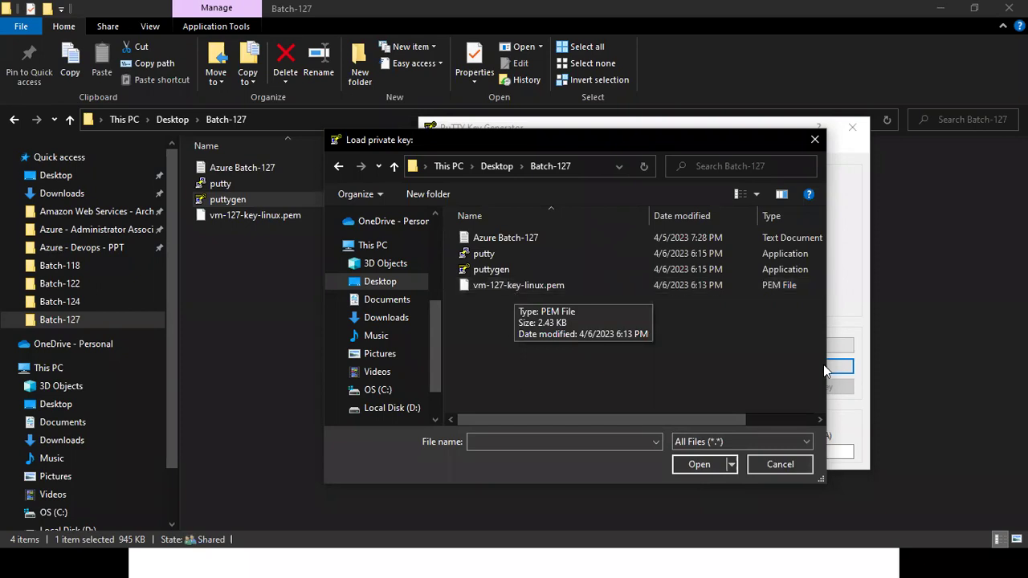
pyautogui.click(516, 288)
pyautogui.click(692, 468)
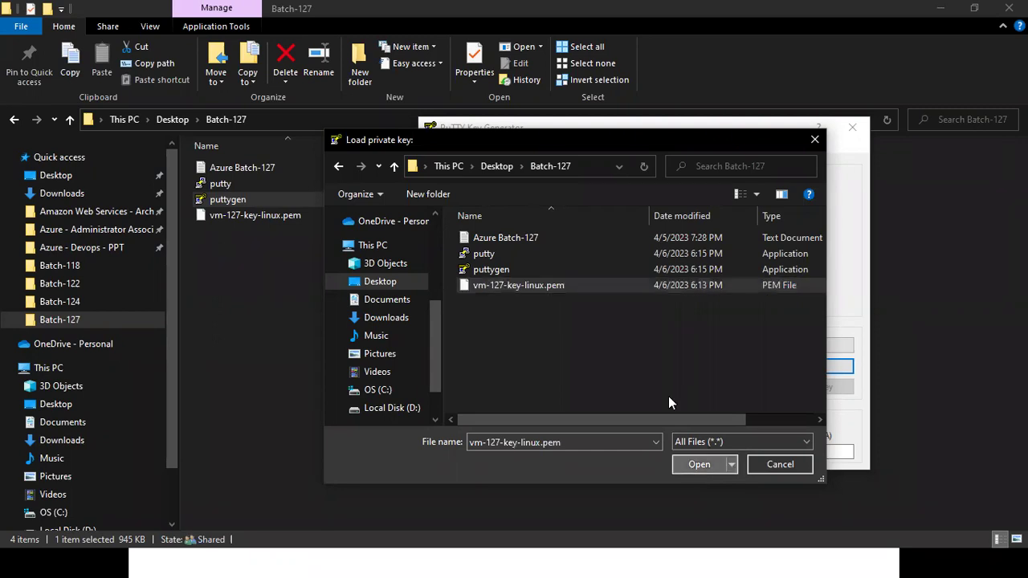
pyautogui.click(604, 349)
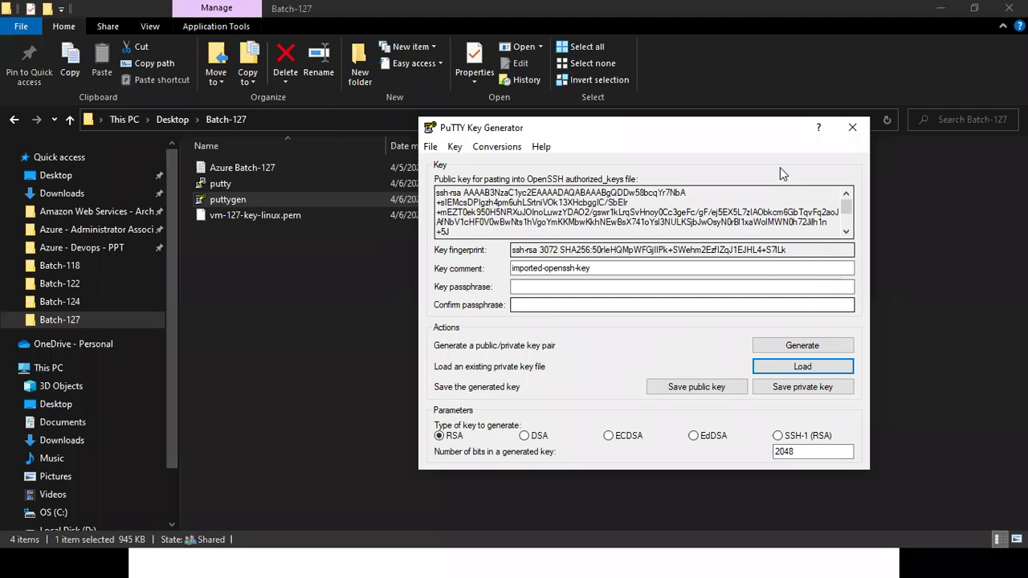
# - Save the converted key without a passphrase as vm-127-key-linux.ppk, then close PuTTYgen
pyautogui.moveTo(858, 386)
pyautogui.mouseDown()
pyautogui.moveTo(845, 383)
pyautogui.moveTo(871, 379)
pyautogui.moveTo(882, 356)
pyautogui.mouseUp()
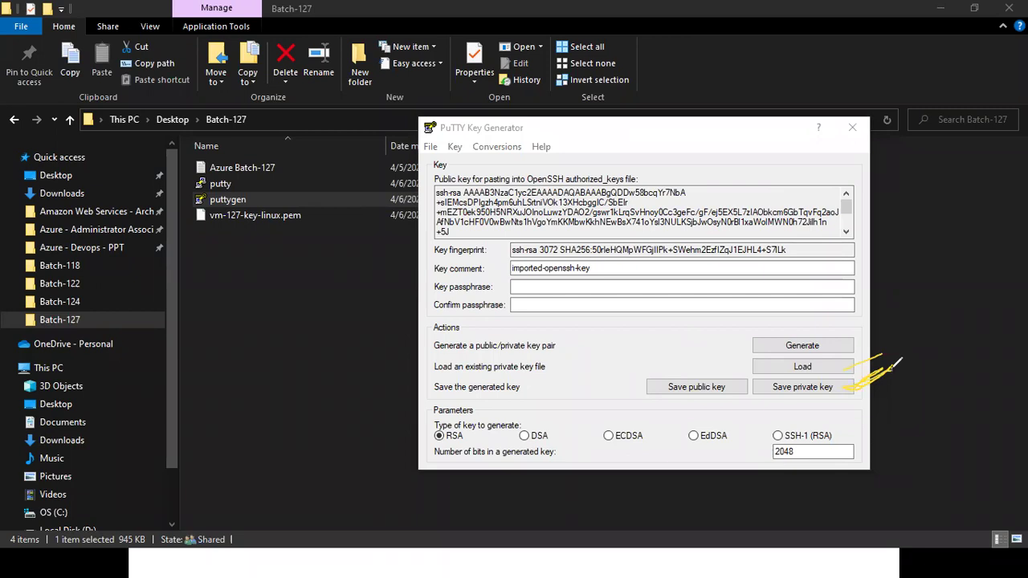
pyautogui.press('Escape')
pyautogui.click(800, 388)
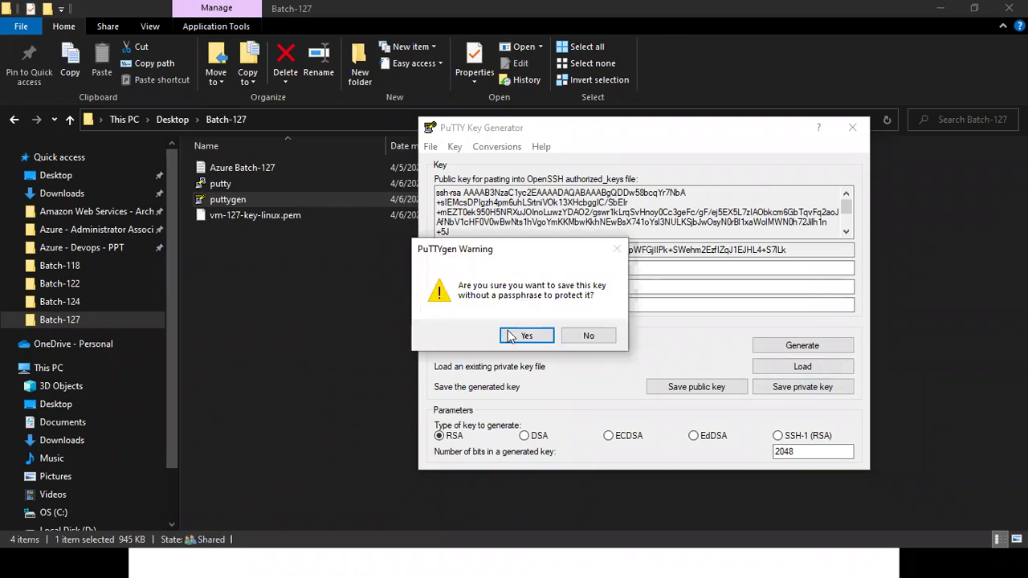
pyautogui.click(523, 335)
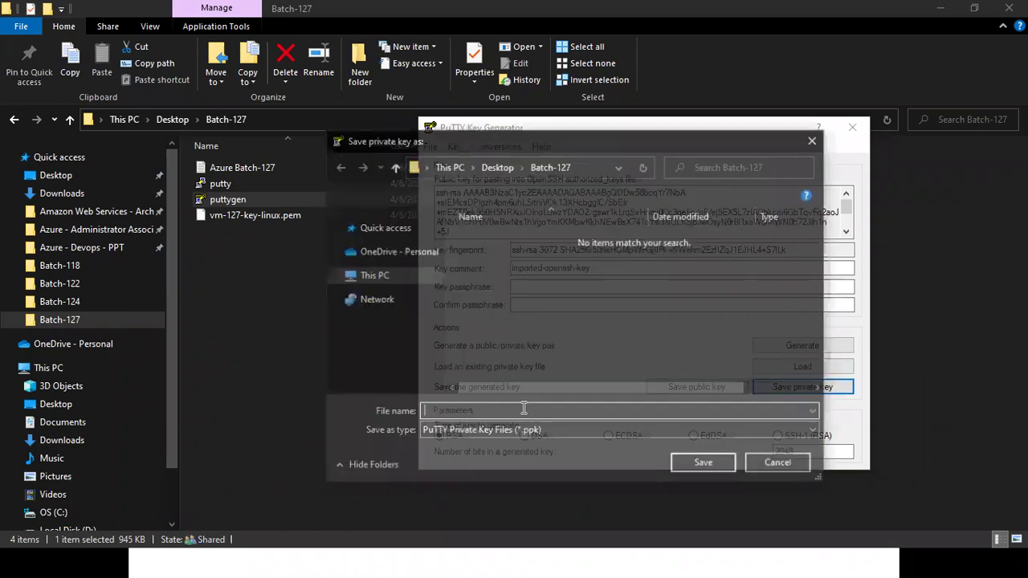
pyautogui.write('VM')
pyautogui.press('Down')
pyautogui.press('BackSpace')
pyautogui.press('BackSpace')
pyautogui.press('BackSpace')
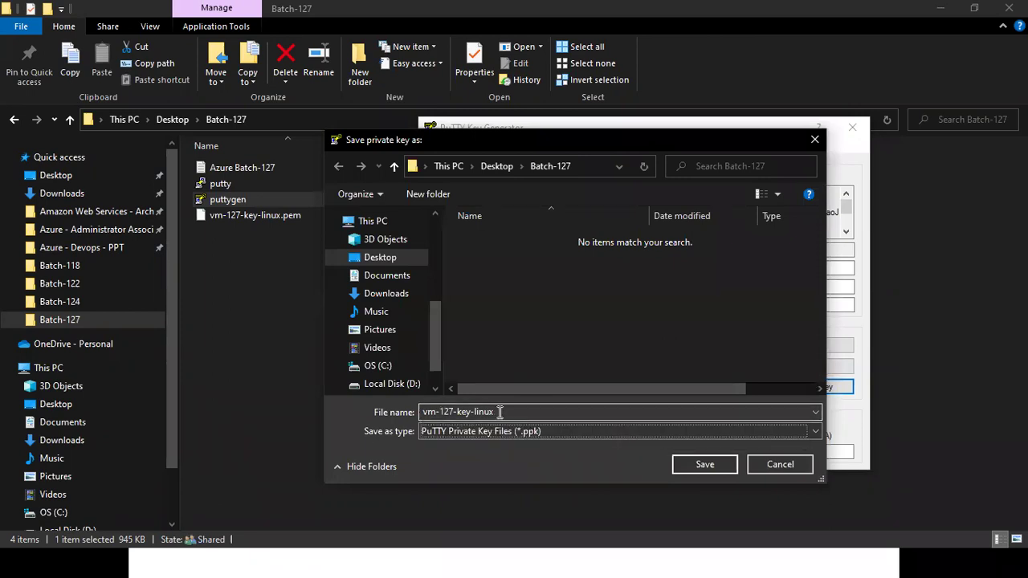
pyautogui.doubleClick(499, 412)
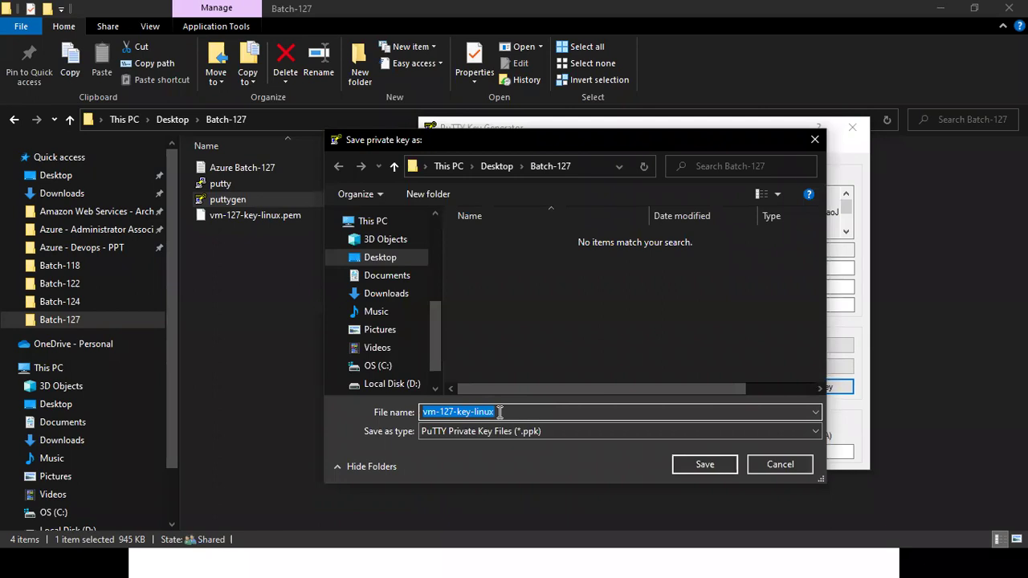
pyautogui.click(500, 412)
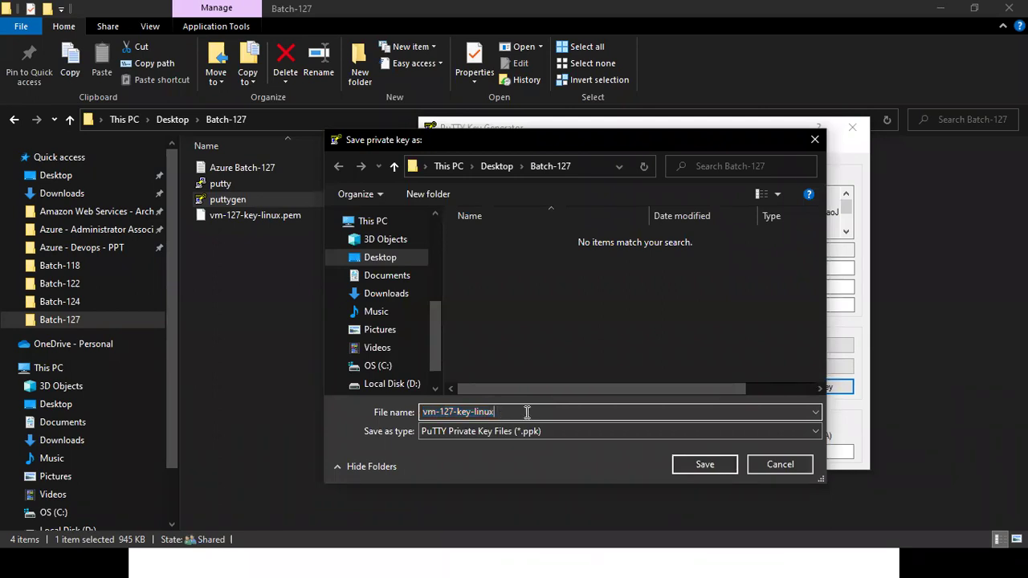
pyautogui.click(701, 474)
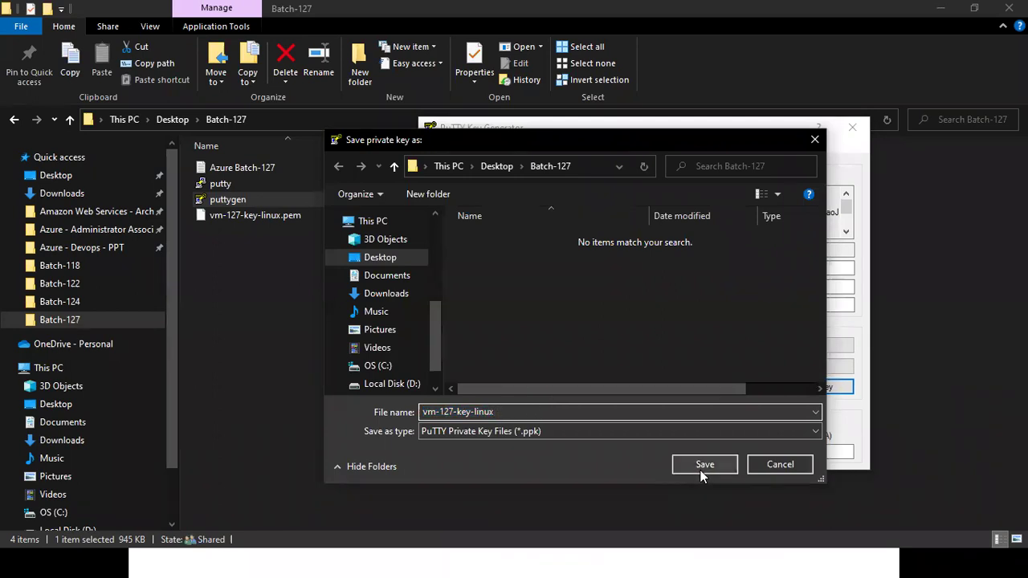
pyautogui.click(701, 473)
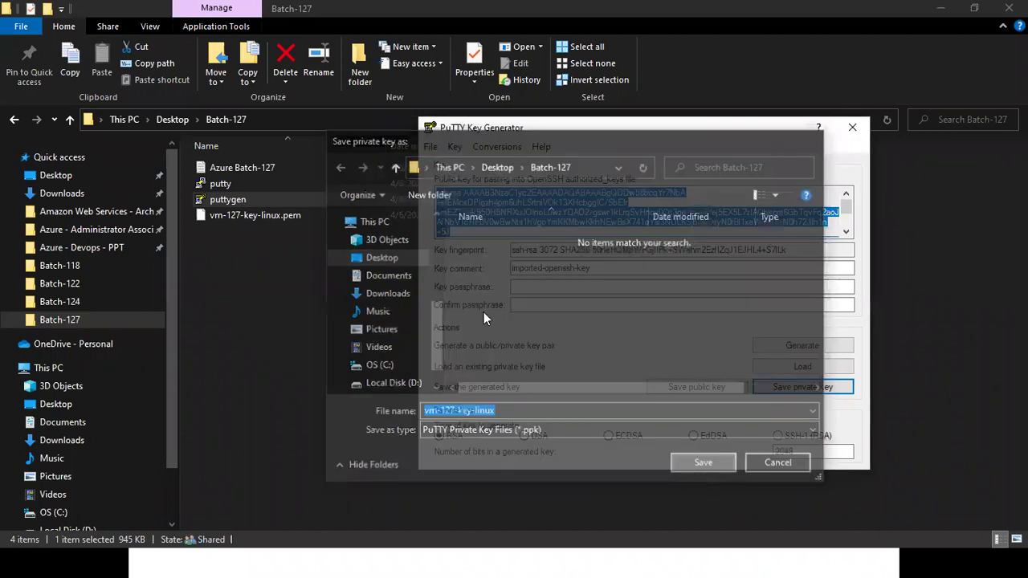
pyautogui.click(853, 128)
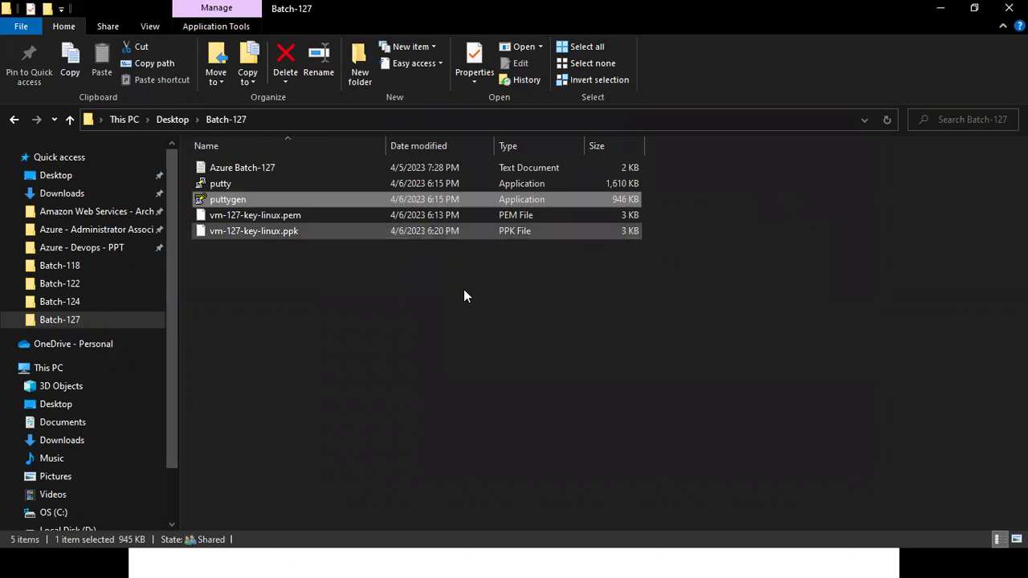
pyautogui.press('Down')
pyautogui.press('Down')
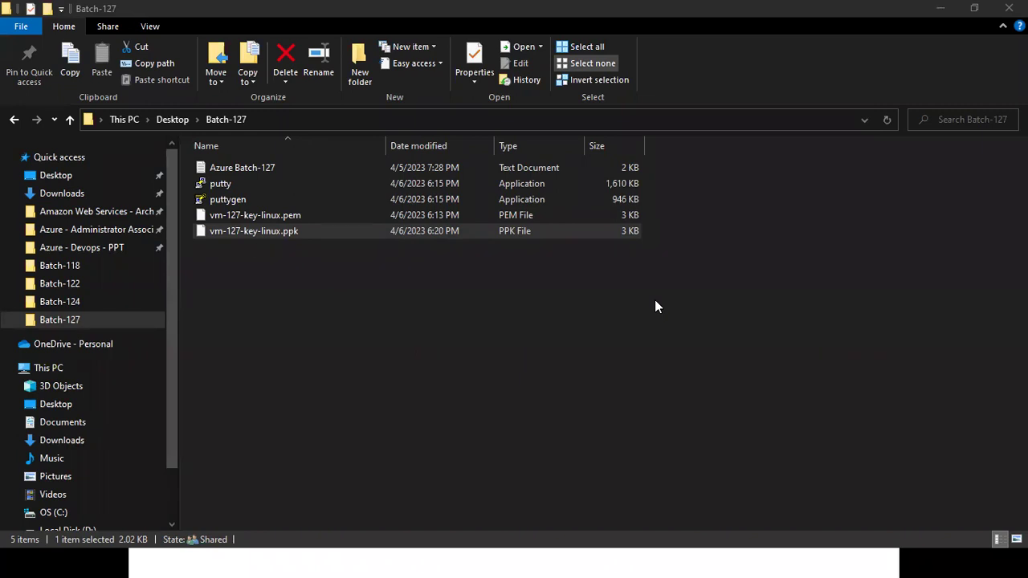
pyautogui.click(248, 232)
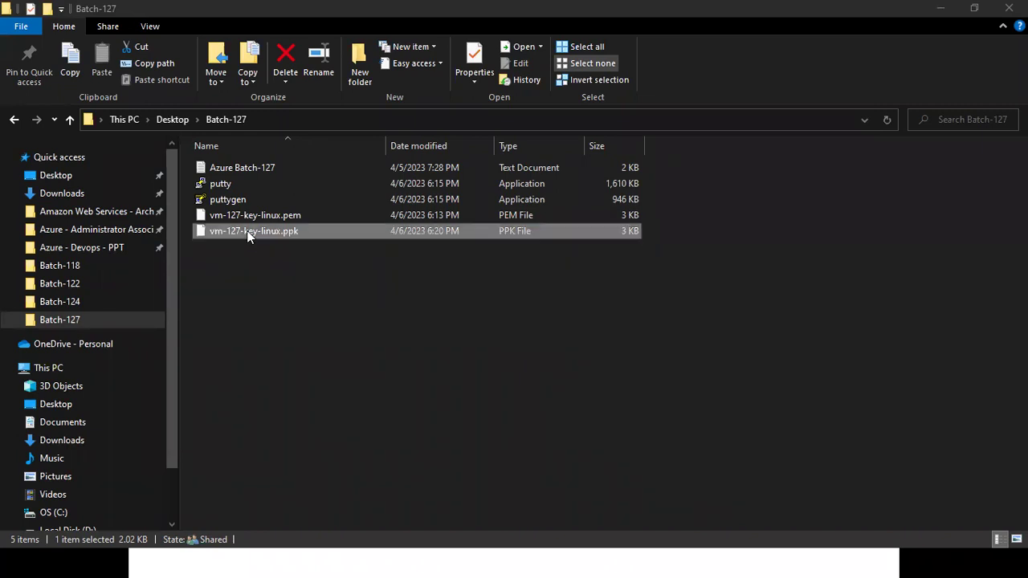
# - Delete the existing .ppk file from Batch-127 and relaunch PuTTYgen
pyautogui.press('Delete')
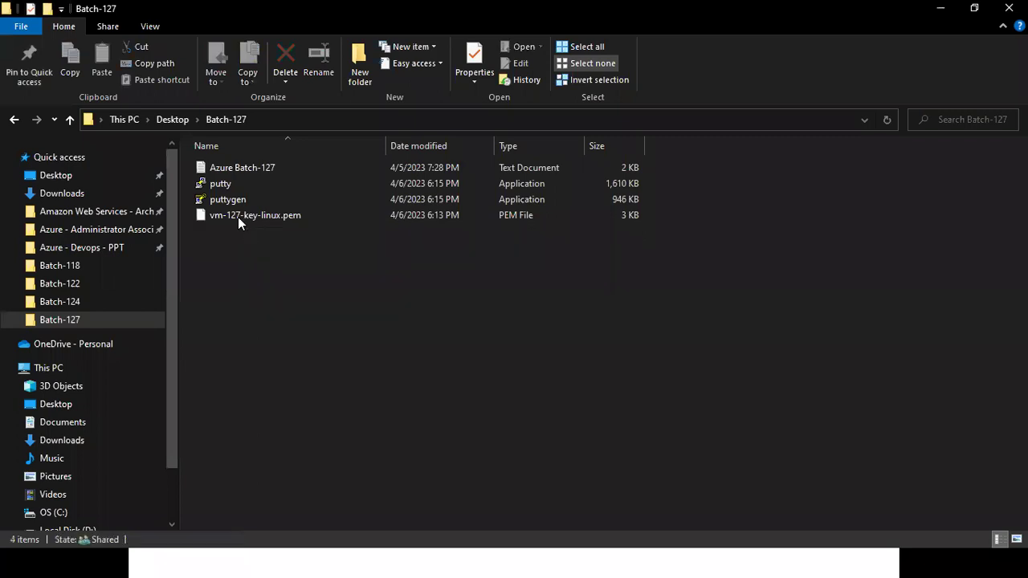
pyautogui.click(237, 217)
pyautogui.click(217, 200)
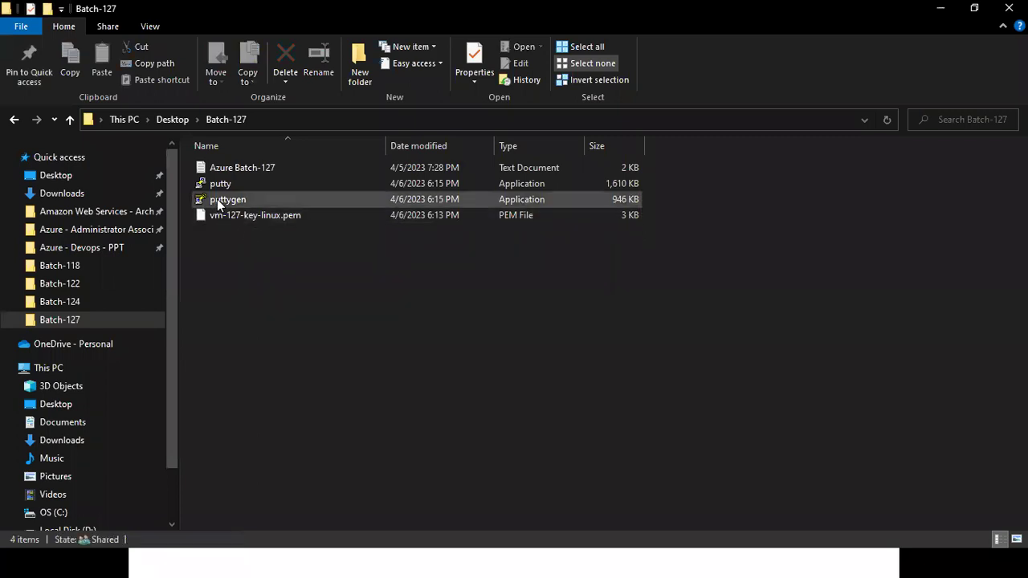
pyautogui.doubleClick(217, 201)
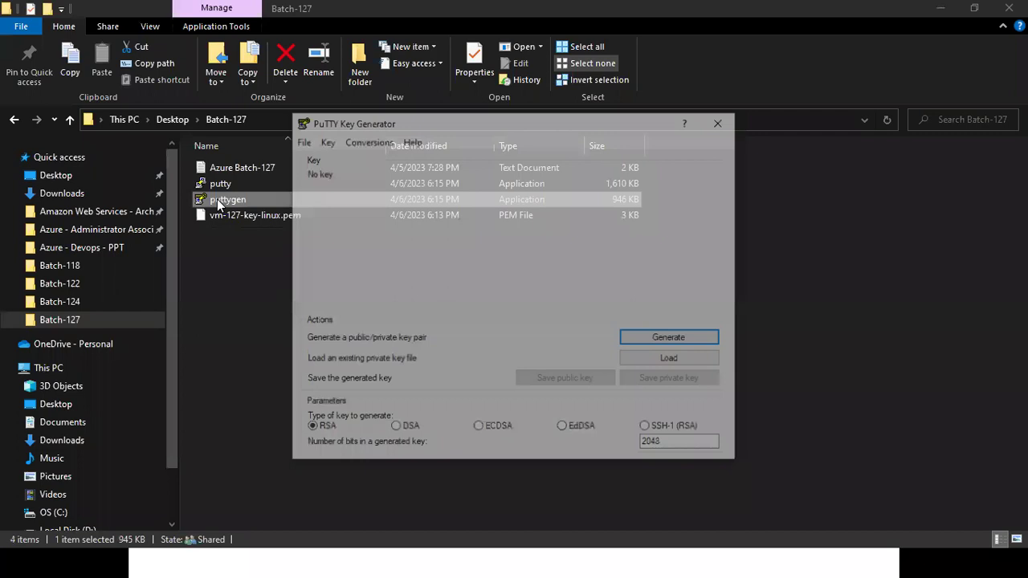
# - Load vm-127-key-linux.pem using the All Files filter and dismiss the import notice
pyautogui.click(667, 360)
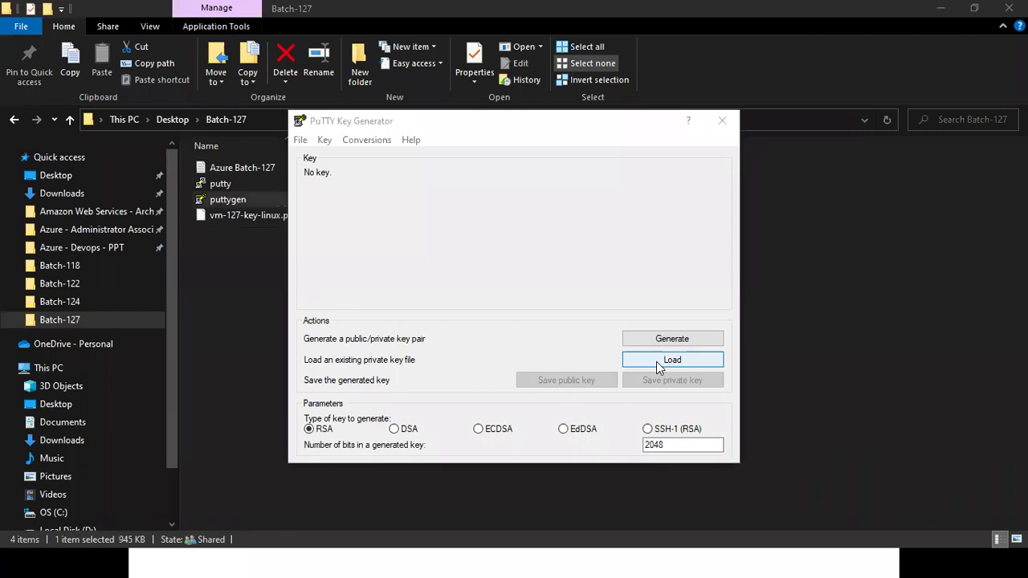
pyautogui.click(657, 366)
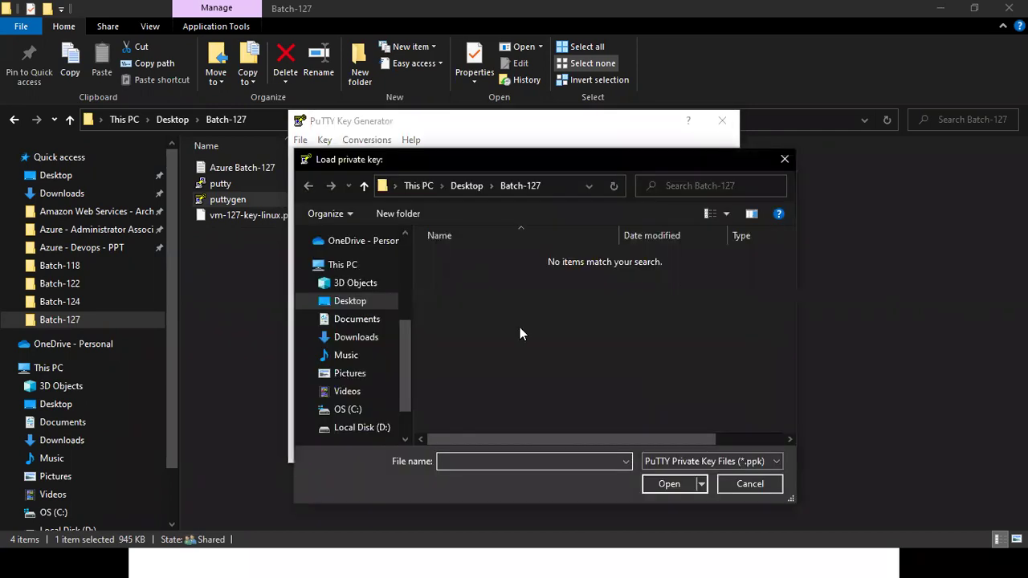
pyautogui.click(675, 462)
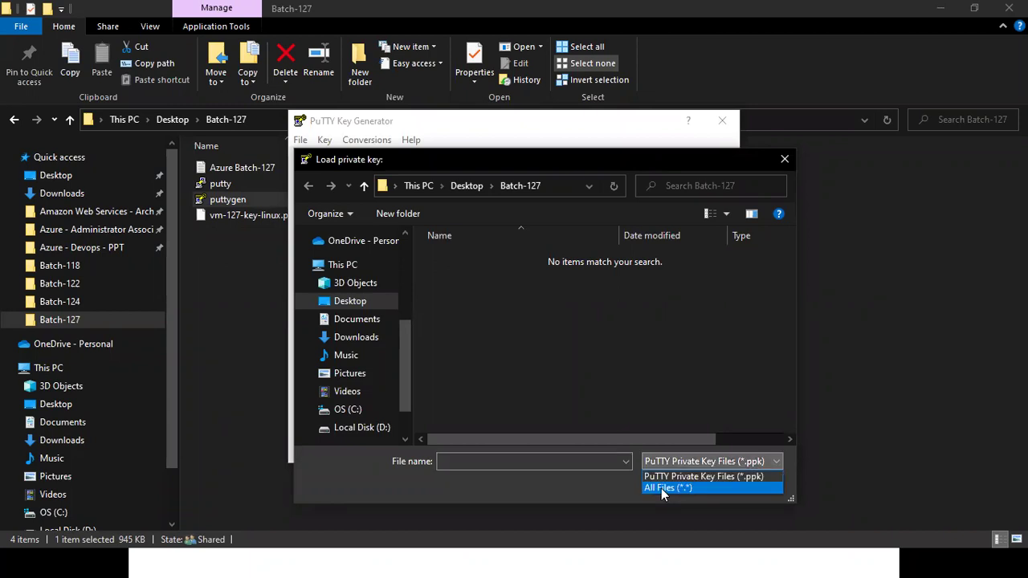
pyautogui.click(661, 489)
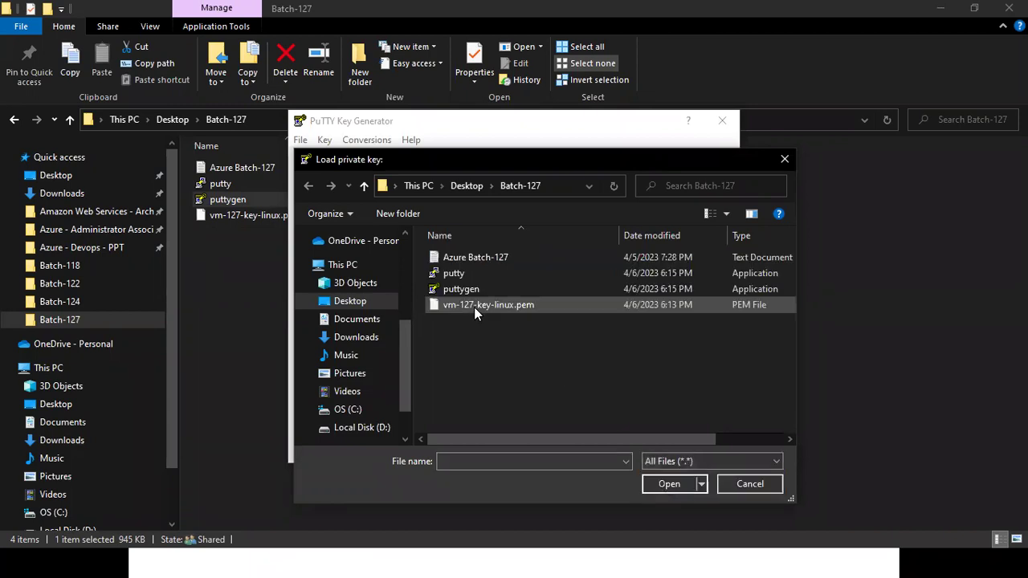
pyautogui.click(474, 312)
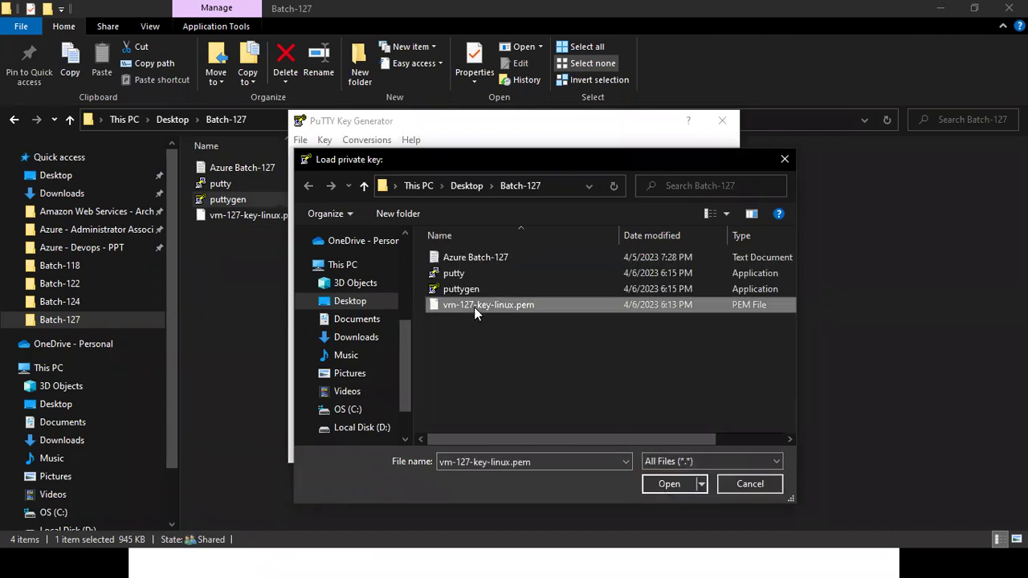
pyautogui.click(671, 492)
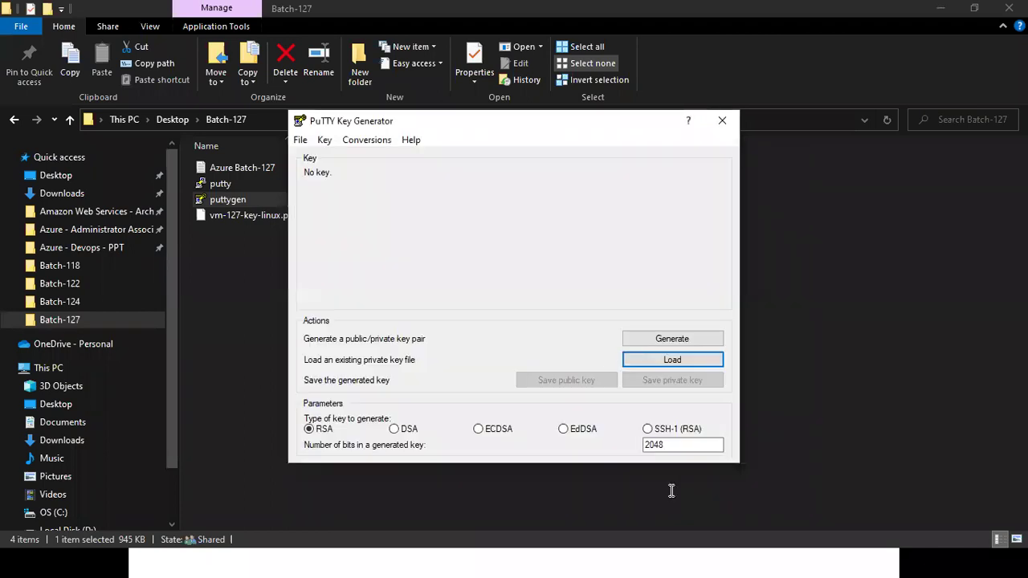
pyautogui.click(604, 349)
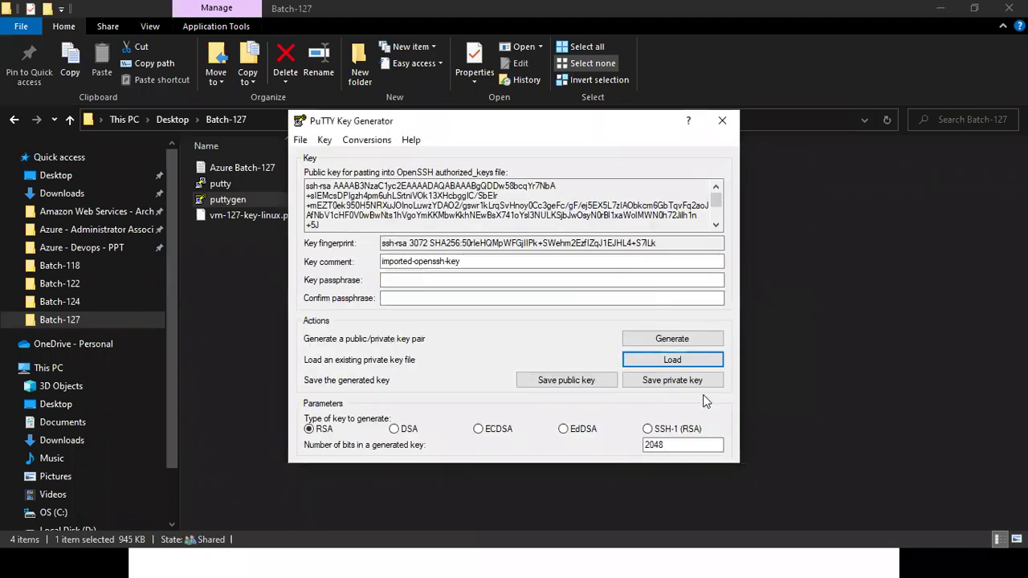
# - Save the loaded key without a passphrase as vm-127-key-linux.ppk
pyautogui.click(679, 383)
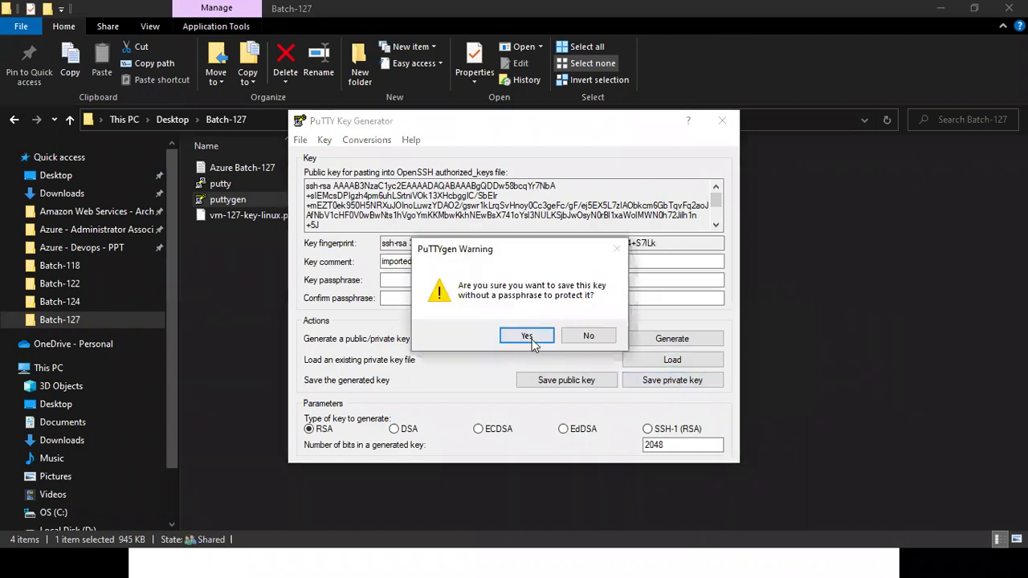
pyautogui.click(532, 341)
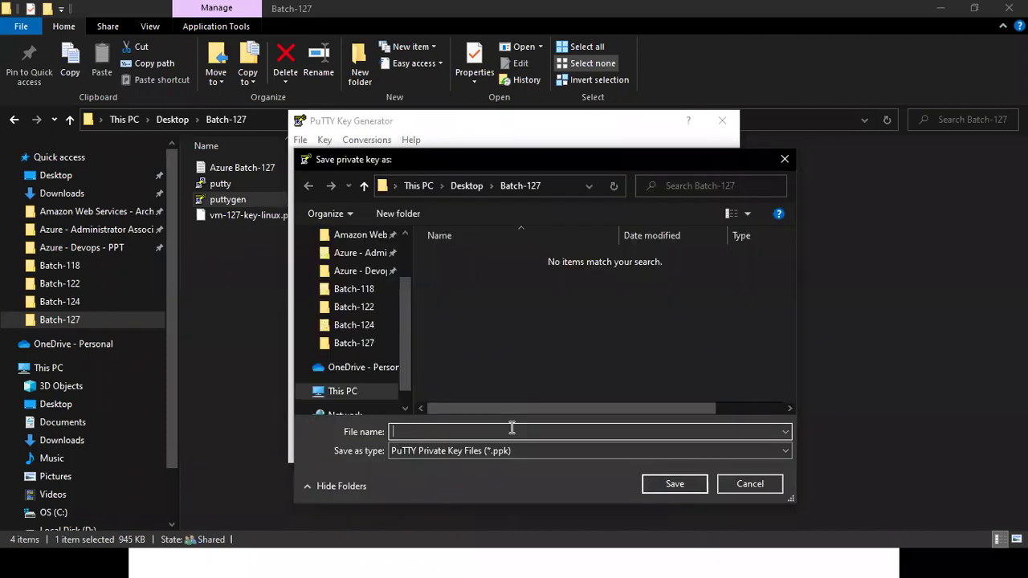
pyautogui.write('vm-127-key-linux.pem')
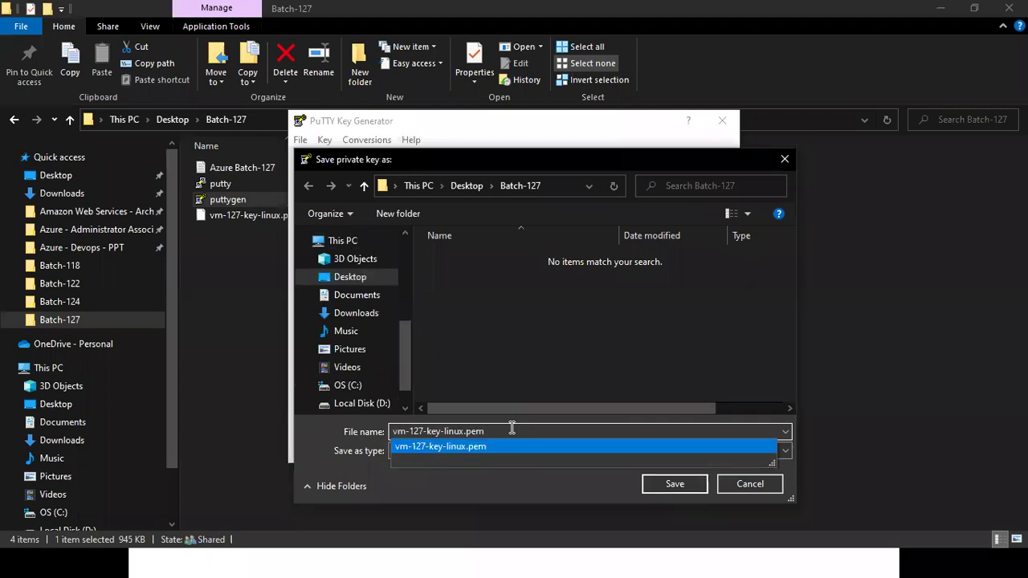
pyautogui.press('BackSpace')
pyautogui.press('BackSpace')
pyautogui.press('BackSpace')
pyautogui.press('BackSpace')
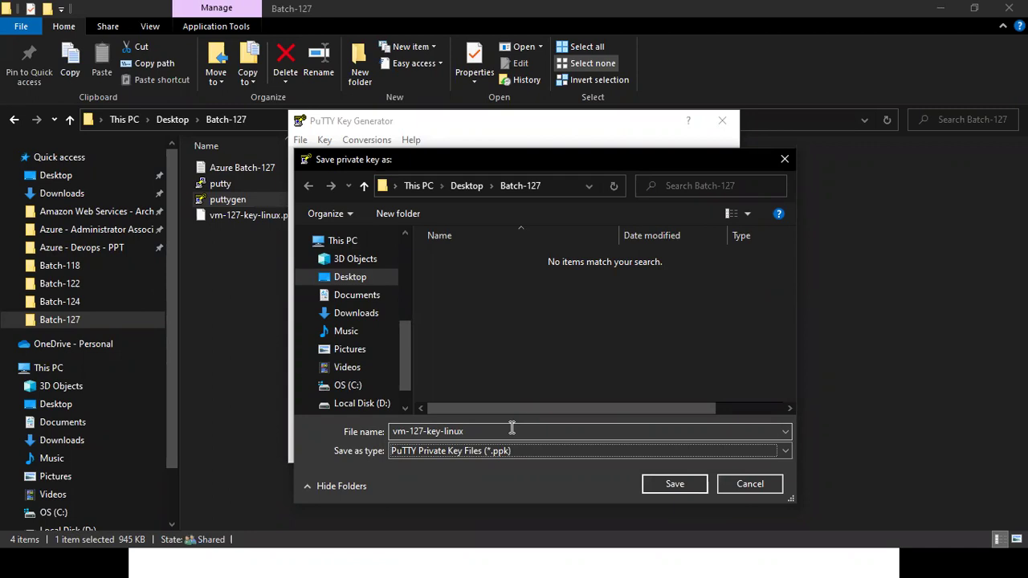
pyautogui.doubleClick(512, 428)
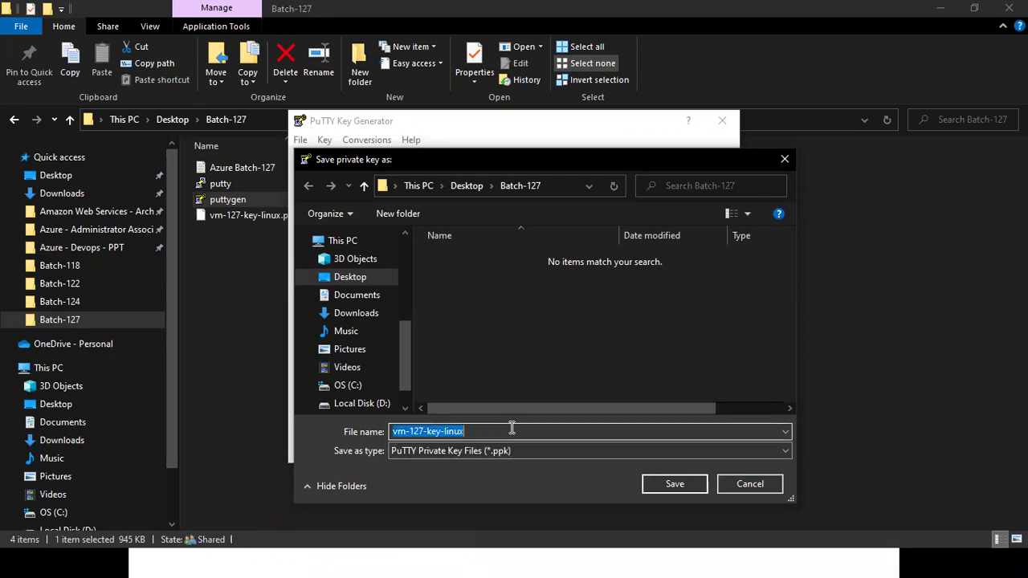
pyautogui.click(667, 485)
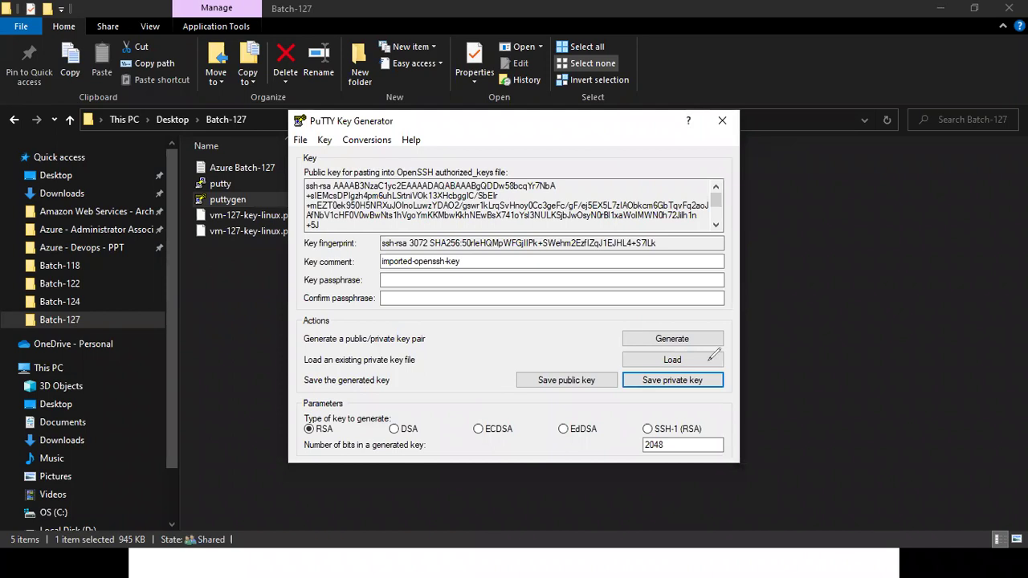
# - Mark the screen for emphasis, close PuTTYgen and return to the slide presentation
pyautogui.moveTo(723, 364); pyautogui.dragTo(711, 384)
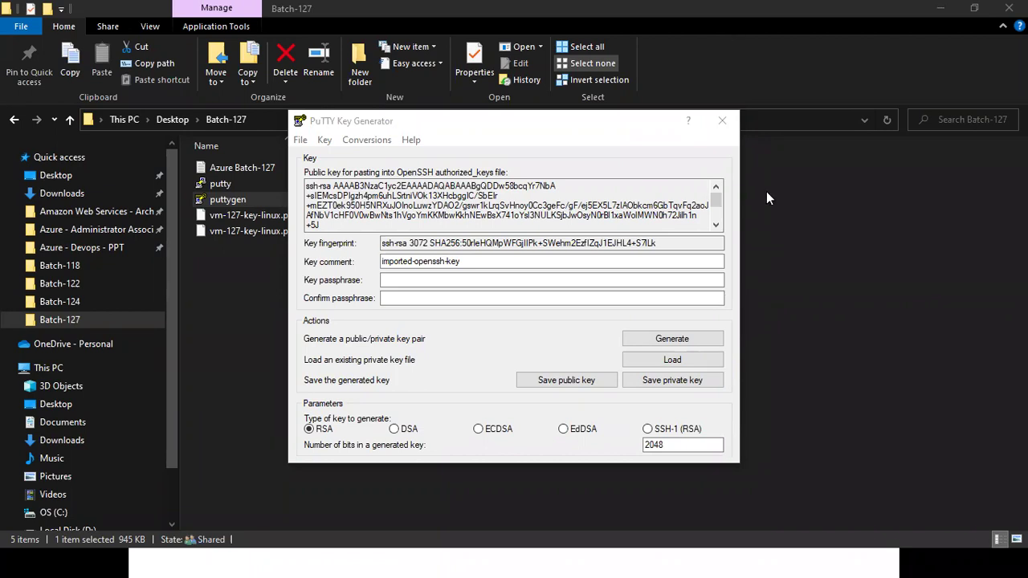
pyautogui.click(722, 121)
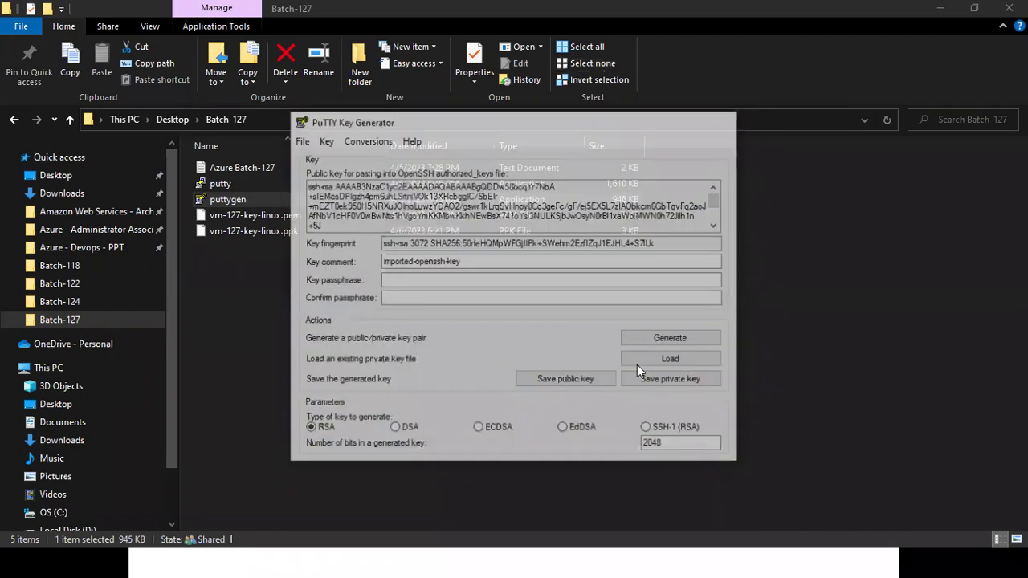
pyautogui.moveTo(566, 560)
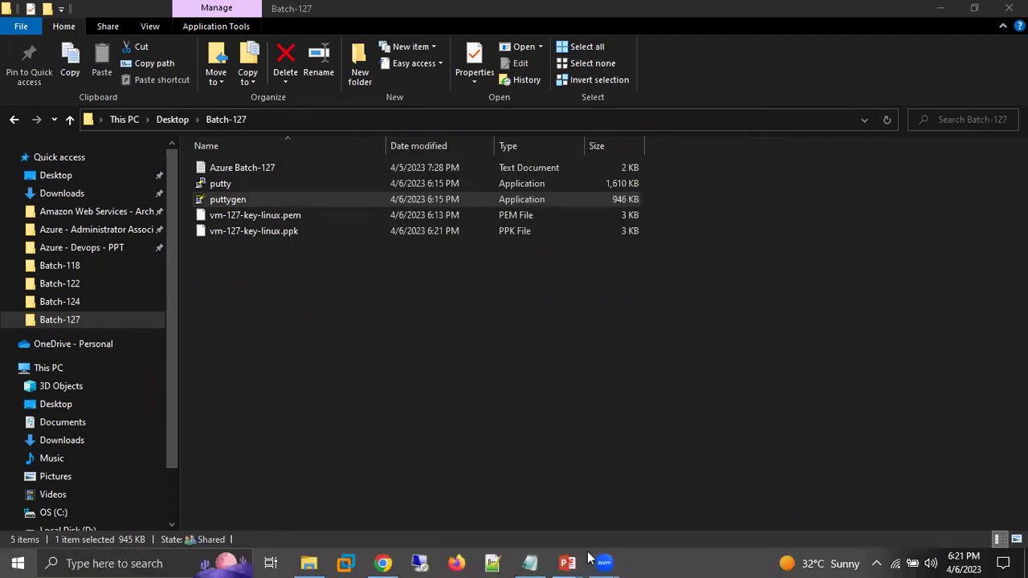
pyautogui.press('super')
# - Resume the slide show, reveal the public-IP bullet and select the pen
pyautogui.click(648, 502)
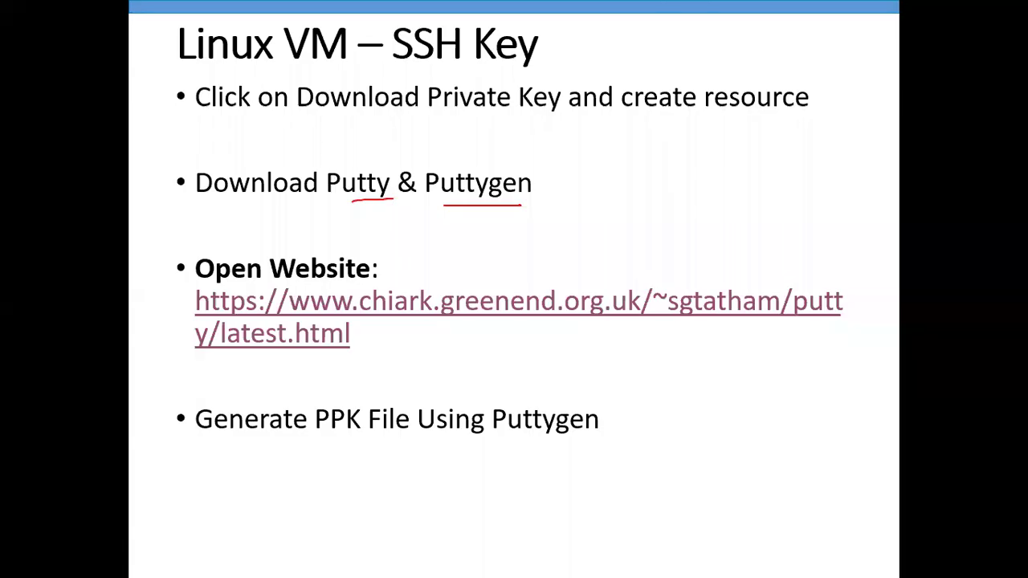
pyautogui.click(77, 437)
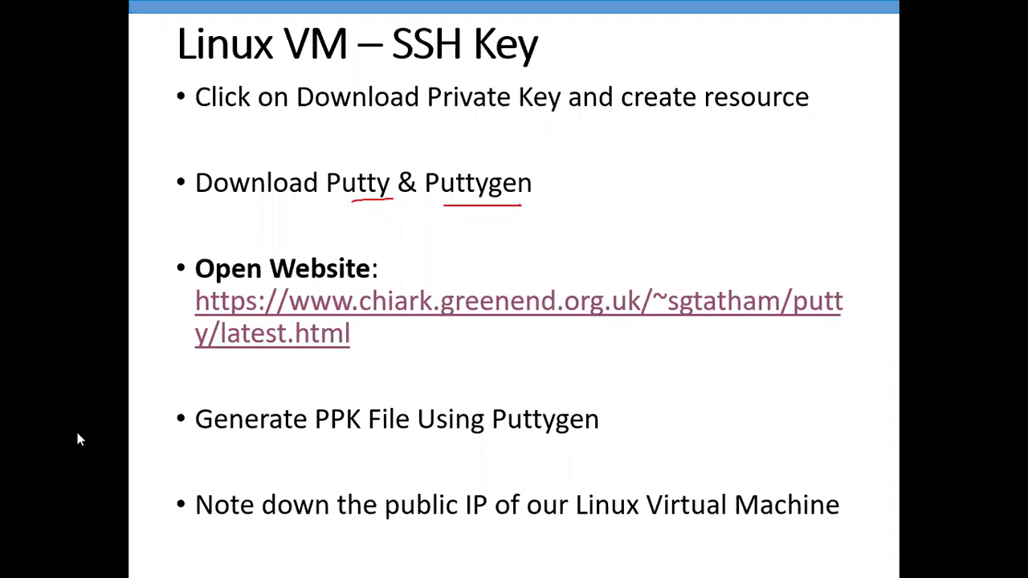
pyautogui.click(200, 564)
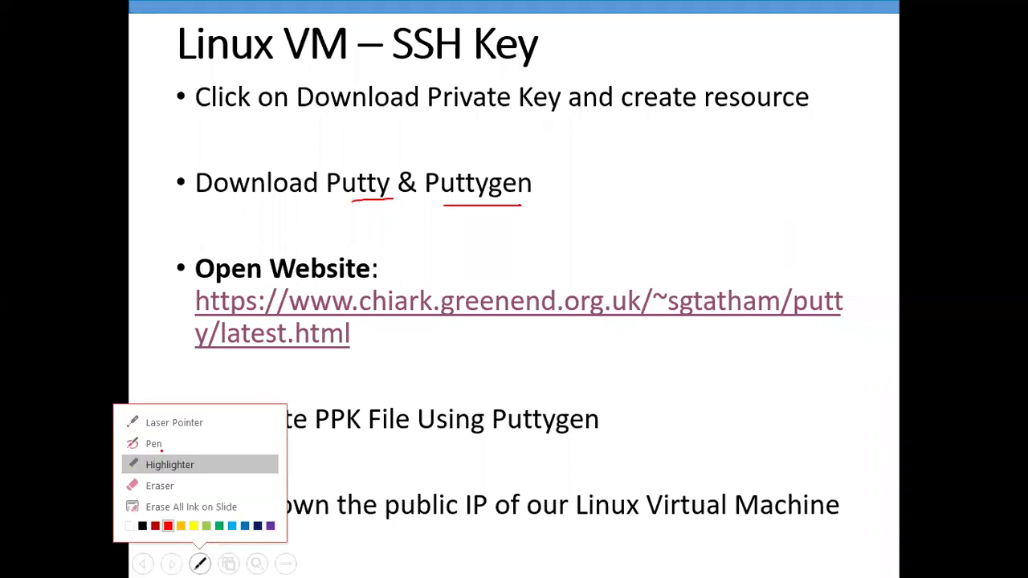
pyautogui.click(153, 444)
# - Underline 'public IP' and 'Linux Virtual Machine' in red, then bring back the Azure deployment page
pyautogui.moveTo(457, 524)
pyautogui.mouseDown()
pyautogui.moveTo(466, 525)
pyautogui.moveTo(394, 526)
pyautogui.moveTo(458, 526)
pyautogui.mouseUp()
pyautogui.moveTo(592, 530); pyautogui.dragTo(776, 532)
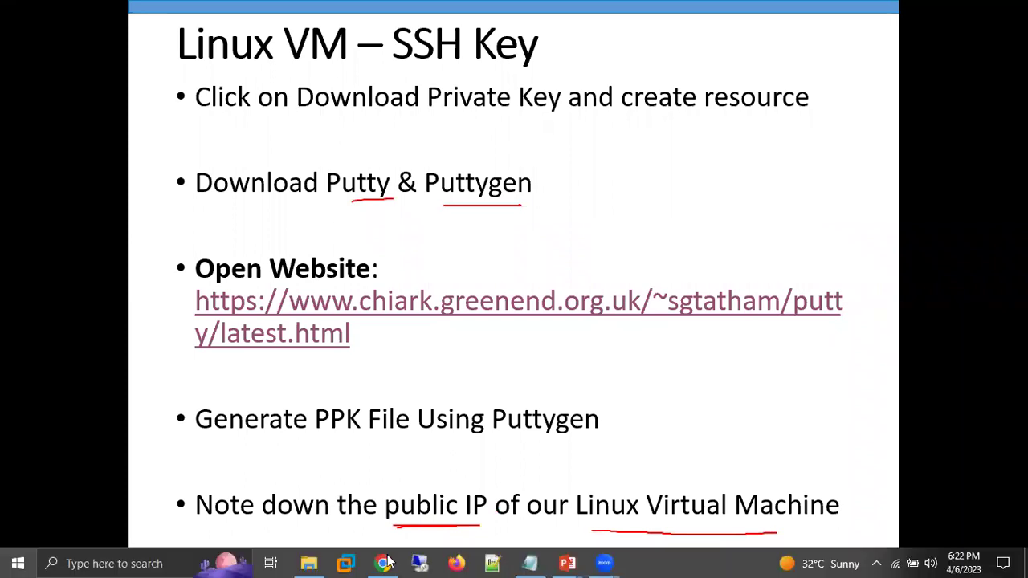
pyautogui.press('super')
pyautogui.hotkey('alt', 'Tab')
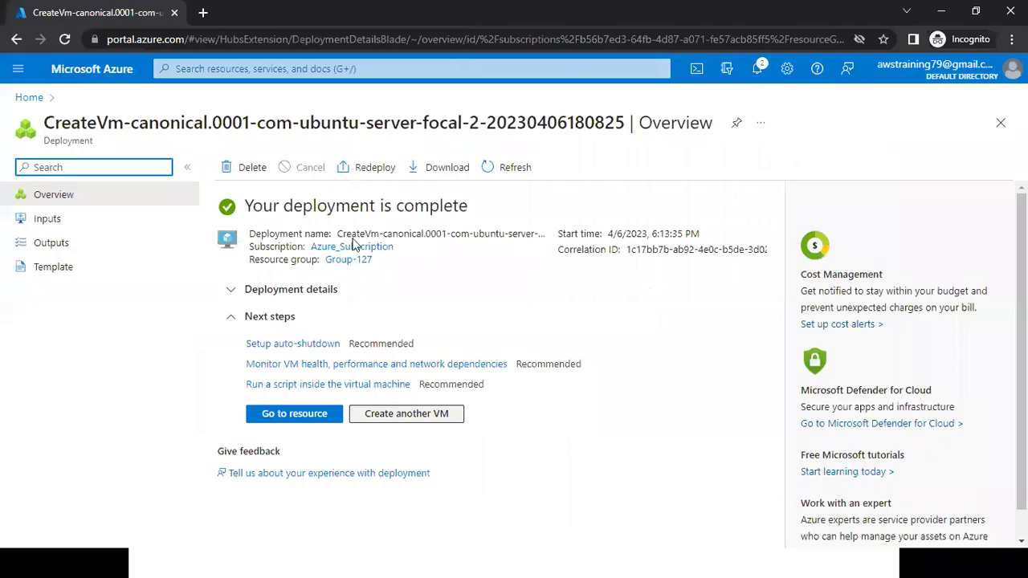
# - Copy VM-Linux-127's public IP 52.172.253.2 from its resource page
pyautogui.click(287, 424)
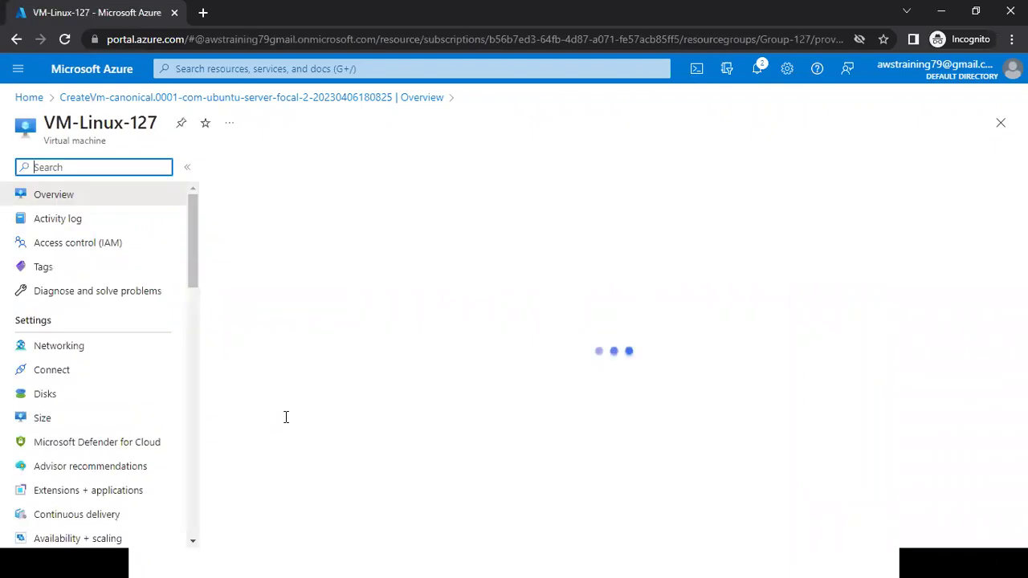
pyautogui.moveTo(626, 276); pyautogui.dragTo(881, 279)
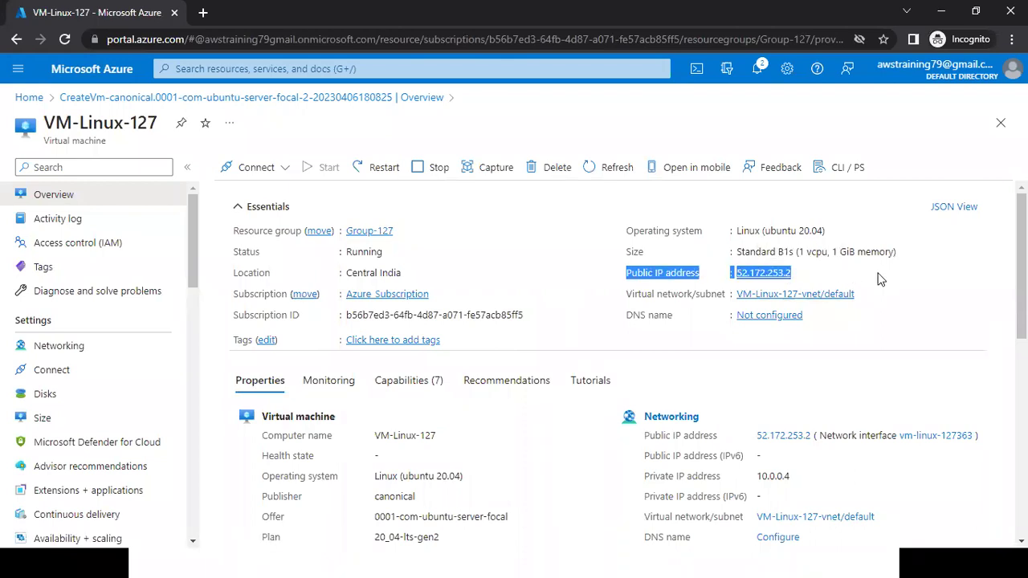
pyautogui.click(880, 279)
pyautogui.click(800, 274)
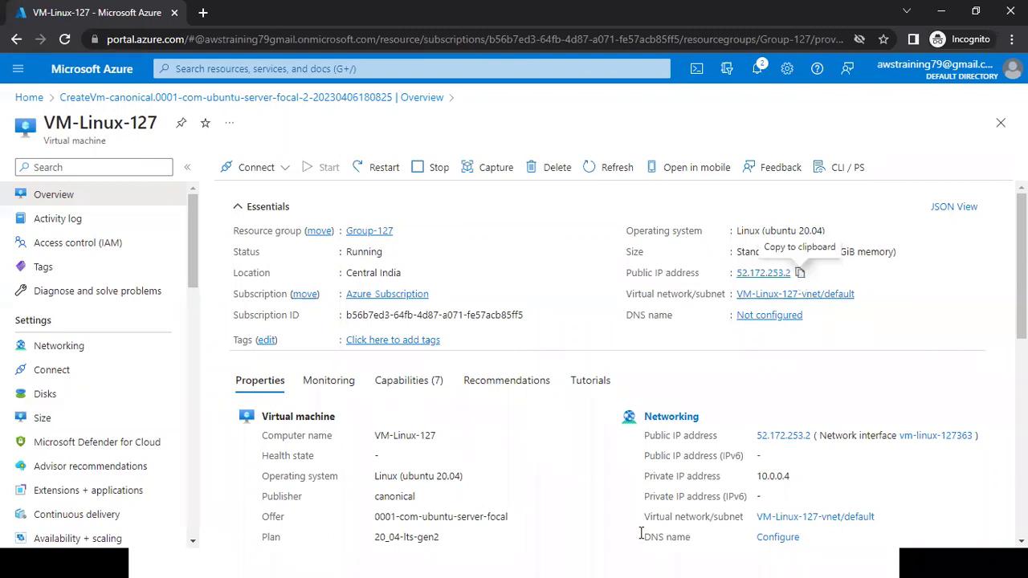
# - Paste the IP on a new line in the Azure Batch-127 Notepad notes
pyautogui.click(543, 560)
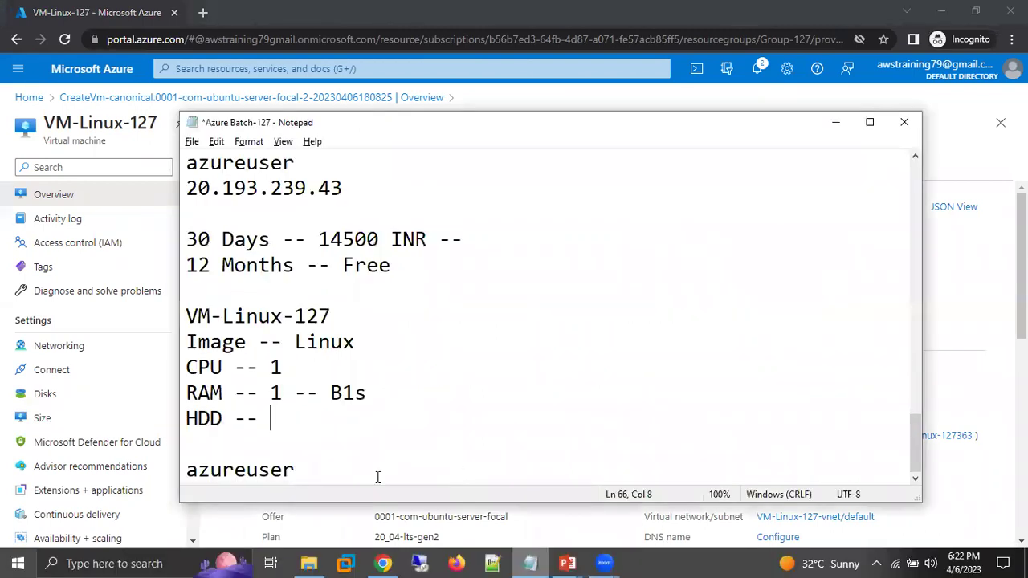
pyautogui.hotkey('ctrl', 'End')
pyautogui.hotkey('ctrl', 'v')
pyautogui.hotkey('shift', 'Home')
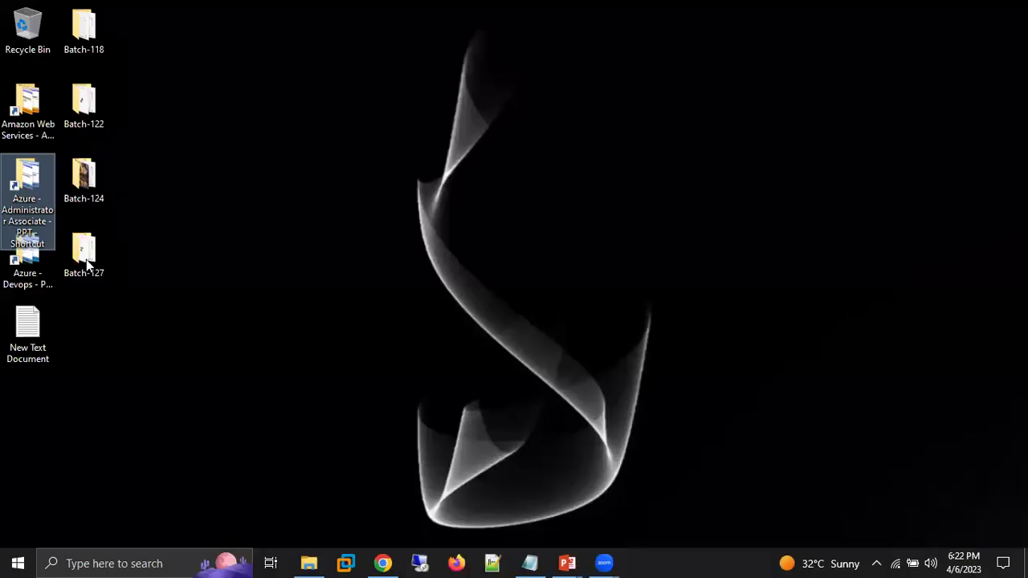
# - Launch PuTTY from Batch-127 and paste 52.172.253.2 as the SSH host name on port 22
pyautogui.doubleClick(85, 257)
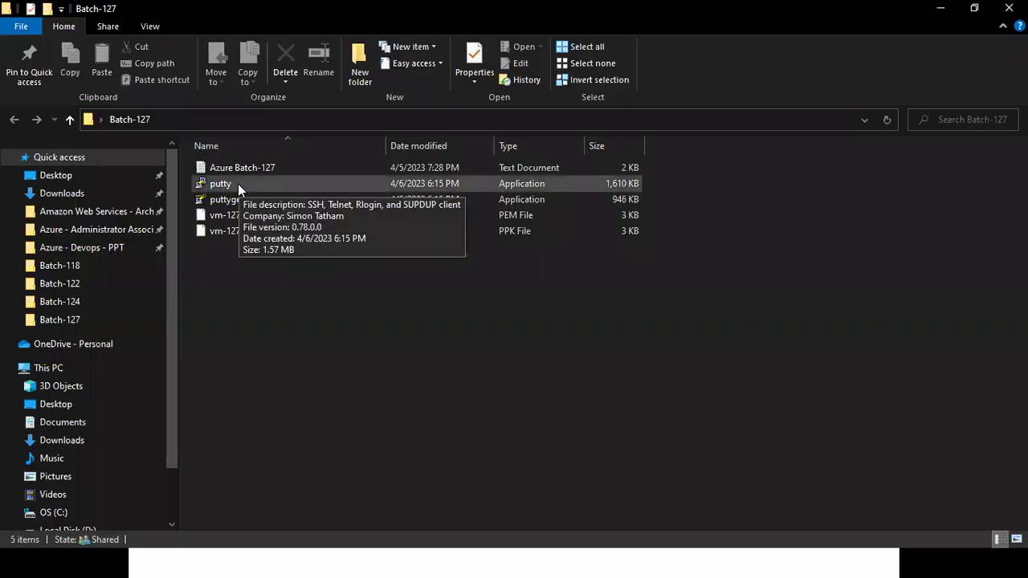
pyautogui.doubleClick(237, 184)
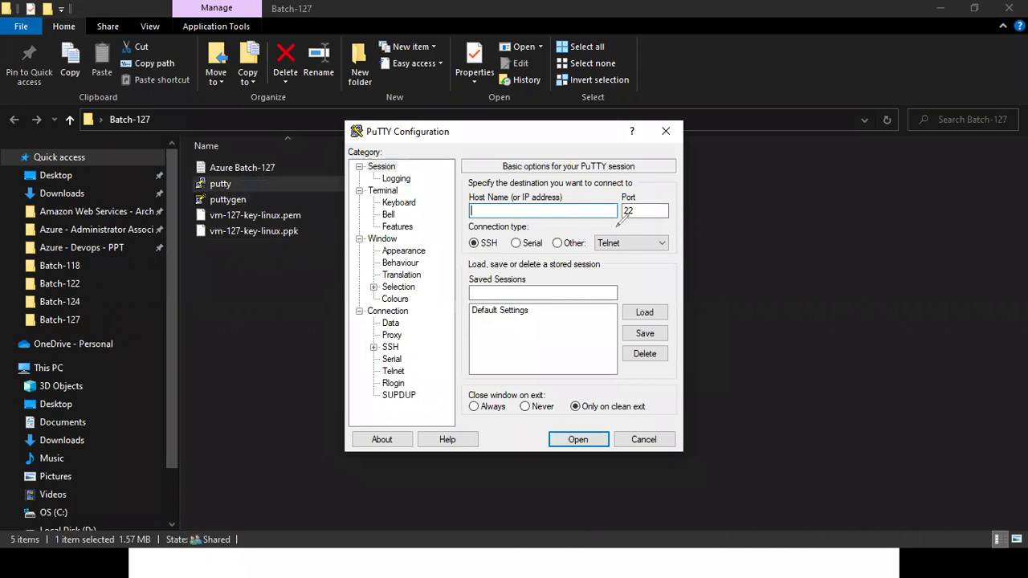
pyautogui.moveTo(468, 206)
pyautogui.mouseDown()
pyautogui.moveTo(503, 217)
pyautogui.moveTo(597, 215)
pyautogui.moveTo(573, 184)
pyautogui.moveTo(604, 197)
pyautogui.mouseUp()
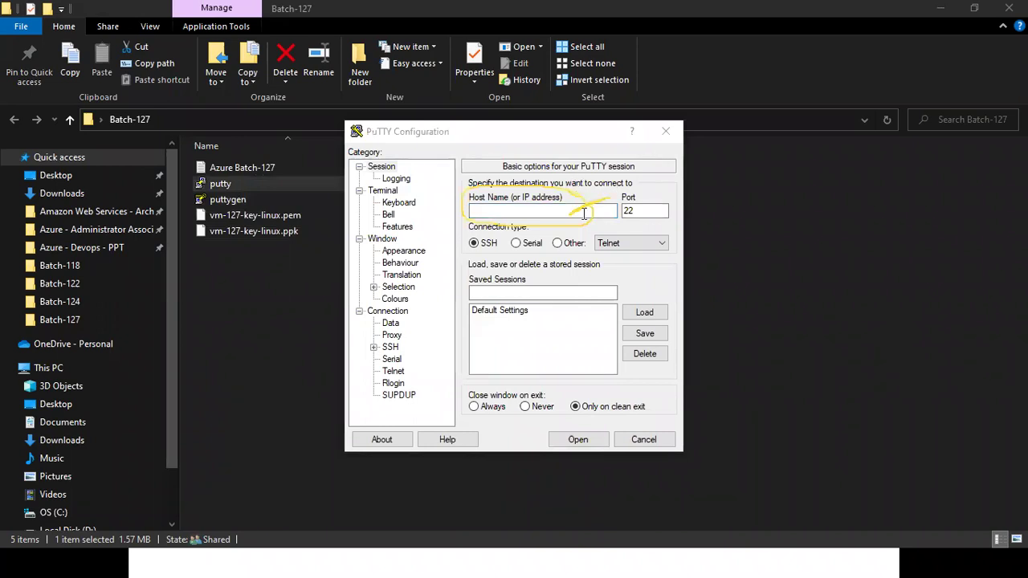
pyautogui.press('Escape')
pyautogui.click(556, 211)
pyautogui.hotkey('ctrl', 'v')
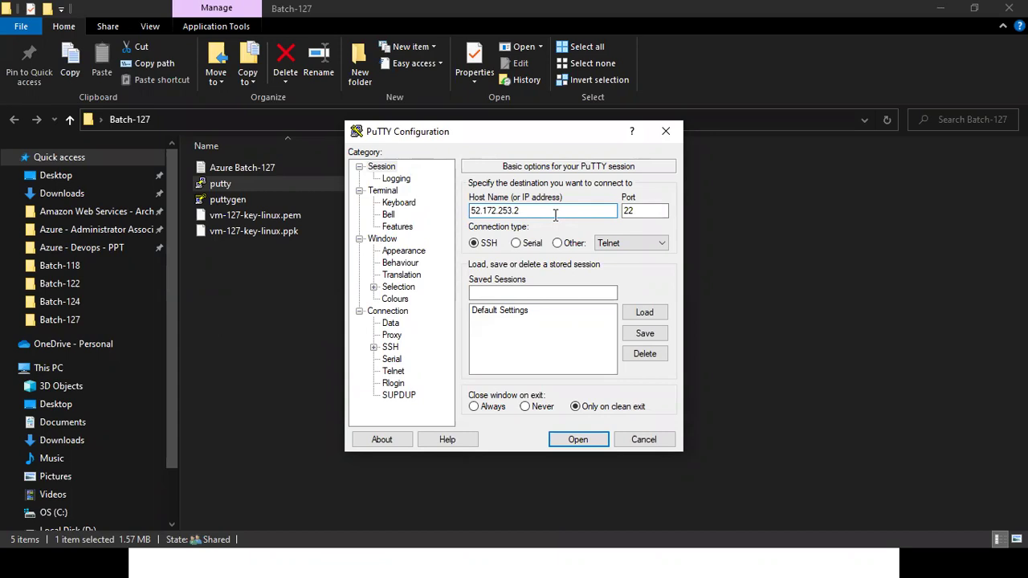
pyautogui.hotkey('alt', 'Tab')
pyautogui.hotkey('alt', 'Tab')
pyautogui.hotkey('alt', 'Tab')
pyautogui.hotkey('alt', 'Tab')
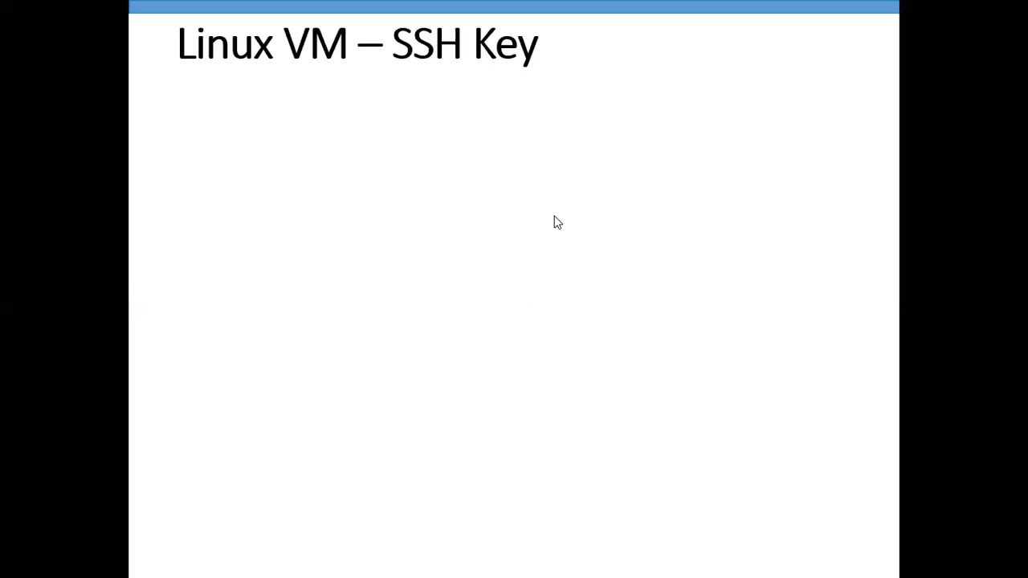
# - Reveal the PuTTY connection bullets, underline 'with putty', and return to PuTTY Configuration
pyautogui.press('Right')
pyautogui.press('Right')
pyautogui.moveTo(363, 247); pyautogui.dragTo(475, 244)
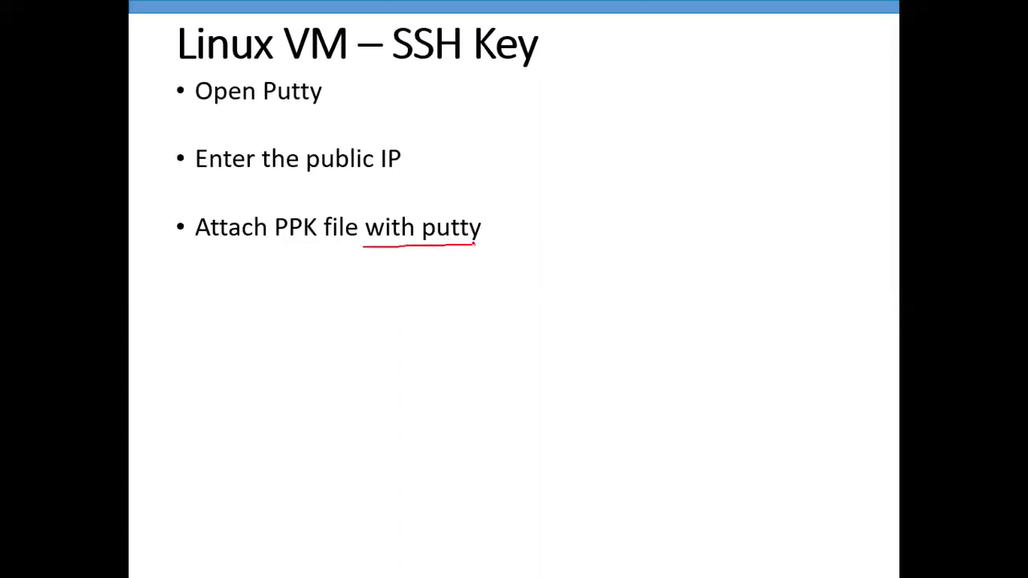
pyautogui.hotkey('alt', 'Tab')
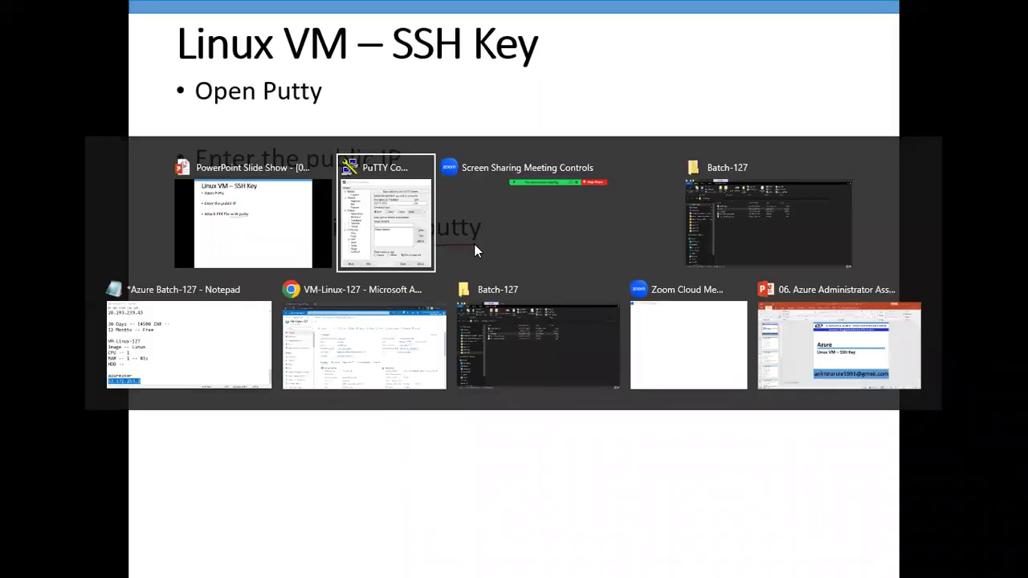
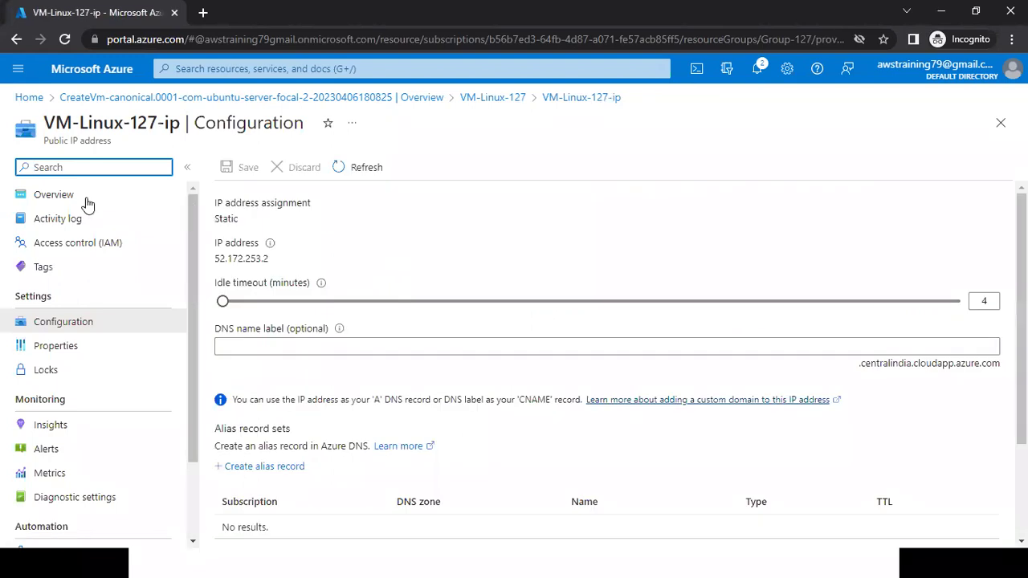
# - Open VM-Linux-127's overview at full width from Home > Virtual machines, cancelling Pin to dashboard
pyautogui.click(89, 205)
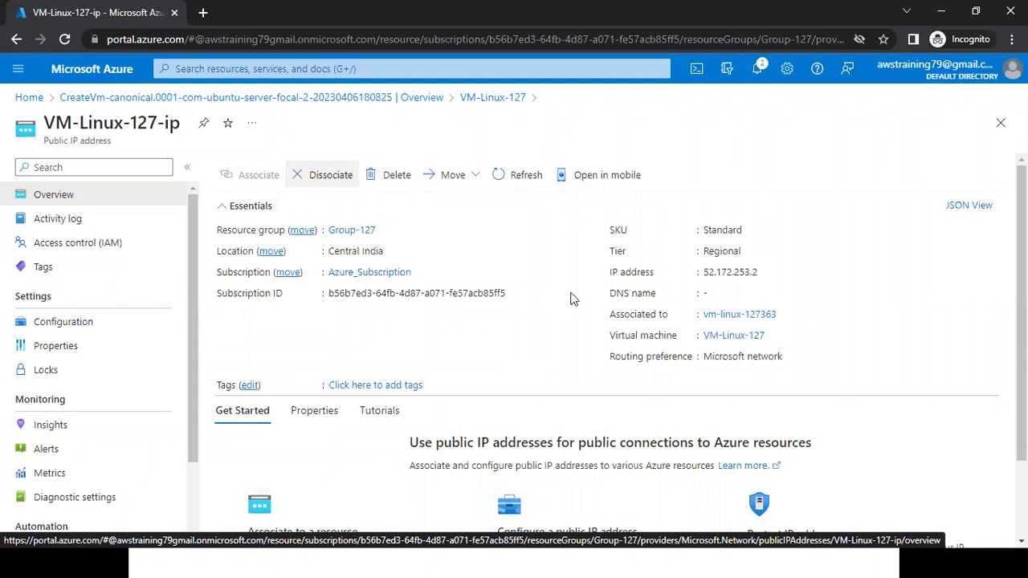
pyautogui.click(92, 70)
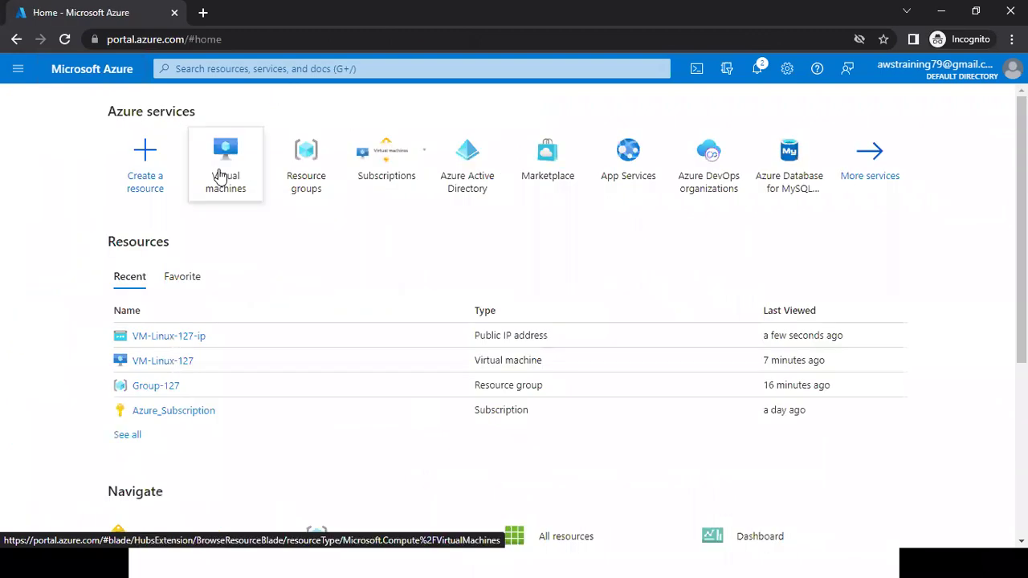
pyautogui.click(221, 177)
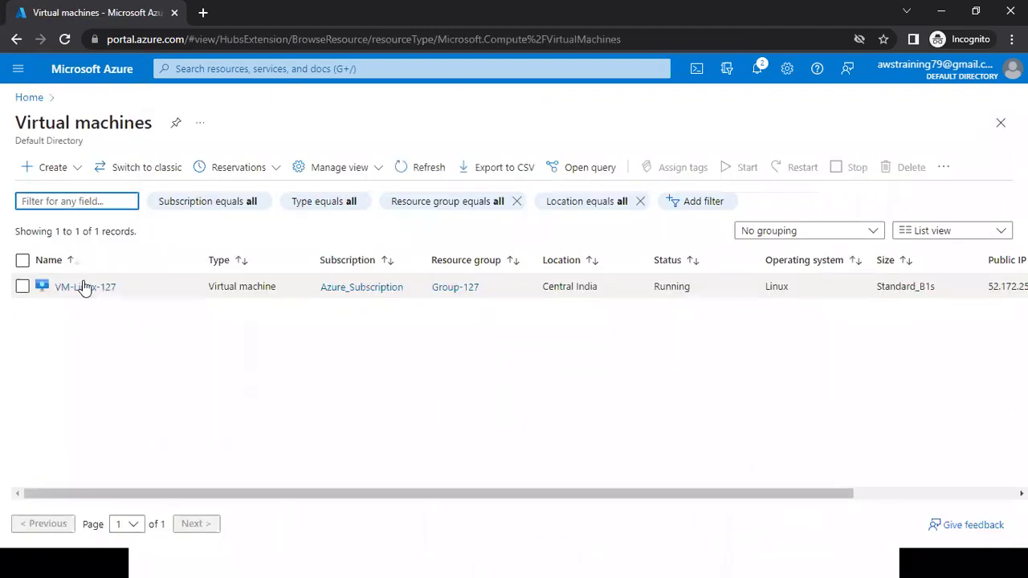
pyautogui.click(84, 287)
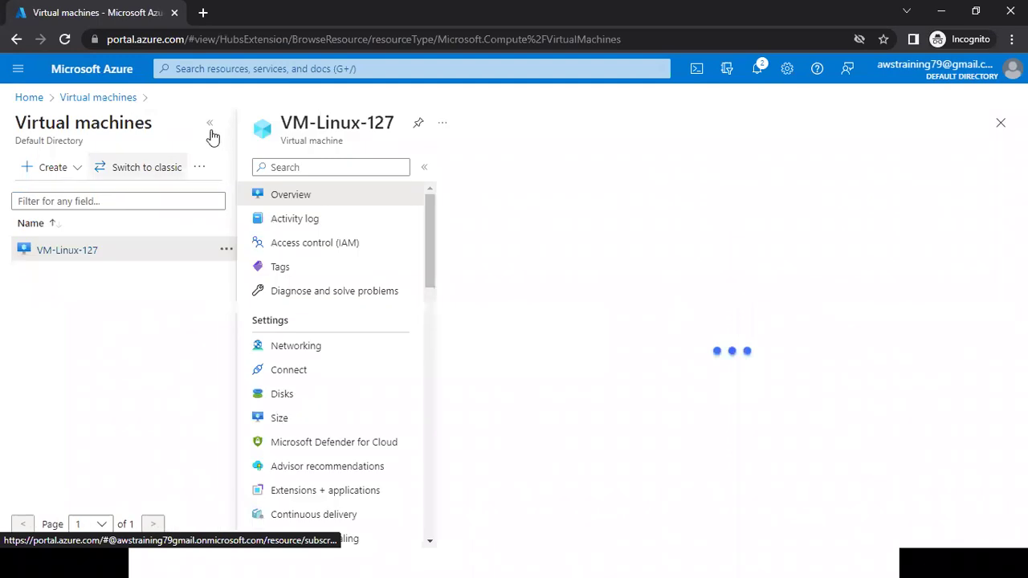
pyautogui.click(209, 124)
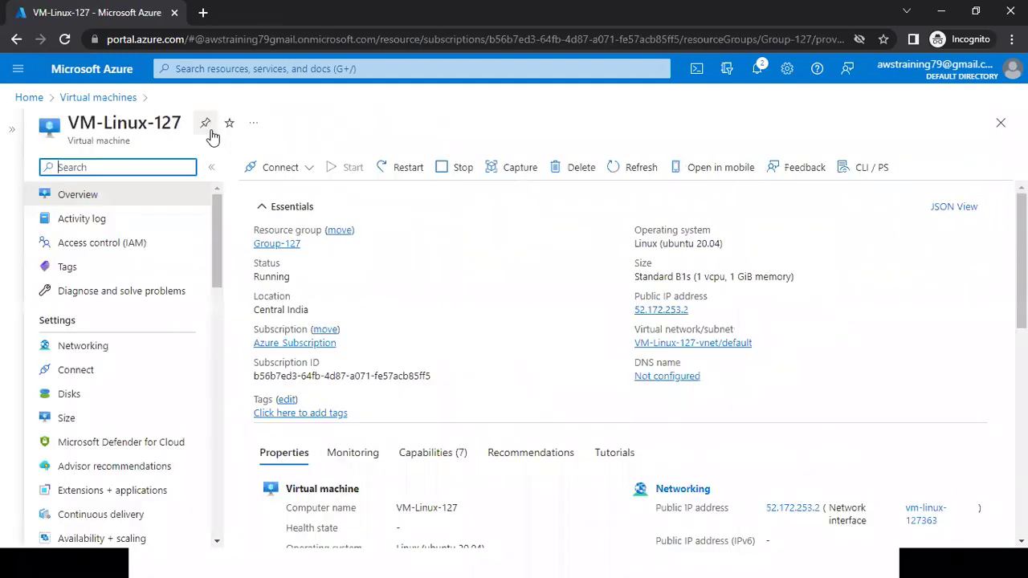
pyautogui.click(207, 125)
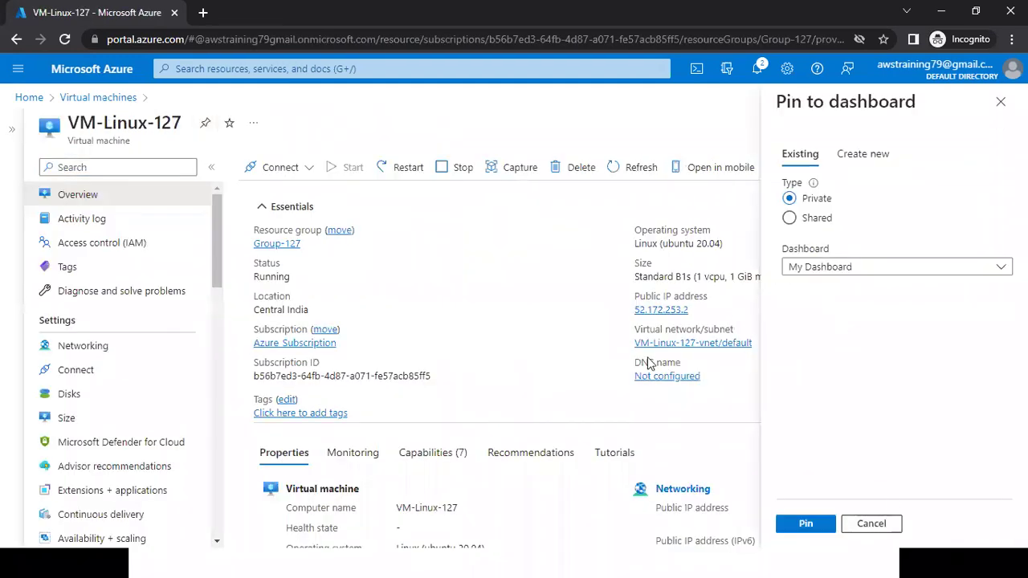
pyautogui.click(596, 313)
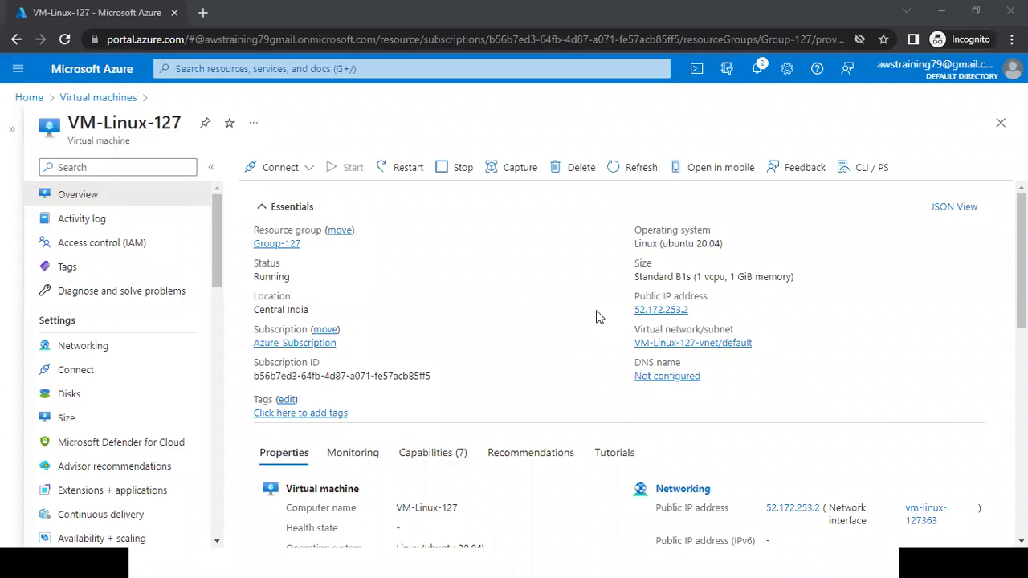
# - Add blank lines after the 52.172.253.2 entry in the Azure Batch-127 notes, then return to the portal
pyautogui.press('super')
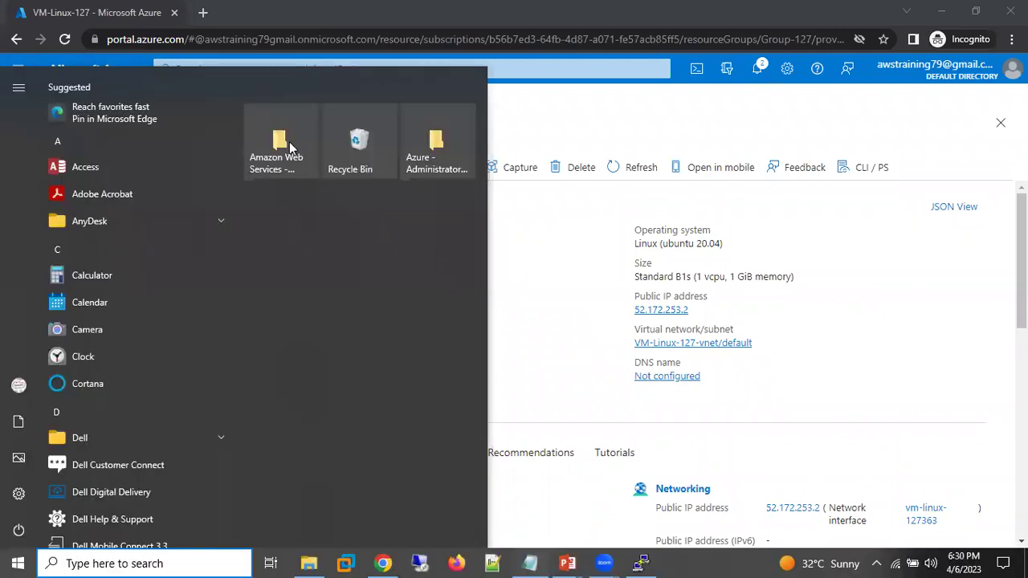
pyautogui.hotkey('alt', 'Tab')
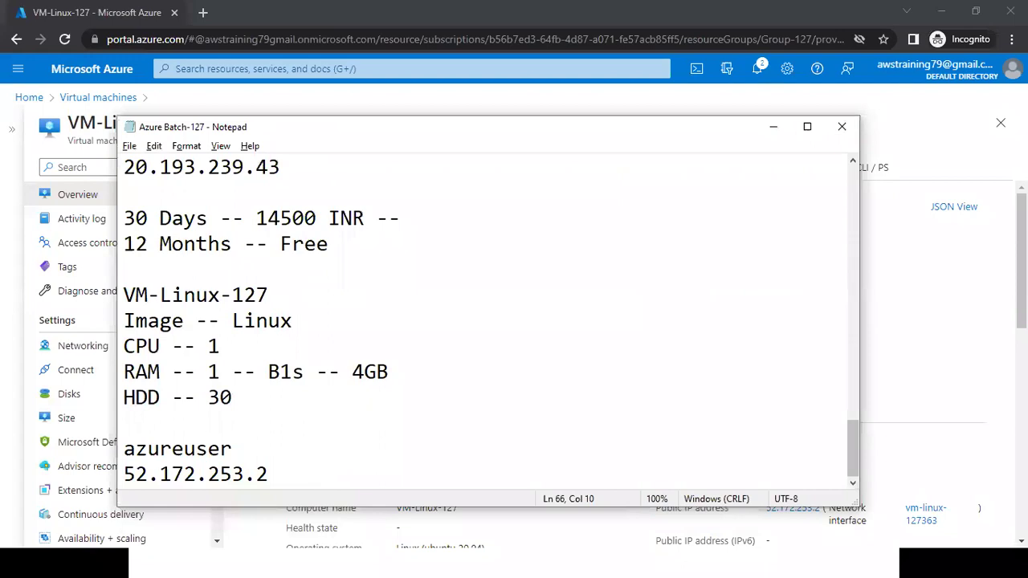
pyautogui.hotkey('ctrl', 'End')
pyautogui.press('Return')
pyautogui.press('Return')
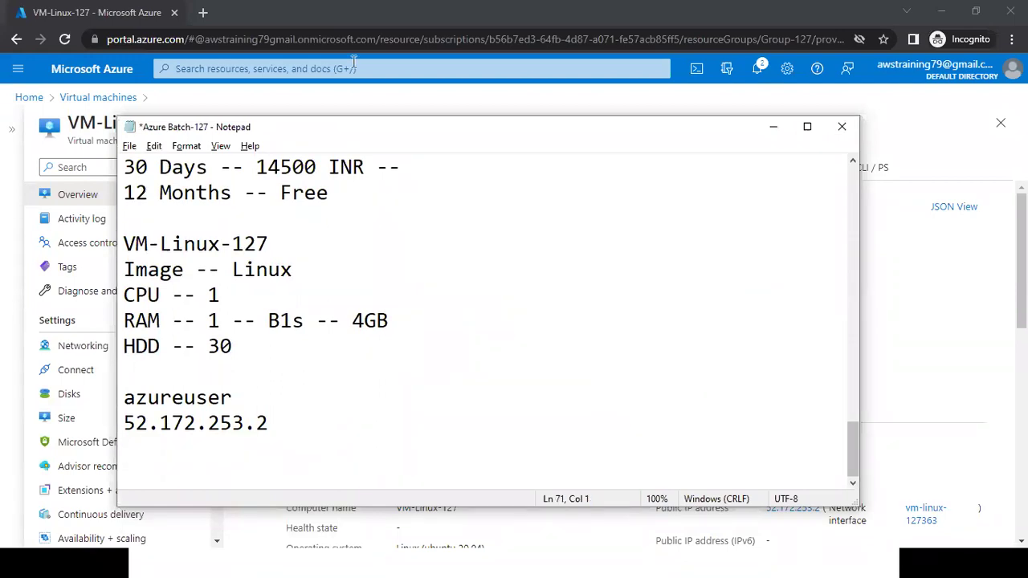
pyautogui.click(267, 484)
pyautogui.click(416, 107)
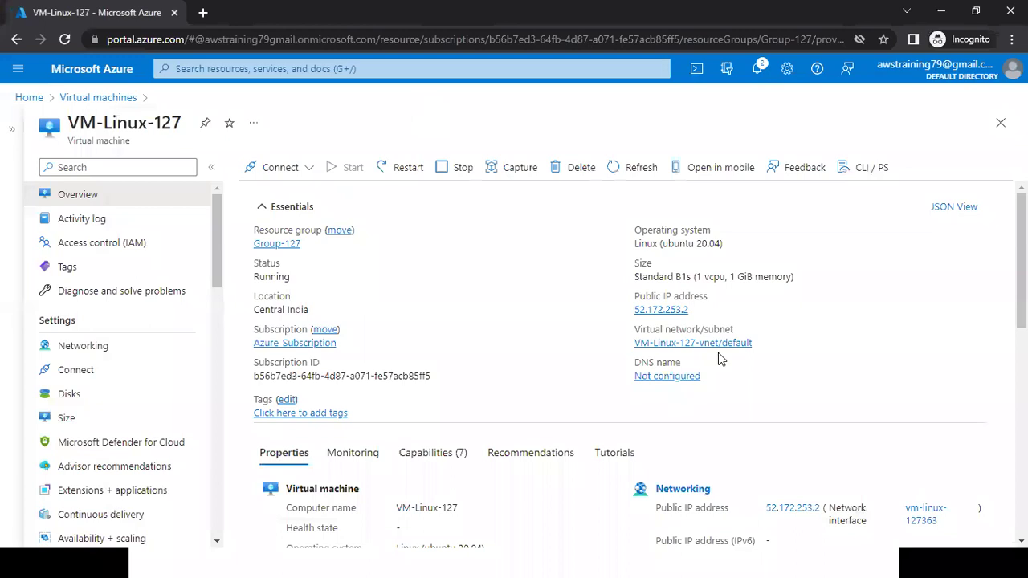
# - Highlight public IP 52.172.253.2 on the VM overview and return to the portal Home page
pyautogui.moveTo(671, 312)
pyautogui.moveTo(633, 313); pyautogui.dragTo(811, 303)
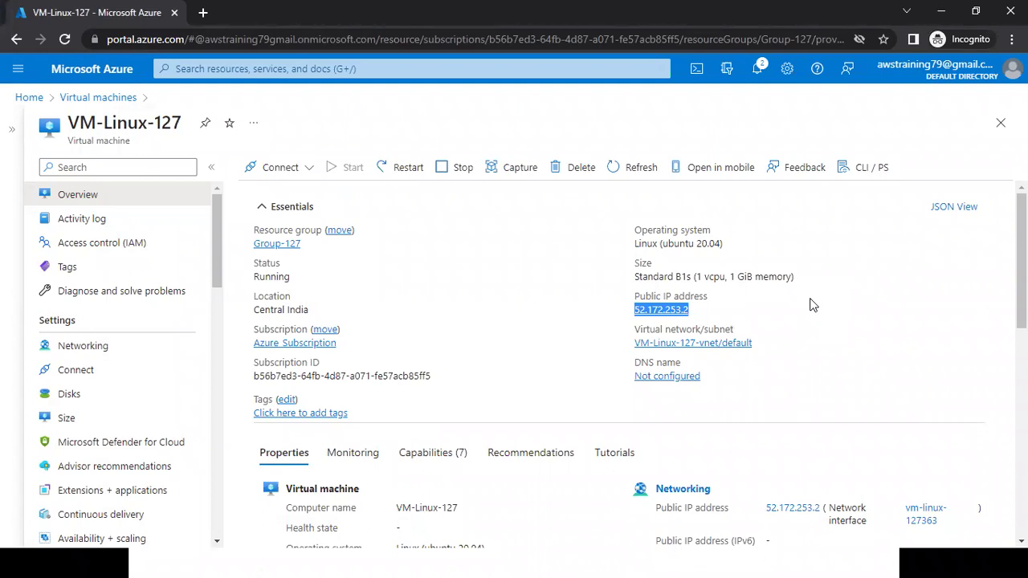
pyautogui.click(88, 78)
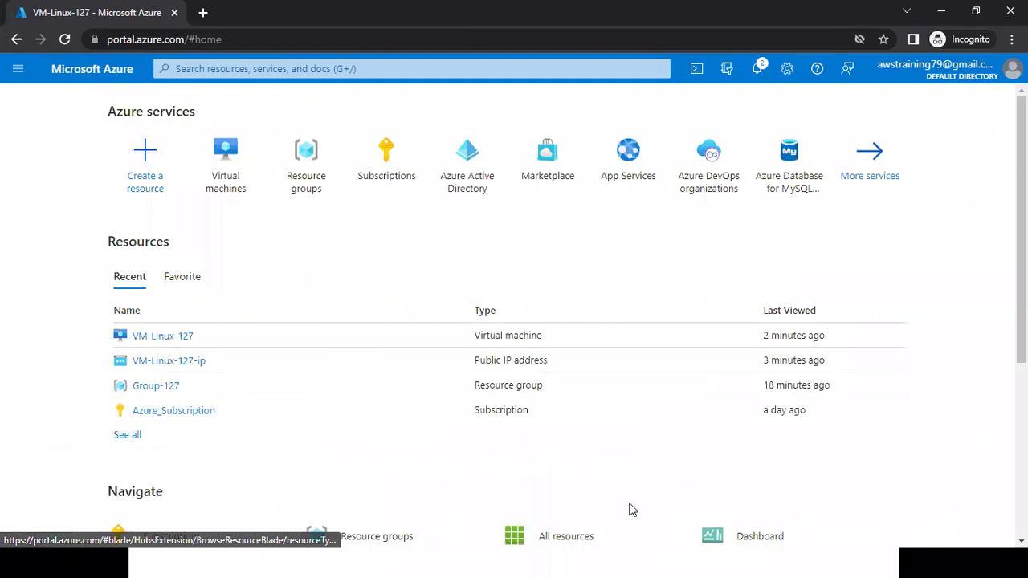
# - Bring the Stop / Terminate the Virtual Machine slide show to the front
pyautogui.press('super')
pyautogui.moveTo(567, 563)
pyautogui.click(486, 368)
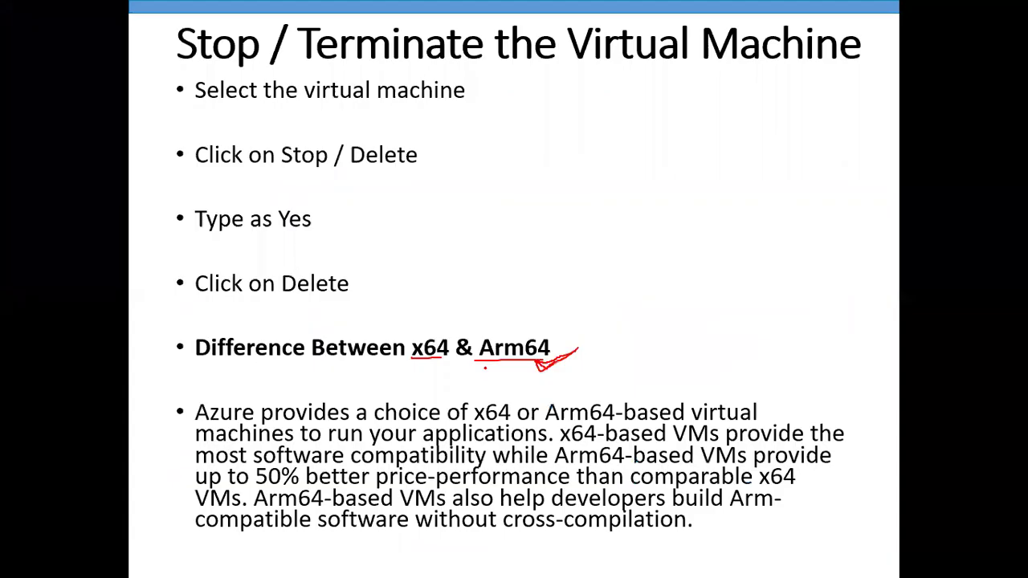
# - End the current slide show, discarding ink annotations
pyautogui.click(484, 364)
pyautogui.click(483, 364)
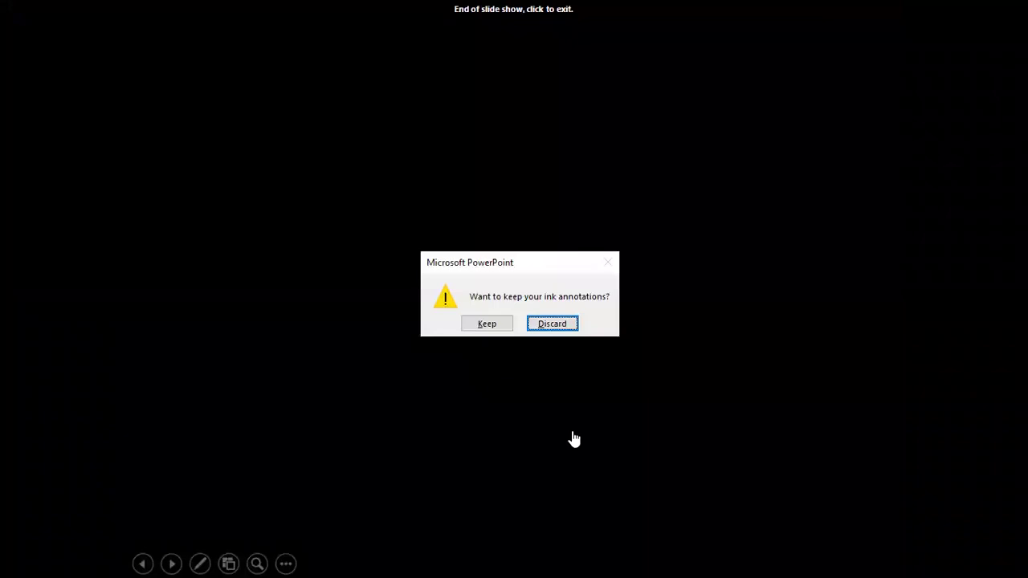
pyautogui.press('Return')
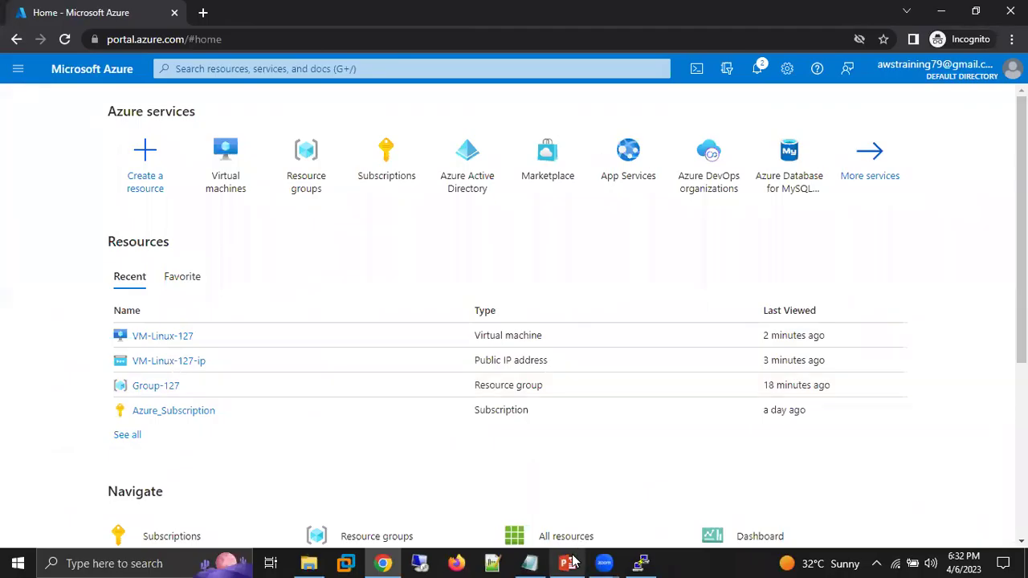
pyautogui.click(569, 563)
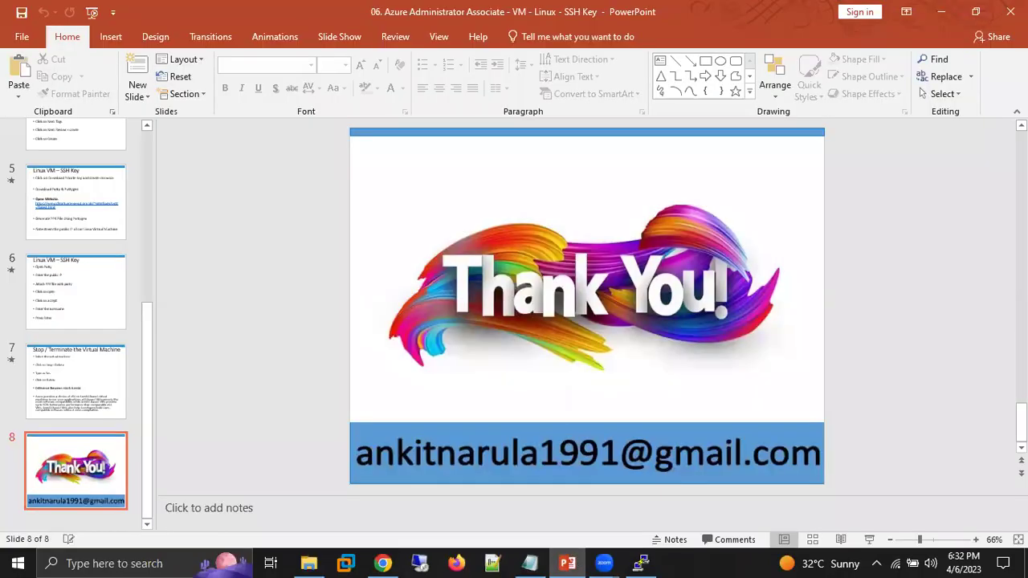
pyautogui.hotkey('alt', 'Tab')
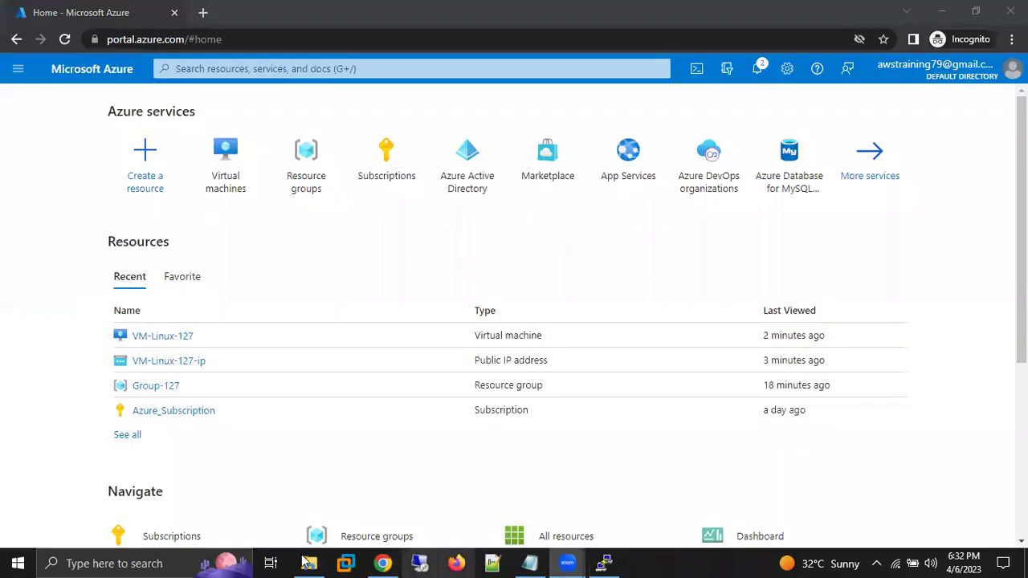
# - Run the 07. Azure Administrator Associate - VM - Linux - Password deck from the beginning
pyautogui.click(307, 562)
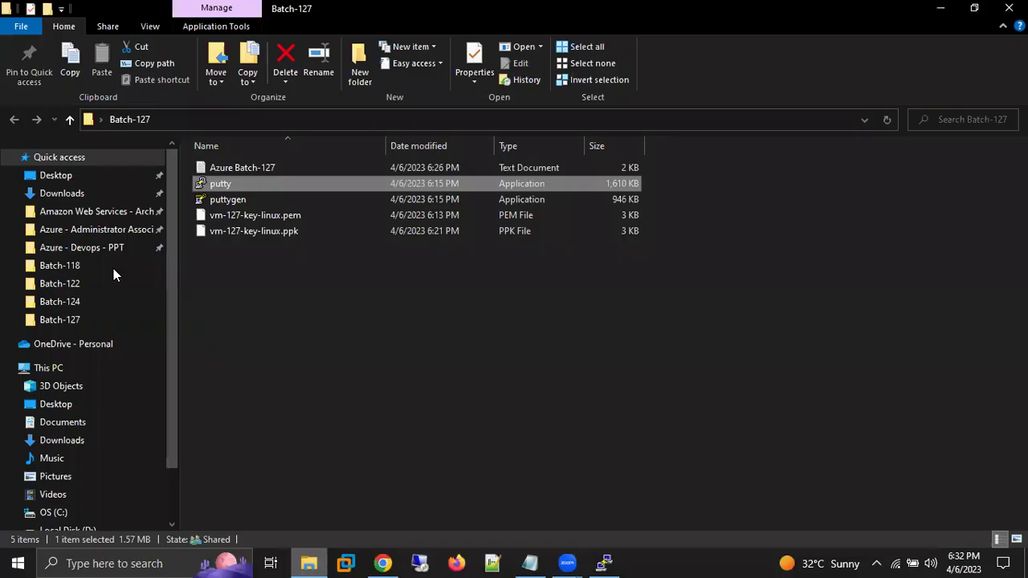
pyautogui.click(68, 231)
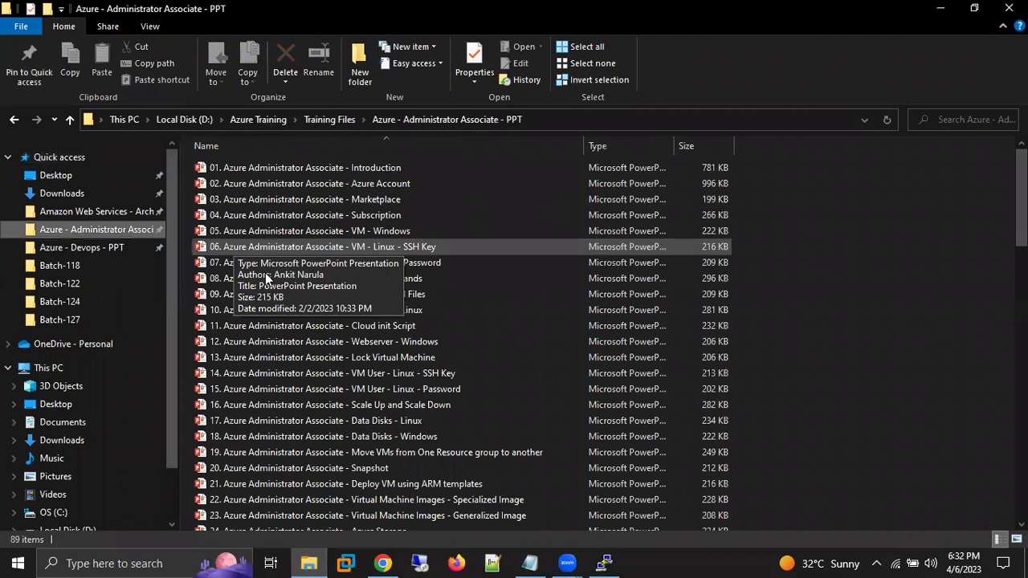
pyautogui.doubleClick(253, 267)
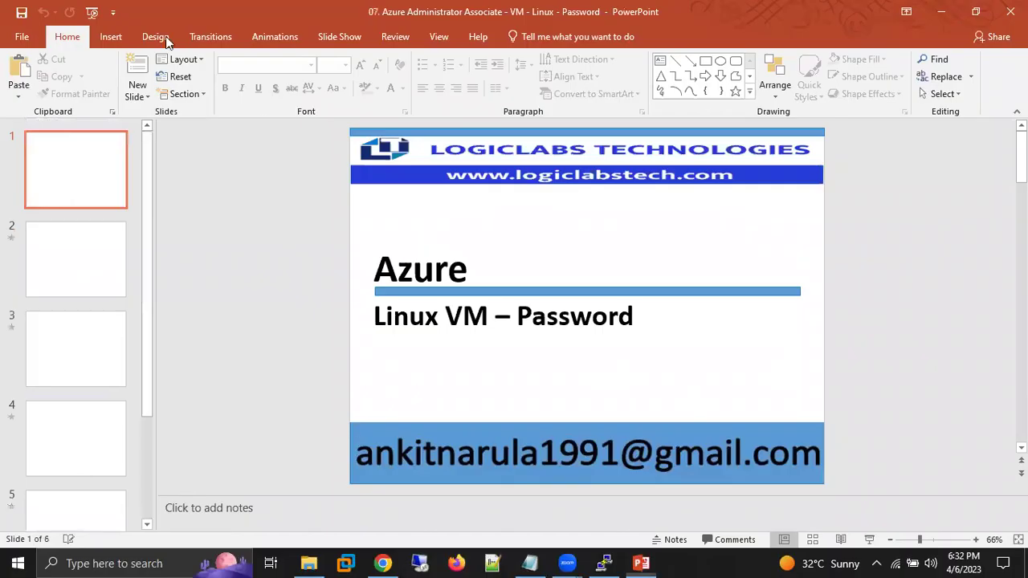
pyautogui.click(93, 13)
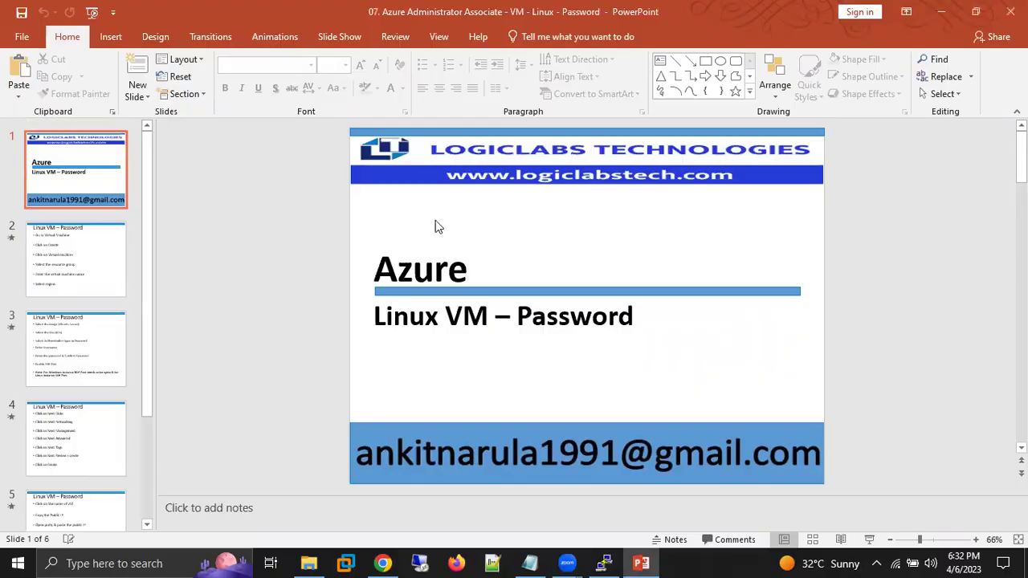
pyautogui.moveTo(652, 562)
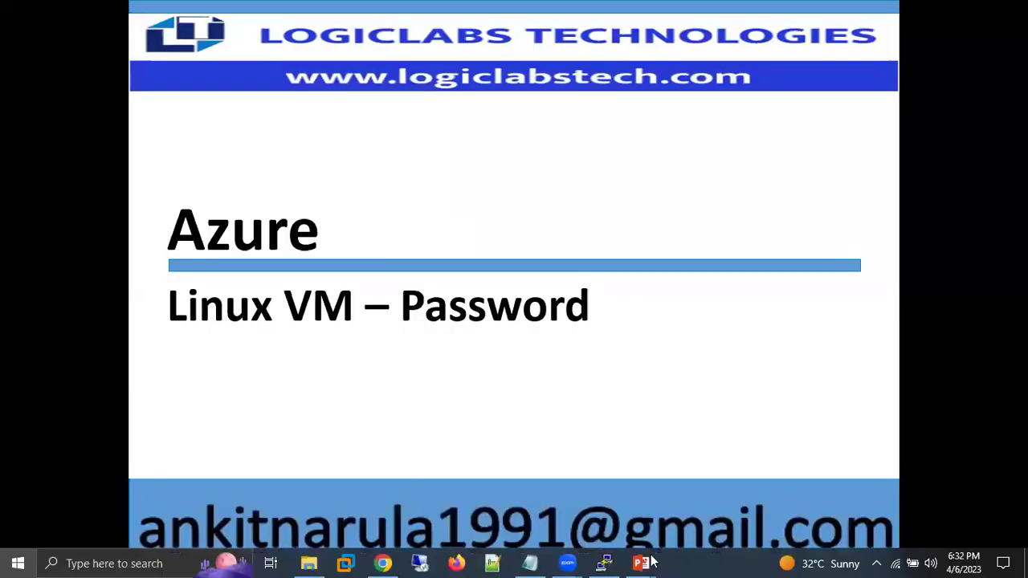
pyautogui.press('super')
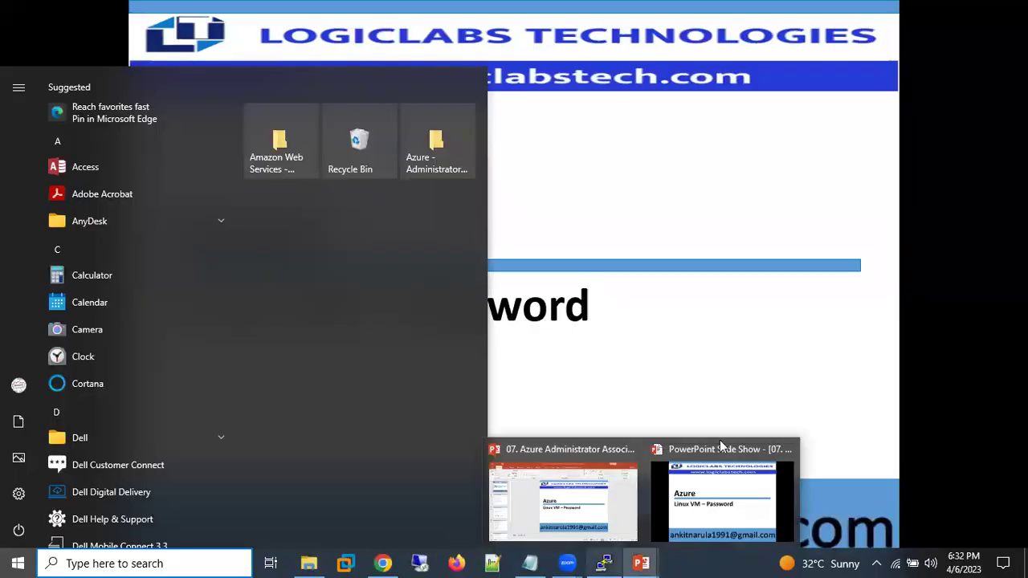
pyautogui.click(550, 351)
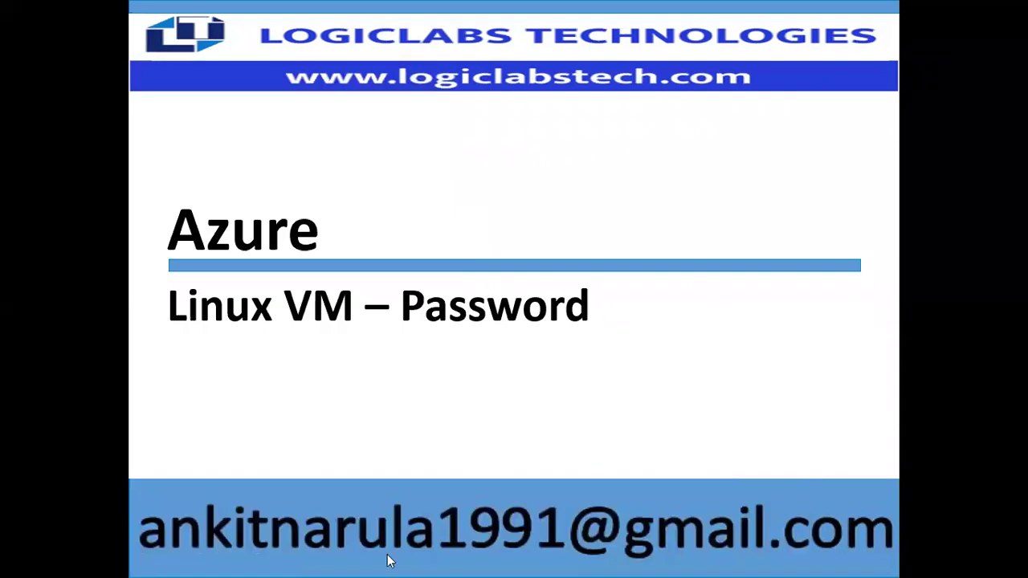
# - Leave the slide show running and bring the Azure portal to the front
pyautogui.press('super')
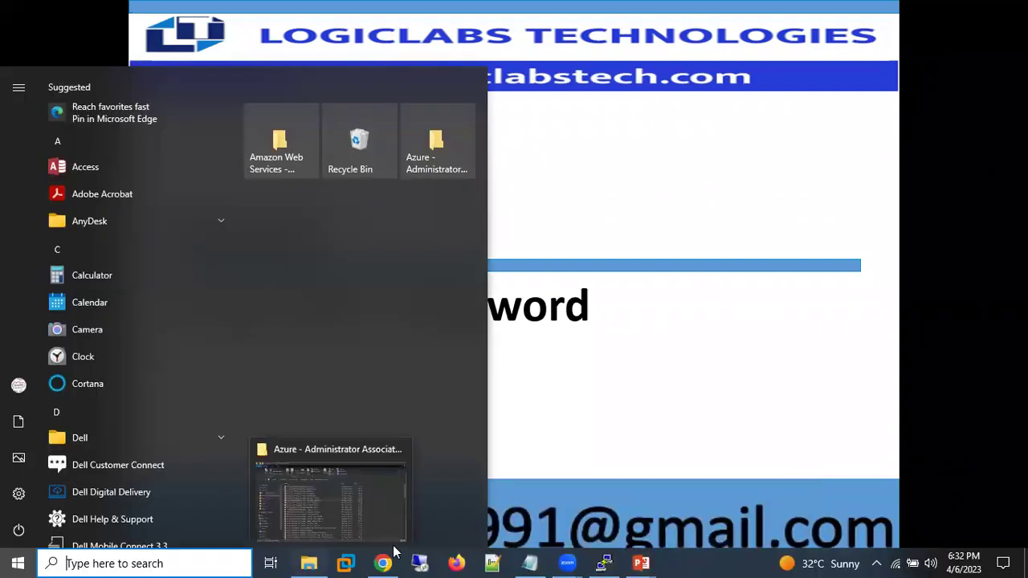
pyautogui.press('Escape')
pyautogui.hotkey('alt', 'Tab')
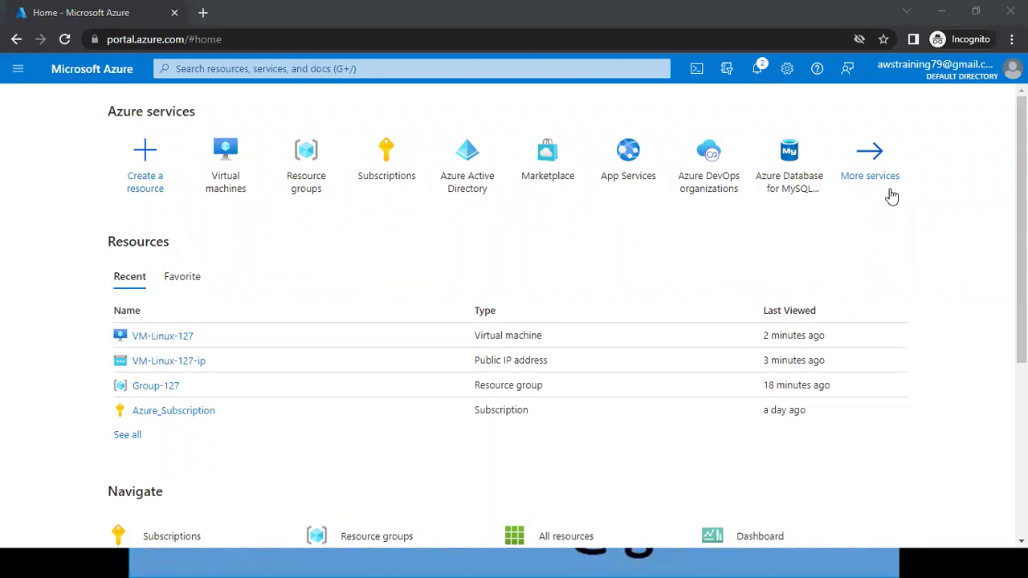
# - Reopen the VM-Linux-127 overview from Virtual machines, then bring File Explorer forward
pyautogui.click(233, 187)
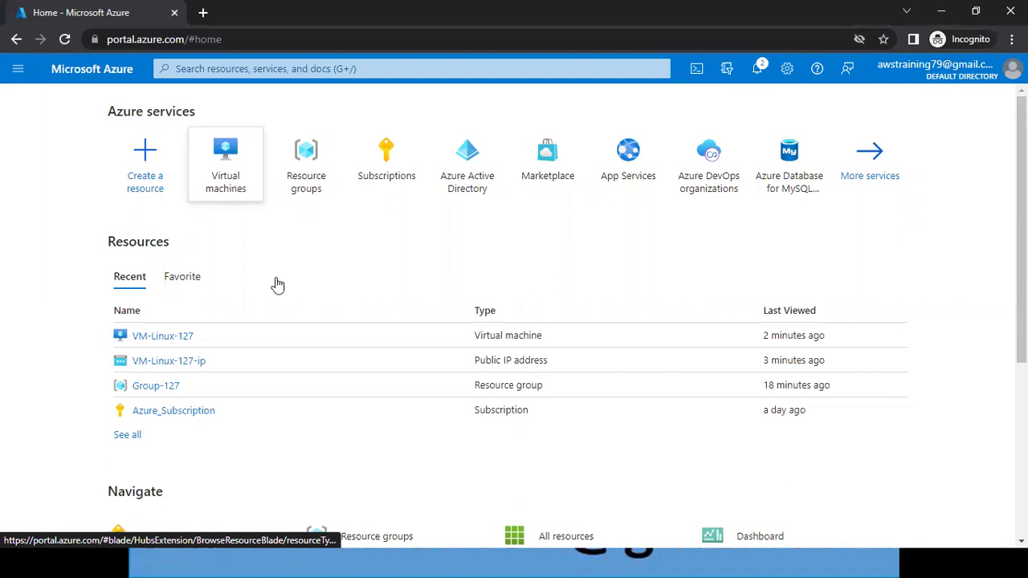
pyautogui.click(78, 290)
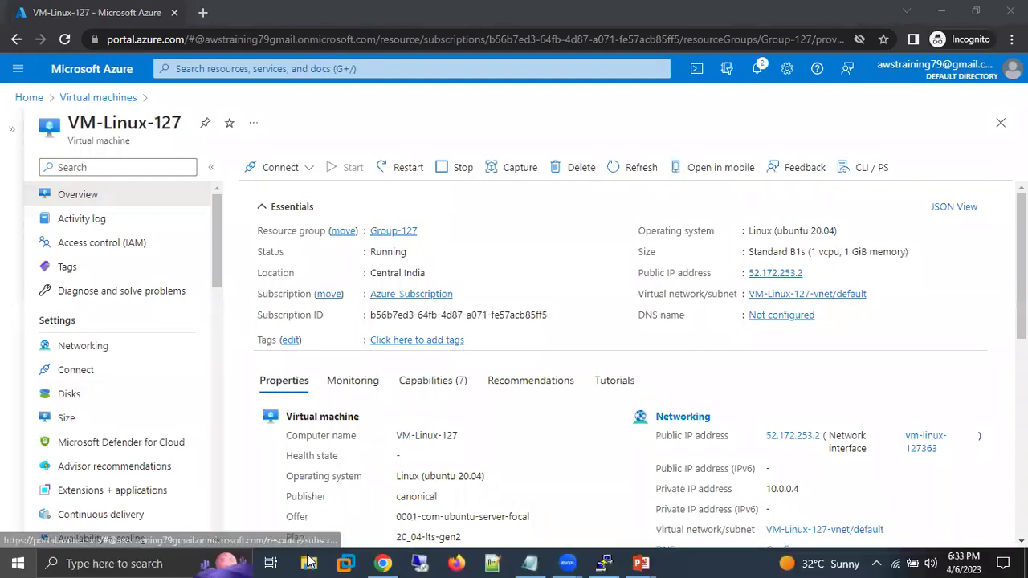
pyautogui.click(309, 562)
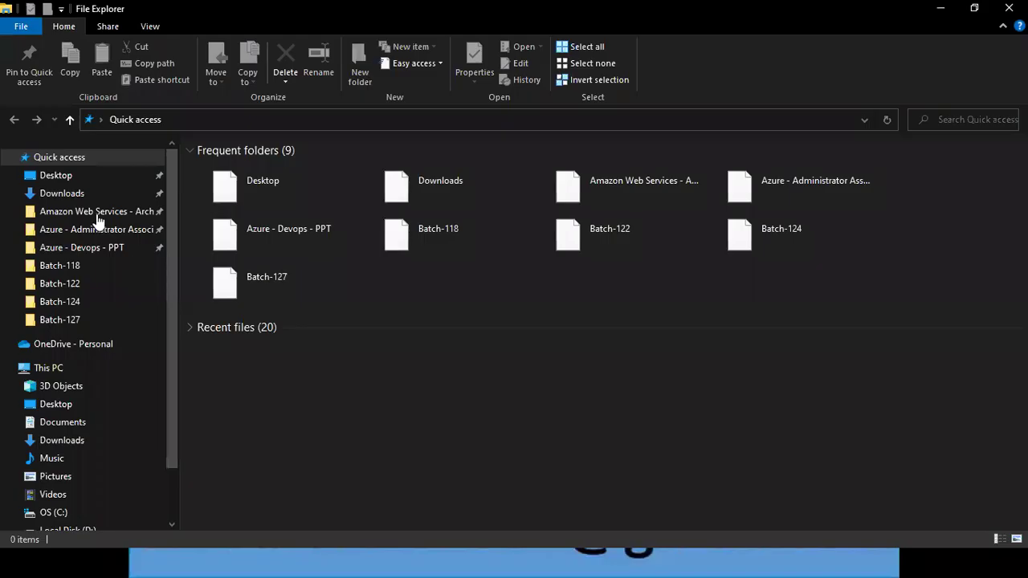
# - Browse the Azure - Administrator Associate - PPT folder's Scale Up and Scale Down deck, then return to portal Home
pyautogui.click(253, 414)
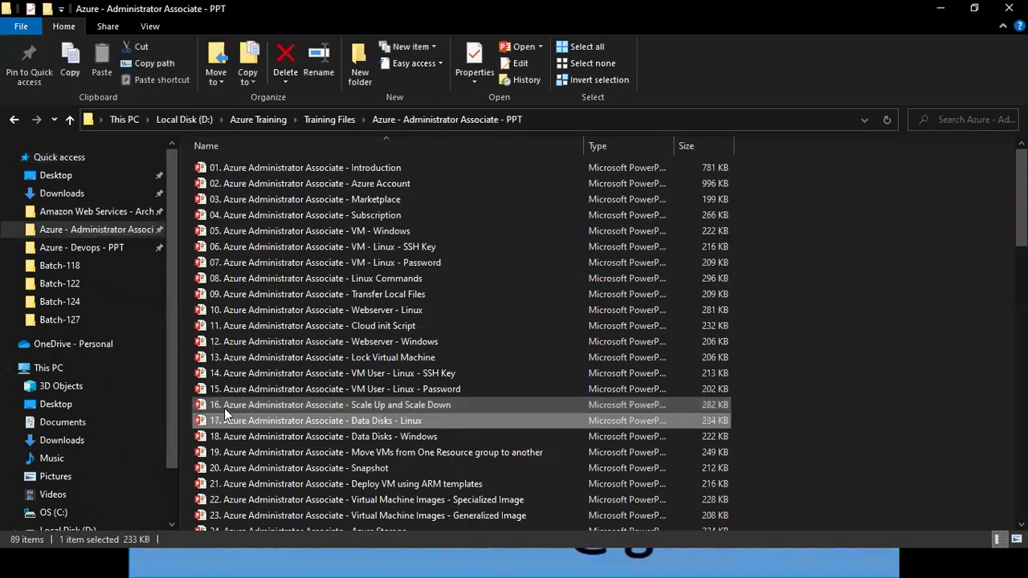
pyautogui.click(226, 407)
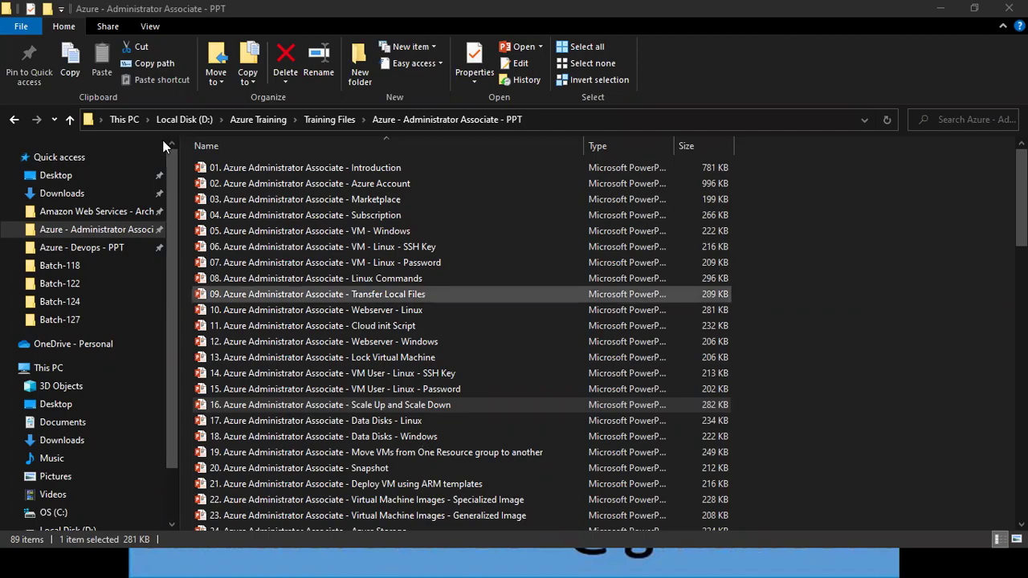
pyautogui.hotkey('alt', 'Tab')
pyautogui.click(91, 71)
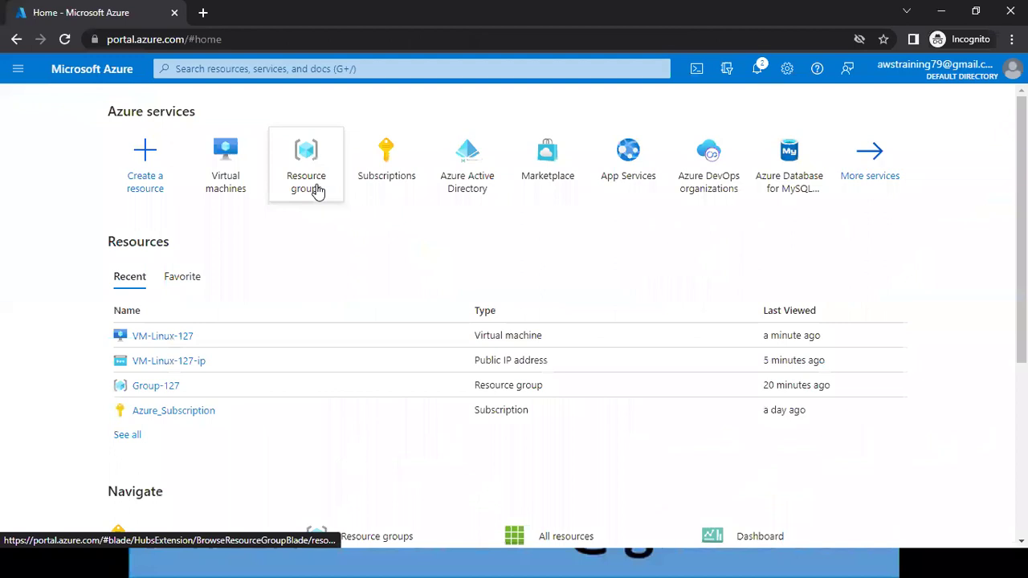
# - Review Group-127's resources, highlighting the vm-127-key-linux SSH key, then return Home
pyautogui.click(317, 190)
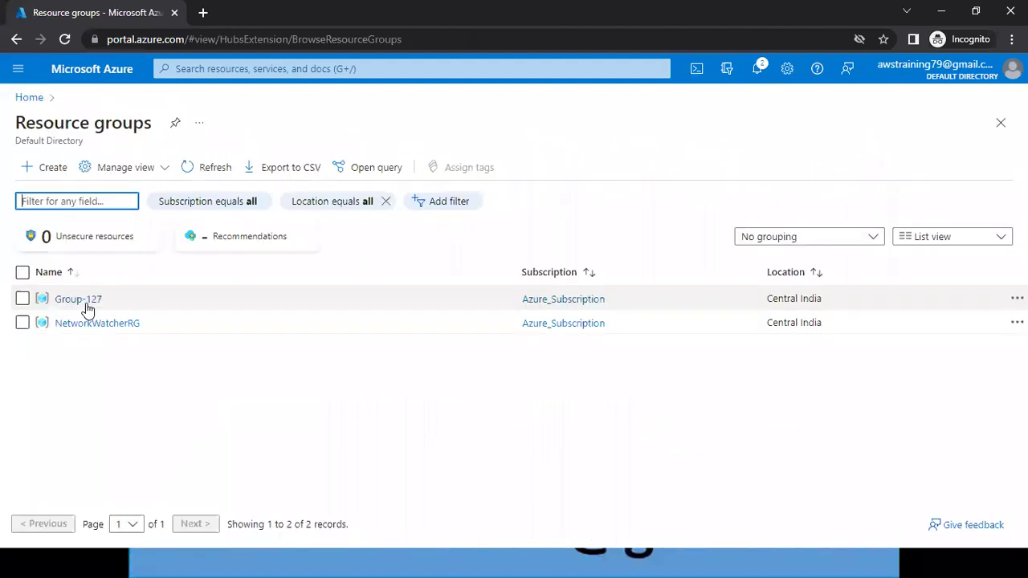
pyautogui.click(86, 305)
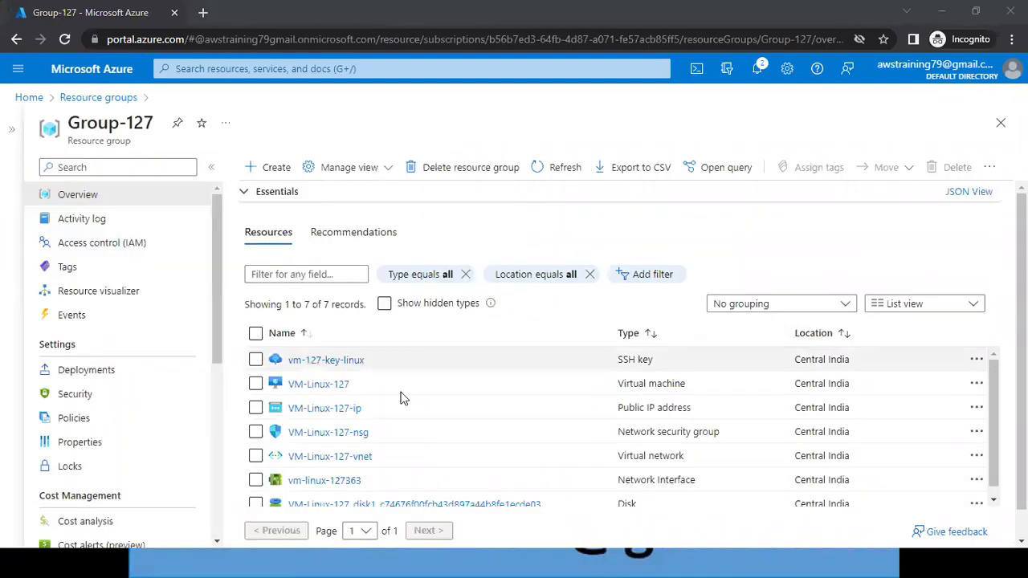
pyautogui.scroll(-1, 378, 339)
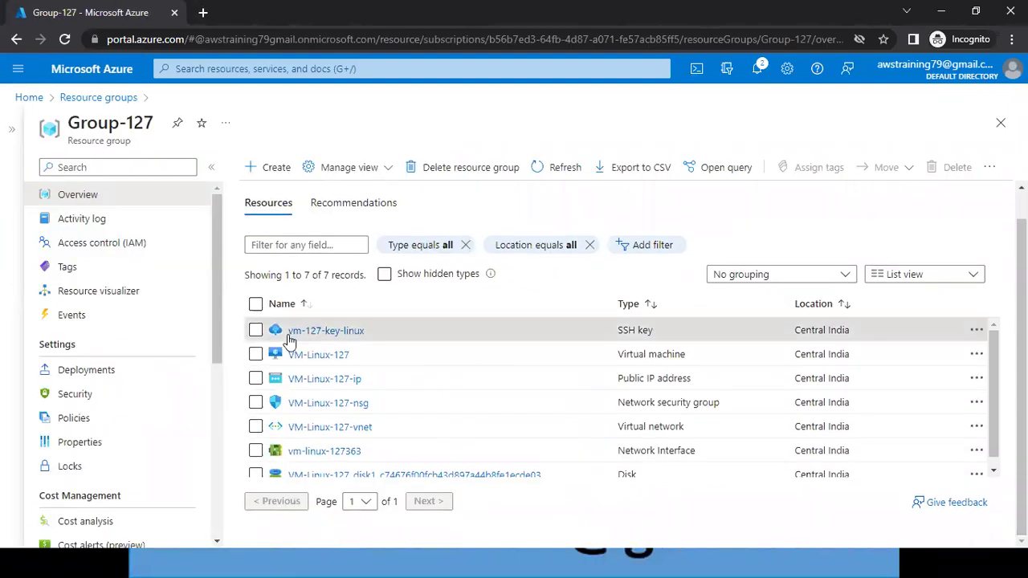
pyautogui.moveTo(290, 340); pyautogui.dragTo(463, 366)
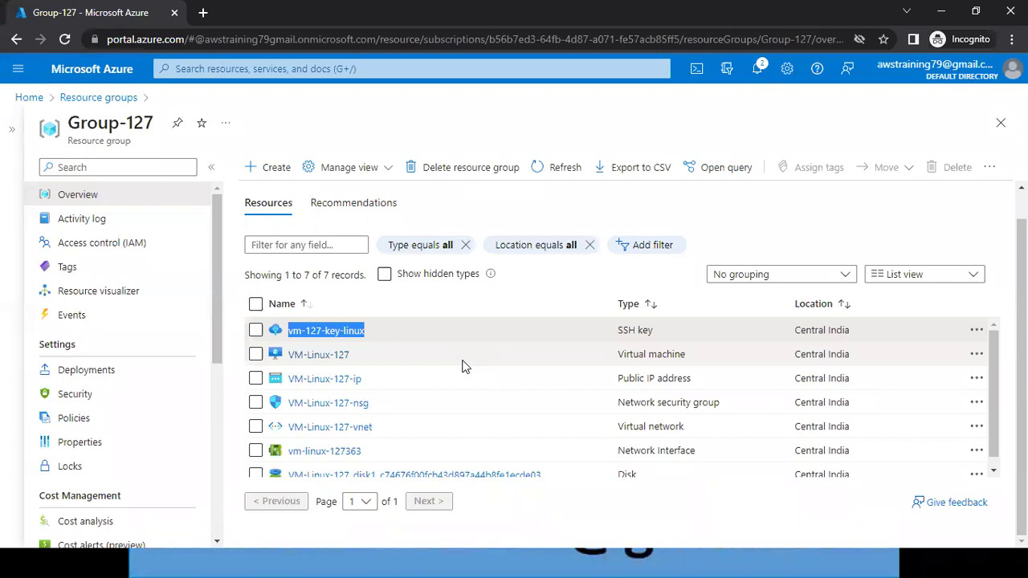
pyautogui.click(113, 98)
pyautogui.click(105, 82)
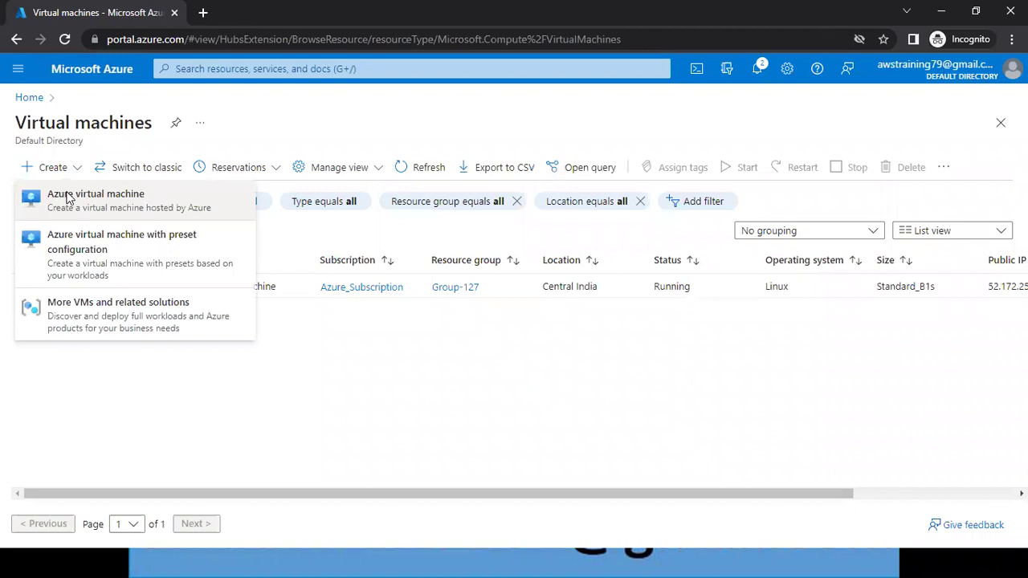
# - Draft an Azure virtual machine using the stored SSH key vm-127-key-linux, then discard it
pyautogui.click(69, 201)
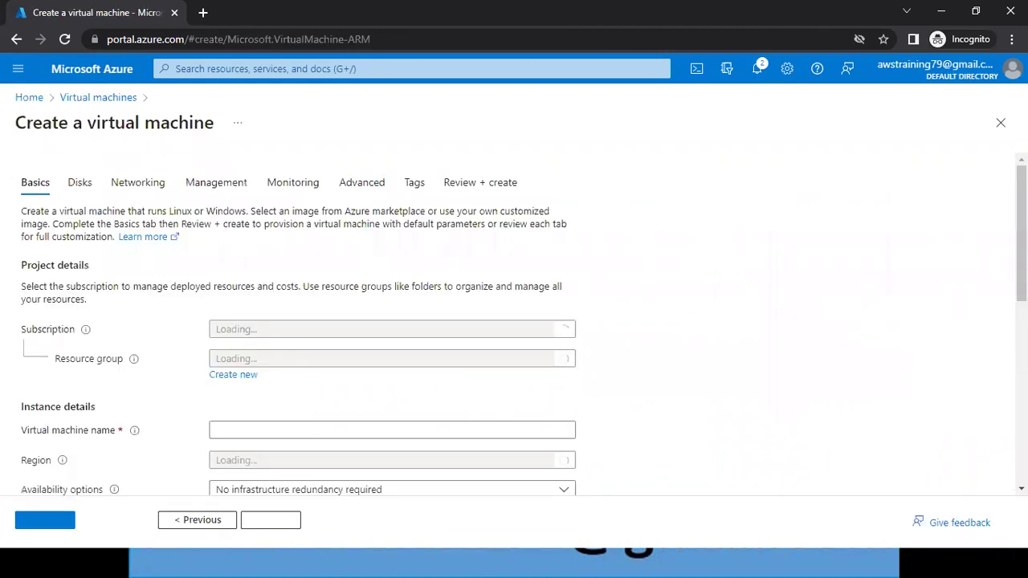
pyautogui.scroll(-3, 515, 321)
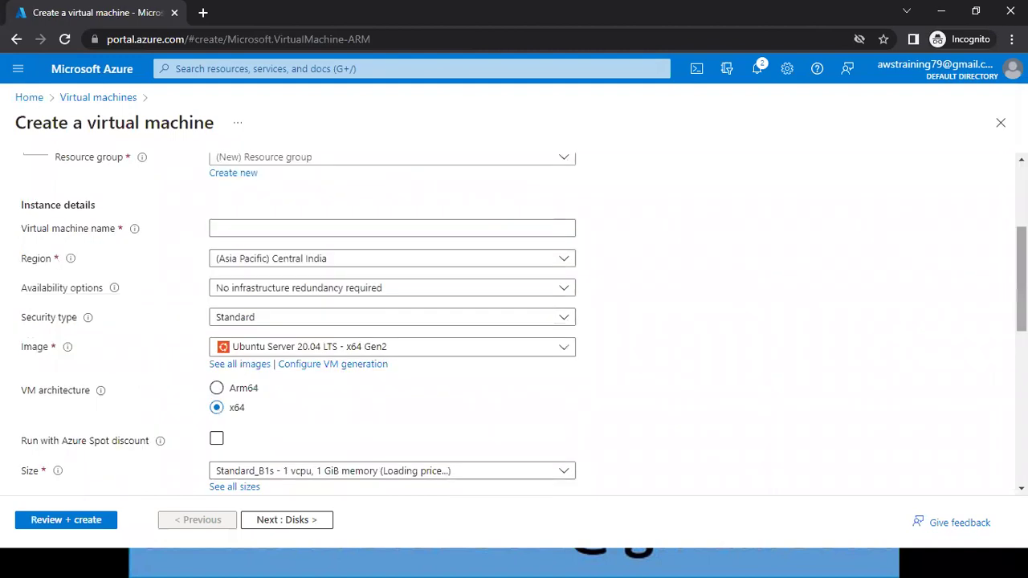
pyautogui.scroll(-5, 524, 343)
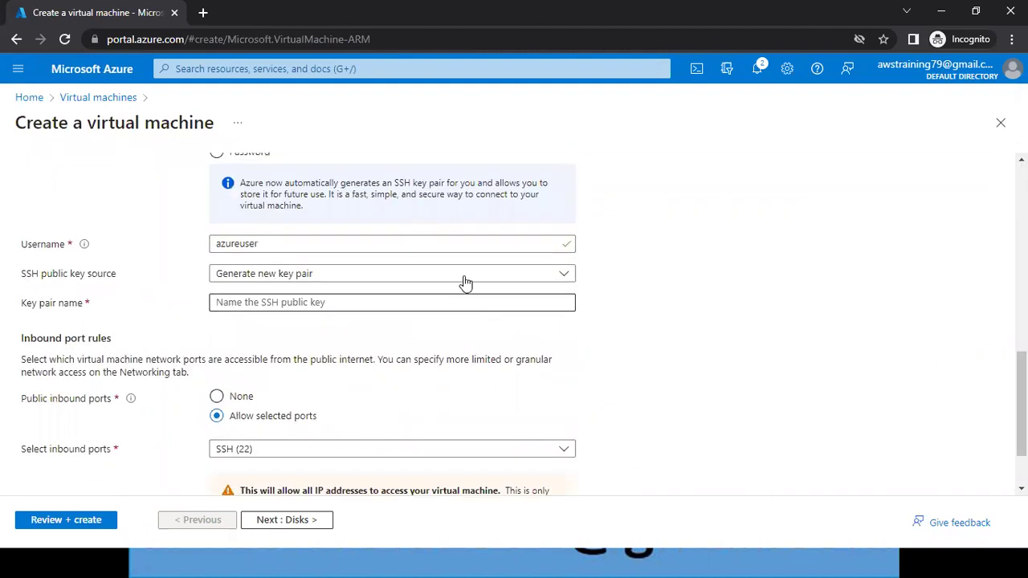
pyautogui.click(264, 283)
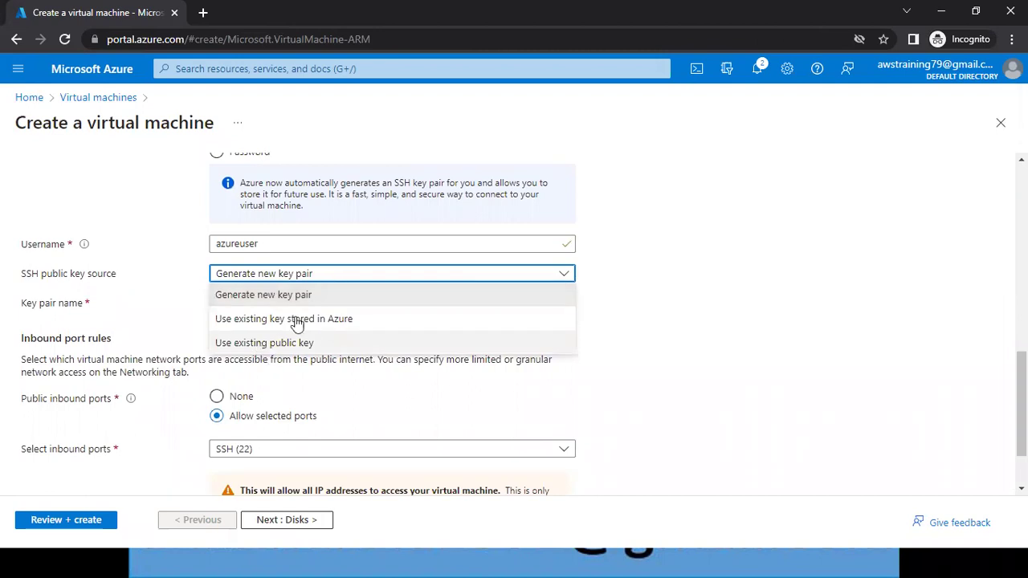
pyautogui.click(299, 319)
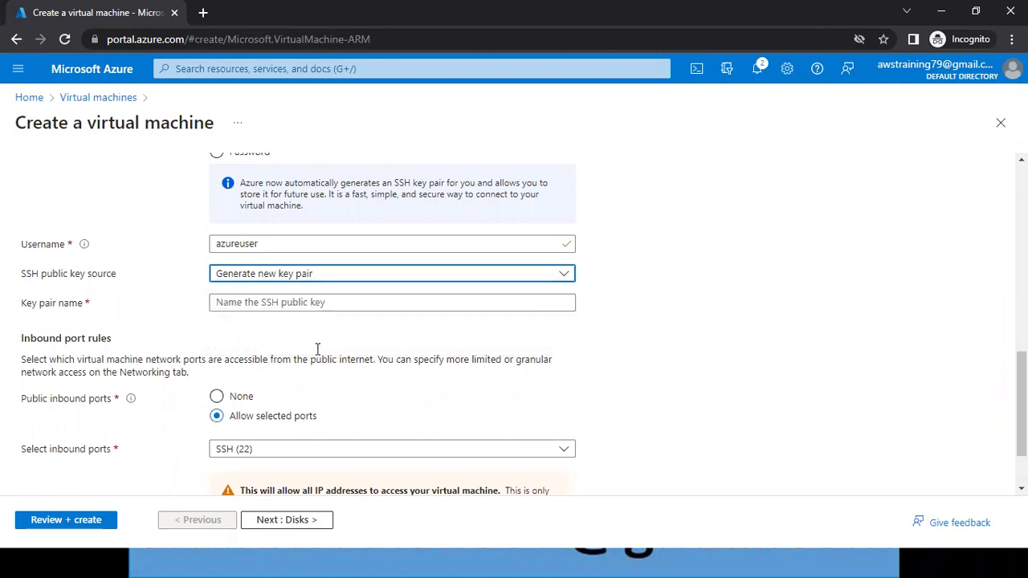
pyautogui.click(317, 323)
pyautogui.click(280, 397)
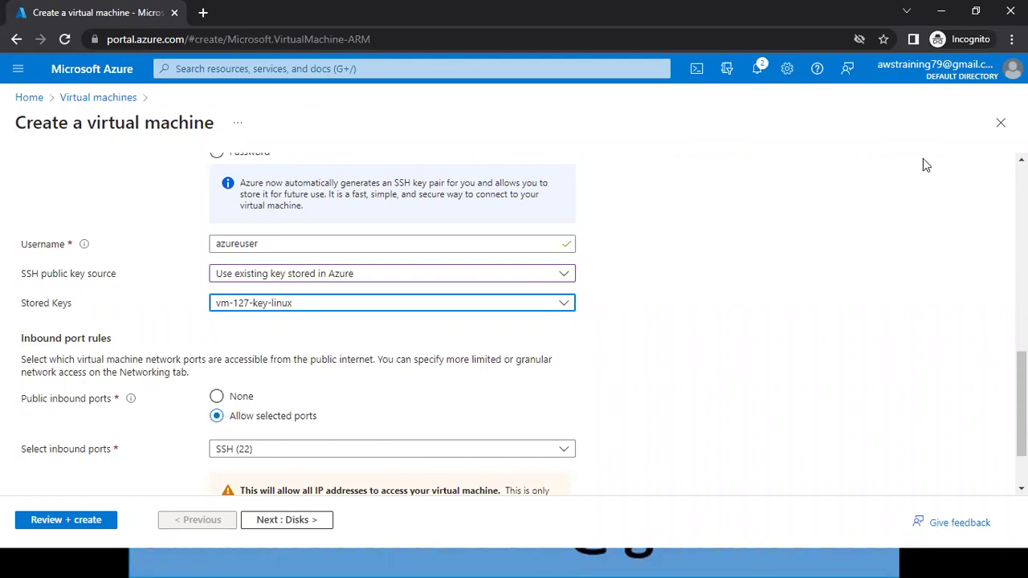
pyautogui.click(999, 123)
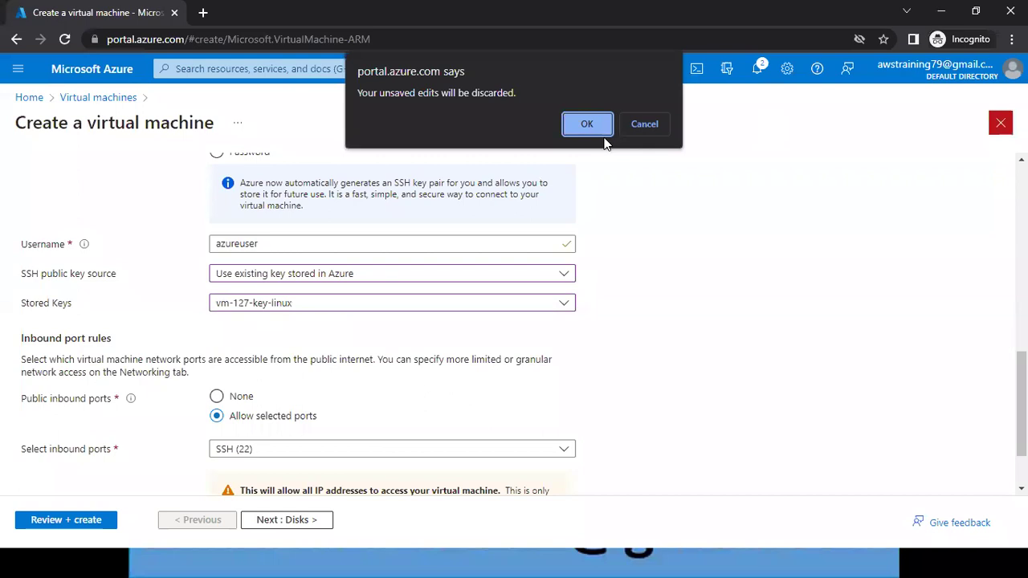
pyautogui.click(588, 132)
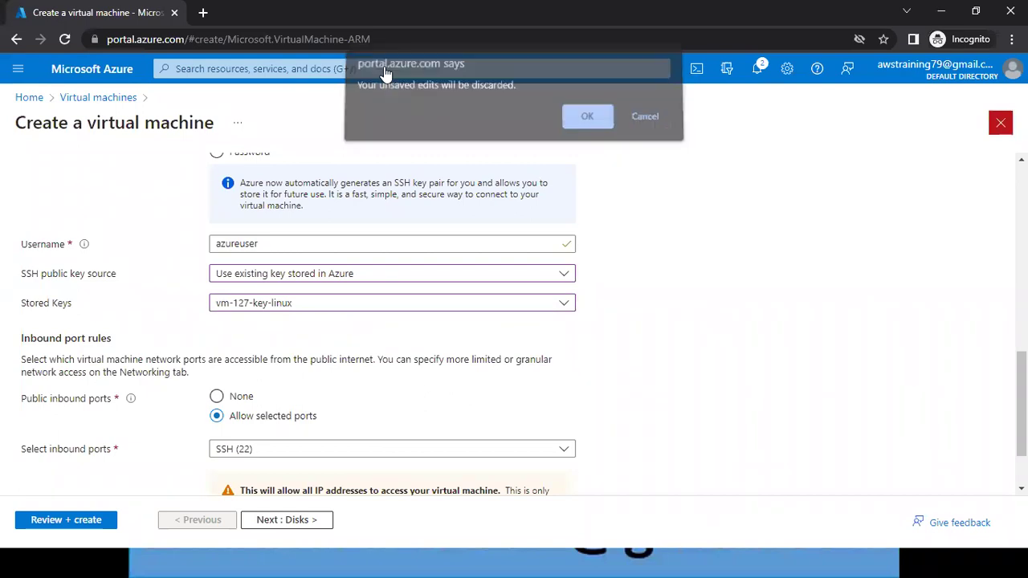
# - Open VM-Linux-127 from the Virtual machines list to view public IP 52.172.253.2
pyautogui.click(94, 288)
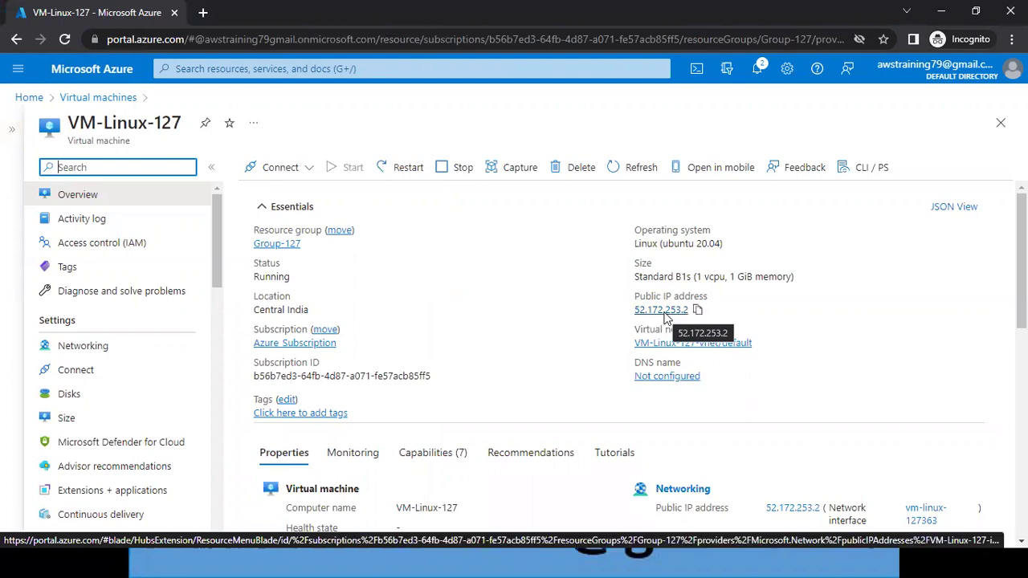
# - Dissociate public IP VM-Linux-127-ip from network interface vm-linux-127363, confirming with Yes
pyautogui.click(664, 312)
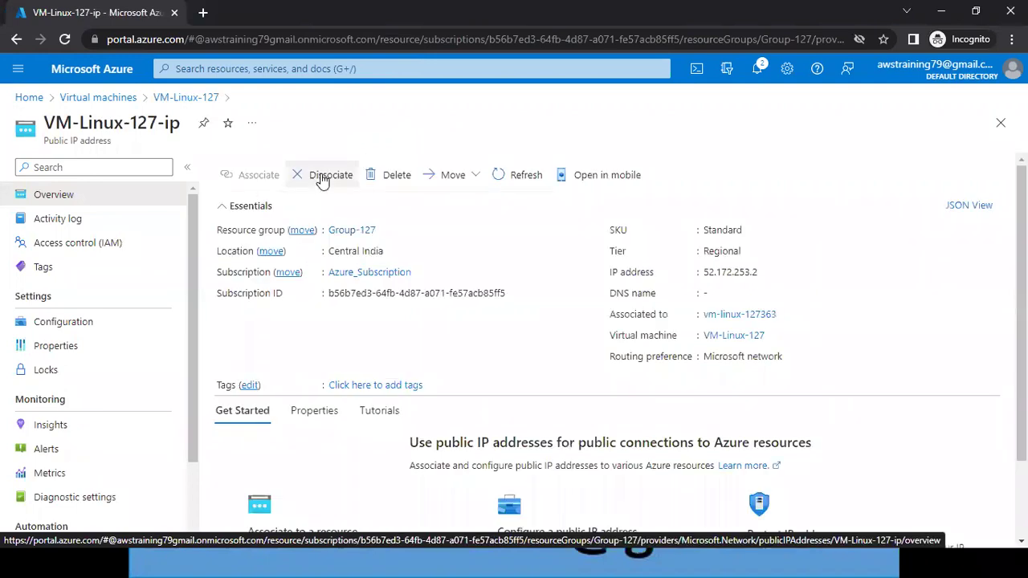
pyautogui.click(322, 176)
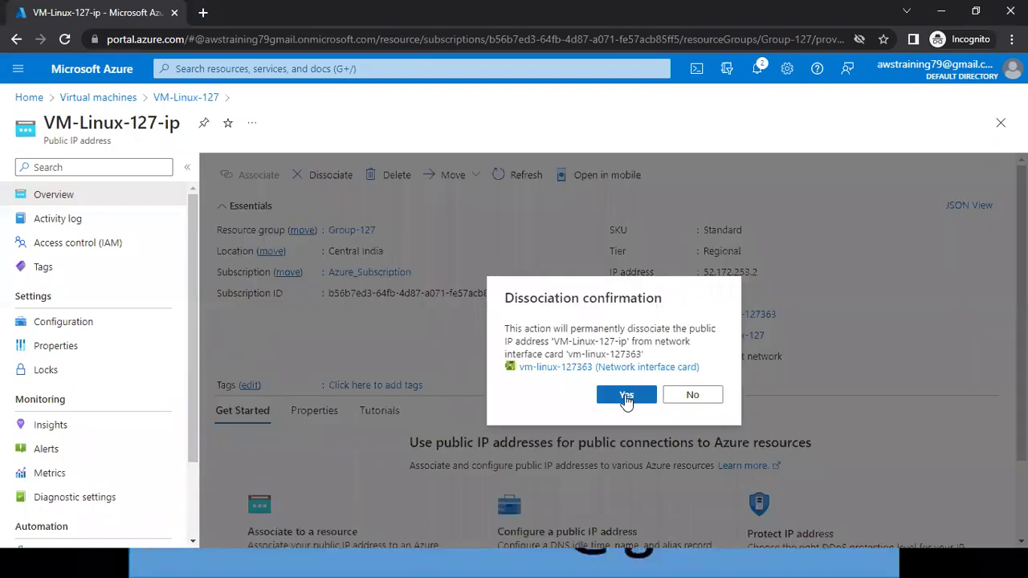
pyautogui.click(626, 398)
# - In a new tab, go to YouTube and search for 'logiclabstech'
pyautogui.hotkey('ctrl', 't')
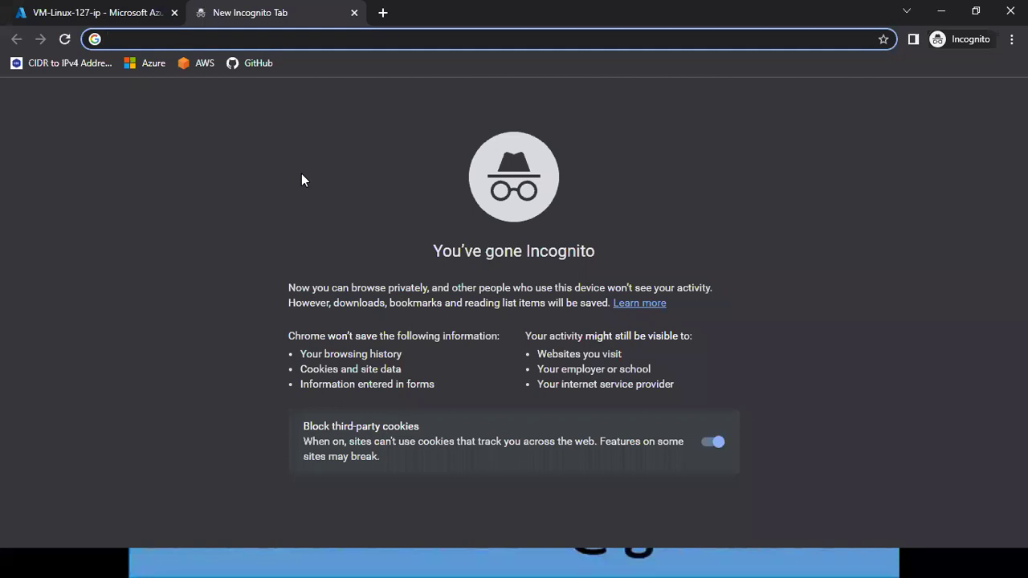
pyautogui.write('youtube')
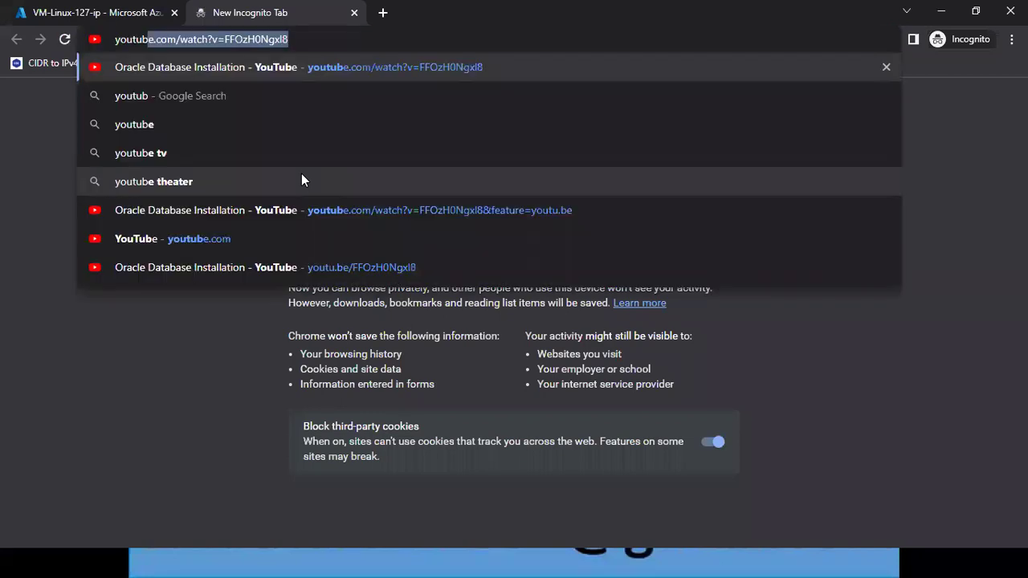
pyautogui.press('Delete')
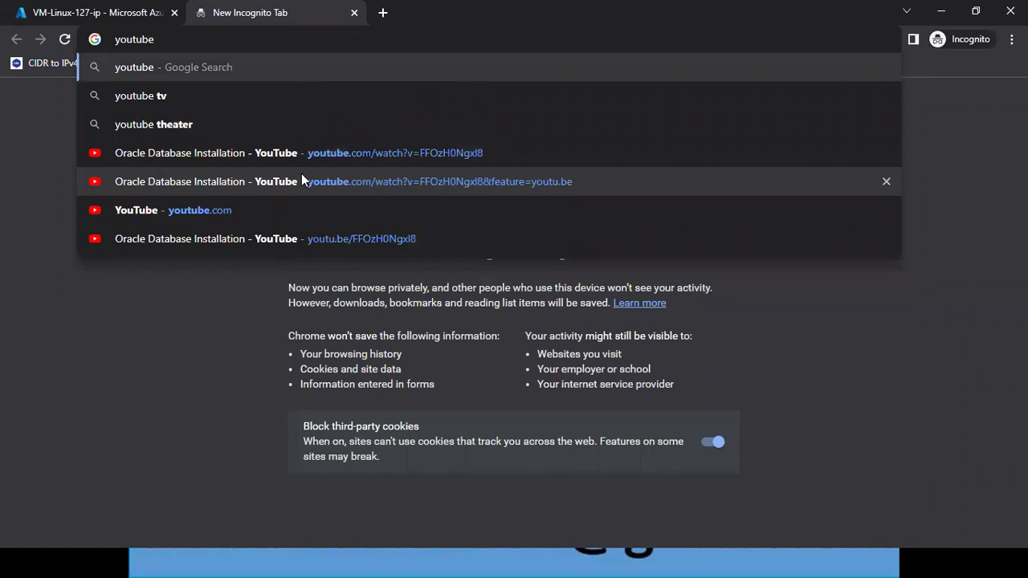
pyautogui.press('Return')
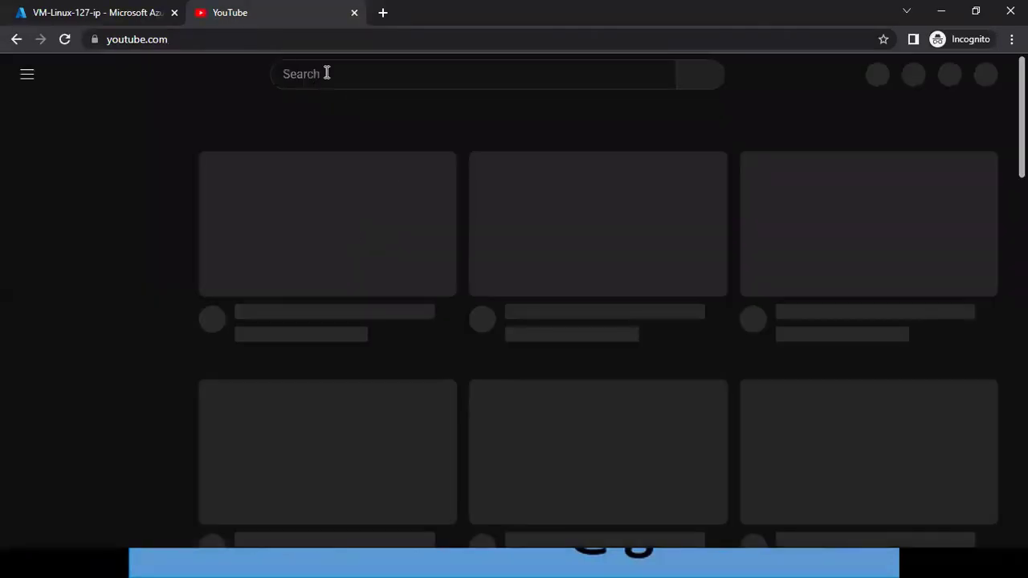
pyautogui.click(326, 73)
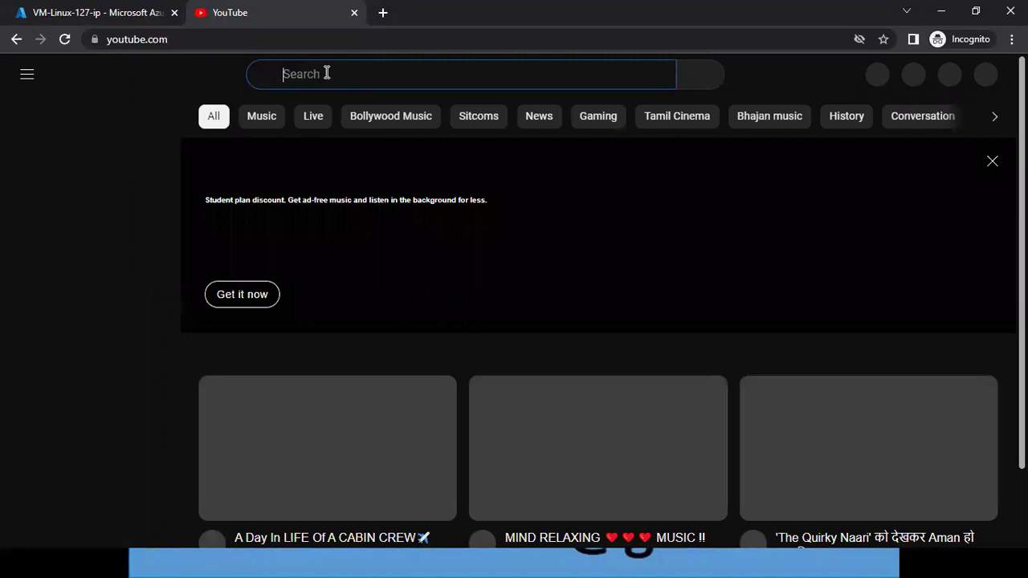
pyautogui.write('logiclabstechnologies')
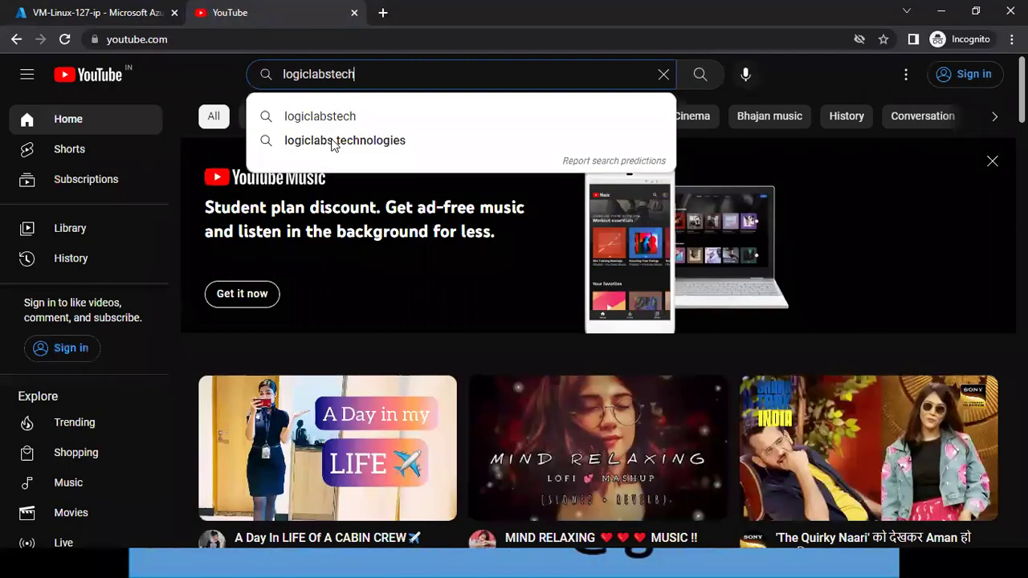
pyautogui.click(334, 142)
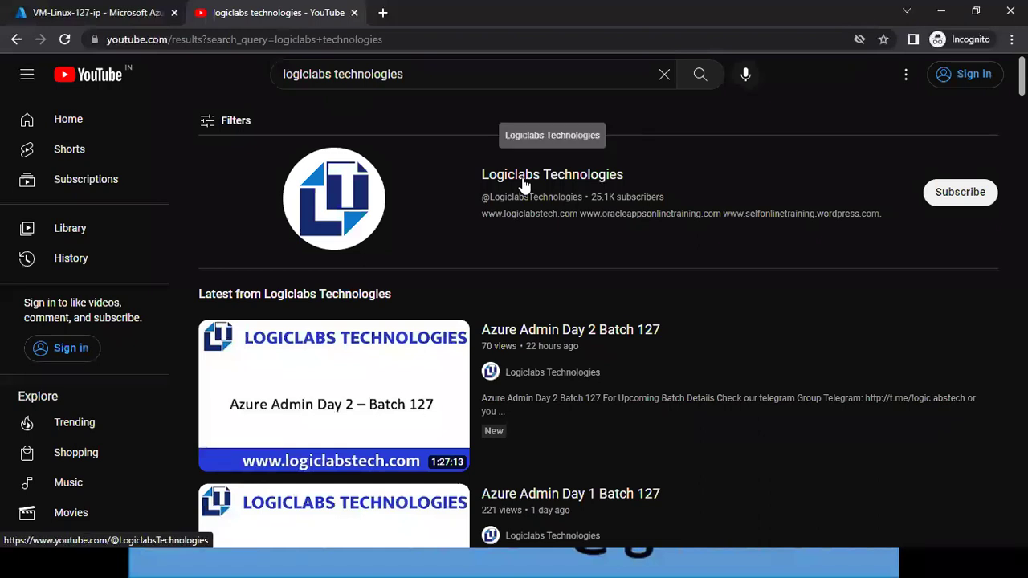
# - Open the Logiclabs Technologies channel's playlists and play all of the Azure playlist
pyautogui.click(522, 185)
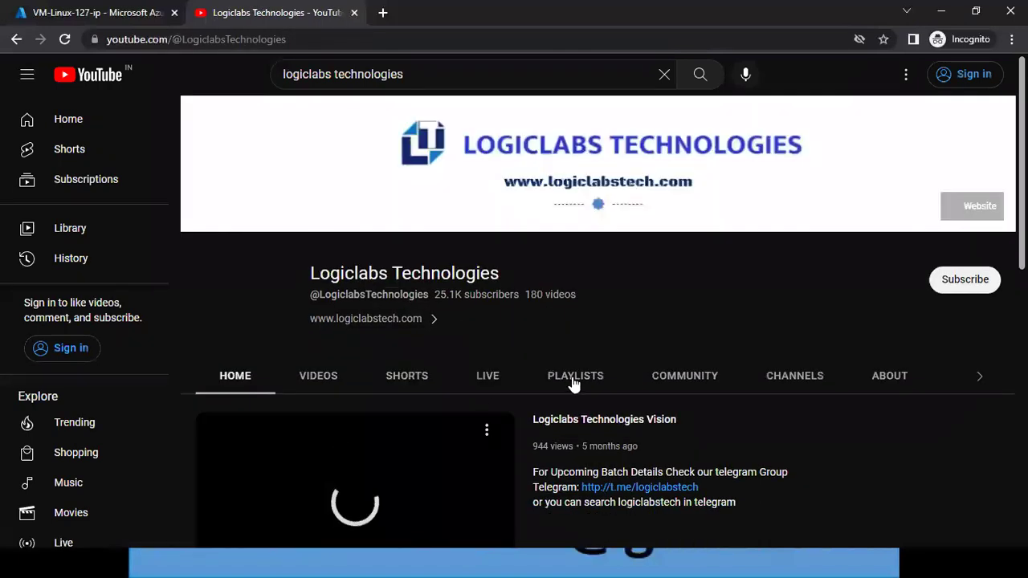
pyautogui.click(574, 382)
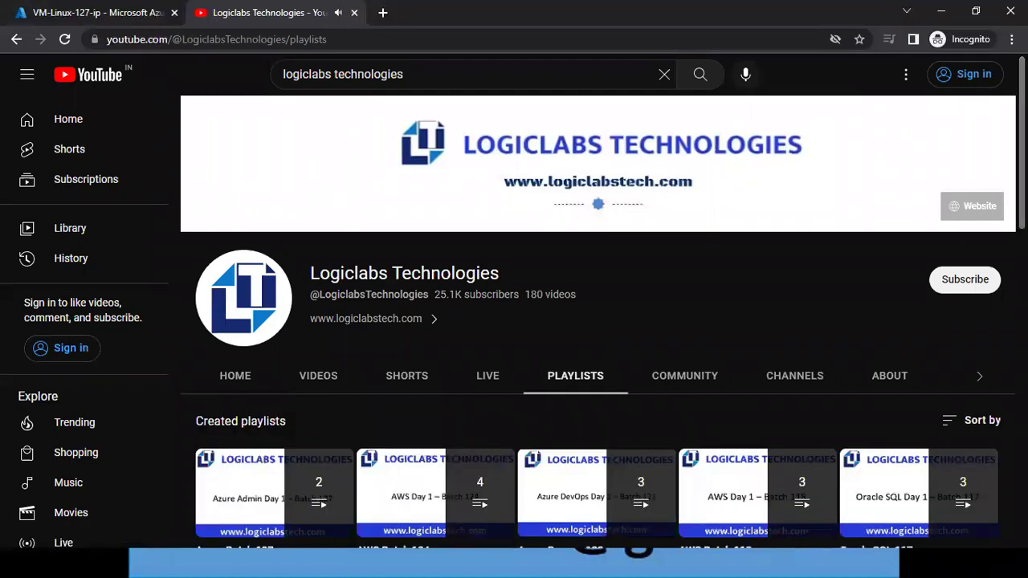
pyautogui.scroll(-2, 598, 322)
pyautogui.scroll(-1, 599, 321)
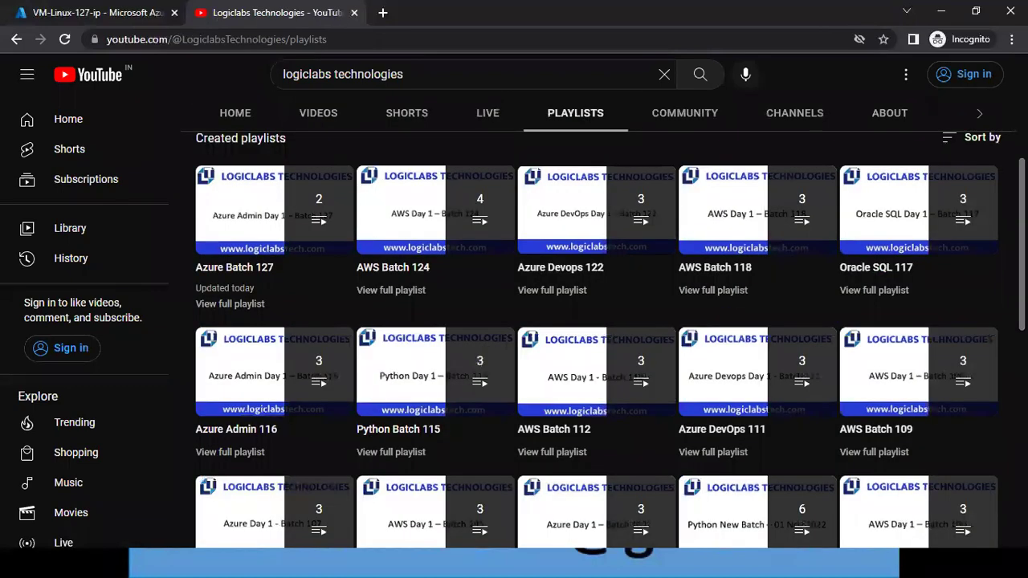
pyautogui.scroll(-1, 598, 321)
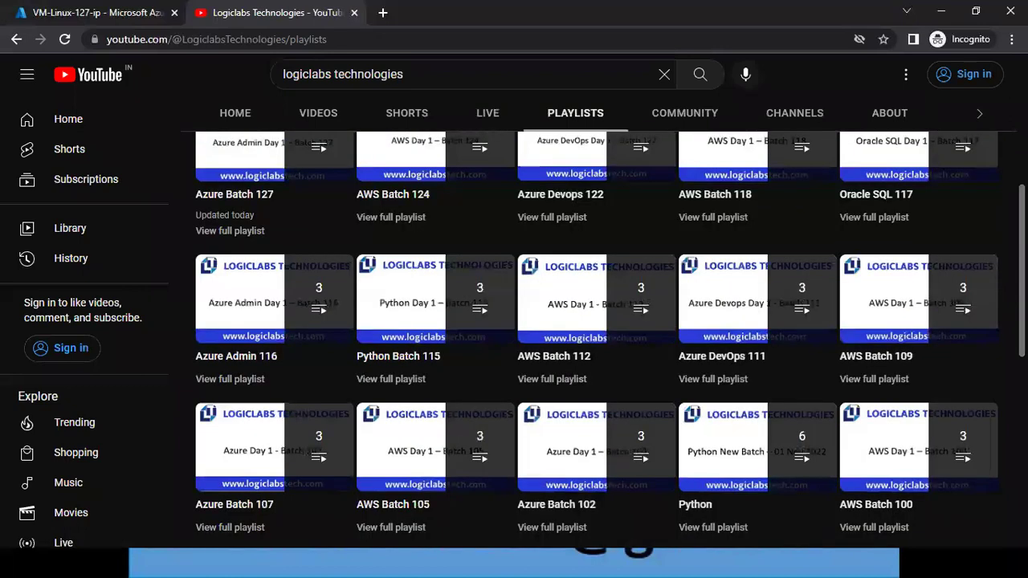
pyautogui.scroll(-2, 598, 321)
pyautogui.scroll(-4, 916, 353)
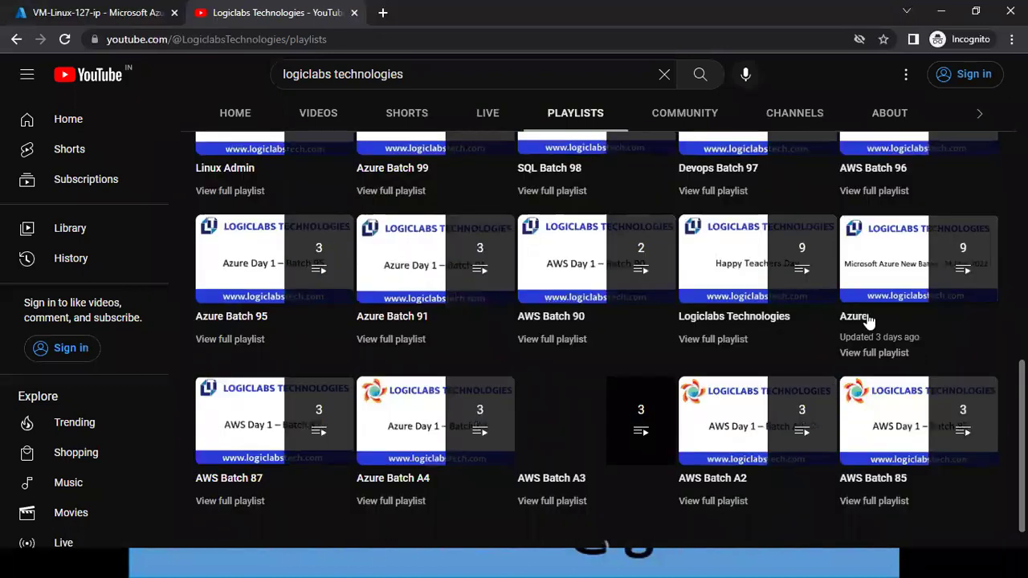
pyautogui.click(867, 322)
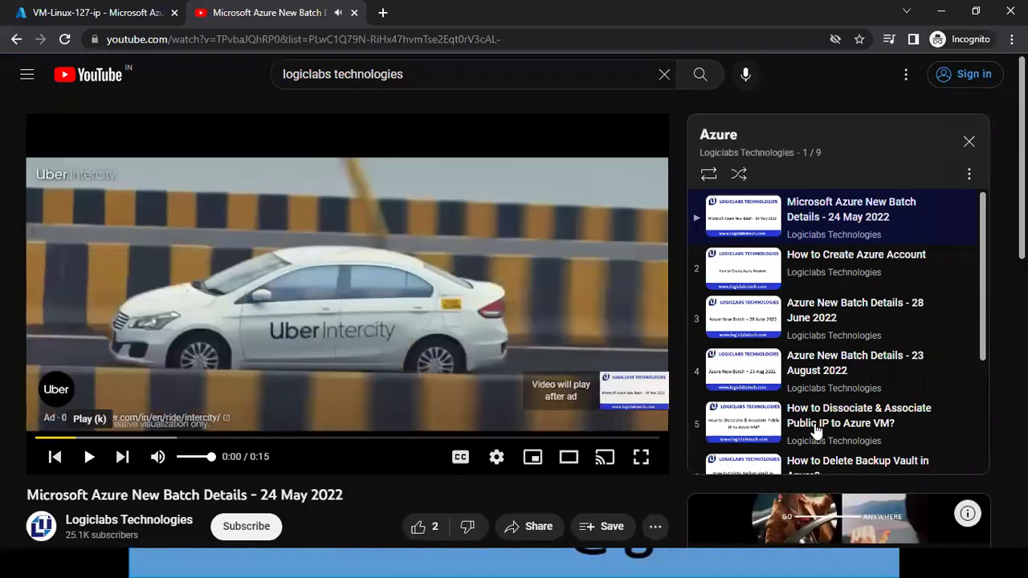
# - Open video 5 on dissociating a public IP, pause the ad, and close the YouTube tab
pyautogui.click(816, 431)
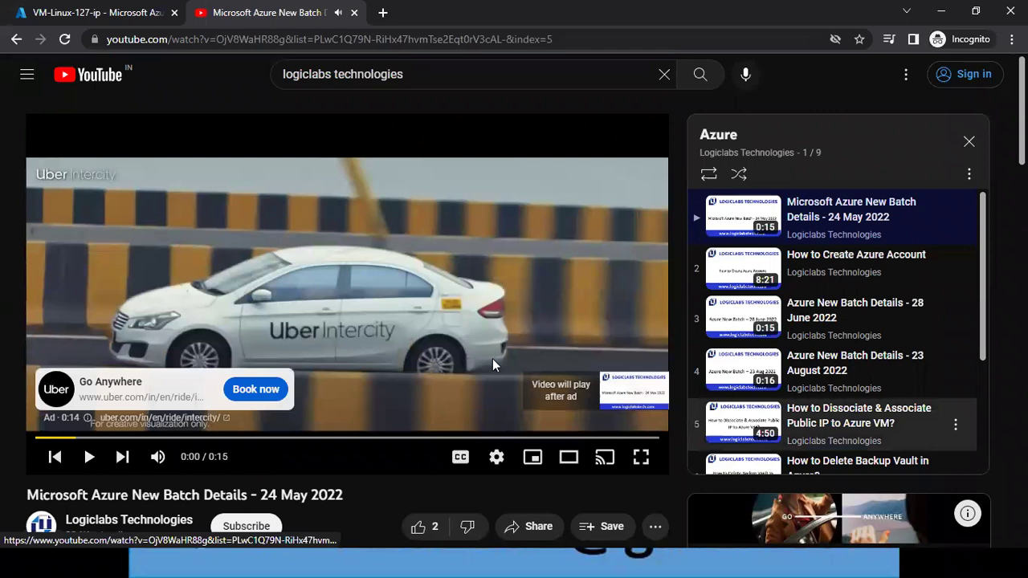
pyautogui.click(213, 40)
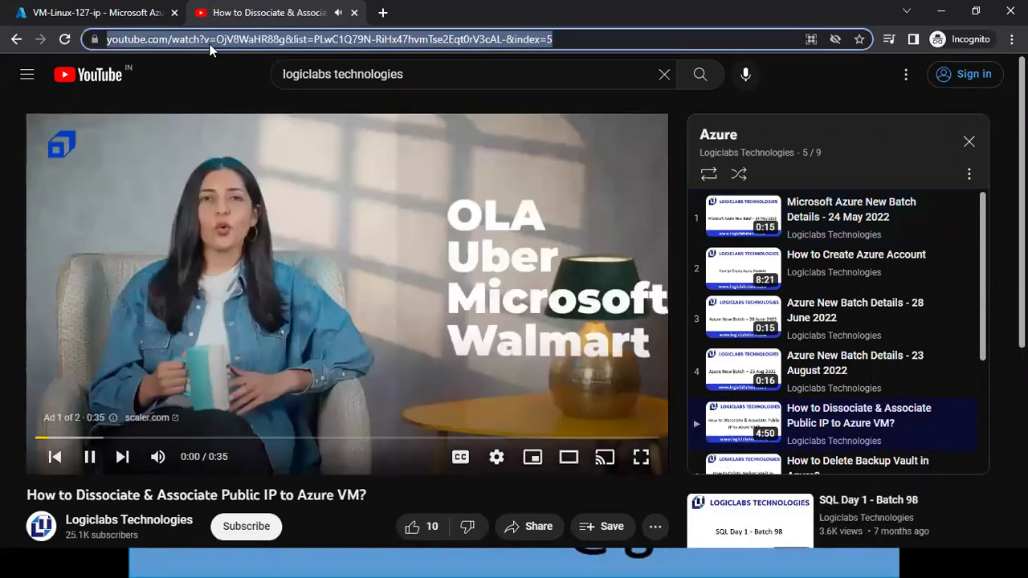
pyautogui.click(89, 458)
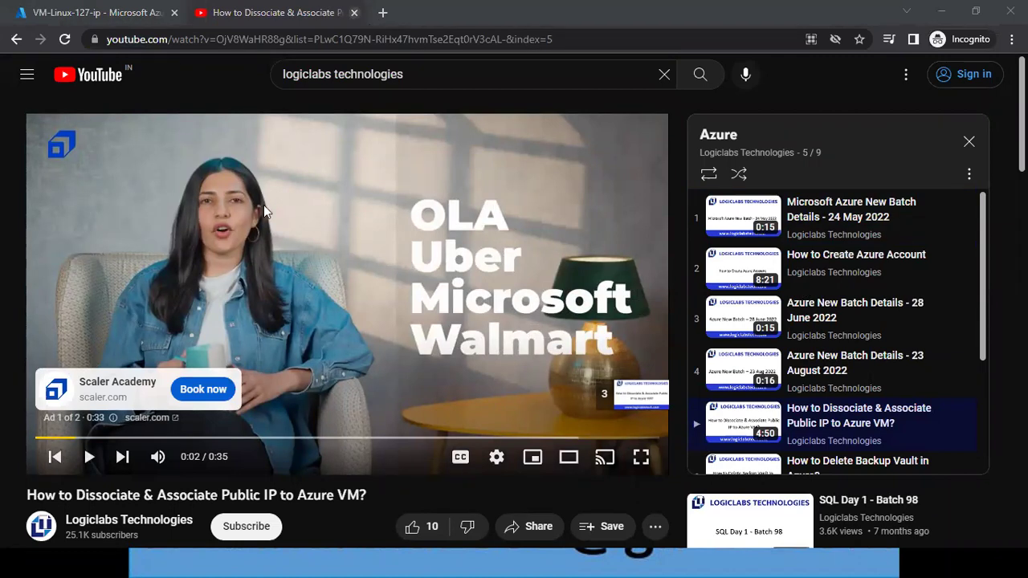
pyautogui.hotkey('ctrl', 'w')
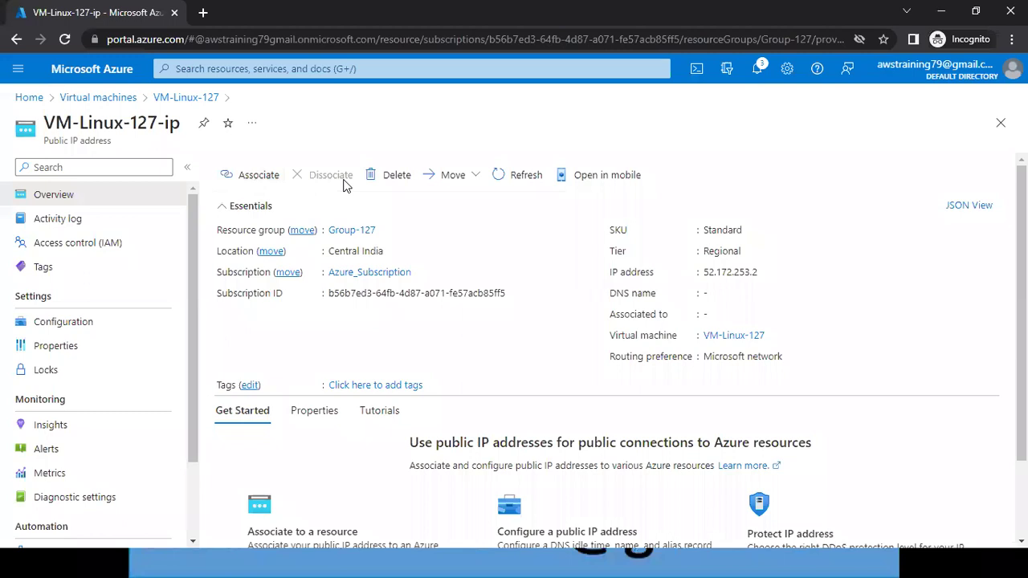
# - Reopen VM-Linux-127 from Virtual machines and confirm its Public IP address entry is now empty
pyautogui.click(120, 103)
pyautogui.click(76, 294)
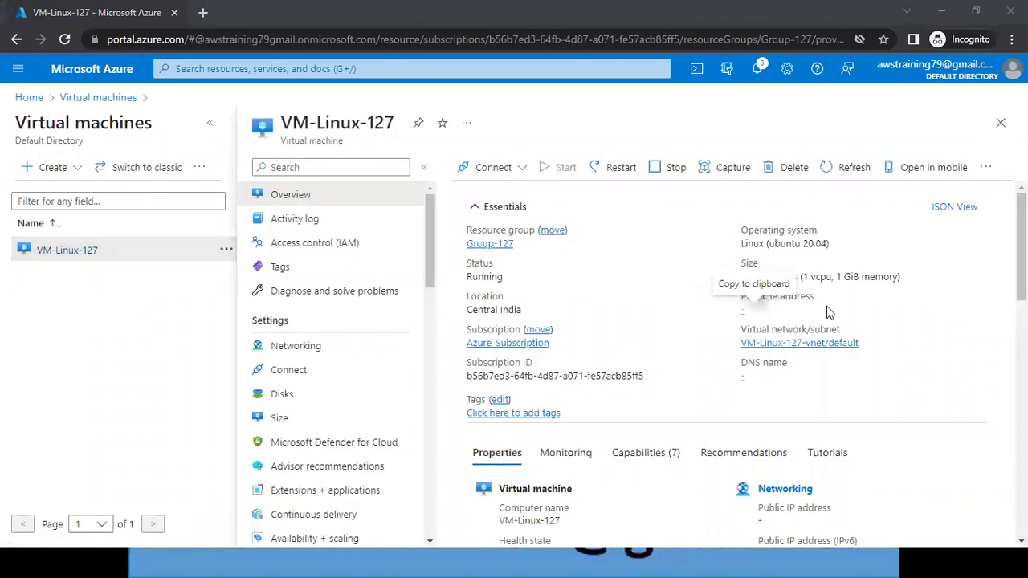
pyautogui.tripleClick(830, 312)
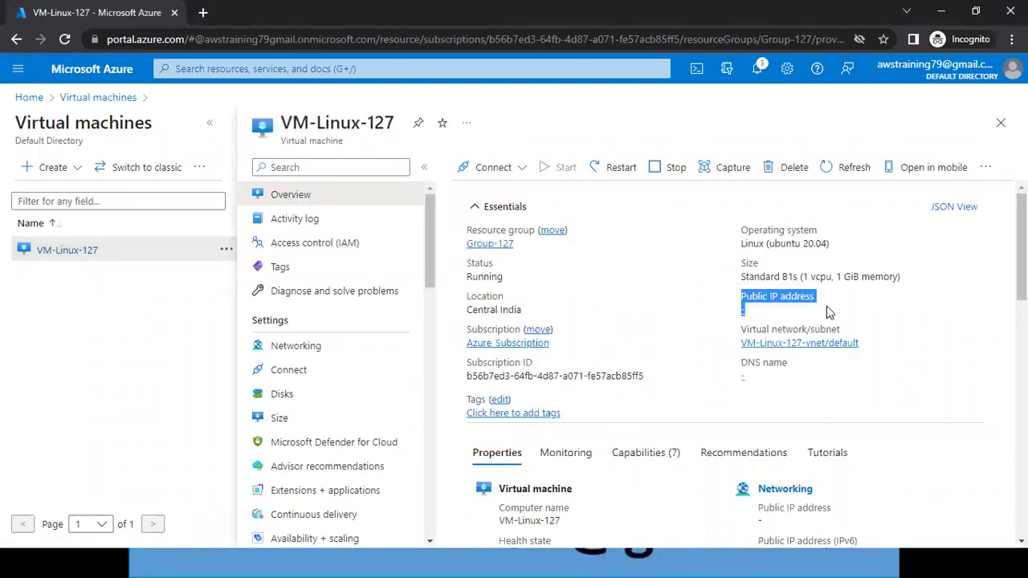
pyautogui.click(211, 126)
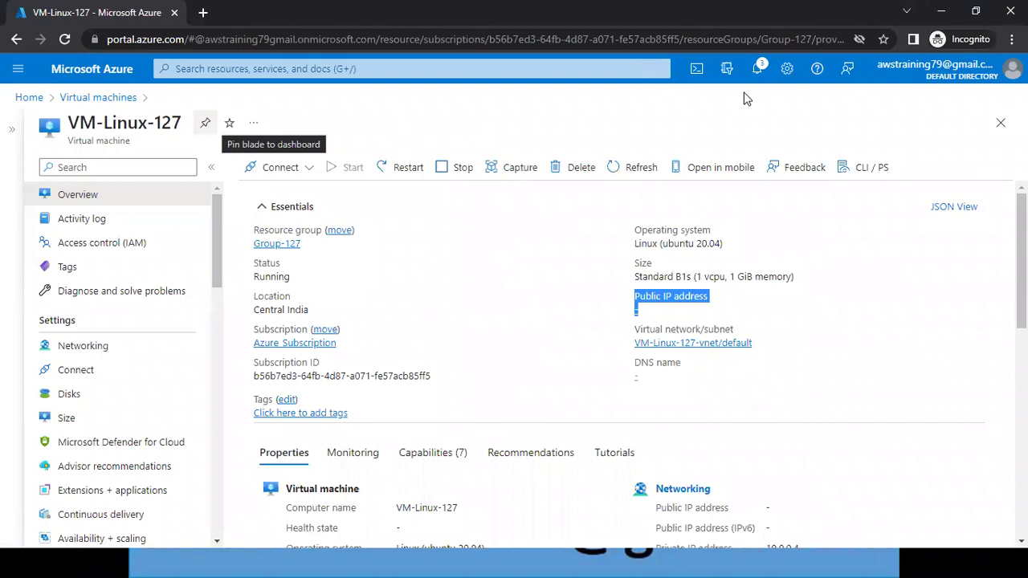
pyautogui.hotkey('alt', 'Tab')
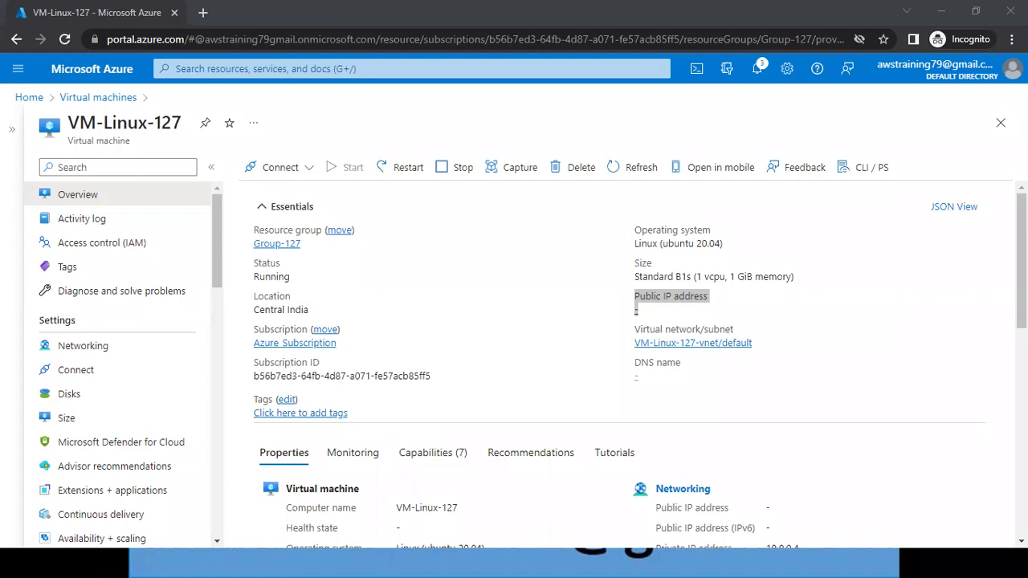
# - From Azure Home, search the portal for 'pub' to find Public IP addresses
pyautogui.click(116, 86)
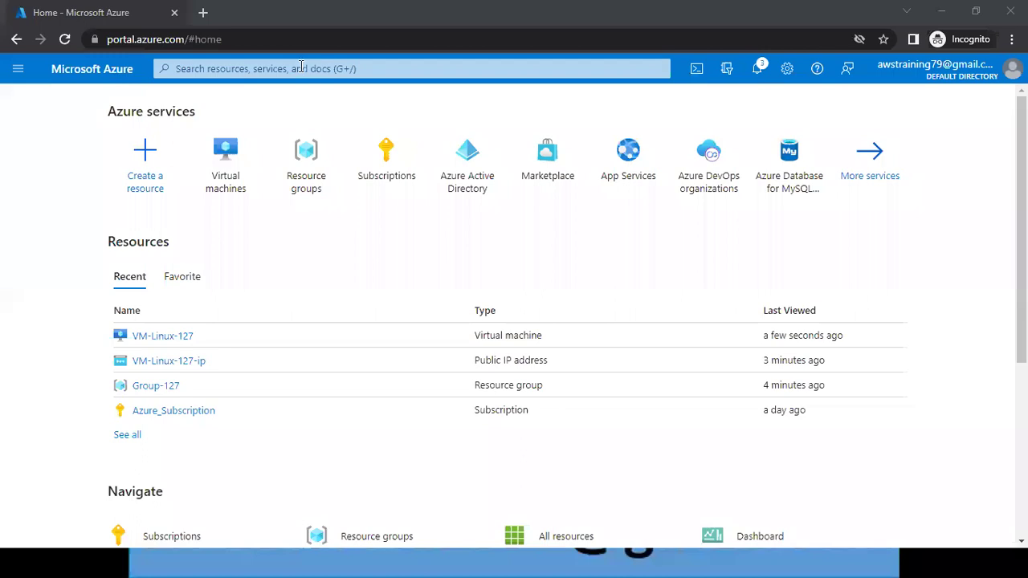
pyautogui.click(299, 67)
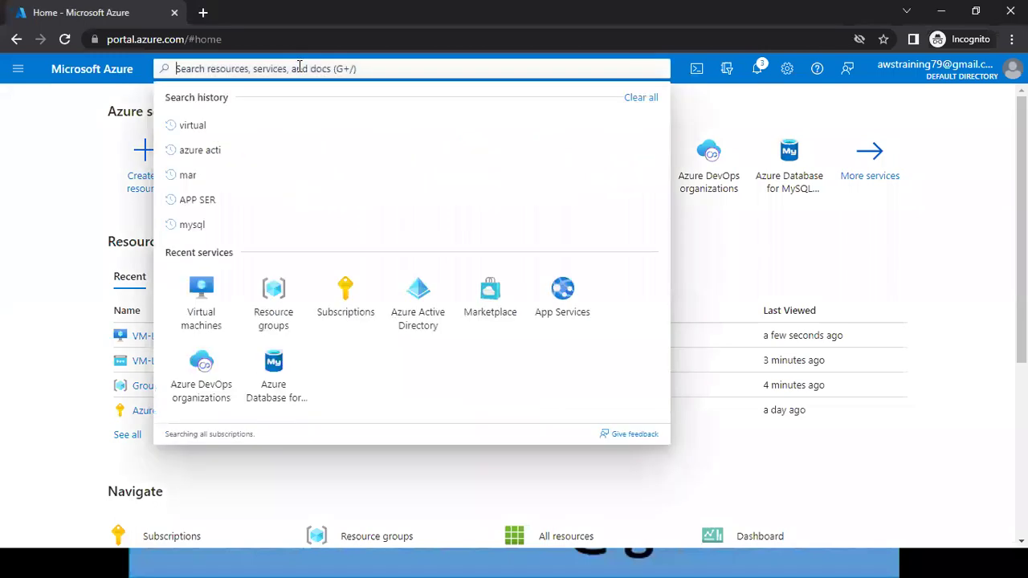
pyautogui.write('ubl')
pyautogui.press('BackSpace')
pyautogui.press('BackSpace')
pyautogui.press('BackSpace')
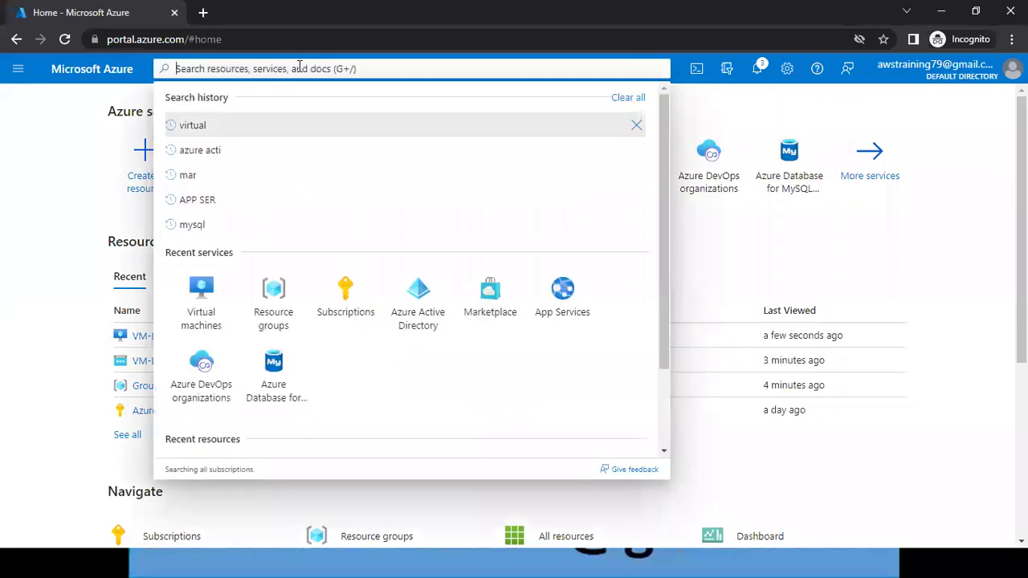
pyautogui.write('pub')
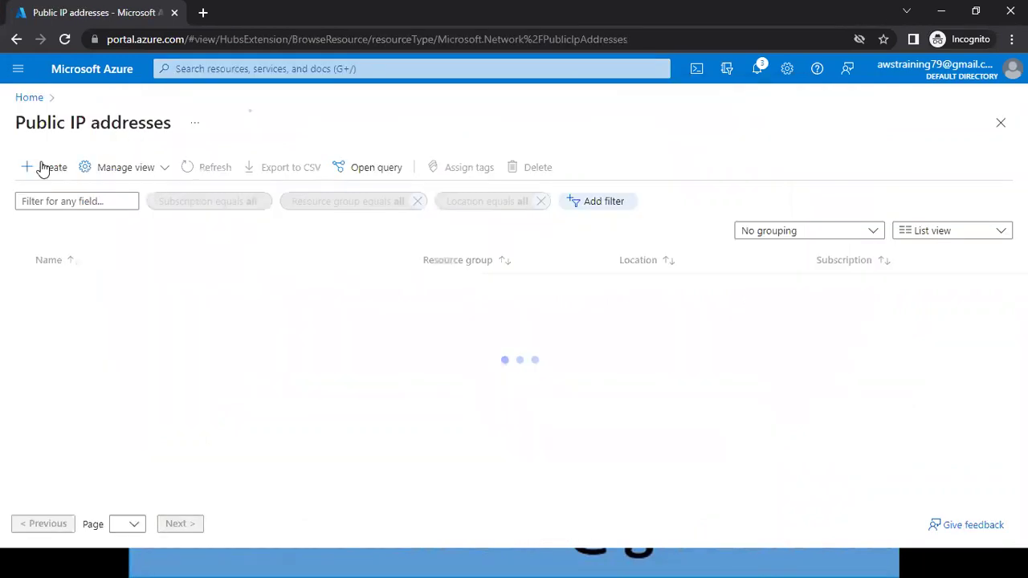
# - Review the Create public IP address form without submitting, then return to Home
pyautogui.click(45, 168)
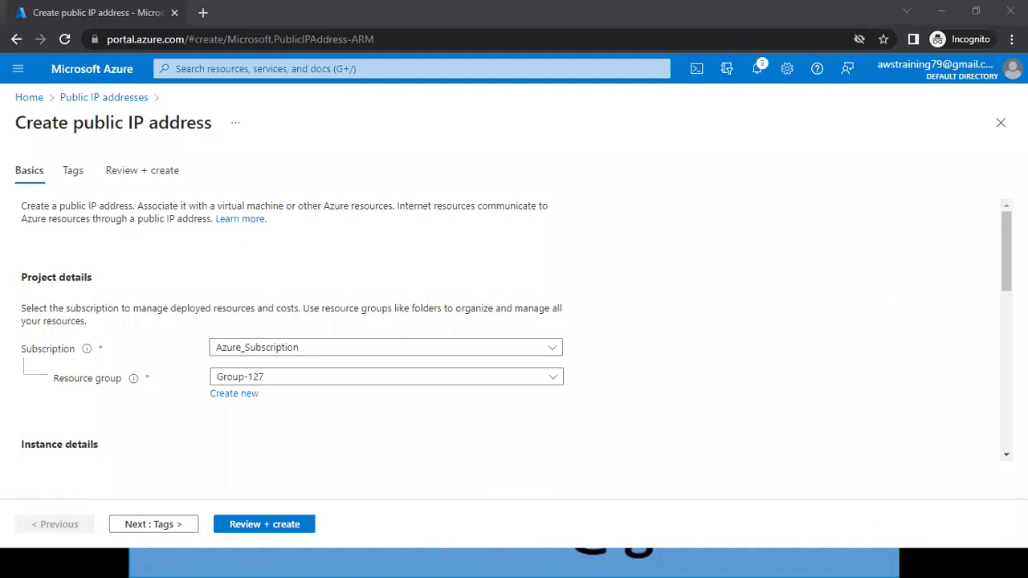
pyautogui.scroll(-5, 514, 330)
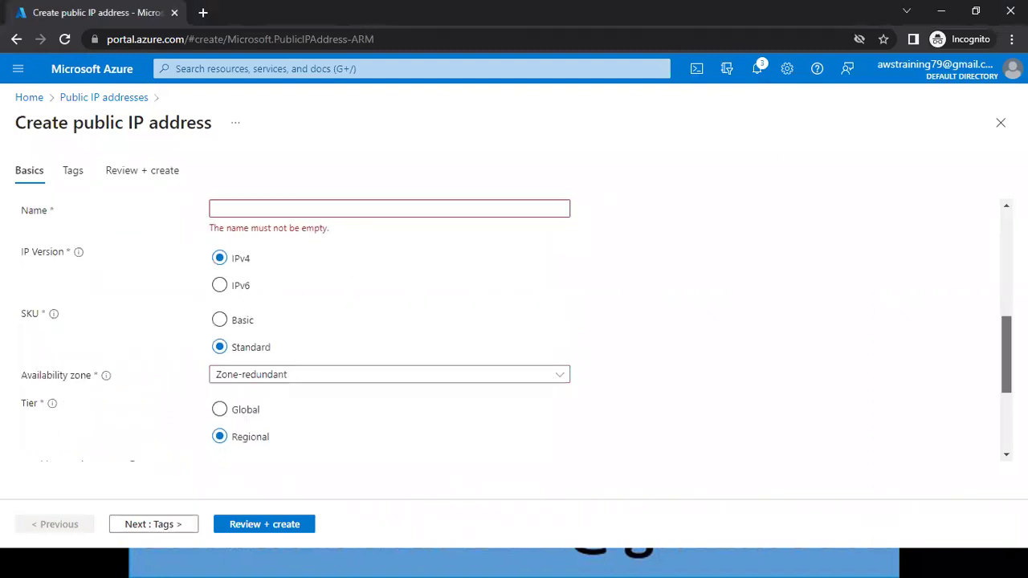
pyautogui.scroll(-3, 514, 329)
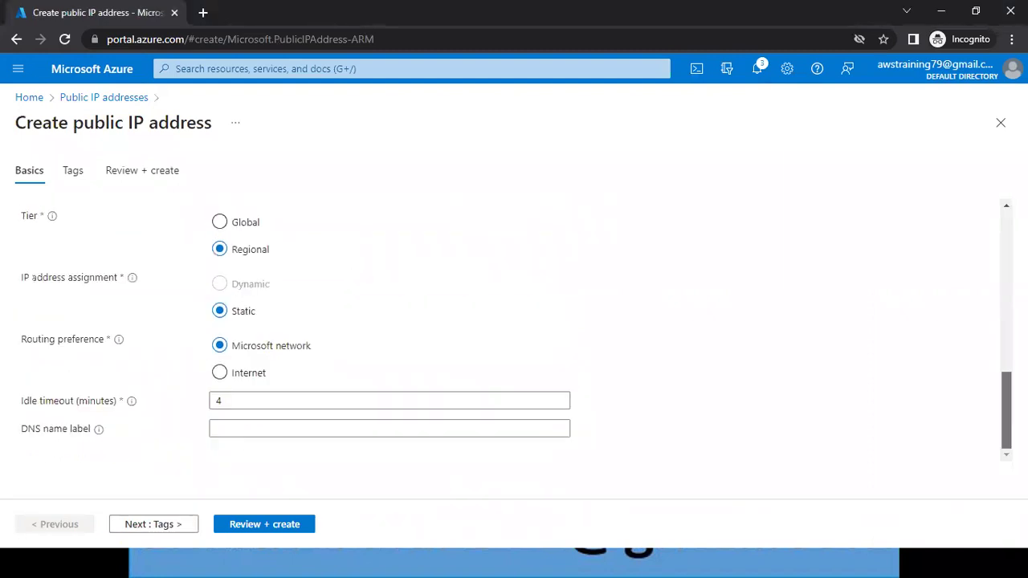
pyautogui.scroll(1, 514, 329)
pyautogui.scroll(10, 953, 248)
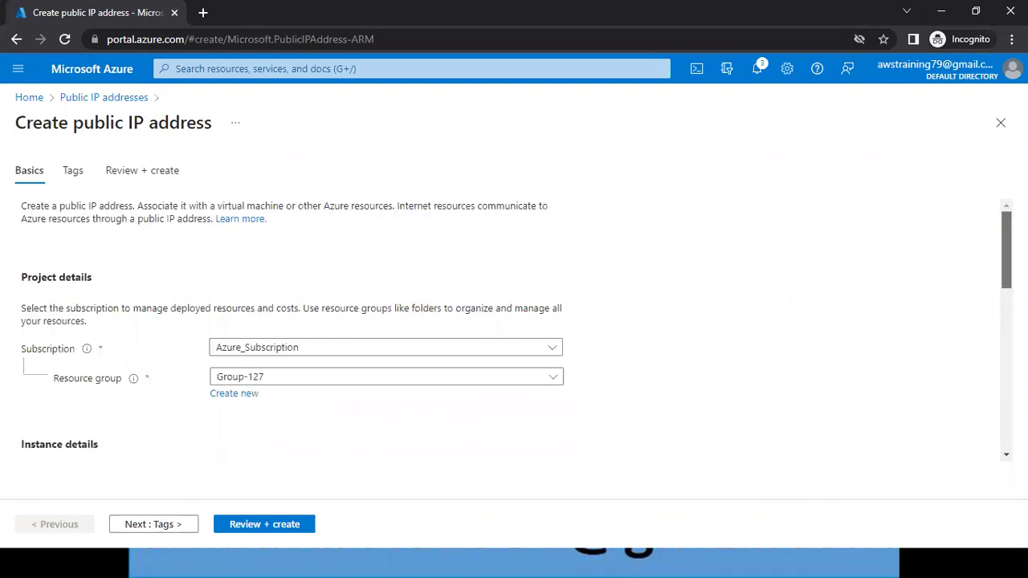
pyautogui.scroll(-10, 369, 312)
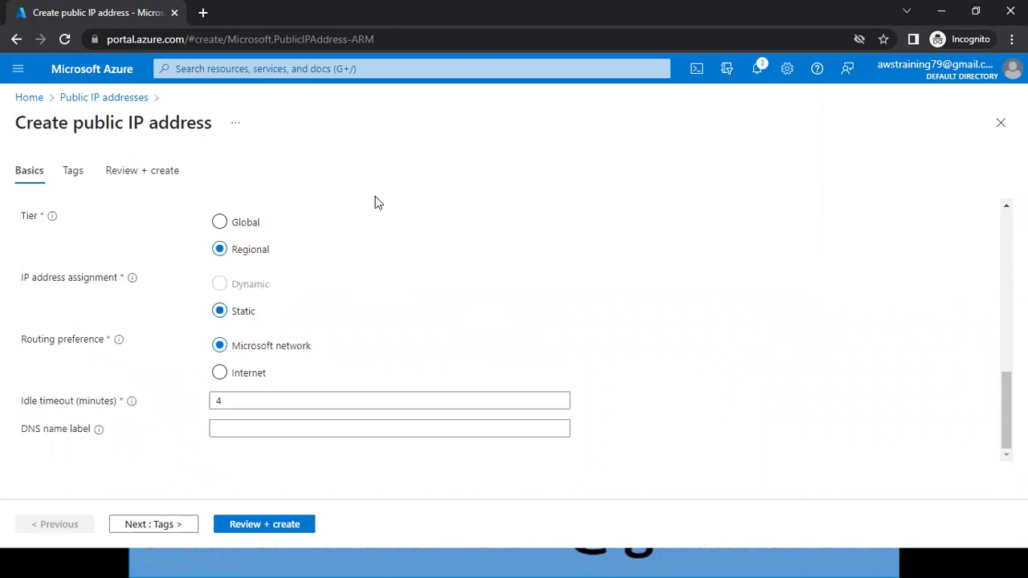
pyautogui.click(105, 98)
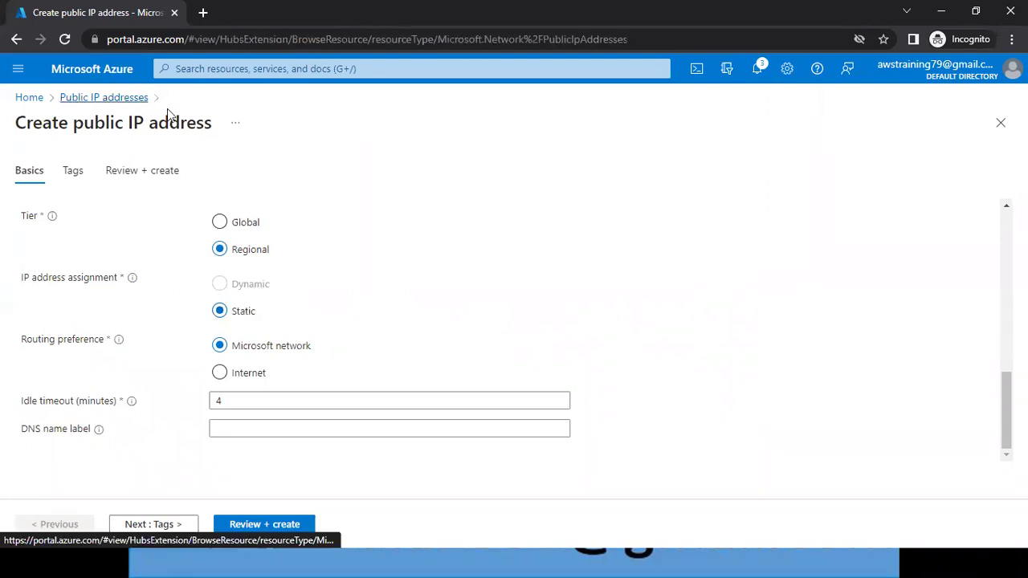
pyautogui.click(115, 82)
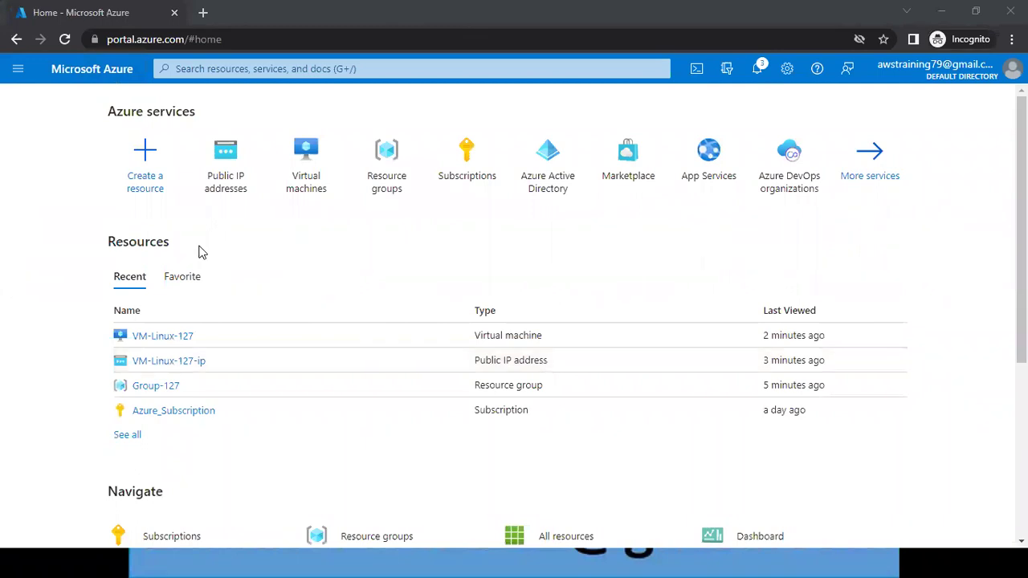
# - Google 'pem file' and highlight that PEM means Privacy Enhanced Mail
pyautogui.click(202, 13)
pyautogui.write('pem file')
pyautogui.press('Return')
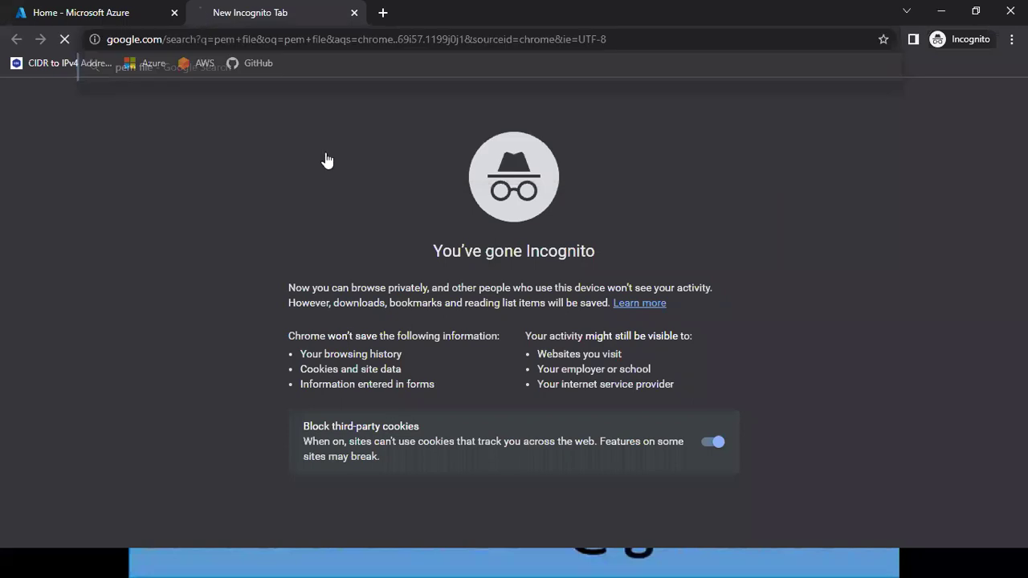
pyautogui.moveTo(141, 229); pyautogui.dragTo(291, 228)
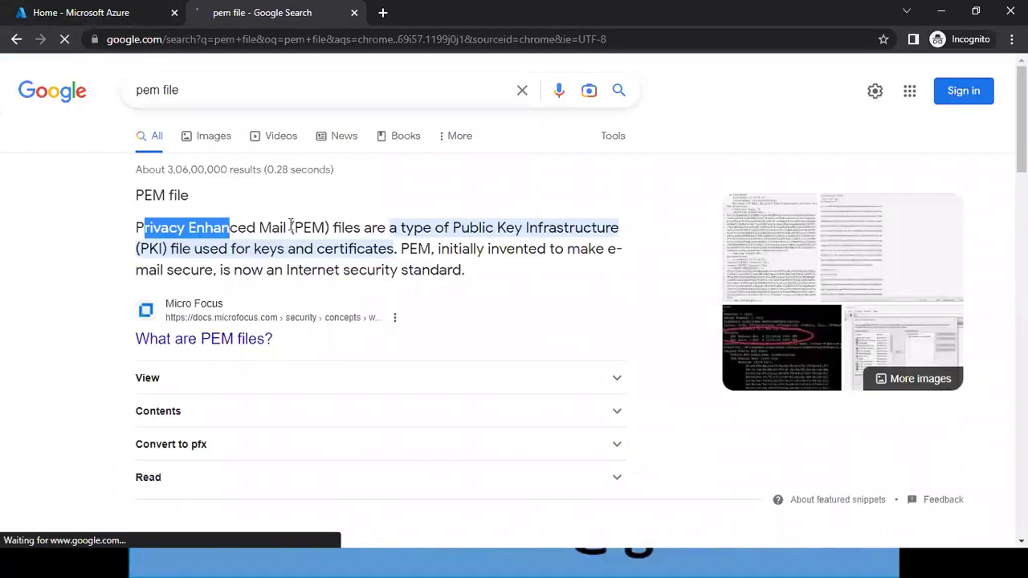
pyautogui.click(131, 236)
pyautogui.keyDown('shift'); pyautogui.click(284, 229); pyautogui.keyUp('shift')
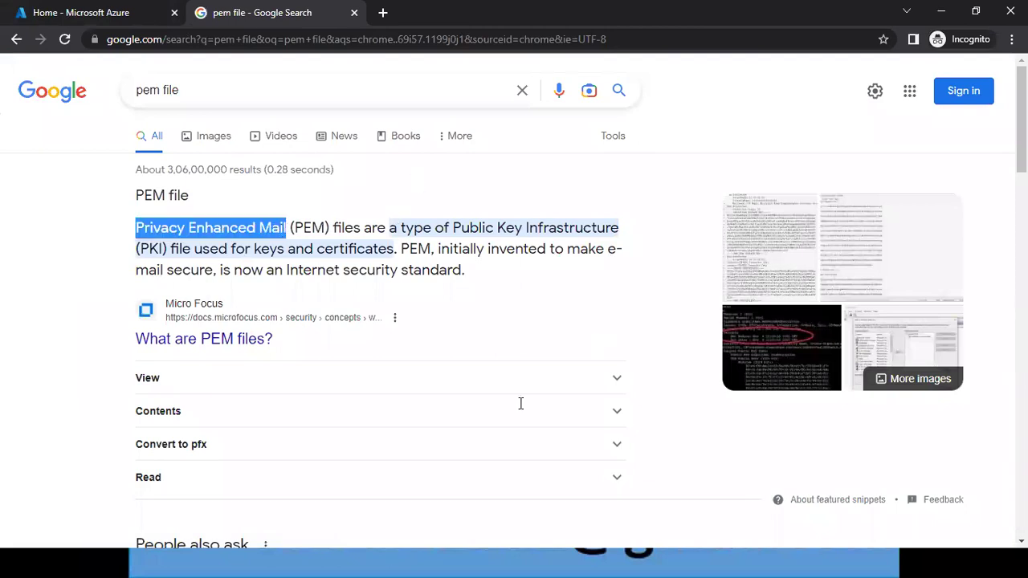
# - Search 'ppk file', highlight PuTTY Private Key Files, then close the search tab
pyautogui.click(159, 90)
pyautogui.press('BackSpace')
pyautogui.press('BackSpace')
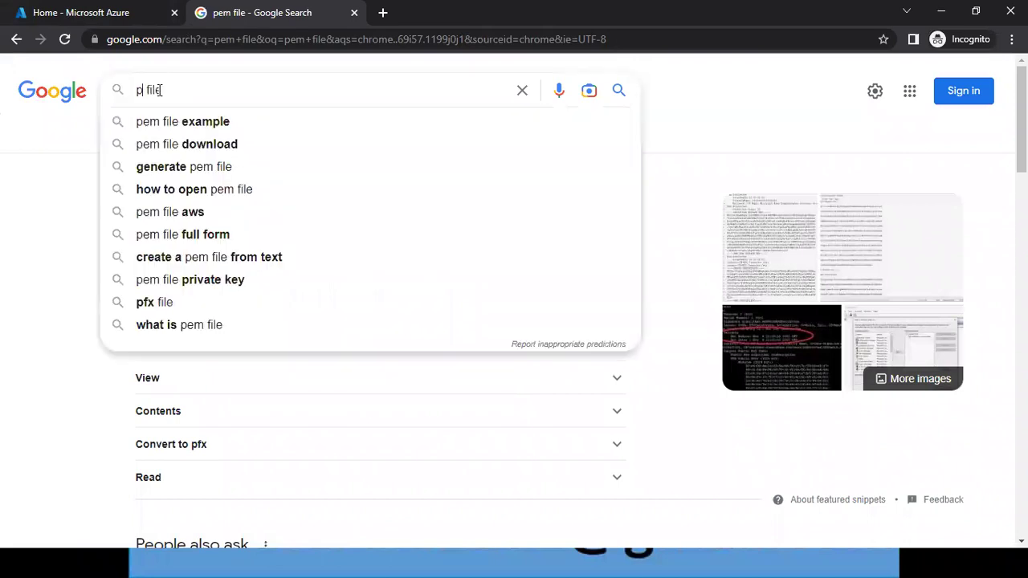
pyautogui.write('pk')
pyautogui.press('Return')
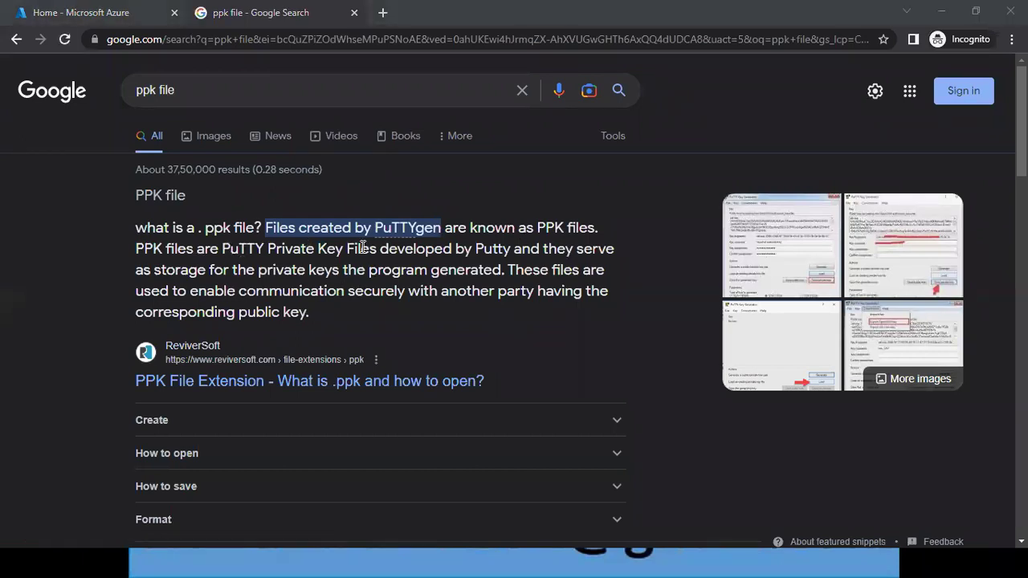
pyautogui.moveTo(223, 248); pyautogui.dragTo(377, 249)
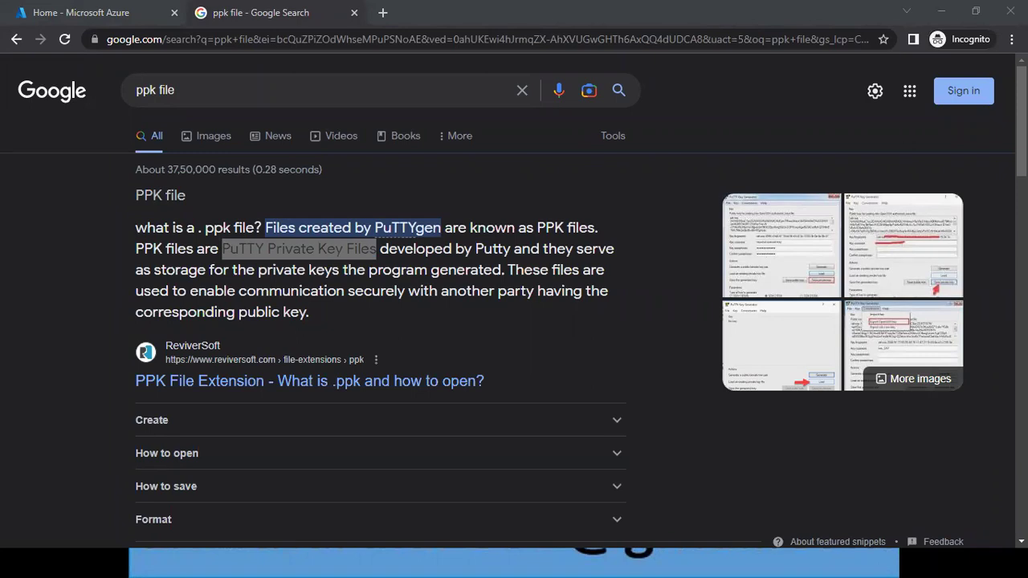
pyautogui.click(260, 17)
pyautogui.hotkey('ctrl', 'w')
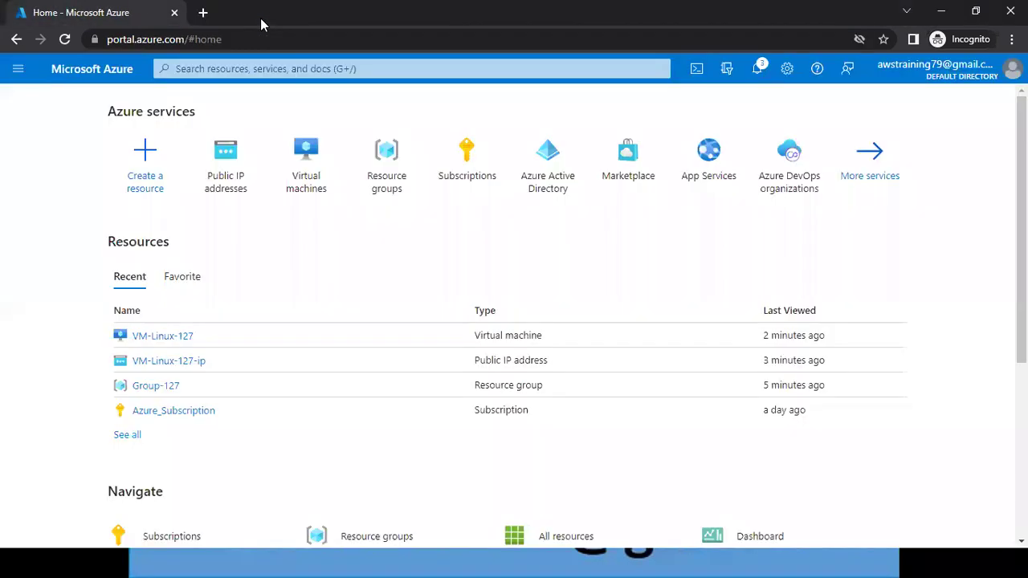
# - Leave the browser and bring up the PowerPoint slide show 'Azure, Linux VM – Password'
pyautogui.hotkey('alt', 'Tab')
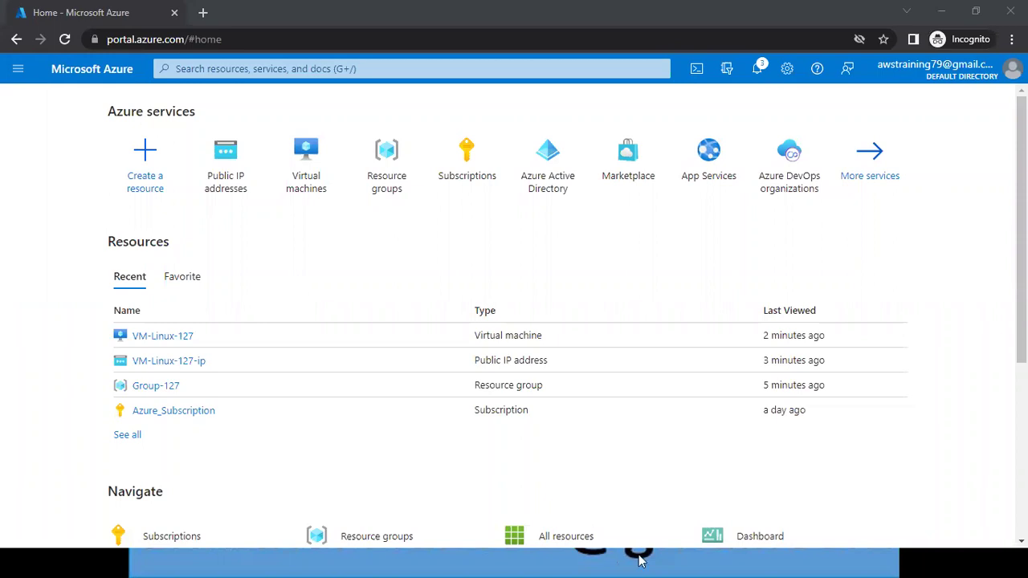
pyautogui.press('super')
pyautogui.moveTo(641, 564)
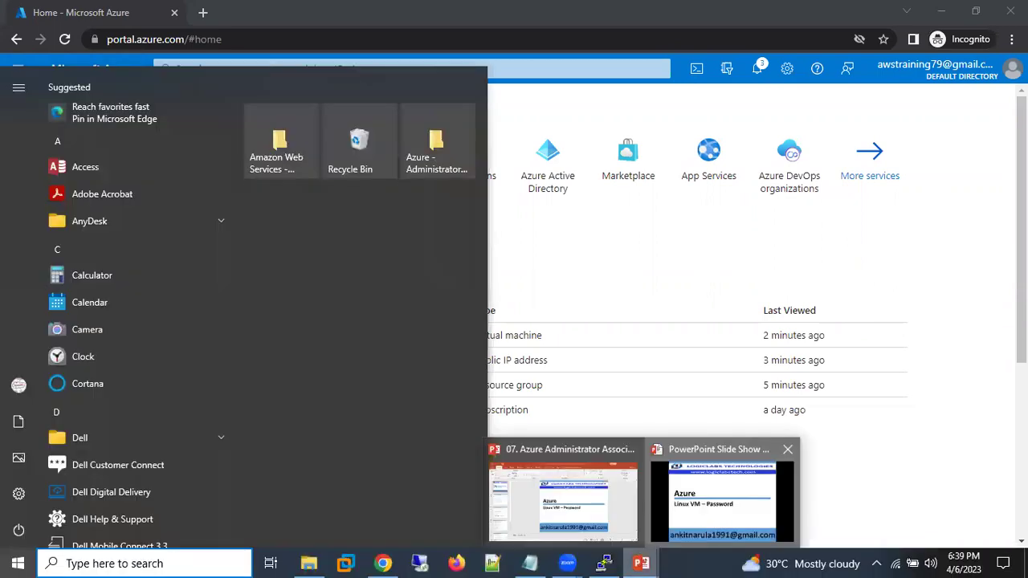
pyautogui.click(722, 498)
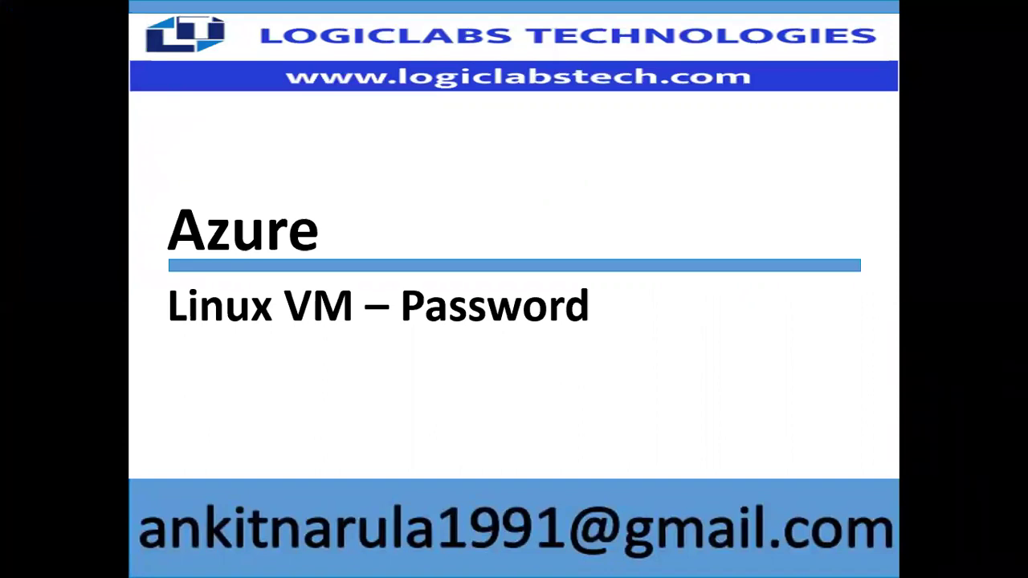
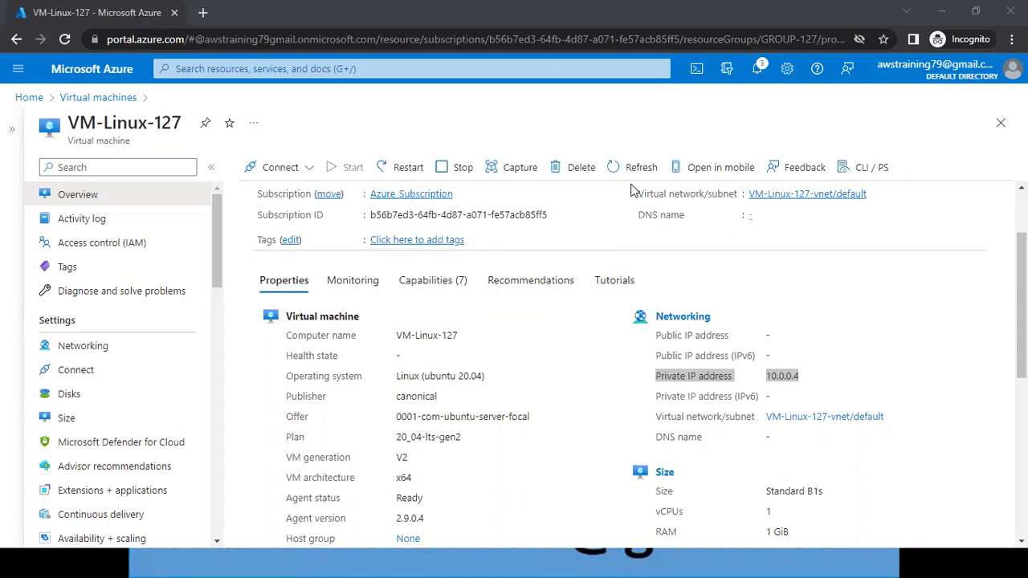
pyautogui.click(207, 14)
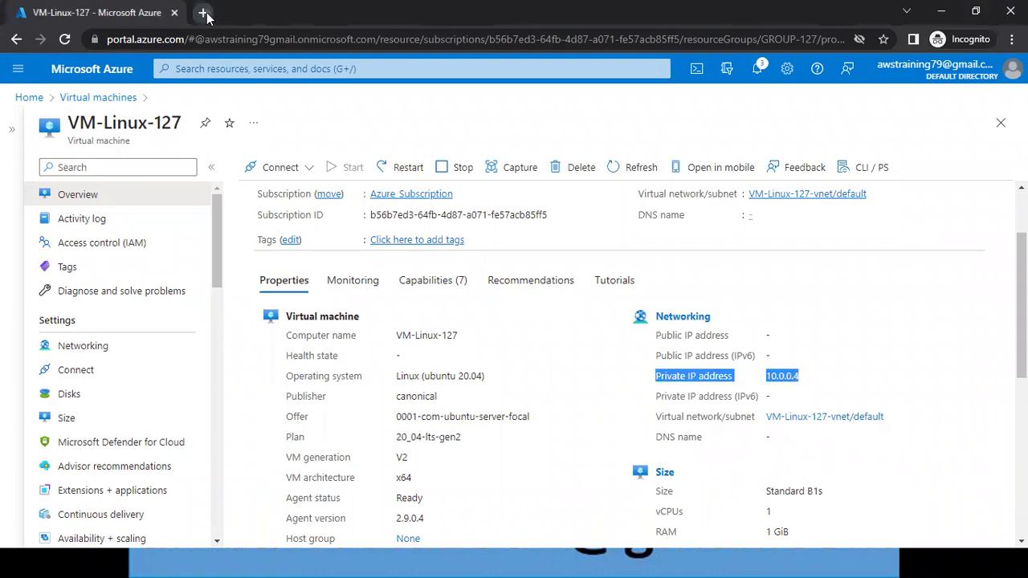
pyautogui.click(207, 14)
pyautogui.write('logiclabstech.com')
pyautogui.press('Return')
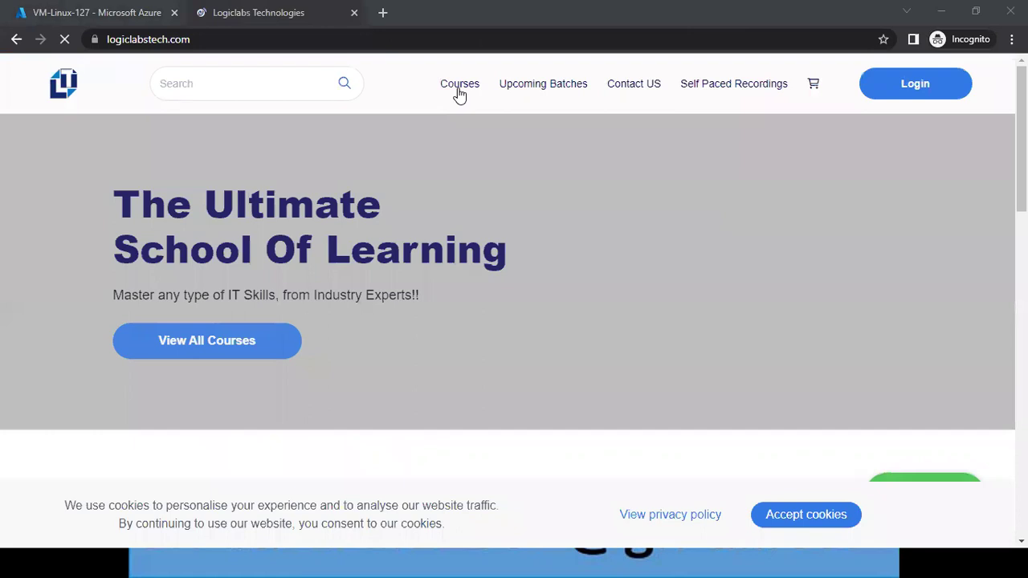
pyautogui.click(460, 94)
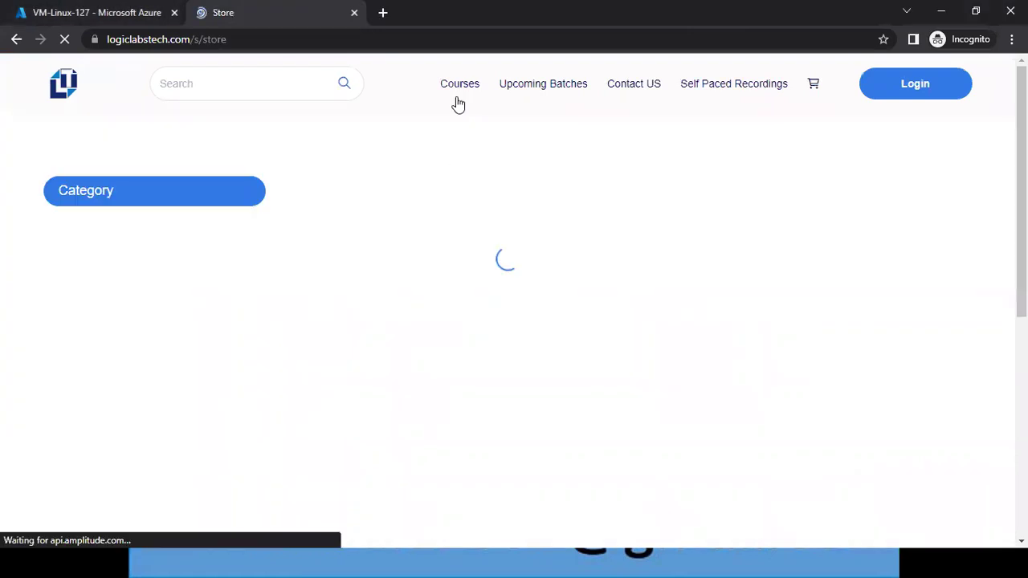
pyautogui.scroll(-10, 182, 220)
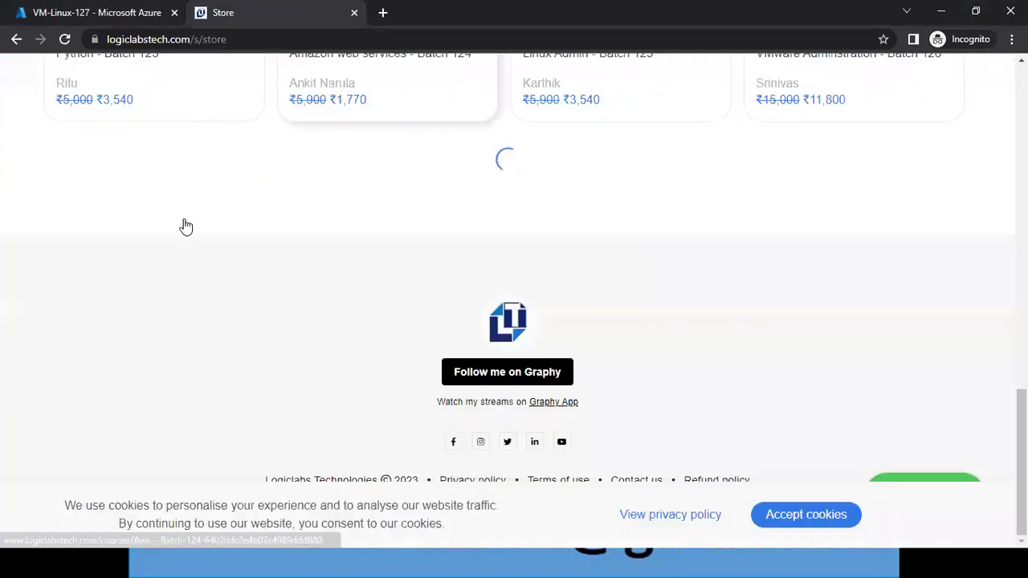
pyautogui.click(184, 225)
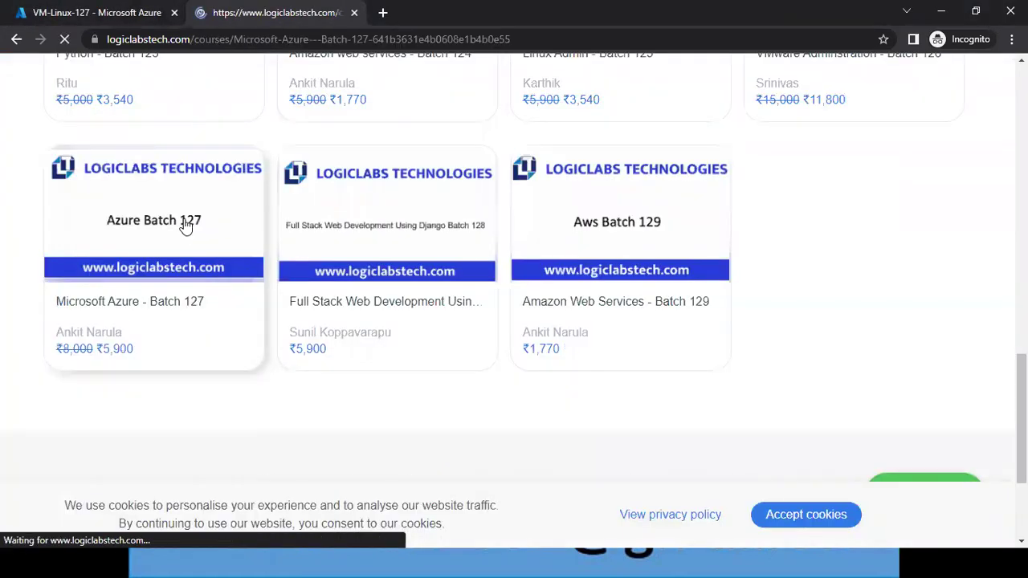
pyautogui.scroll(-10, 153, 173)
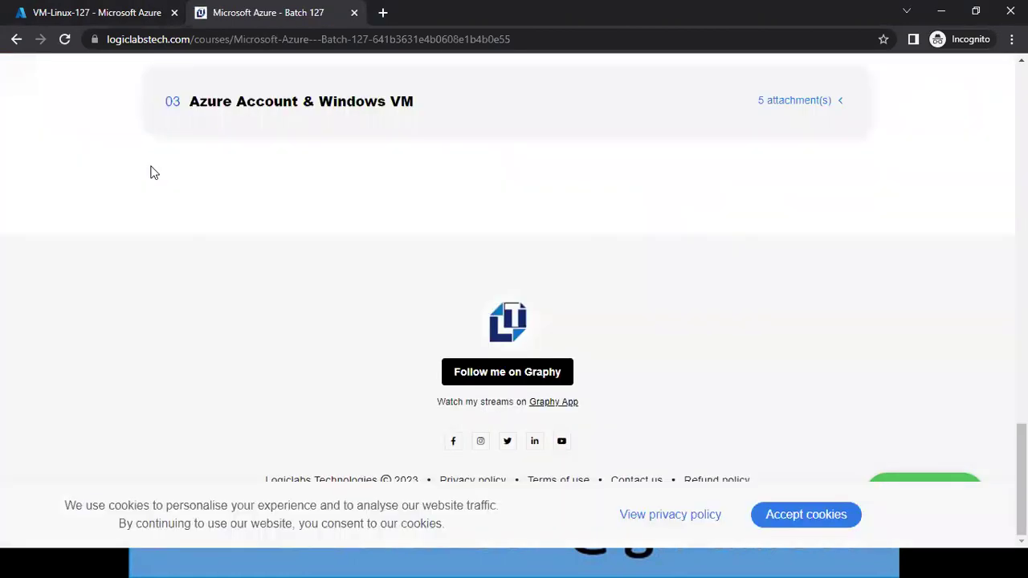
pyautogui.click(737, 142)
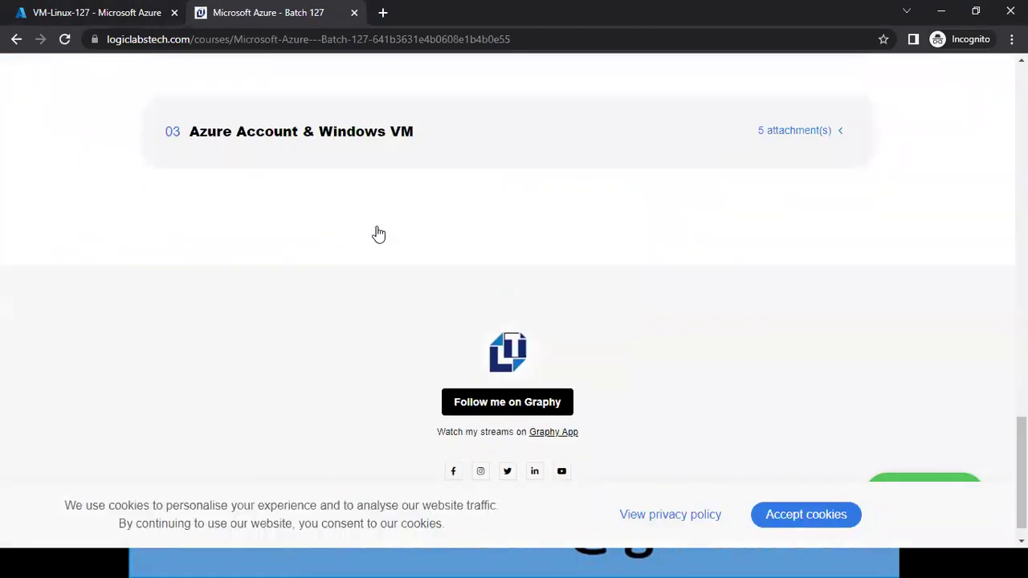
pyautogui.keyDown('shift'); pyautogui.click(478, 370); pyautogui.keyUp('shift')
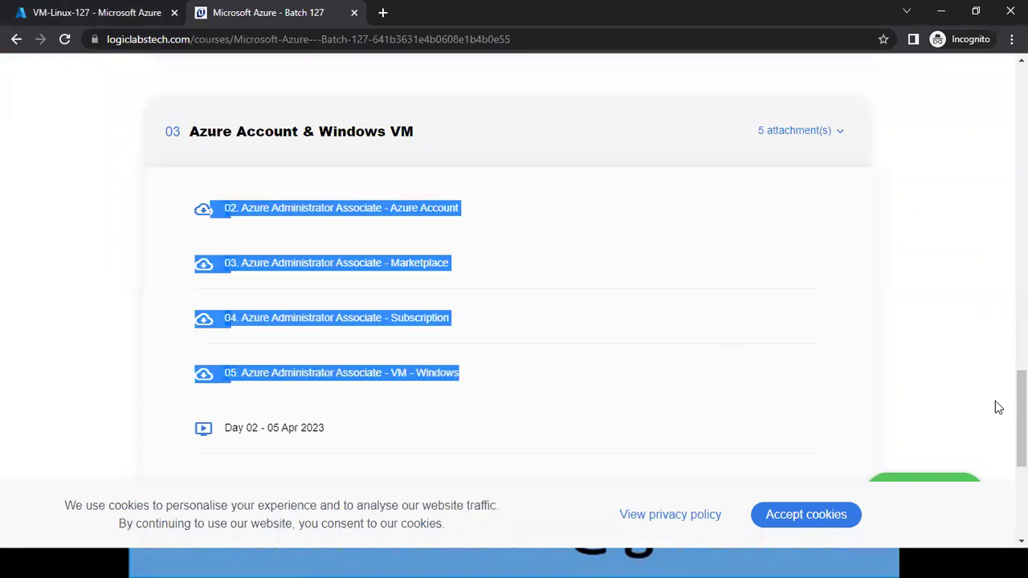
pyautogui.scroll(3, 747, 340)
pyautogui.click(737, 294)
pyautogui.click(224, 354)
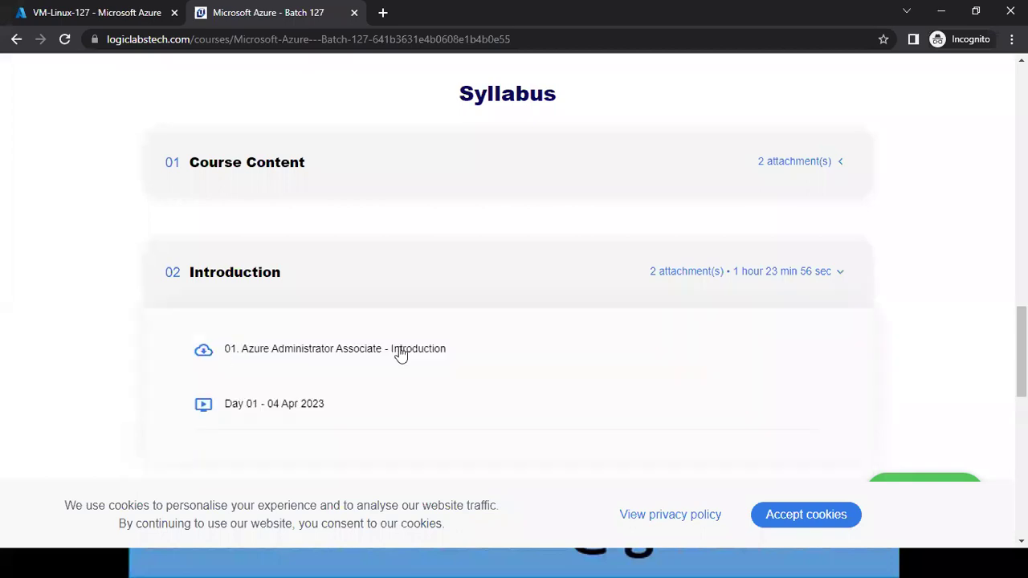
pyautogui.keyDown('shift'); pyautogui.click(576, 351); pyautogui.keyUp('shift')
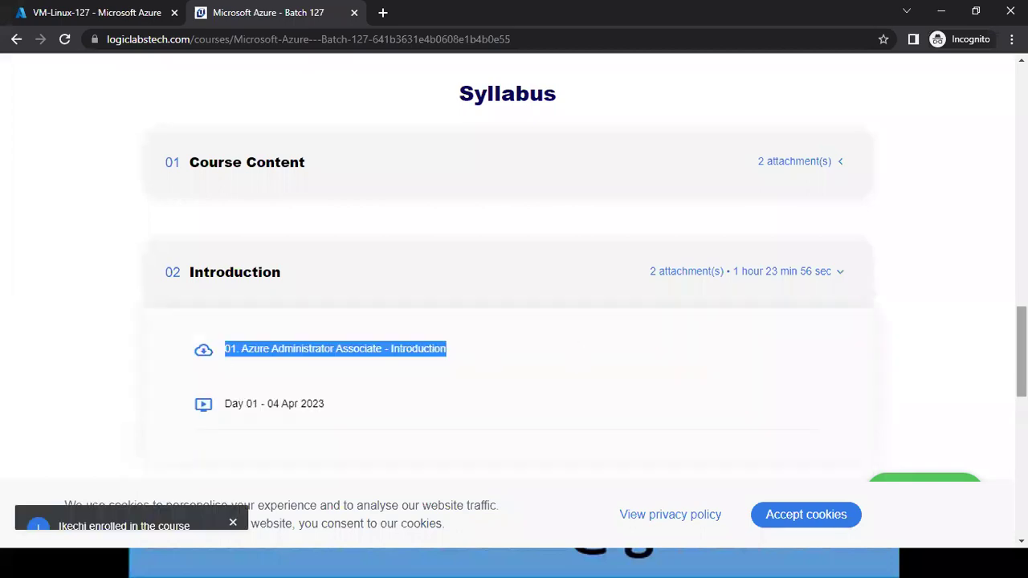
pyautogui.scroll(-4, 510, 386)
pyautogui.scroll(-1, 453, 372)
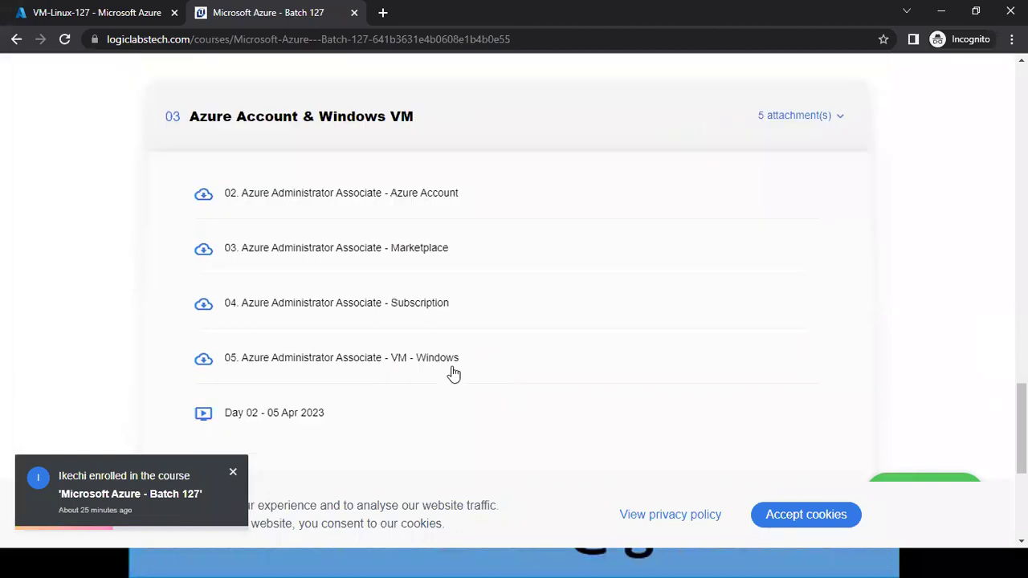
pyautogui.keyDown('shift'); pyautogui.click(230, 357); pyautogui.keyUp('shift')
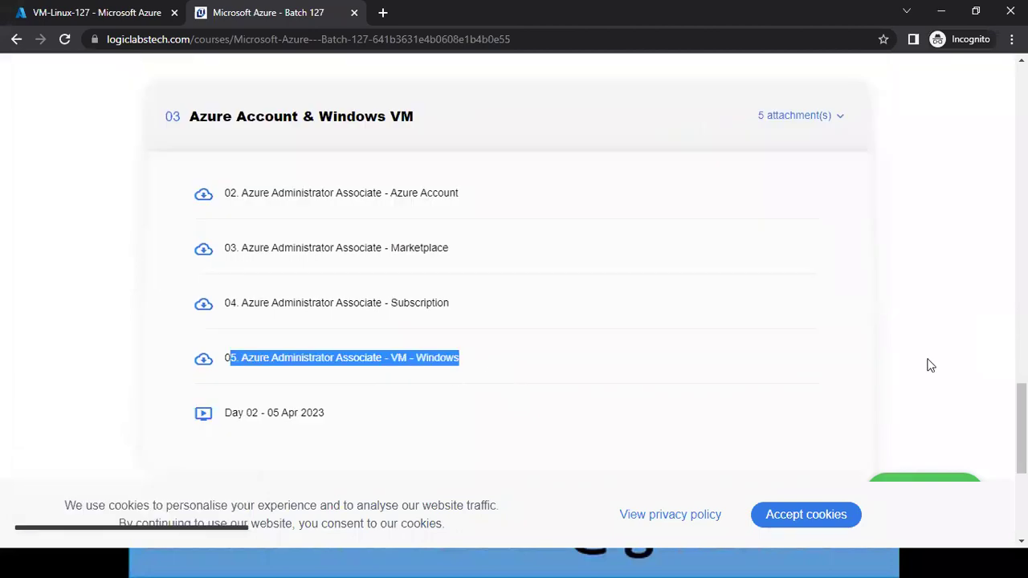
pyautogui.click(806, 515)
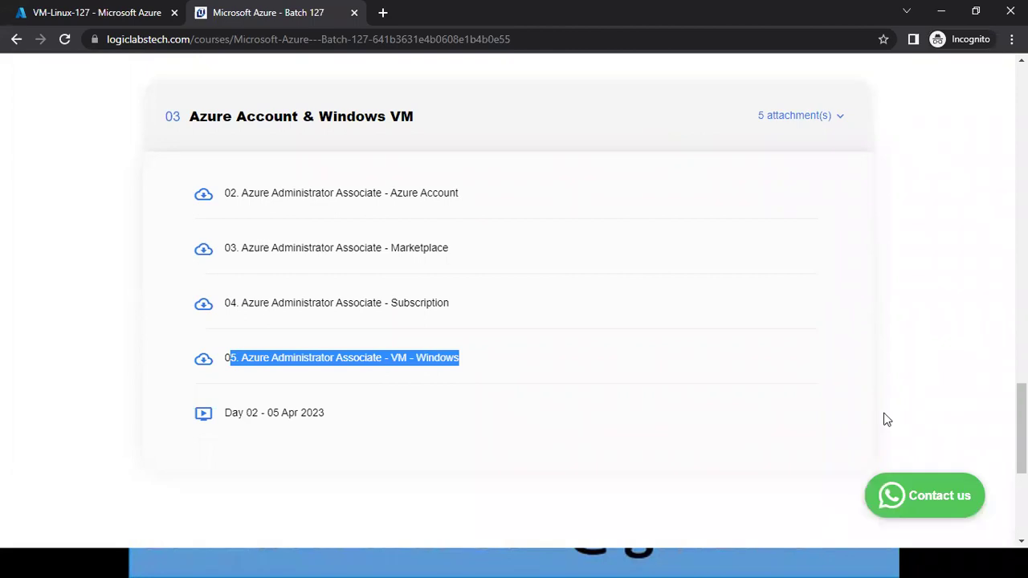
pyautogui.click(911, 353)
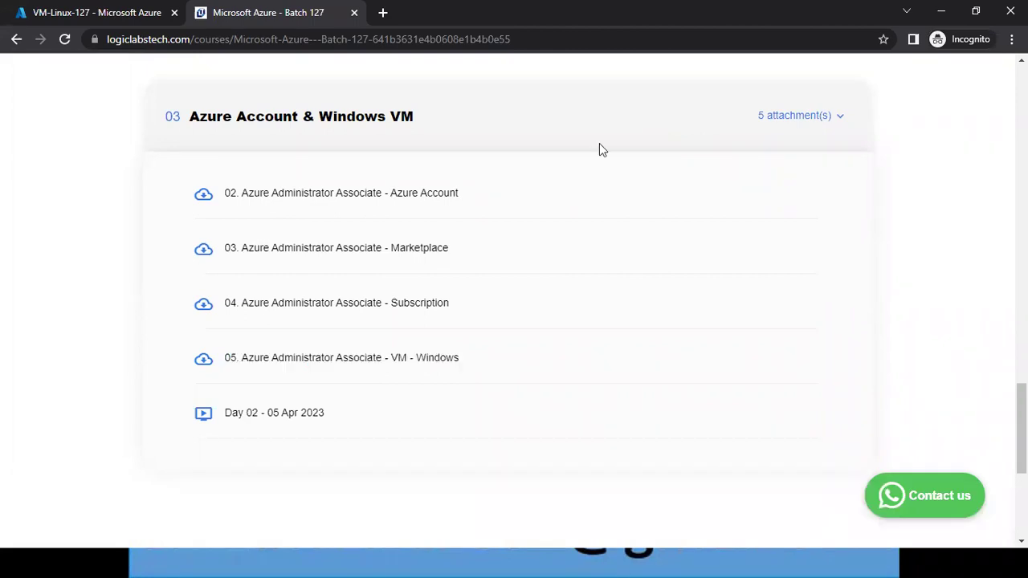
pyautogui.hotkey('ctrl', 'w')
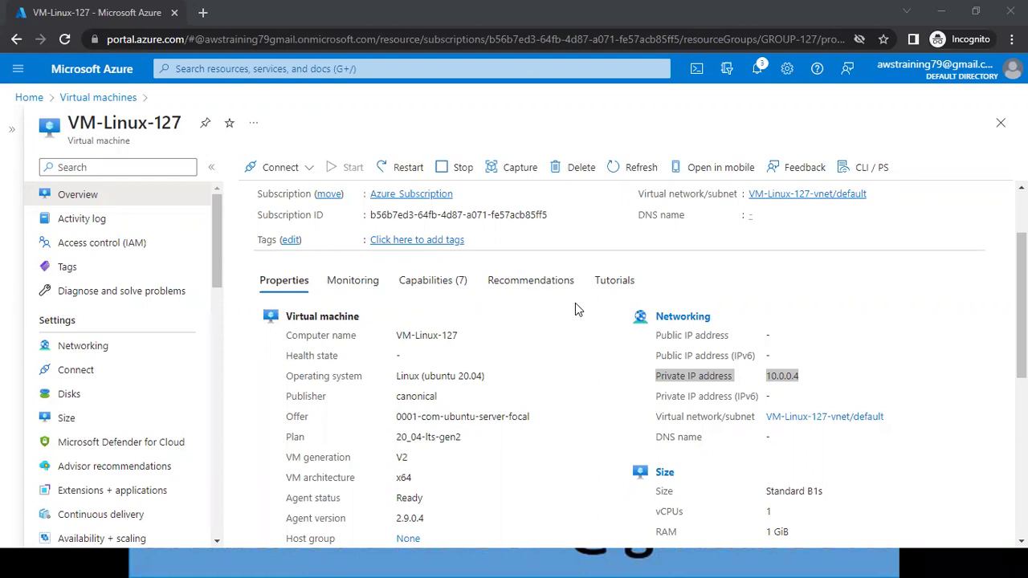
# - From Azure Home, open Virtual machines (VM-Linux-127 running in Central India) and start a new resource
pyautogui.click(92, 70)
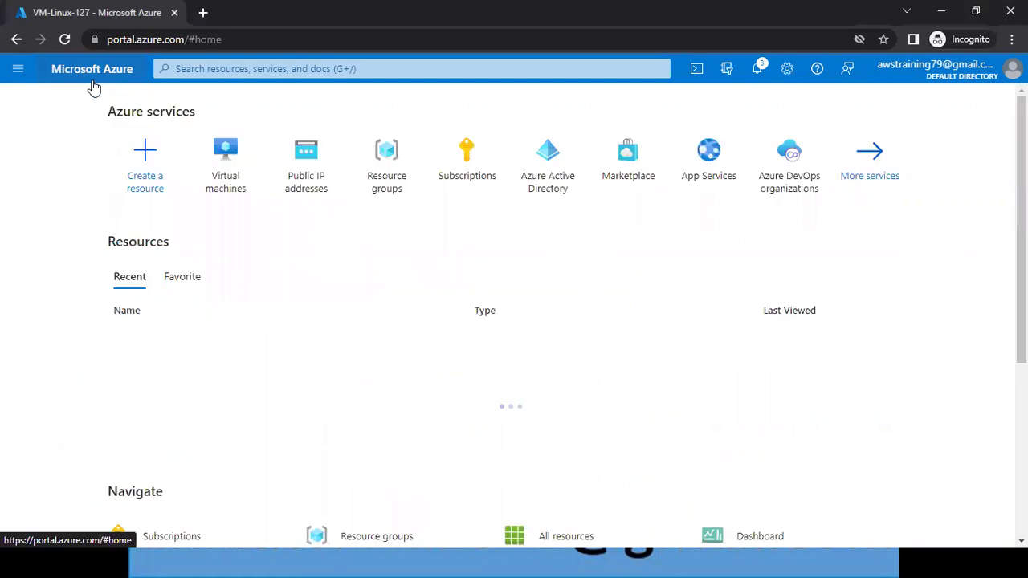
pyautogui.click(227, 183)
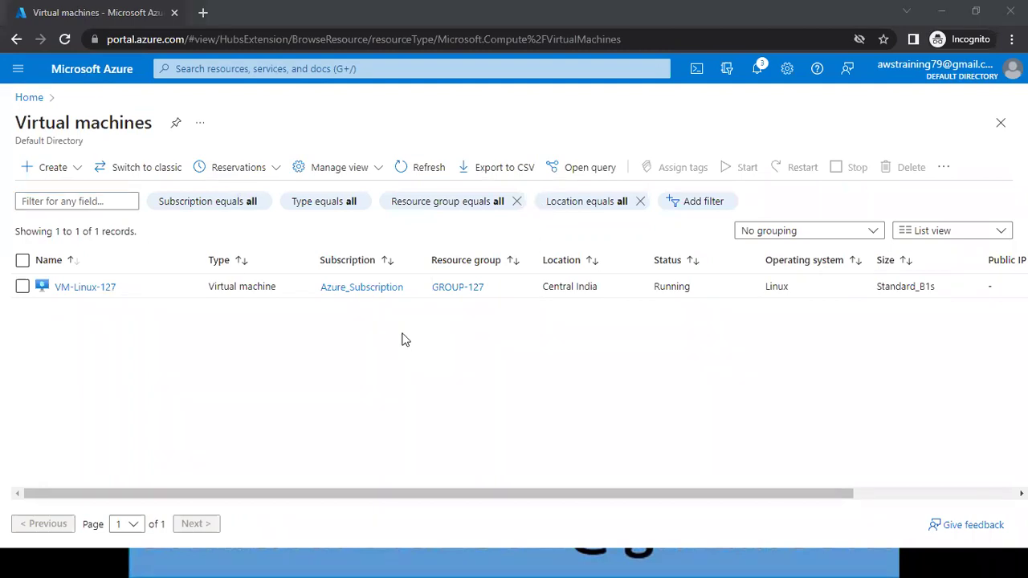
pyautogui.click(63, 180)
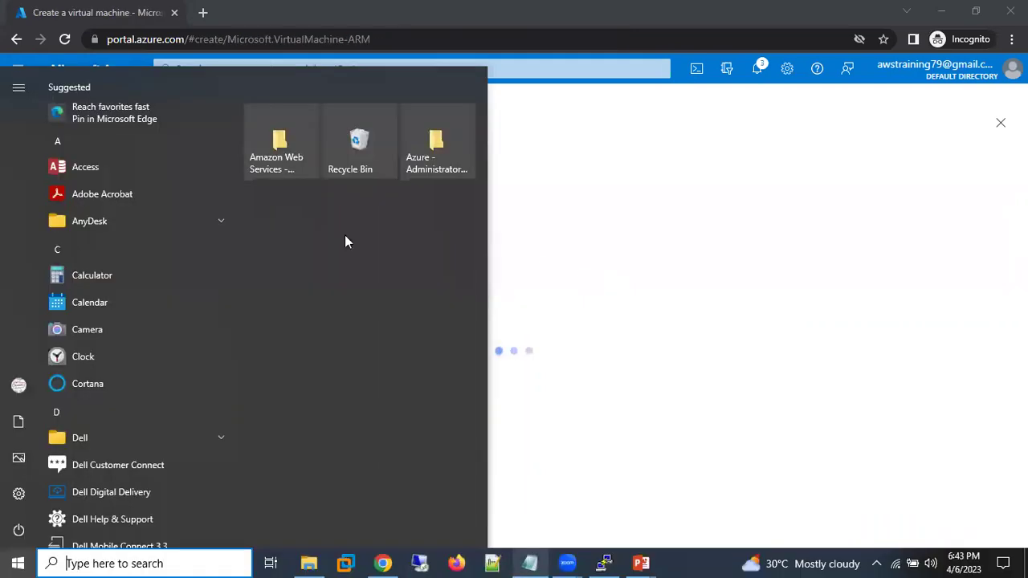
# - Start a new virtual machine in resource group Group-127
pyautogui.click(346, 241)
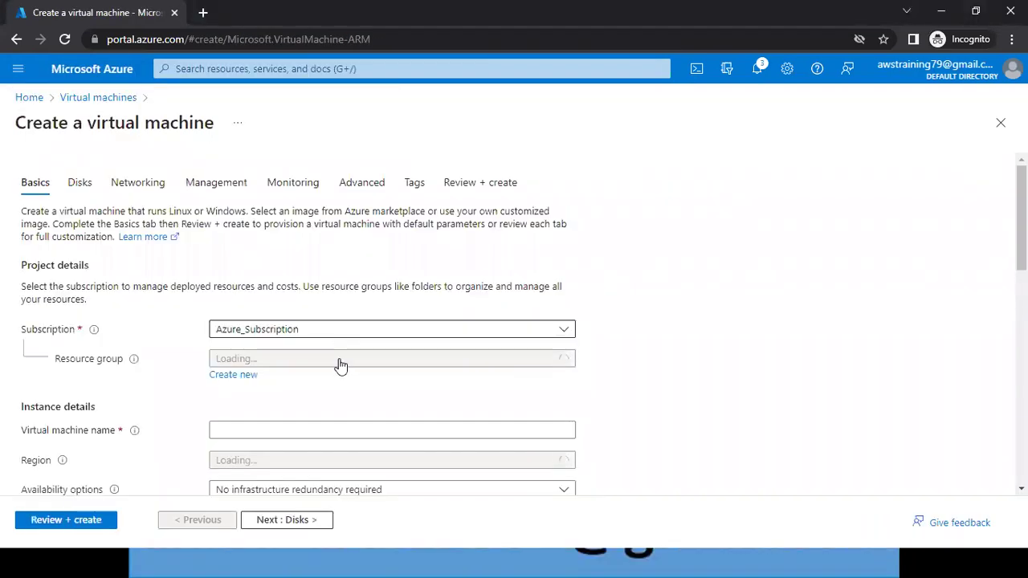
pyautogui.click(341, 365)
pyautogui.click(686, 386)
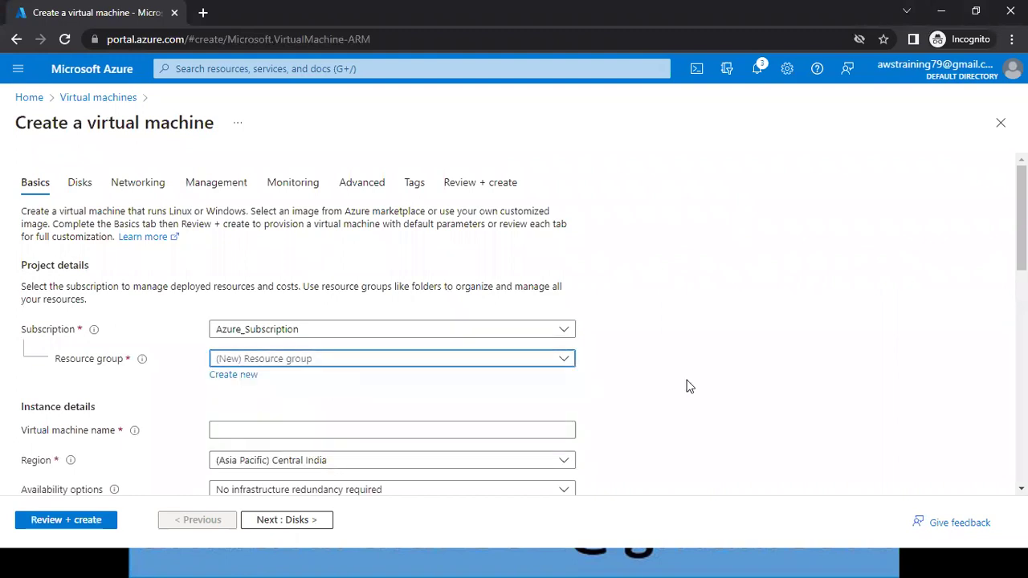
pyautogui.scroll(-2, 317, 310)
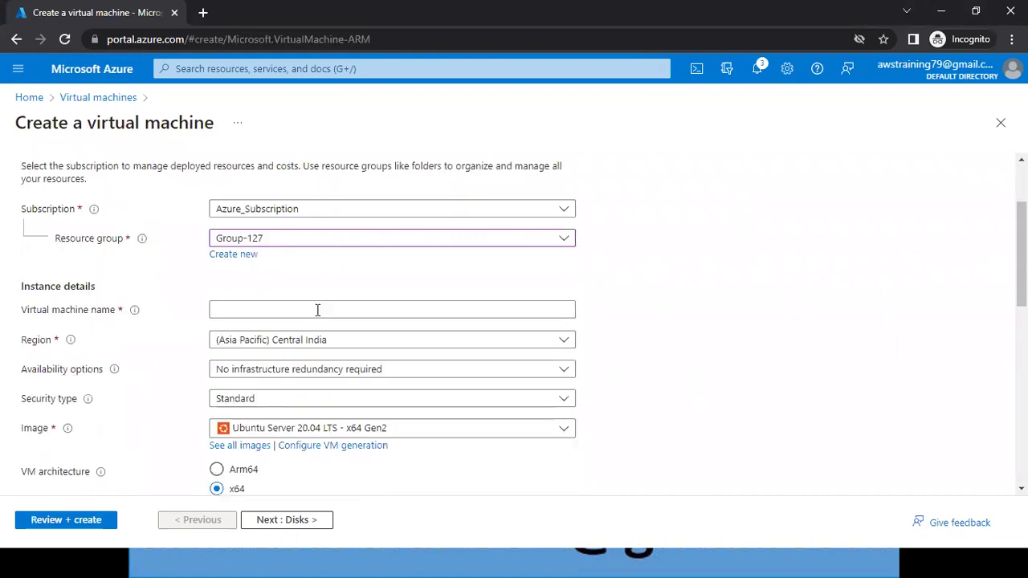
# - Name the VM VM-127-PASSWORD, copied from the Notepad notes, and keep region Central India
pyautogui.click(318, 310)
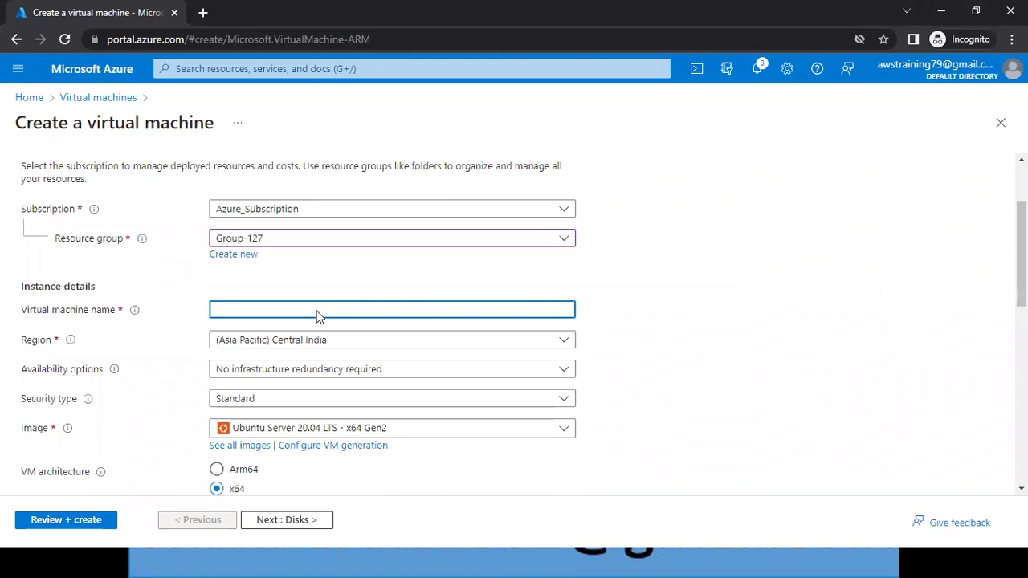
pyautogui.hotkey('alt', 'Tab')
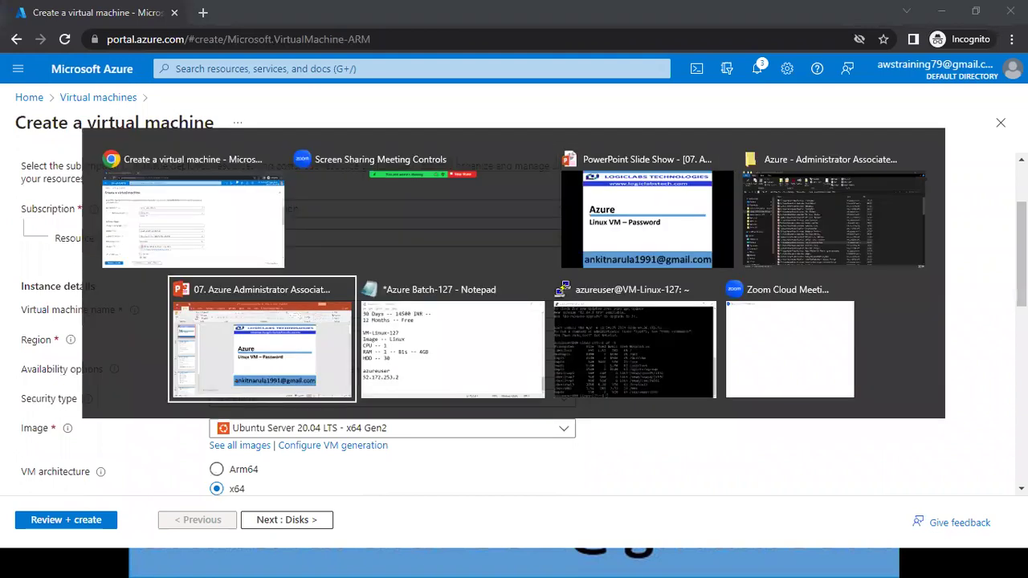
pyautogui.press('Tab')
pyautogui.write('VM-12')
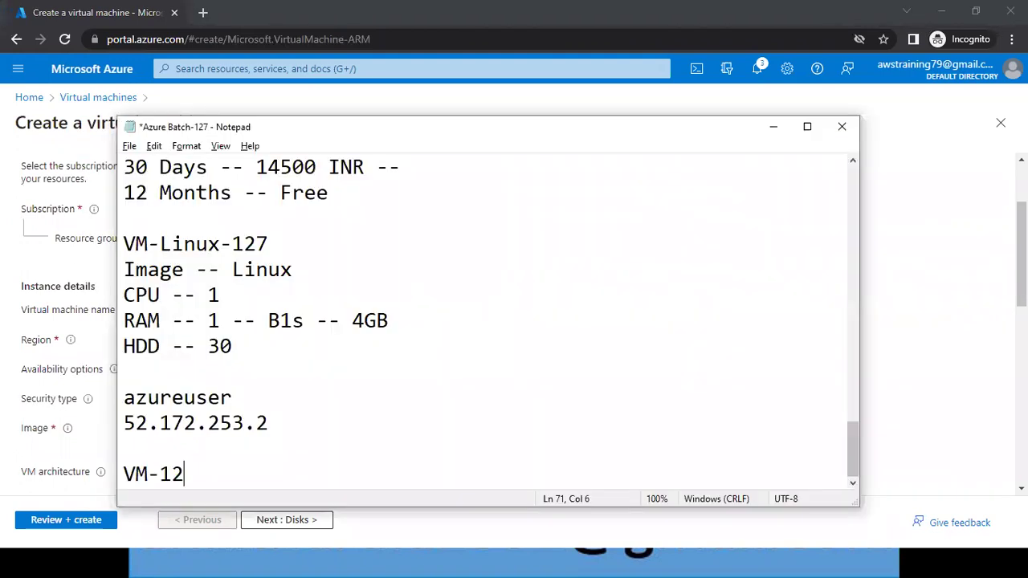
pyautogui.write('7-PASSWORD')
pyautogui.hotkey('ctrl', 'shift', 'Left')
pyautogui.hotkey('ctrl', 'shift', 'Left')
pyautogui.hotkey('ctrl', 'shift', 'Left')
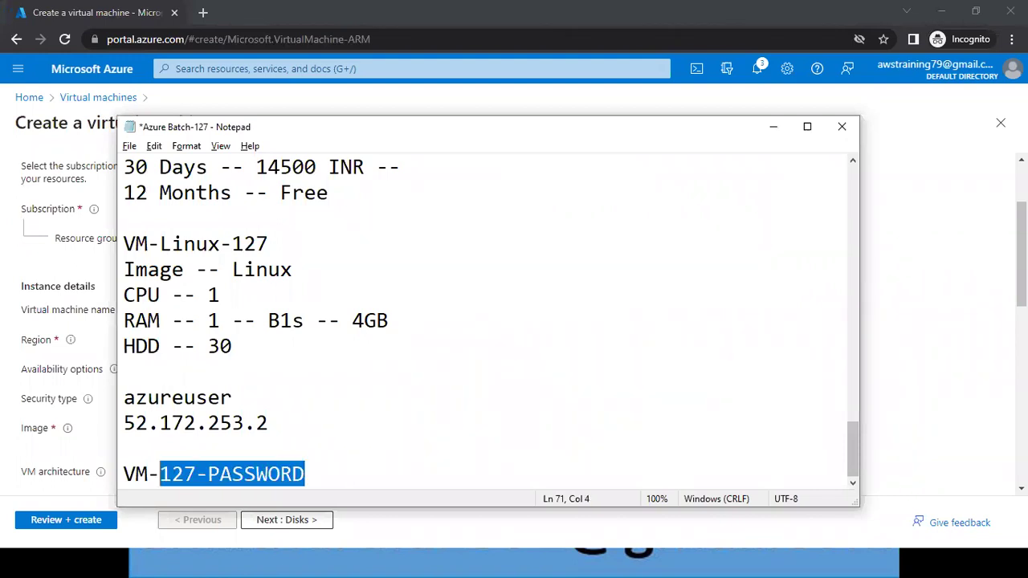
pyautogui.hotkey('shift', 'Home')
pyautogui.hotkey('ctrl', 'c')
pyautogui.hotkey('alt', 'Tab')
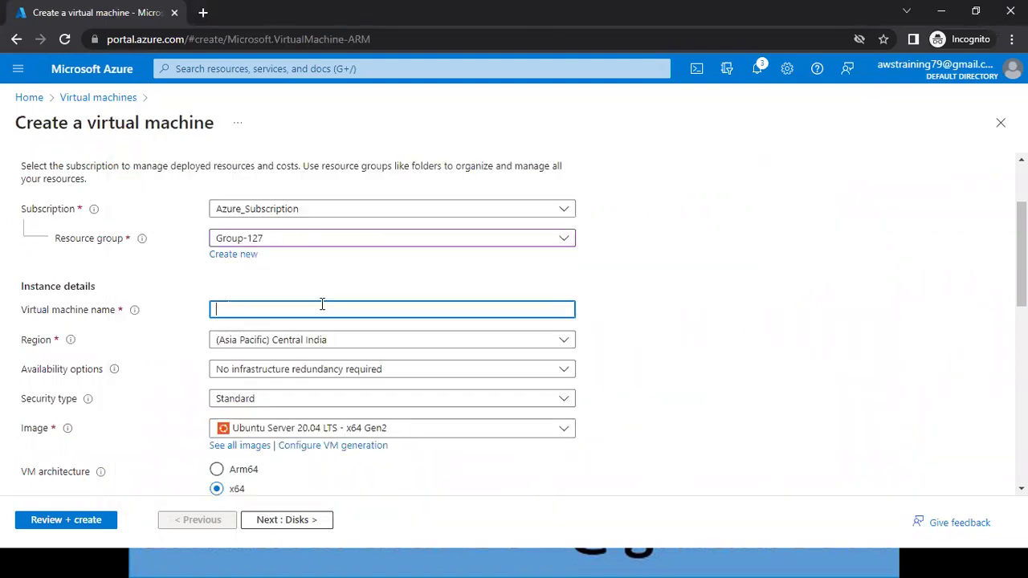
pyautogui.hotkey('ctrl', 'v')
pyautogui.scroll(-2, 766, 371)
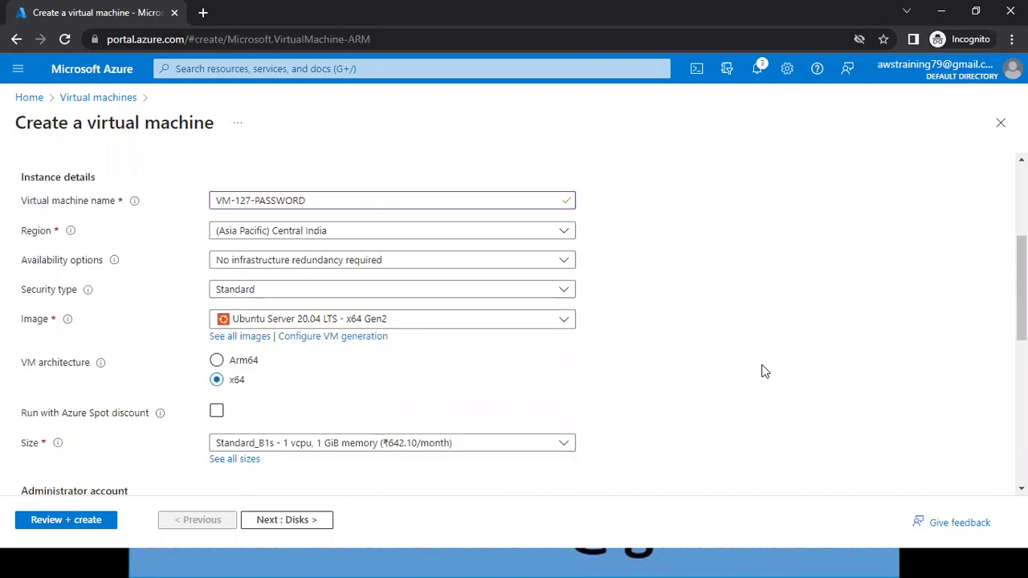
pyautogui.click(344, 229)
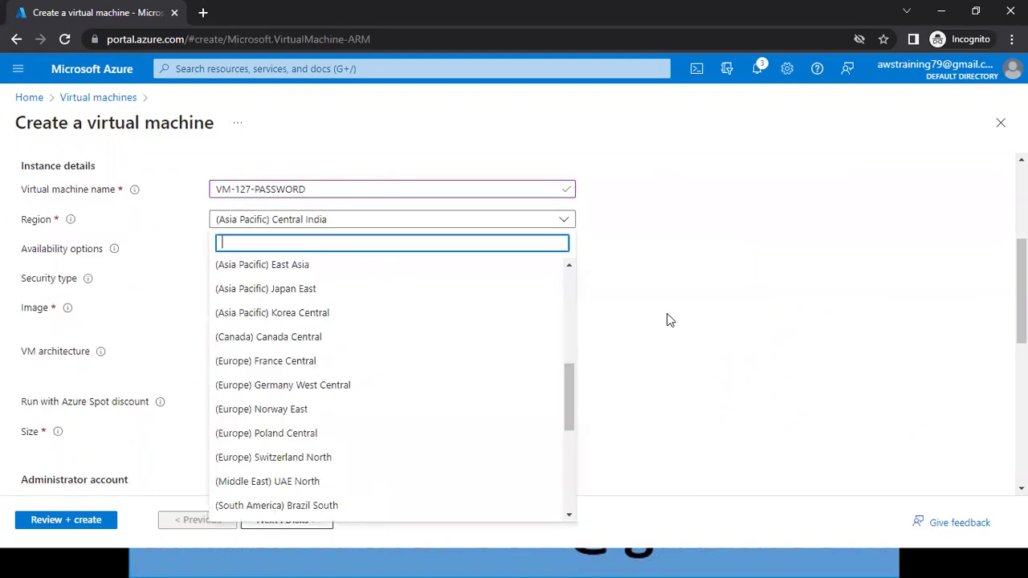
pyautogui.click(440, 319)
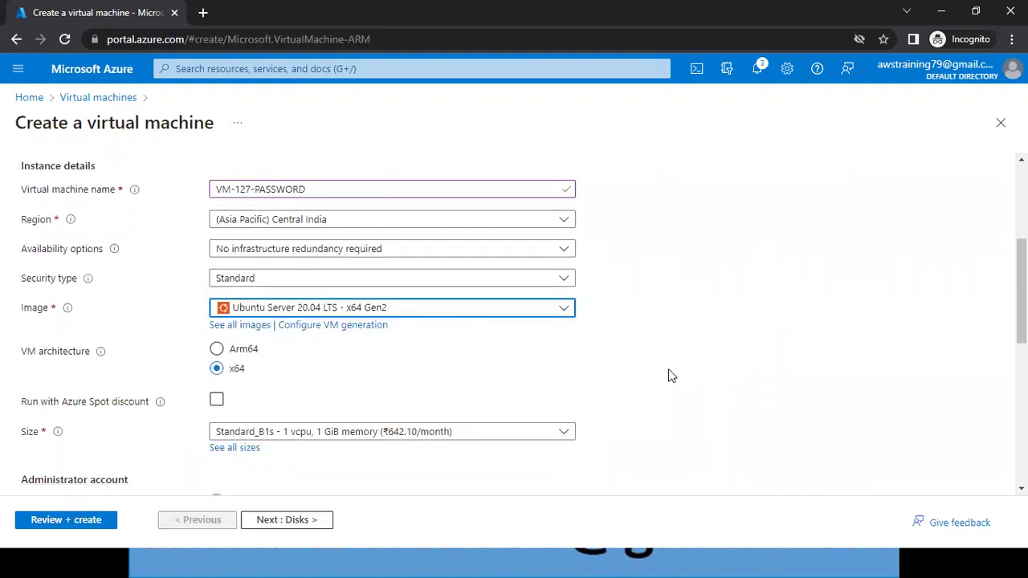
# - Switch the VM's authentication type to Password
pyautogui.scroll(-2, 669, 374)
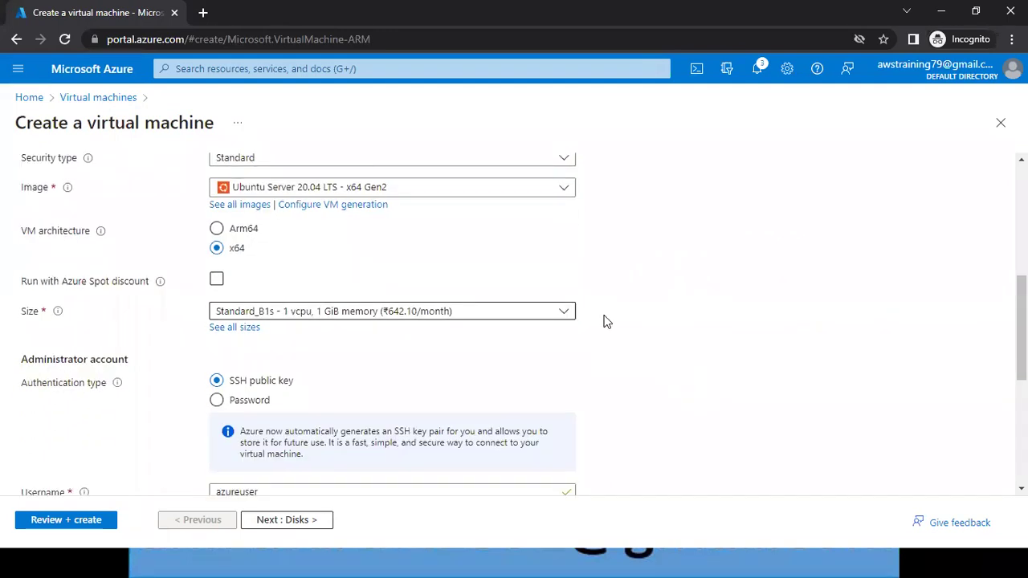
pyautogui.scroll(-1, 349, 301)
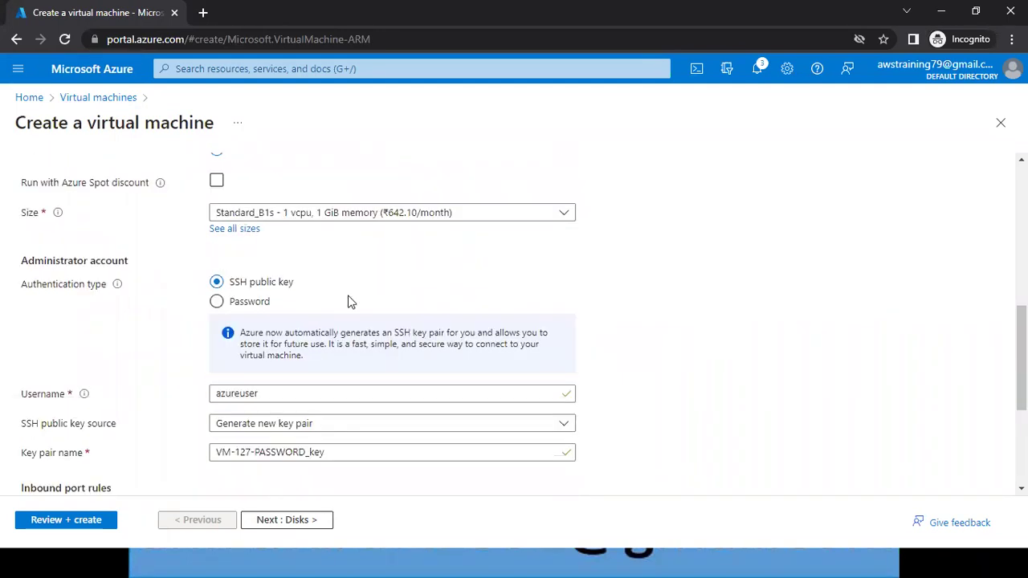
pyautogui.scroll(-1, 228, 287)
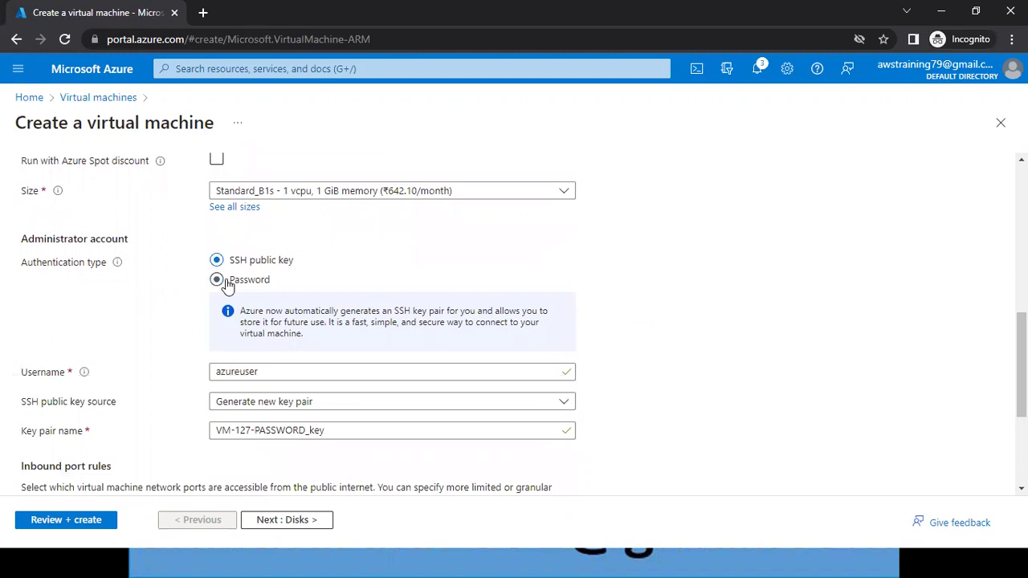
pyautogui.click(226, 284)
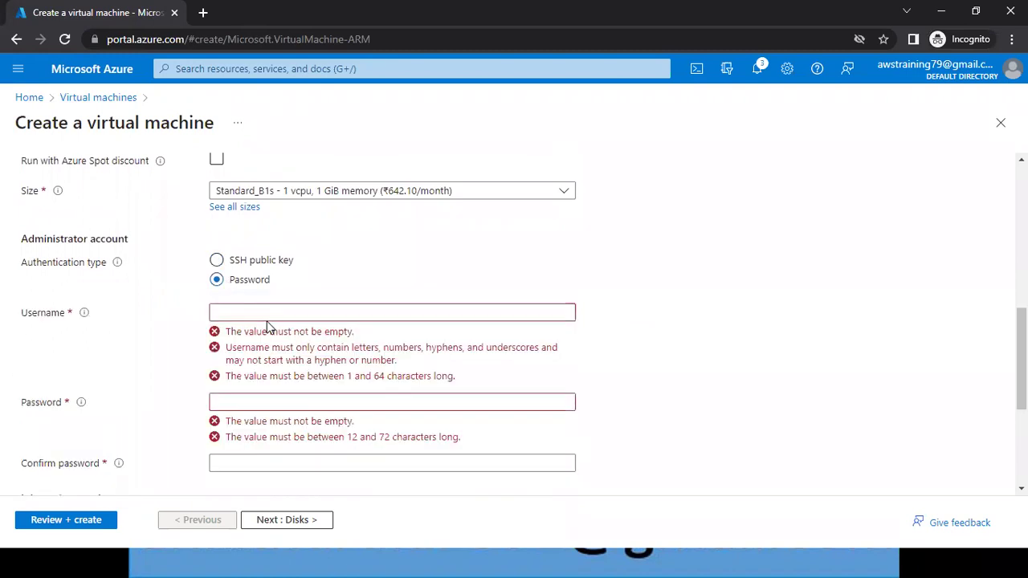
pyautogui.click(253, 312)
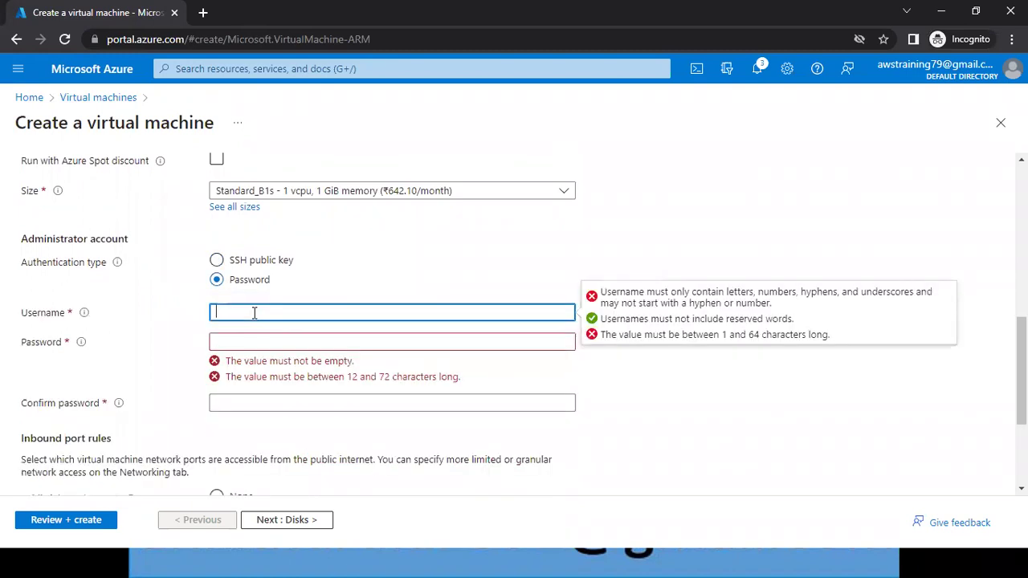
# - Note the administrator username azureuser in Notepad and paste it into the Username field
pyautogui.hotkey('alt', 'Tab')
pyautogui.press('Down')
pyautogui.write('a')
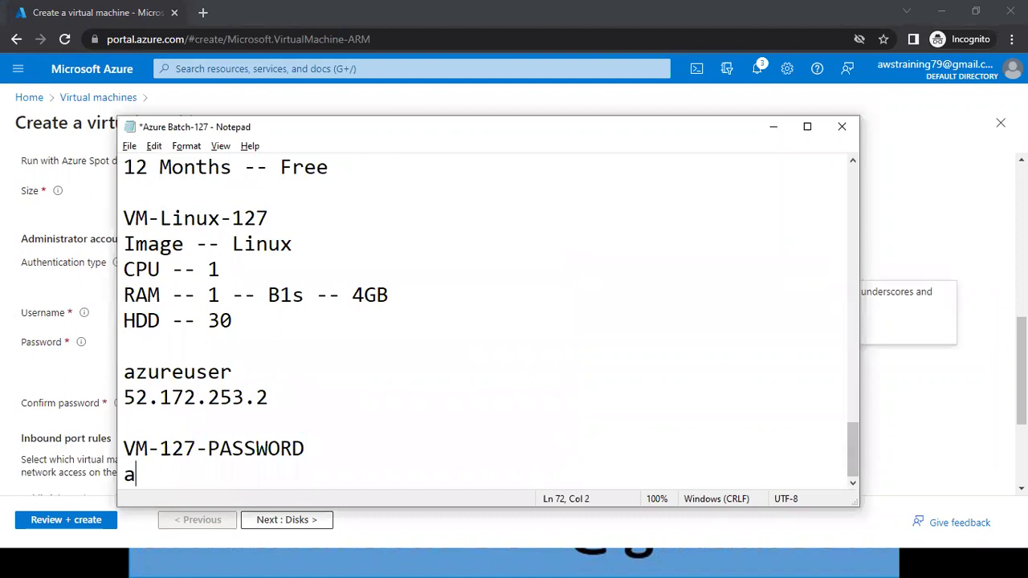
pyautogui.write('zrueuser')
pyautogui.hotkey('shift', 'Home')
pyautogui.hotkey('ctrl', 'c')
pyautogui.hotkey('alt', 'Tab')
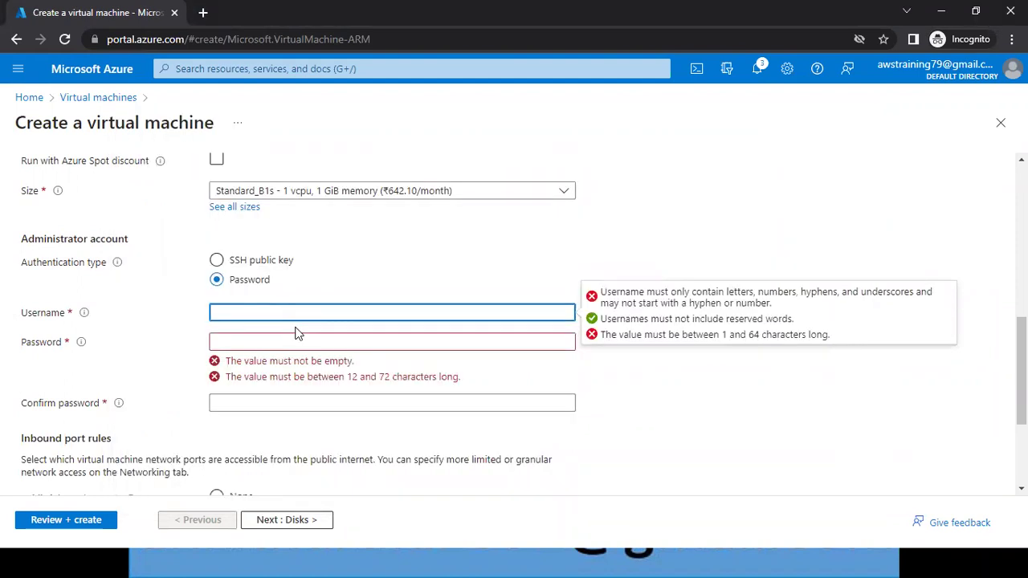
pyautogui.hotkey('alt', 'Tab')
pyautogui.hotkey('alt', 'Tab')
pyautogui.hotkey('ctrl', 'v')
# - Enter the administrator password and confirm it
pyautogui.click(269, 337)
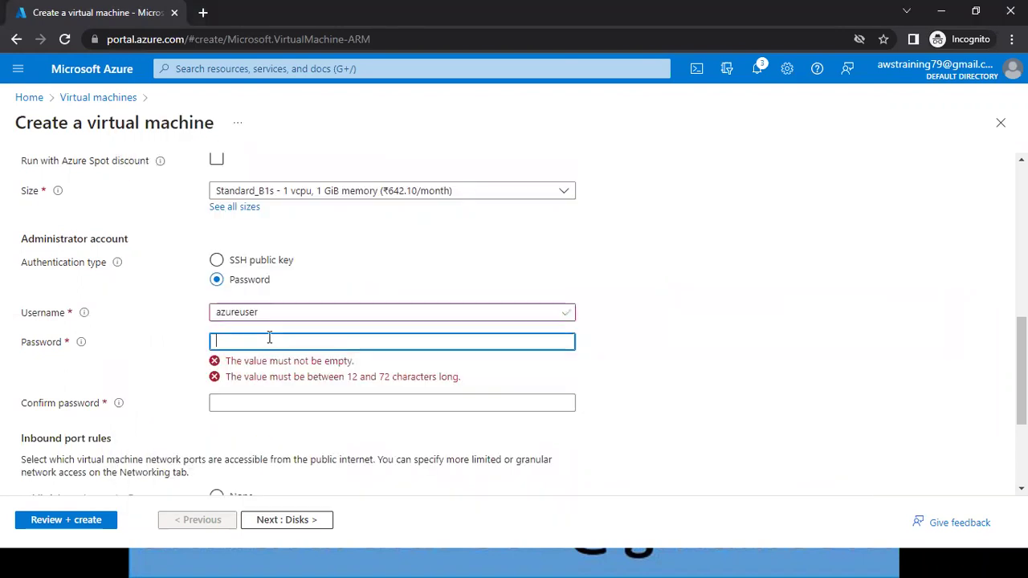
pyautogui.write('••••••••••••••••')
pyautogui.press('Tab')
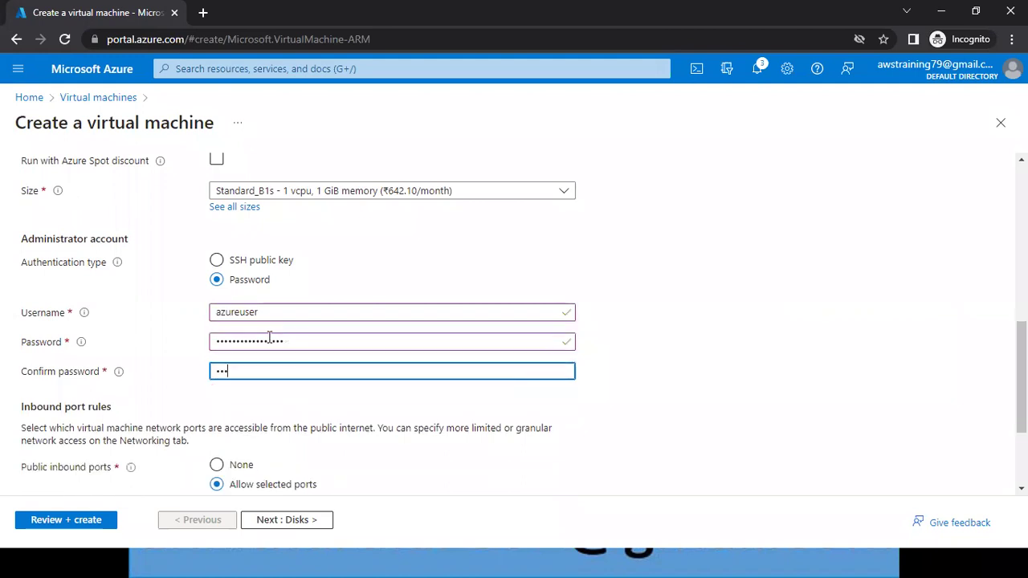
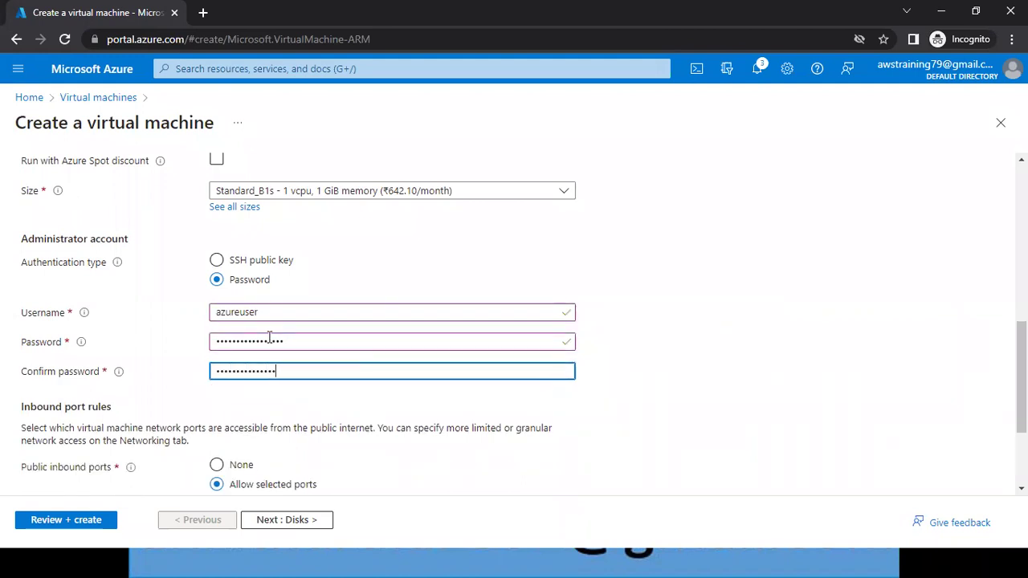
pyautogui.click(445, 445)
# - Review the inbound port rules allowing SSH (22)
pyautogui.scroll(-1, 386, 438)
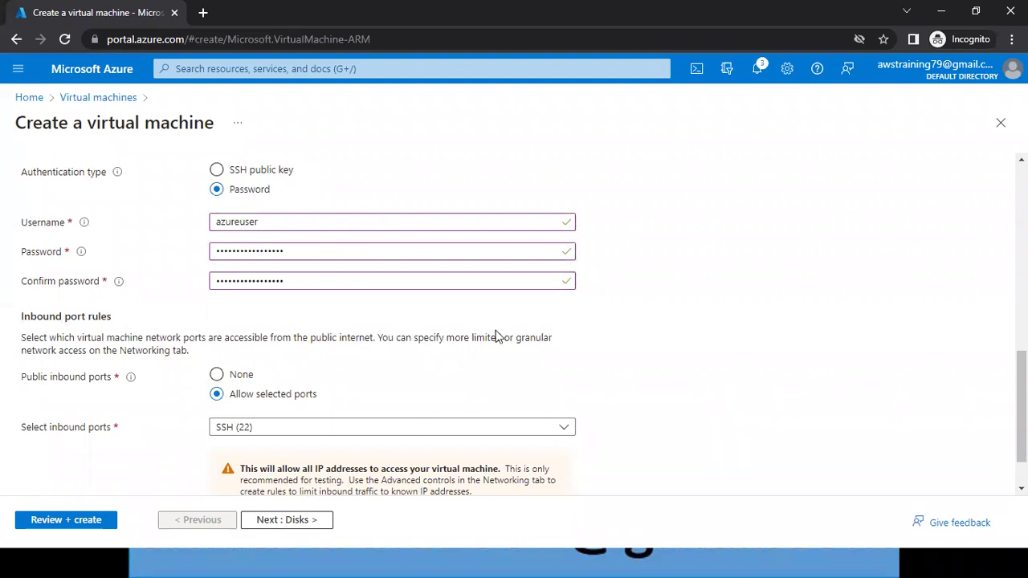
pyautogui.click(241, 173)
pyautogui.moveTo(241, 173); pyautogui.dragTo(316, 222)
pyautogui.scroll(1, 330, 227)
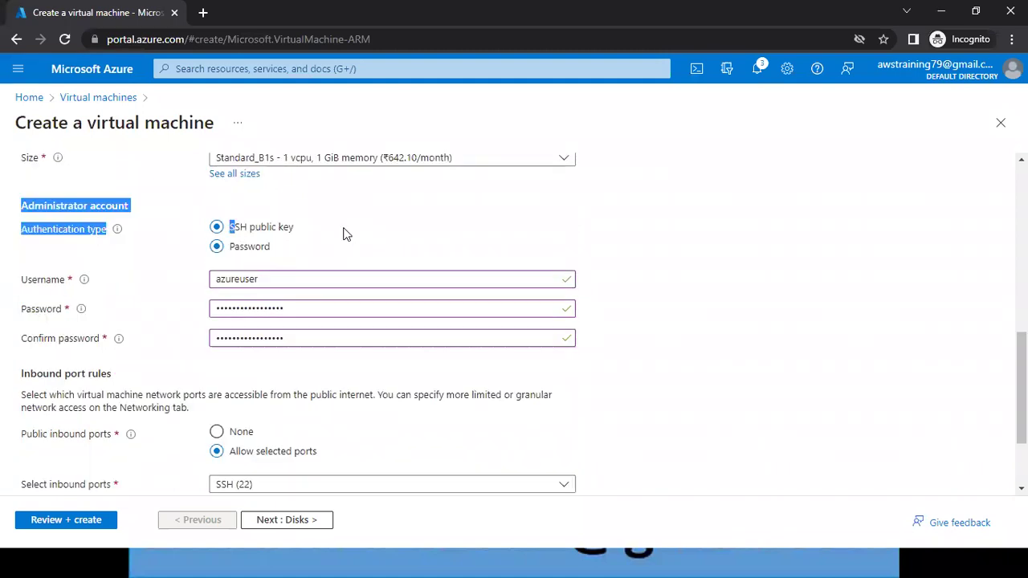
pyautogui.click(242, 252)
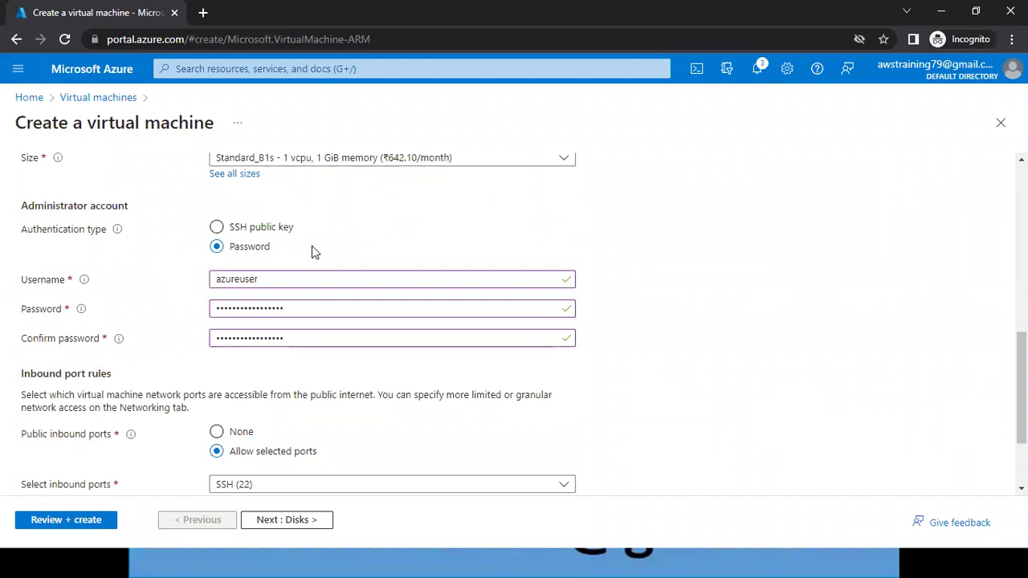
# - Run Review + create and inspect the validation-failed error message
pyautogui.click(61, 523)
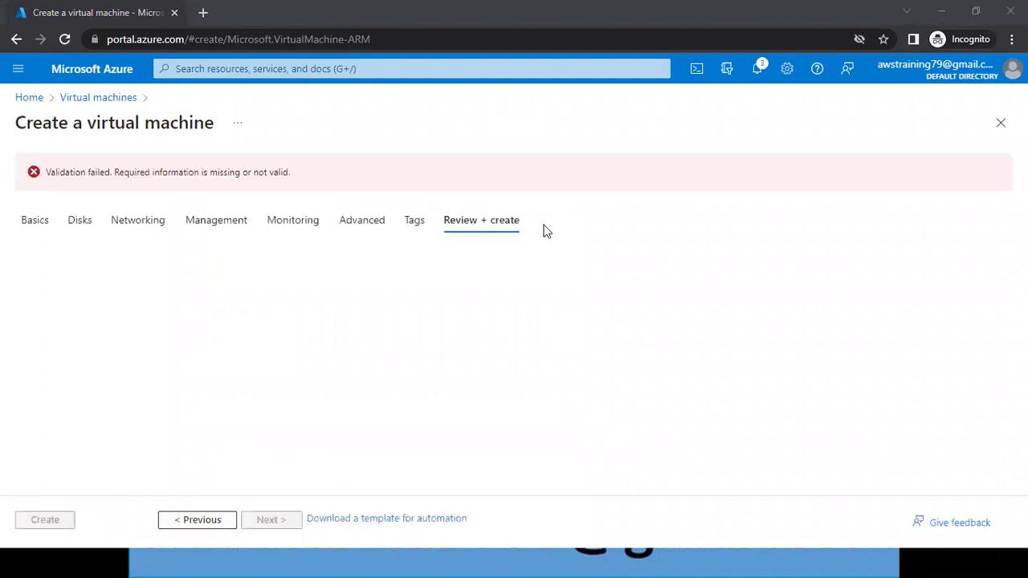
pyautogui.moveTo(64, 170); pyautogui.dragTo(178, 172)
pyautogui.click(45, 168)
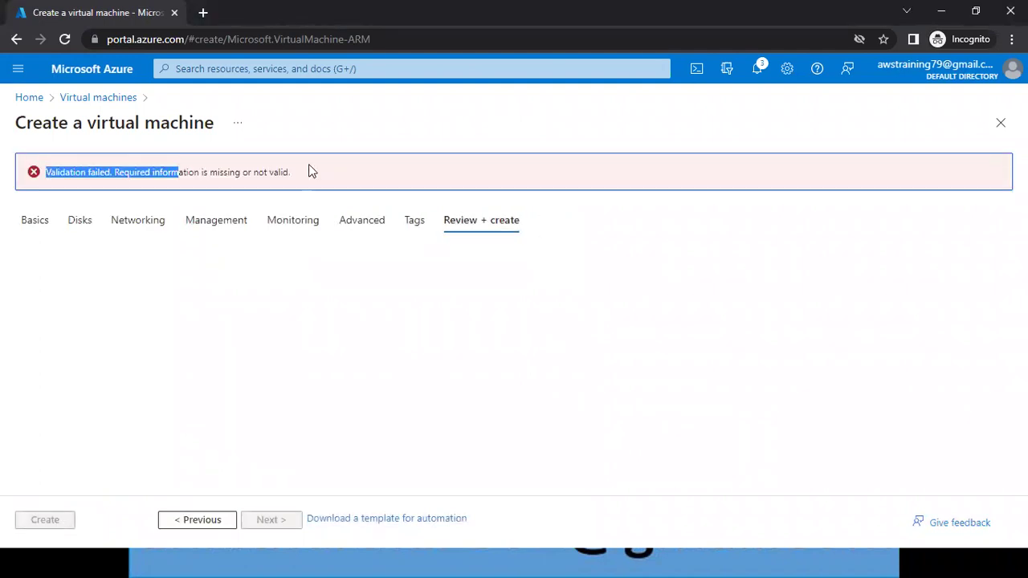
pyautogui.moveTo(312, 171); pyautogui.dragTo(314, 172)
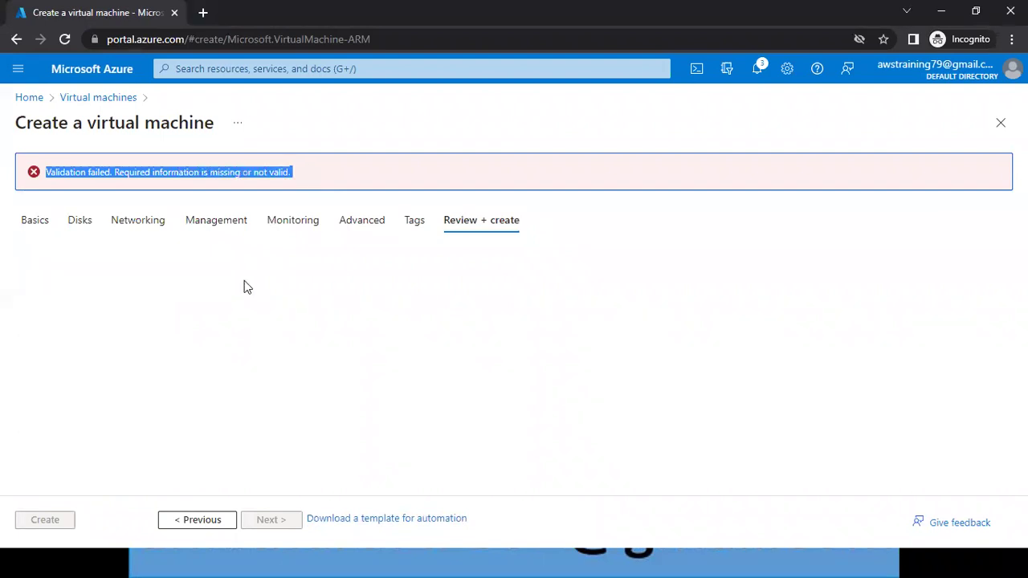
# - Return to Basics, rerun validation, and create the VM-127-PASSWORD deployment
pyautogui.click(36, 229)
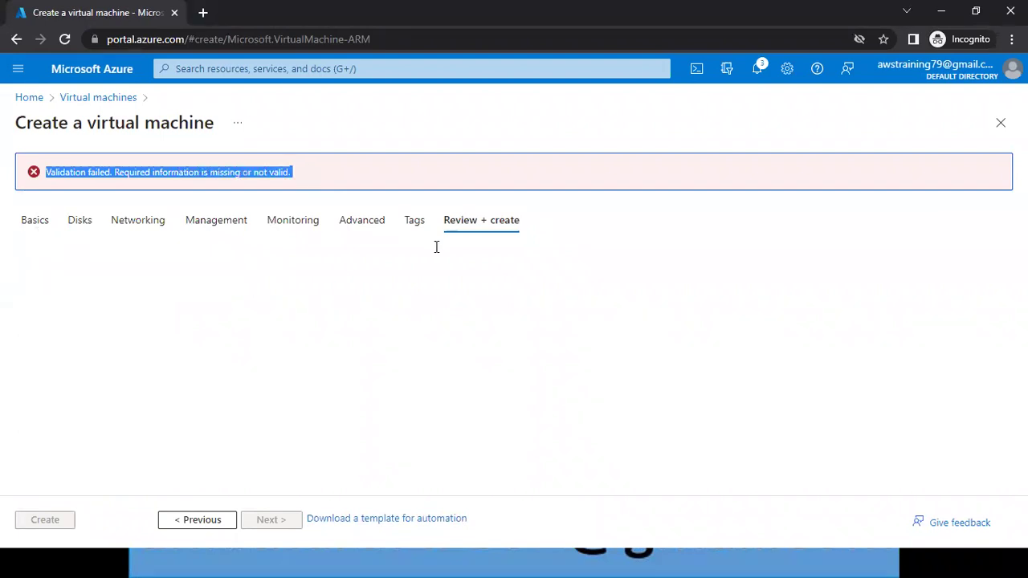
pyautogui.click(498, 225)
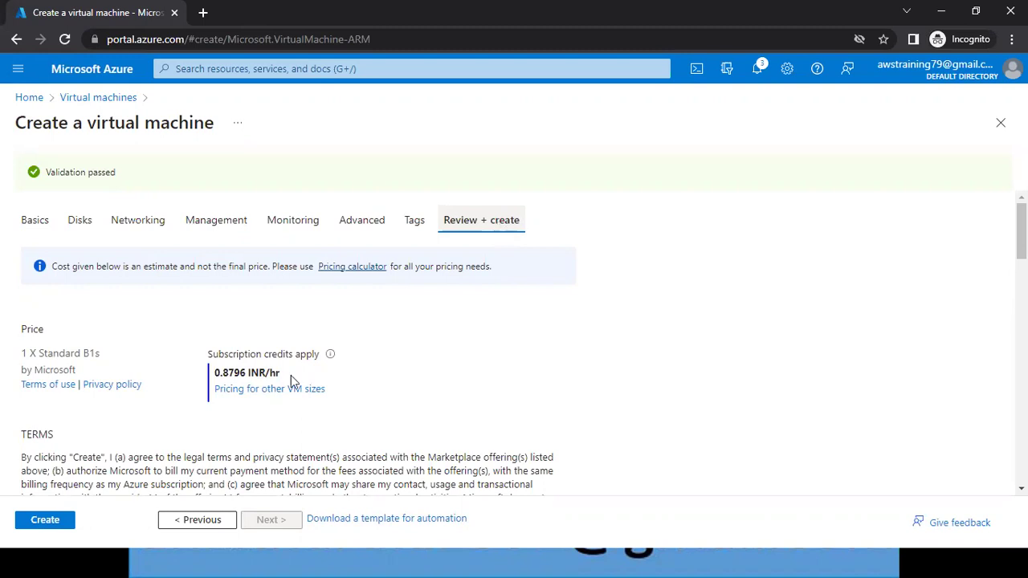
pyautogui.click(45, 521)
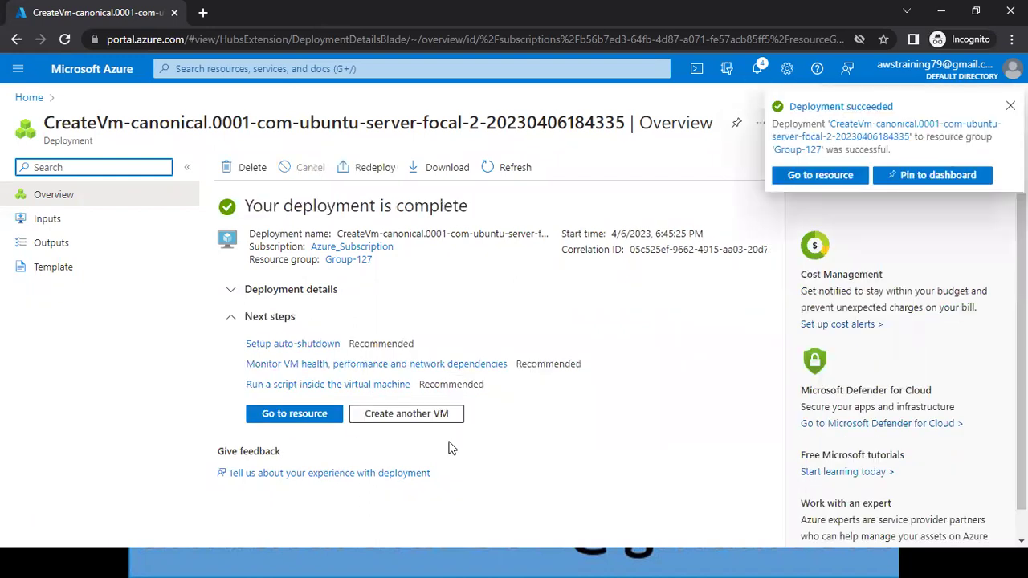
# - Copy the new VM's public IP 4.224.48.254 into the notes under azureuser and save
pyautogui.click(295, 421)
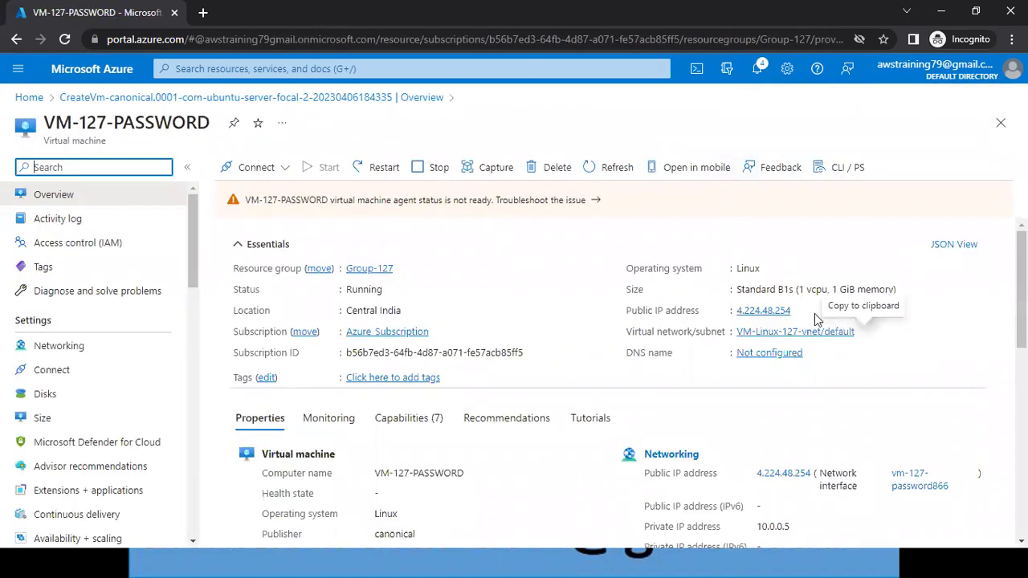
pyautogui.click(801, 313)
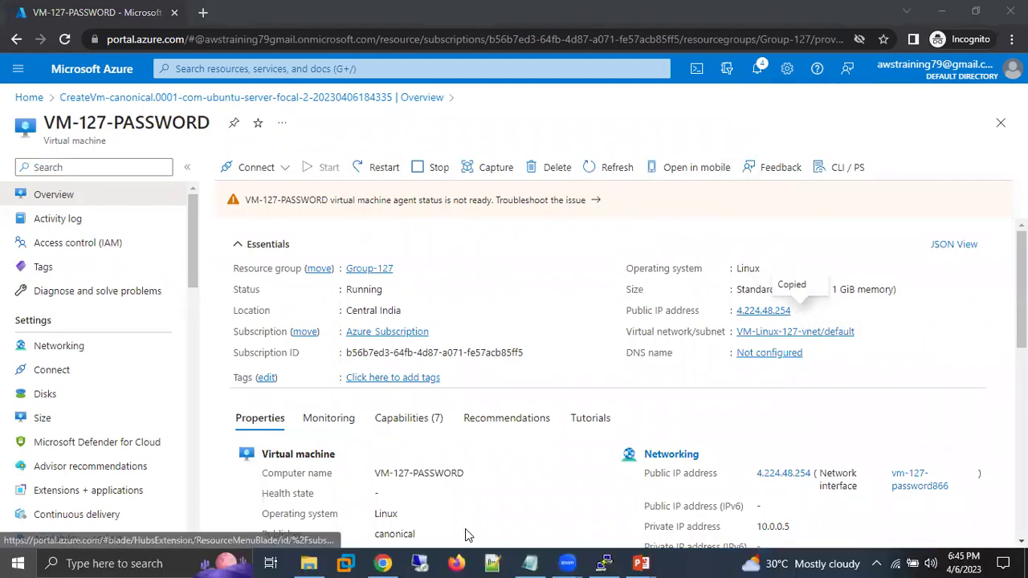
pyautogui.click(530, 563)
pyautogui.click(327, 474)
pyautogui.press('Return')
pyautogui.hotkey('ctrl', 'v')
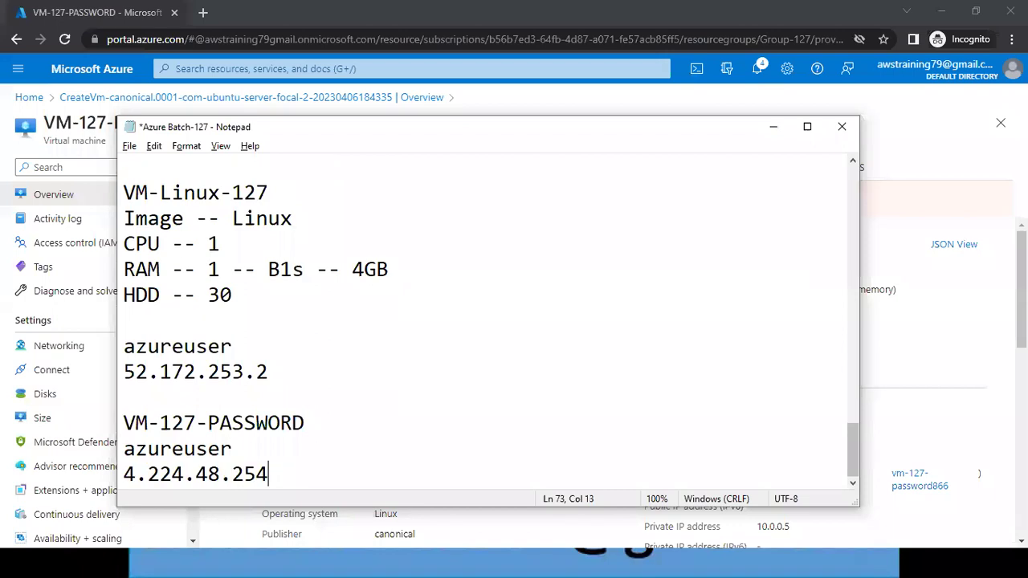
pyautogui.hotkey('ctrl', 's')
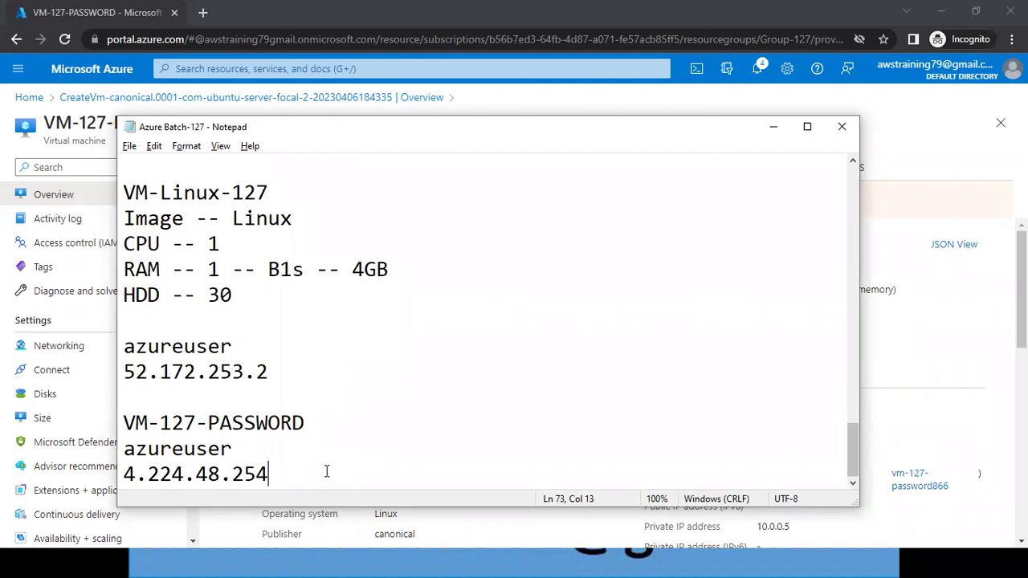
# - Dismiss the old PuTTY connection error and close its inactive window
pyautogui.click(594, 556)
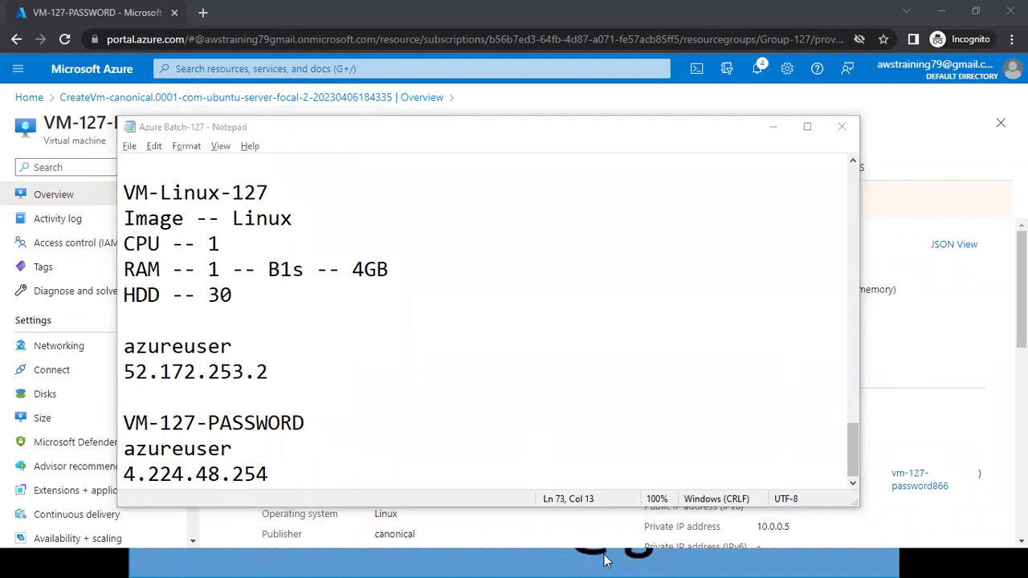
pyautogui.press('super')
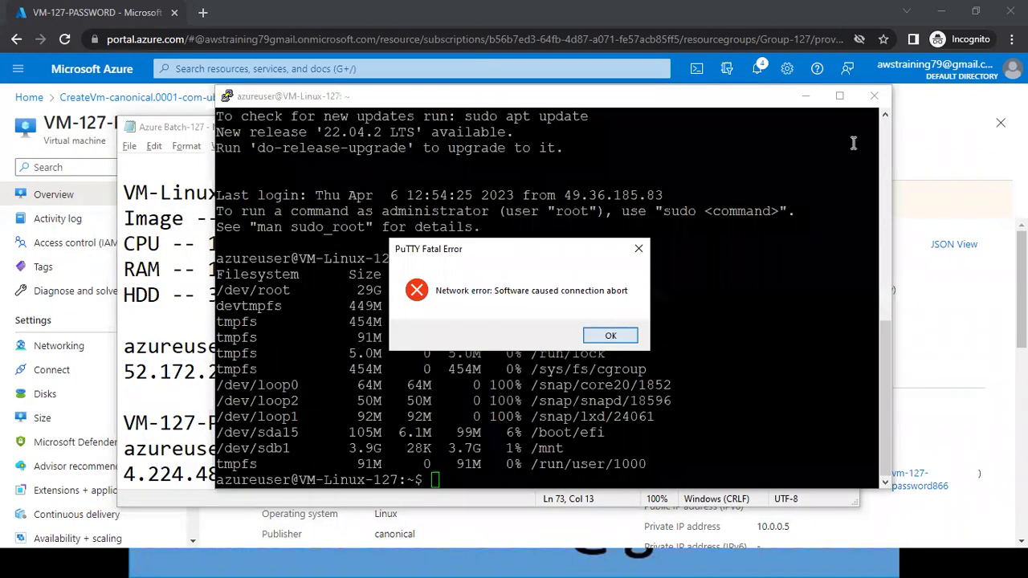
pyautogui.click(608, 335)
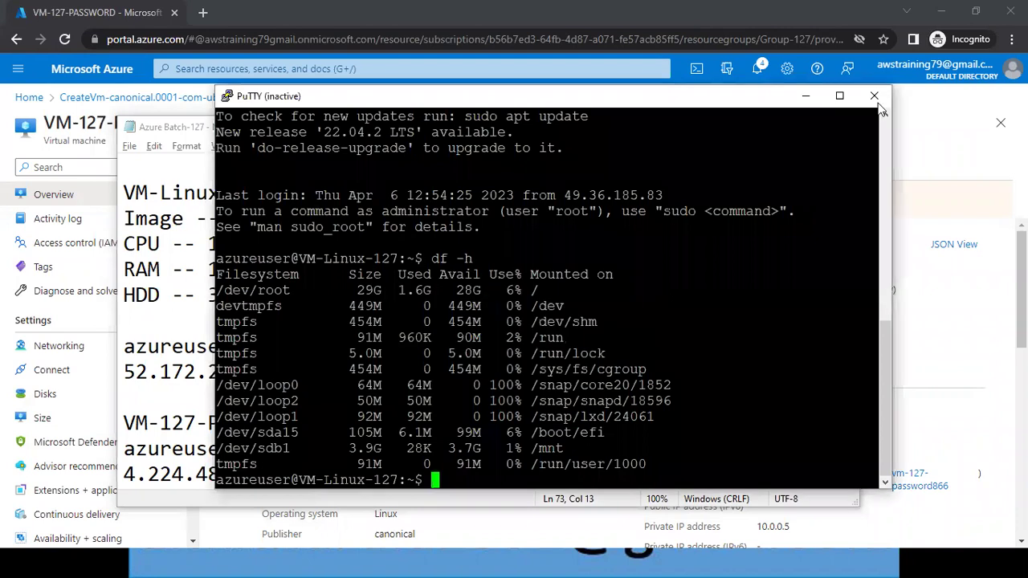
pyautogui.click(876, 98)
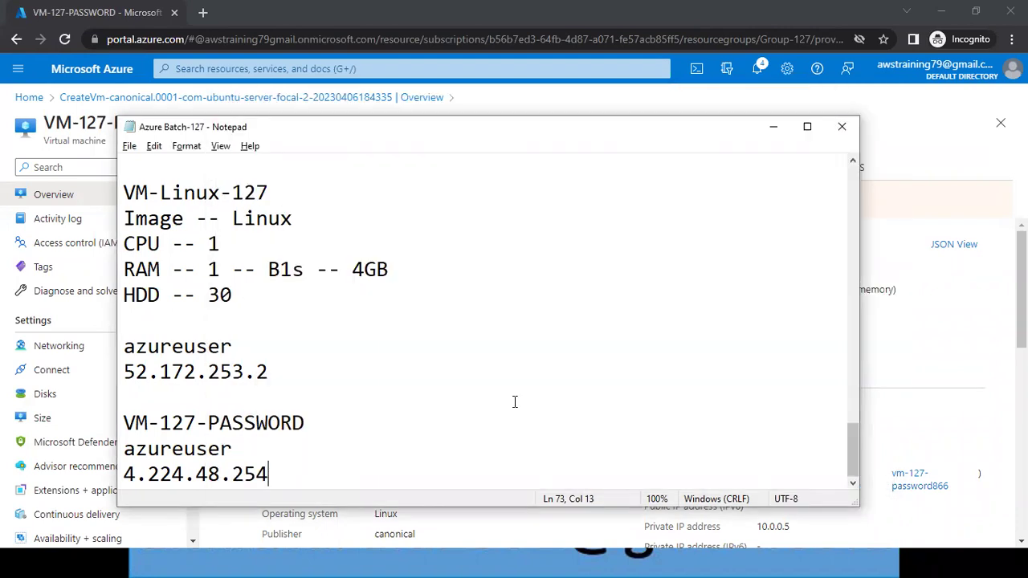
# - Launch PuTTY from the Batch-127 folder with host name 4.224.48.254 pasted from the notes
pyautogui.click(308, 563)
pyautogui.click(120, 318)
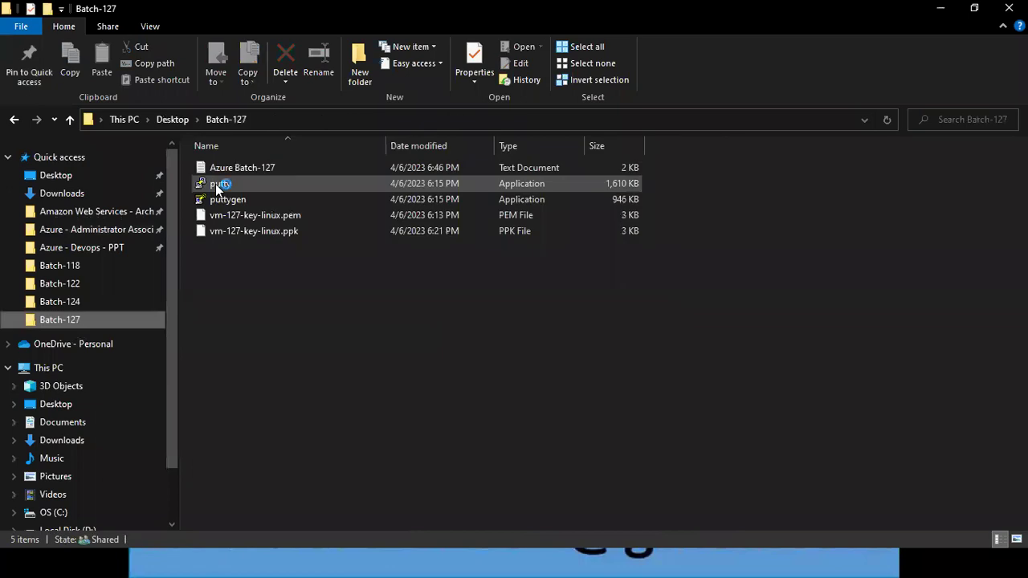
pyautogui.click(215, 184)
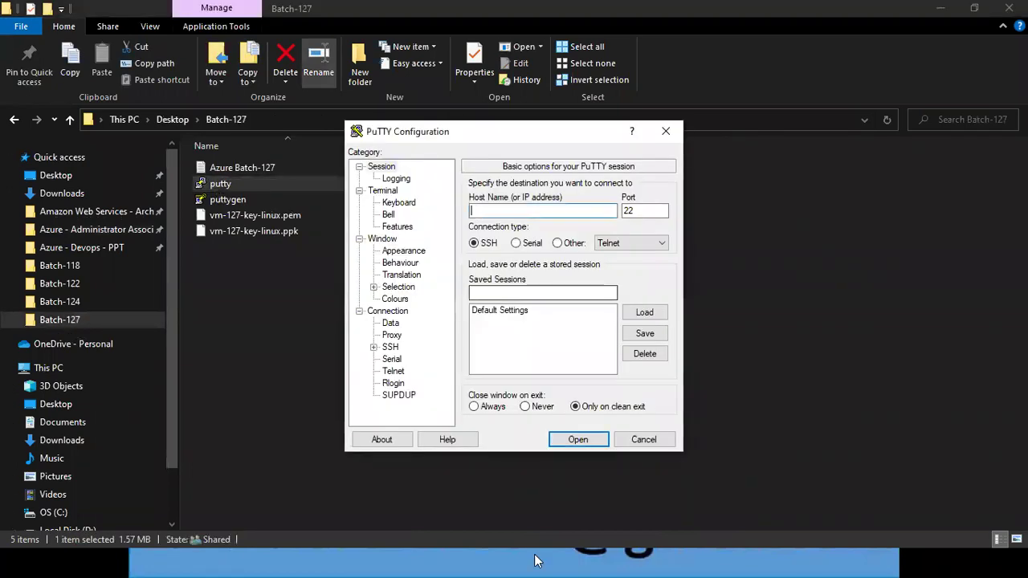
pyautogui.press('super')
pyautogui.hotkey('alt', 'Tab')
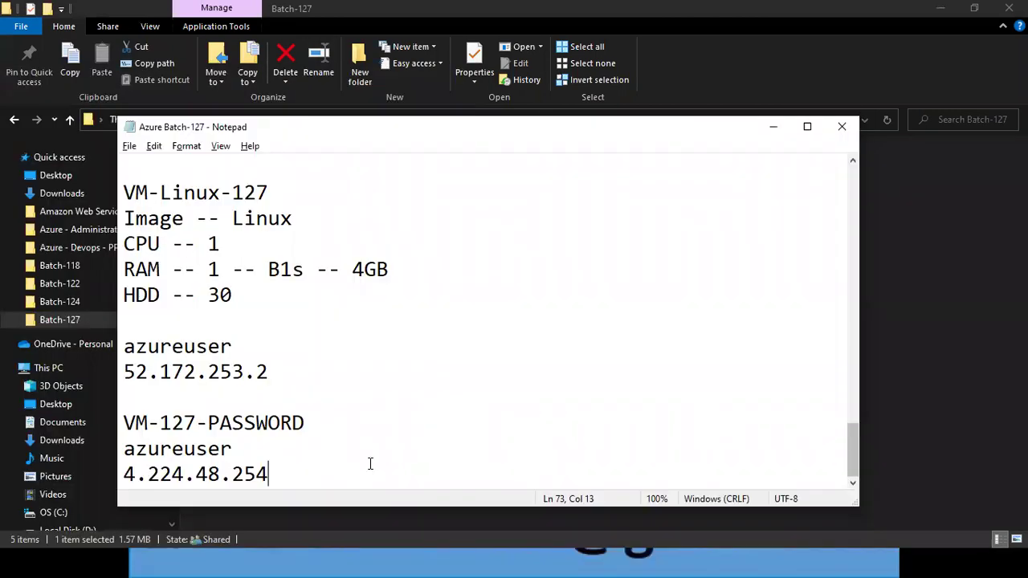
pyautogui.hotkey('shift', 'Home')
pyautogui.hotkey('ctrl', 'c')
pyautogui.hotkey('alt', 'Tab')
pyautogui.hotkey('ctrl', 'v')
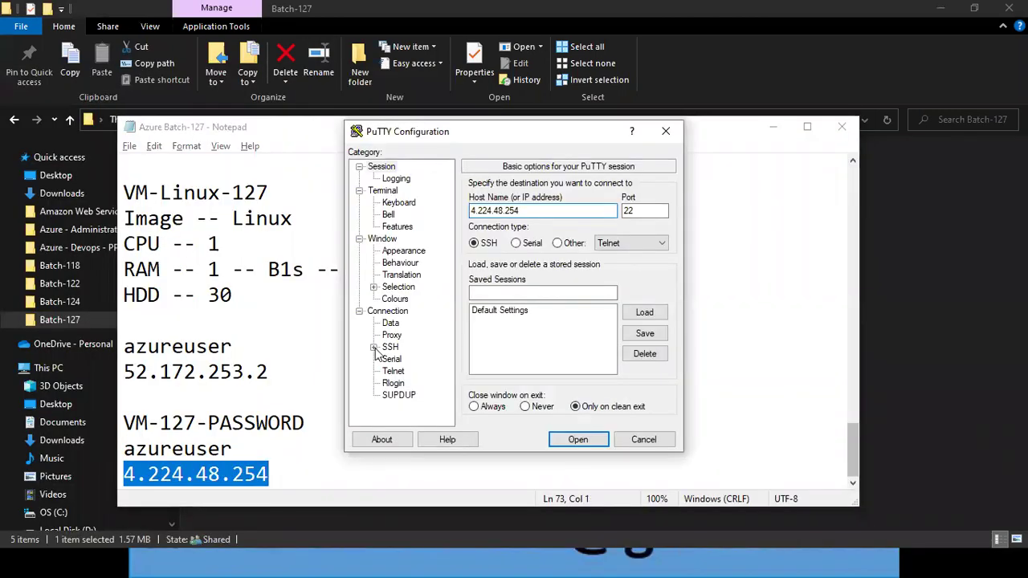
# - Check the SSH Auth options, then open the connection on port 22
pyautogui.click(373, 347)
pyautogui.click(388, 359)
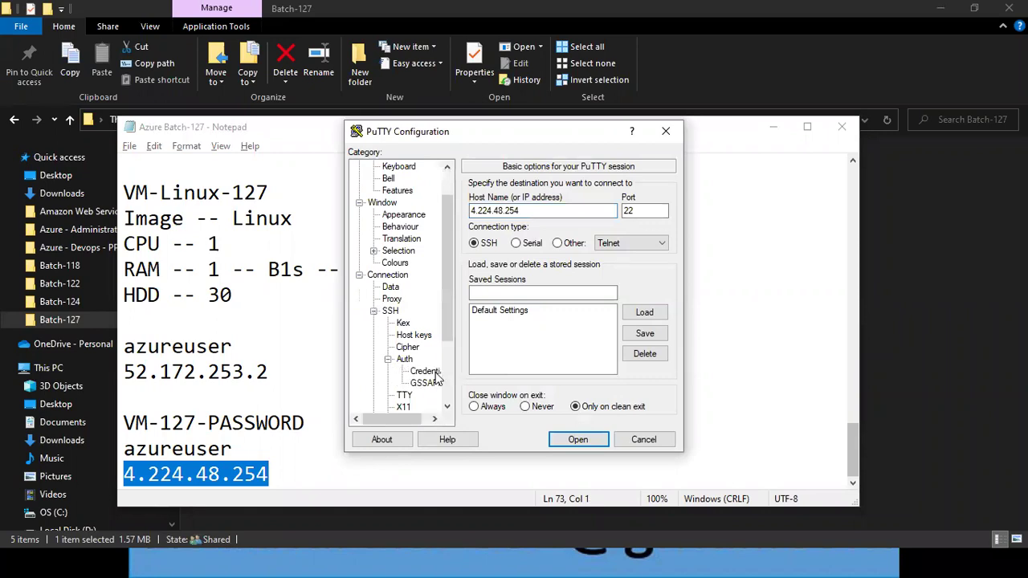
pyautogui.click(374, 312)
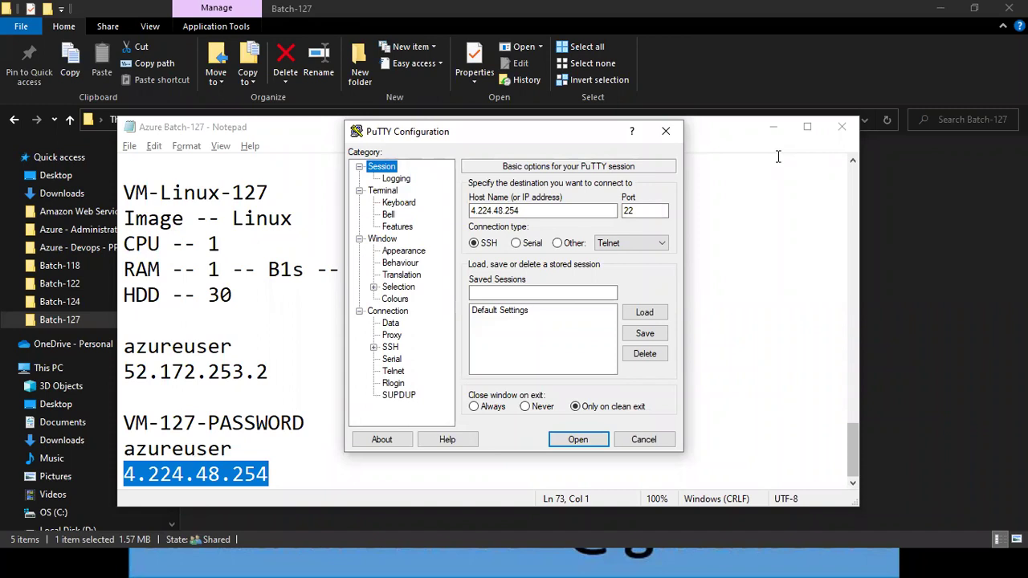
pyautogui.click(578, 441)
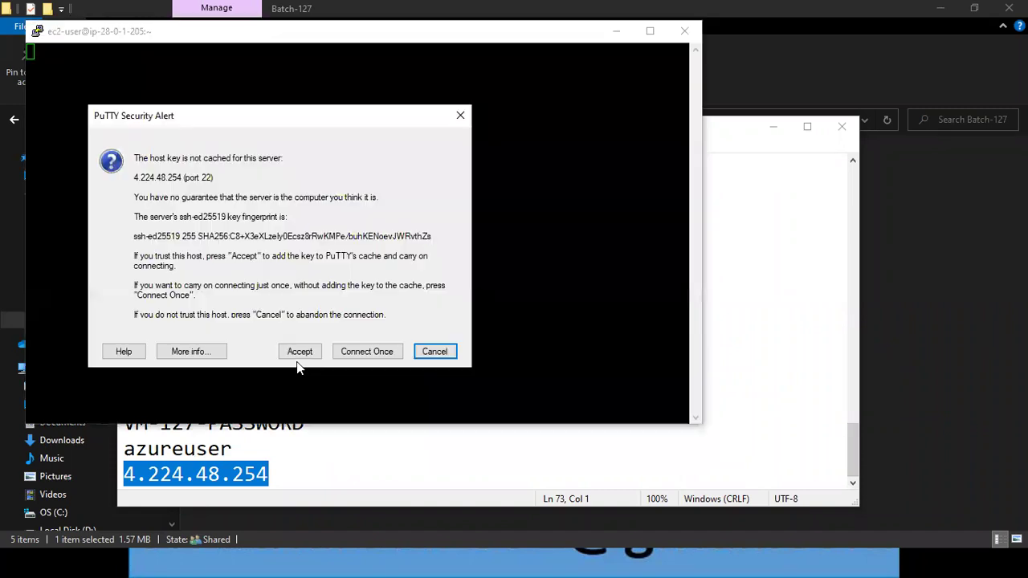
# - Accept the server's host key and enter the admin username from the notes at login
pyautogui.click(294, 356)
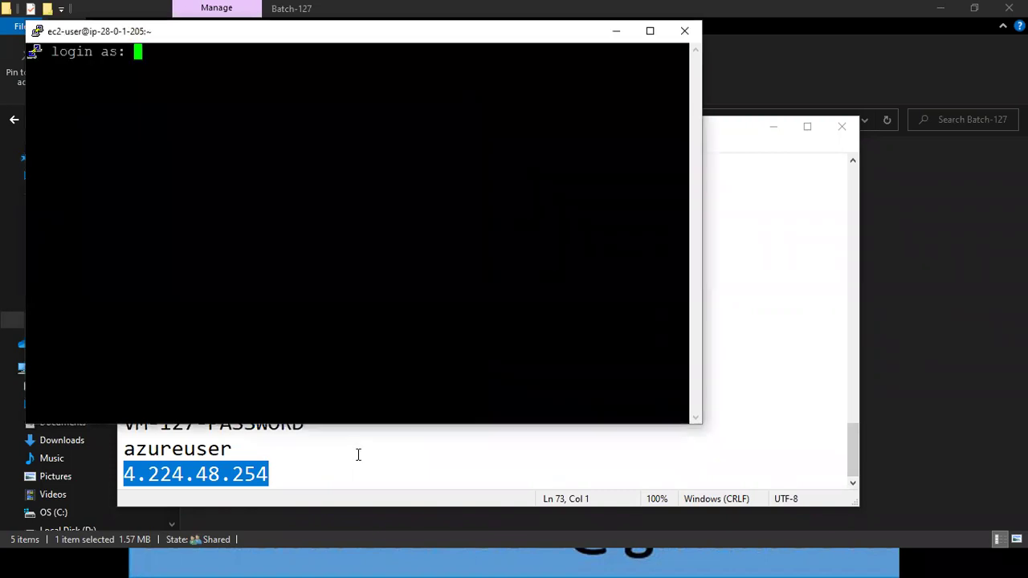
pyautogui.doubleClick(358, 452)
pyautogui.hotkey('alt', 'Tab')
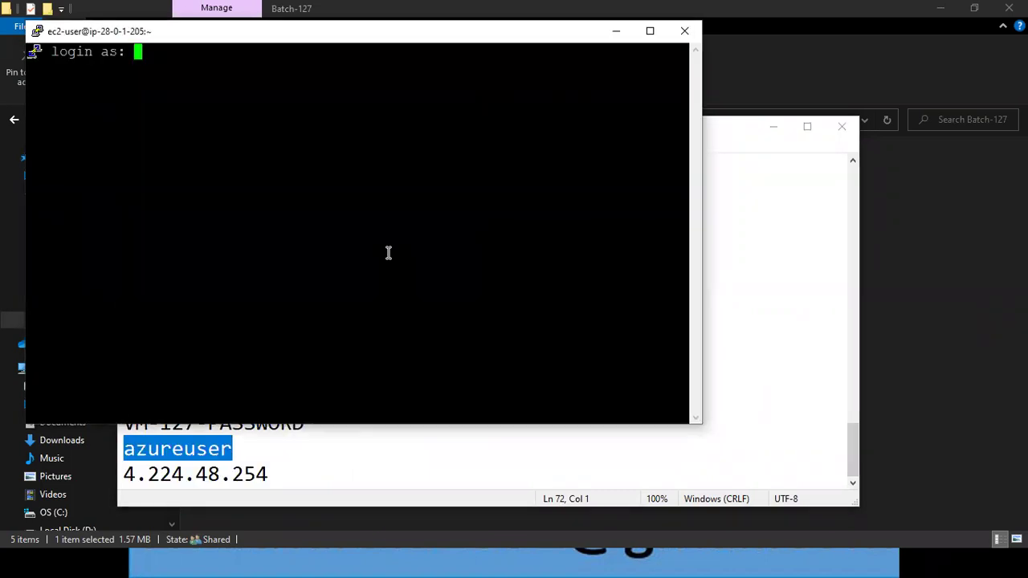
pyautogui.rightClick(388, 253)
pyautogui.press('Return')
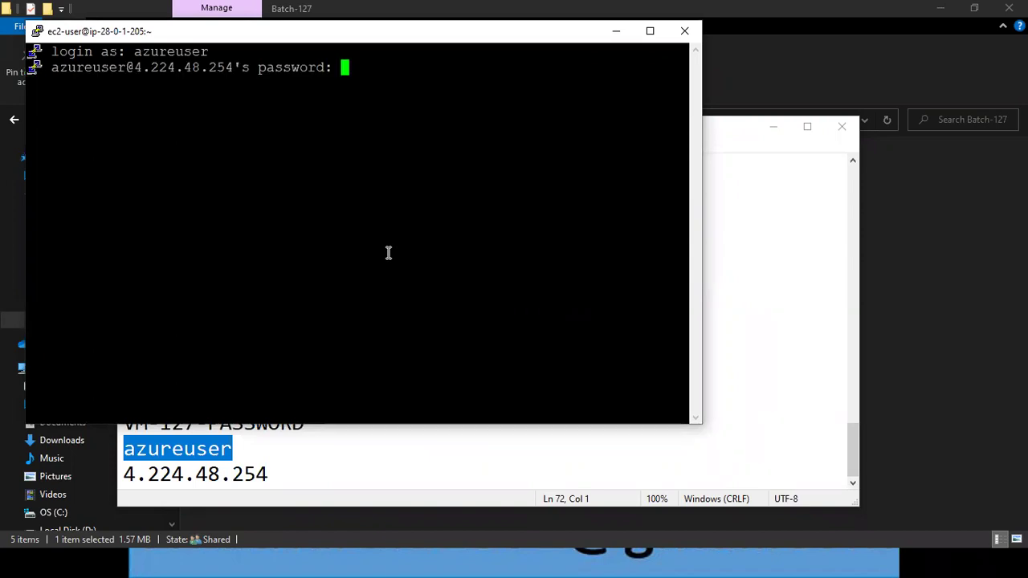
# - Submit the password, retrying after Access denied, to reach the Ubuntu shell
pyautogui.press('Return')
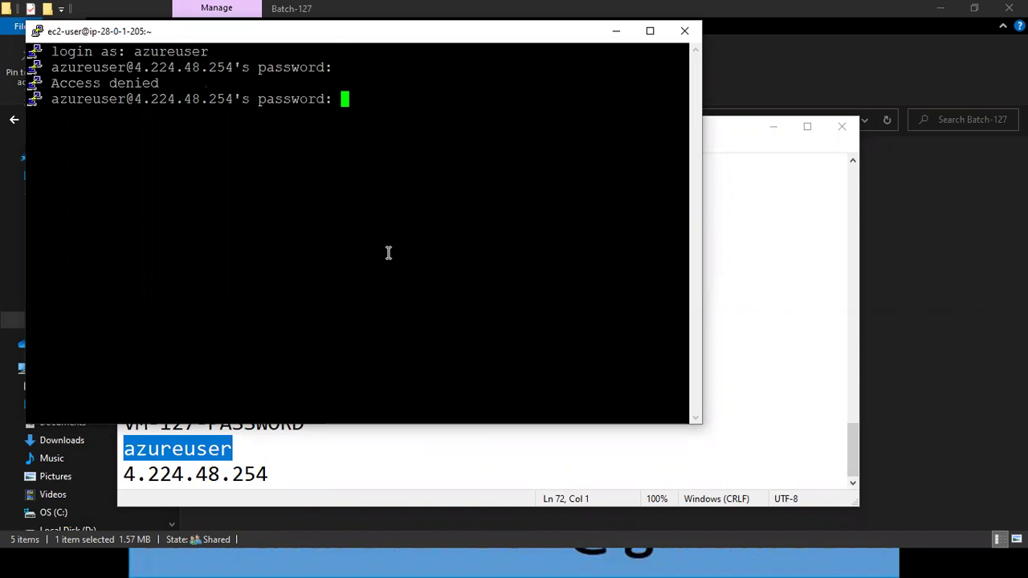
pyautogui.press('Return')
pyautogui.write('cl')
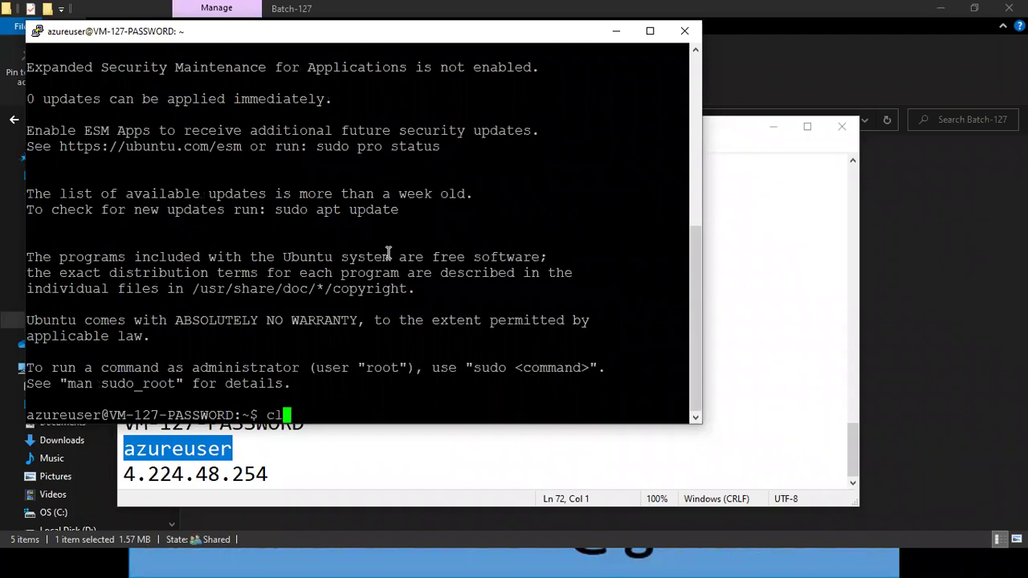
pyautogui.write('e')
pyautogui.press('BackSpace')
pyautogui.press('BackSpace')
pyautogui.press('BackSpace')
# - Run df -h and highlight the /dev/root row's 29G size
pyautogui.write('df -h')
pyautogui.press('Return')
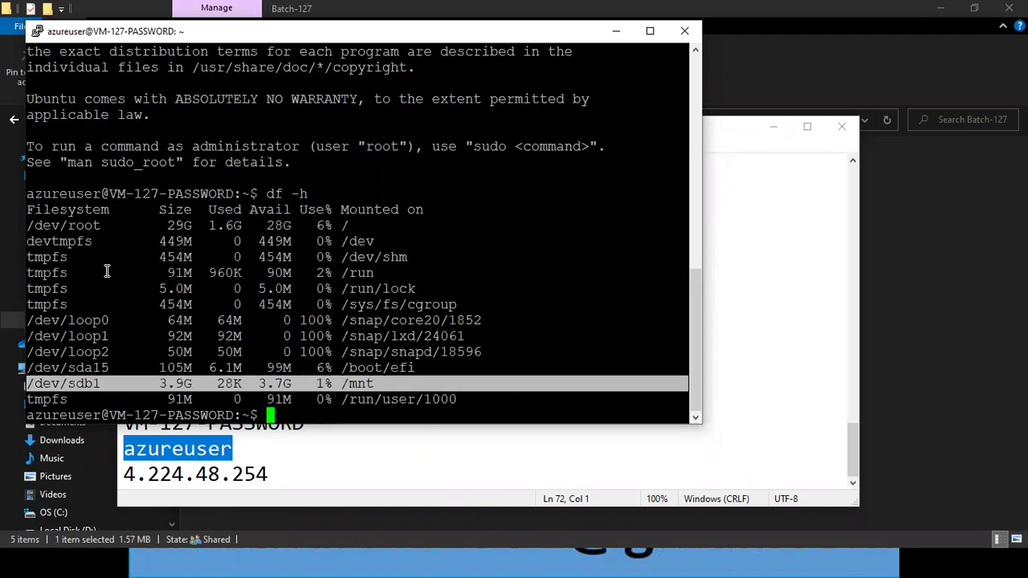
pyautogui.moveTo(37, 229); pyautogui.dragTo(412, 228)
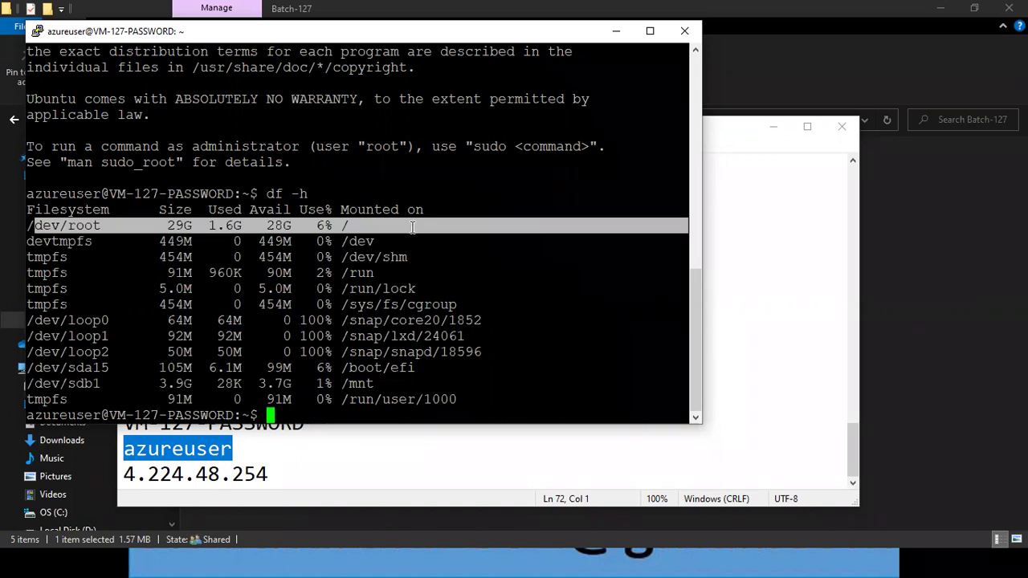
pyautogui.click(518, 243)
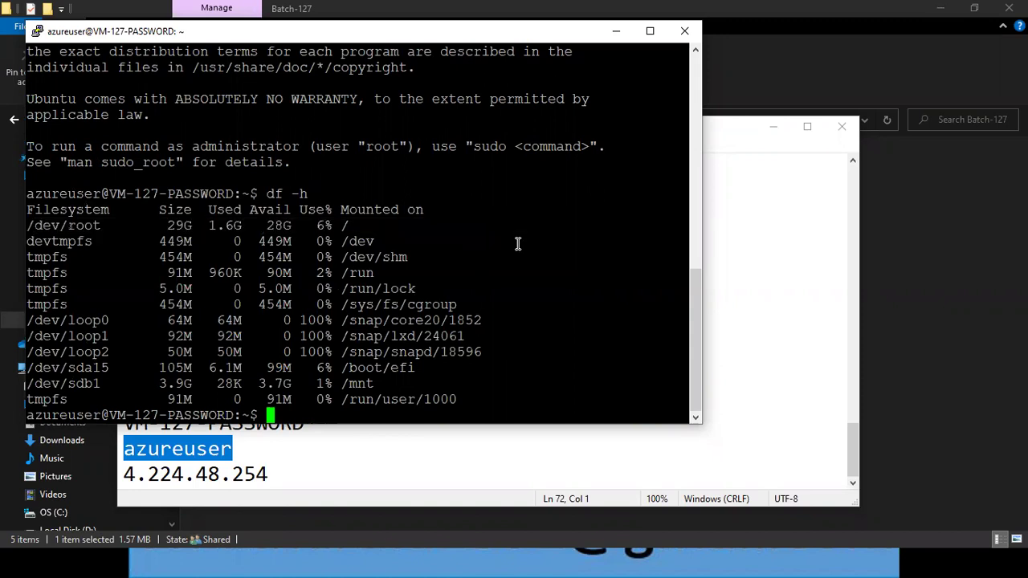
pyautogui.doubleClick(193, 225)
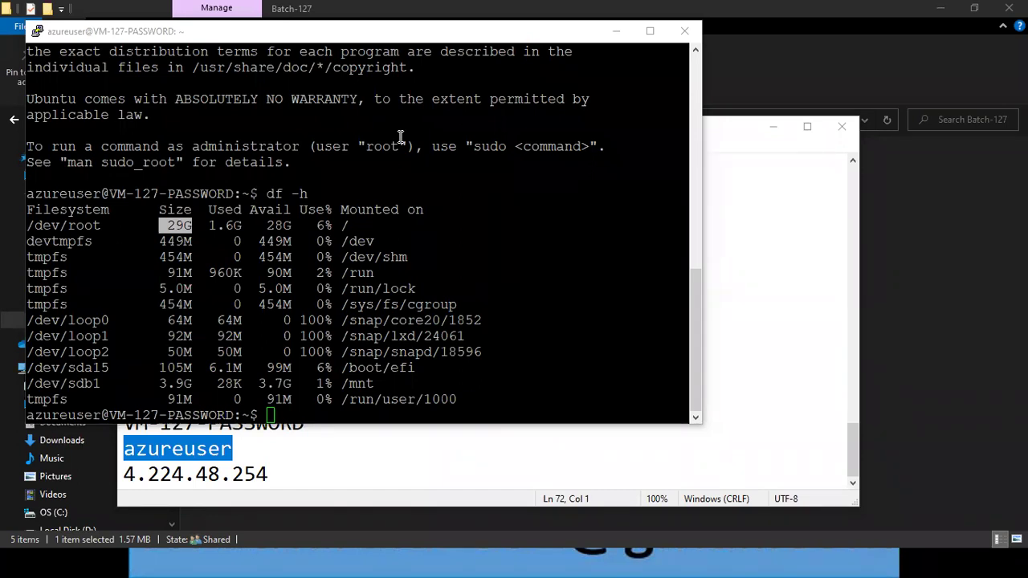
pyautogui.moveTo(382, 562)
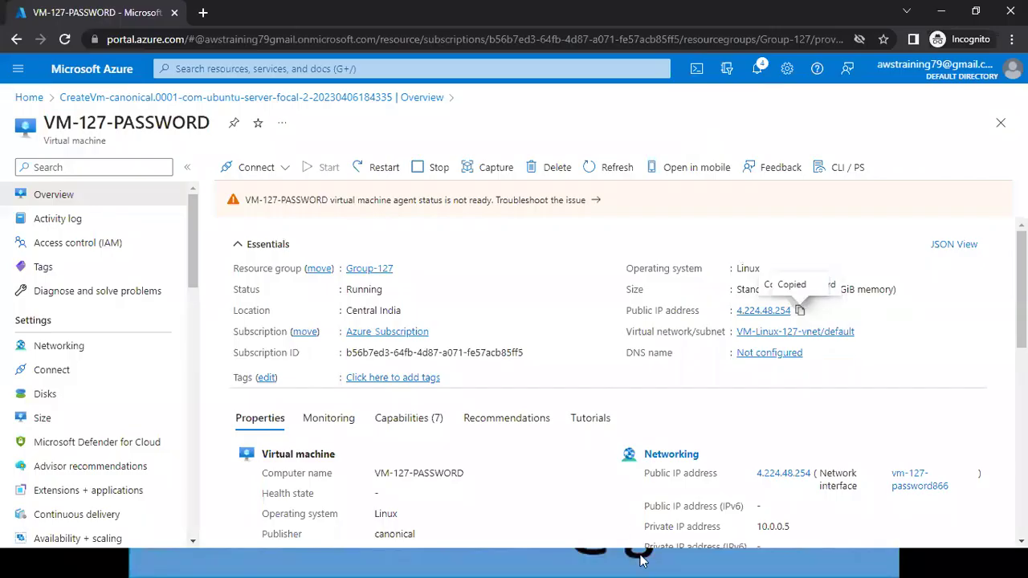
# - Scroll back through the PuTTY log and highlight both password prompts and the Access denied line
pyautogui.click(640, 560)
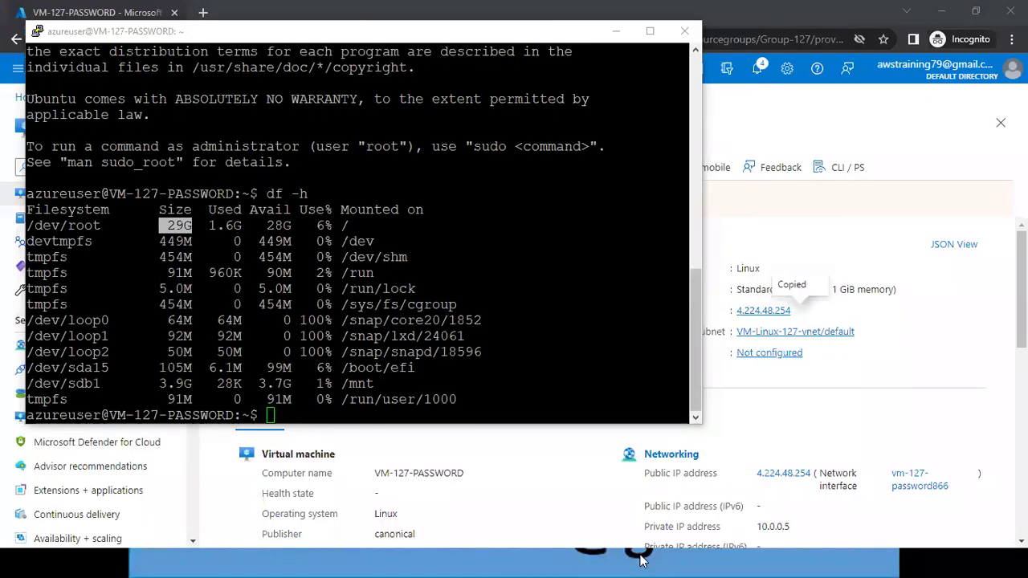
pyautogui.click(694, 151)
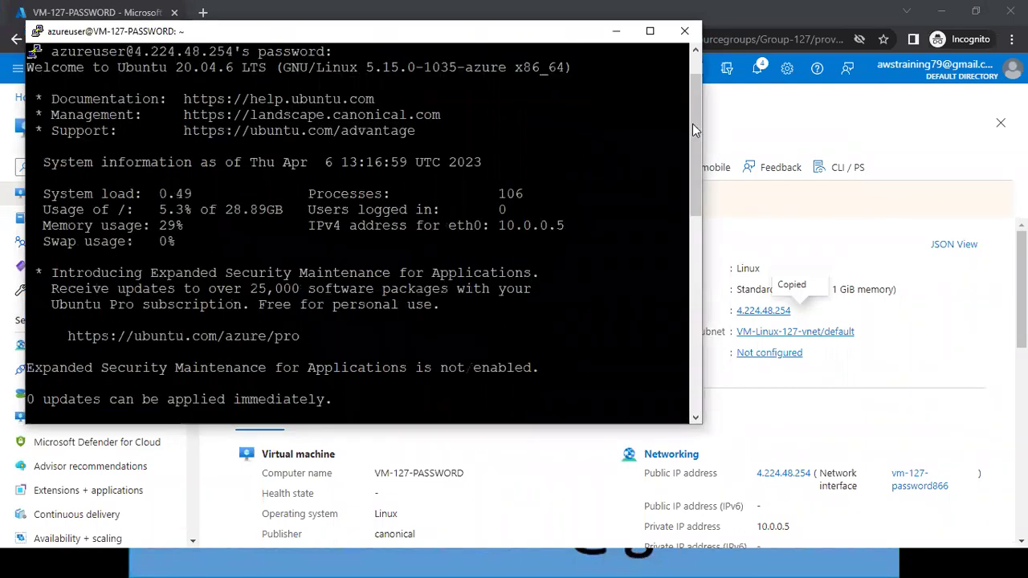
pyautogui.scroll(1, 695, 130)
pyautogui.moveTo(394, 66); pyautogui.dragTo(135, 67)
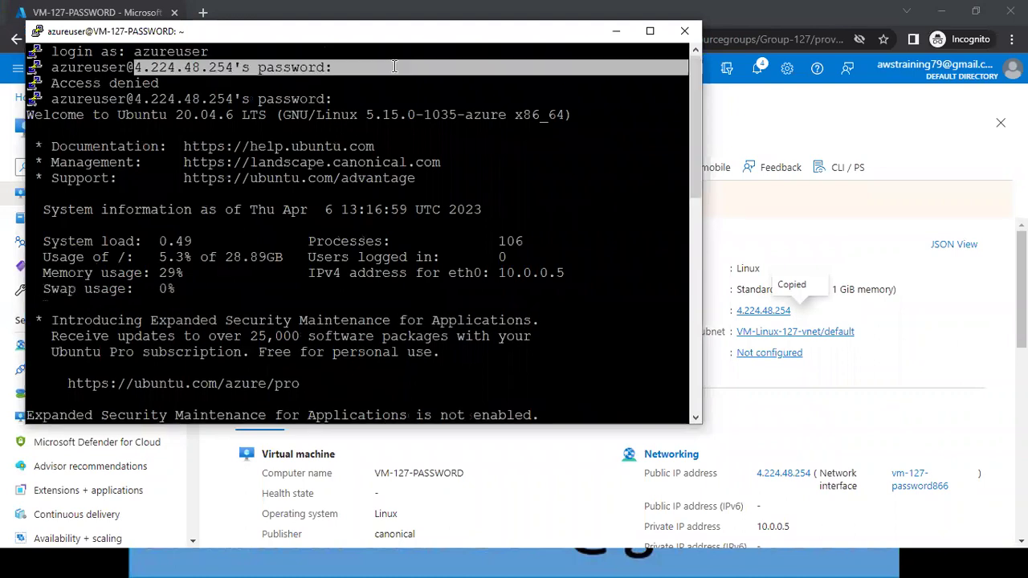
pyautogui.moveTo(237, 97); pyautogui.dragTo(393, 98)
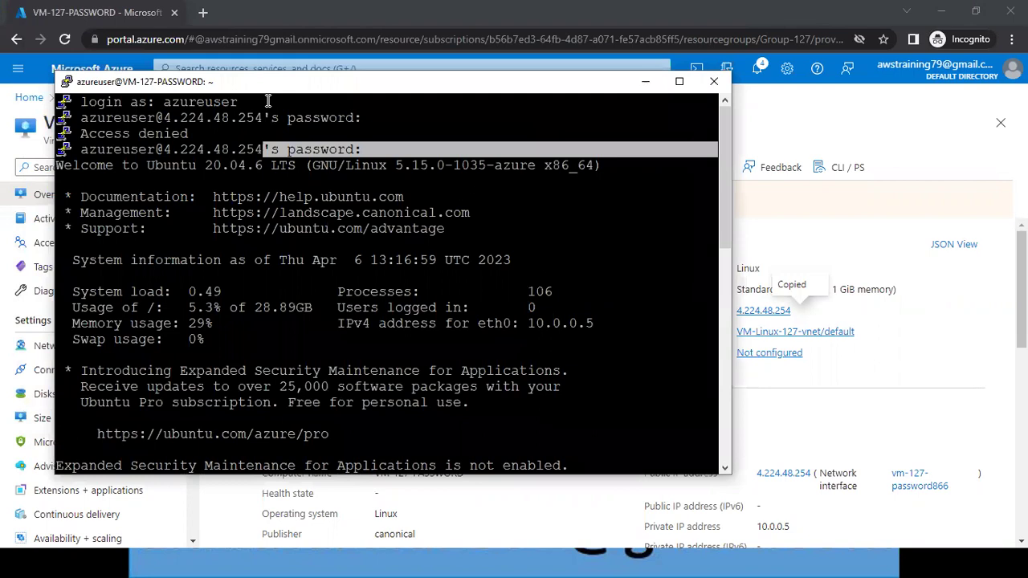
pyautogui.tripleClick(195, 135)
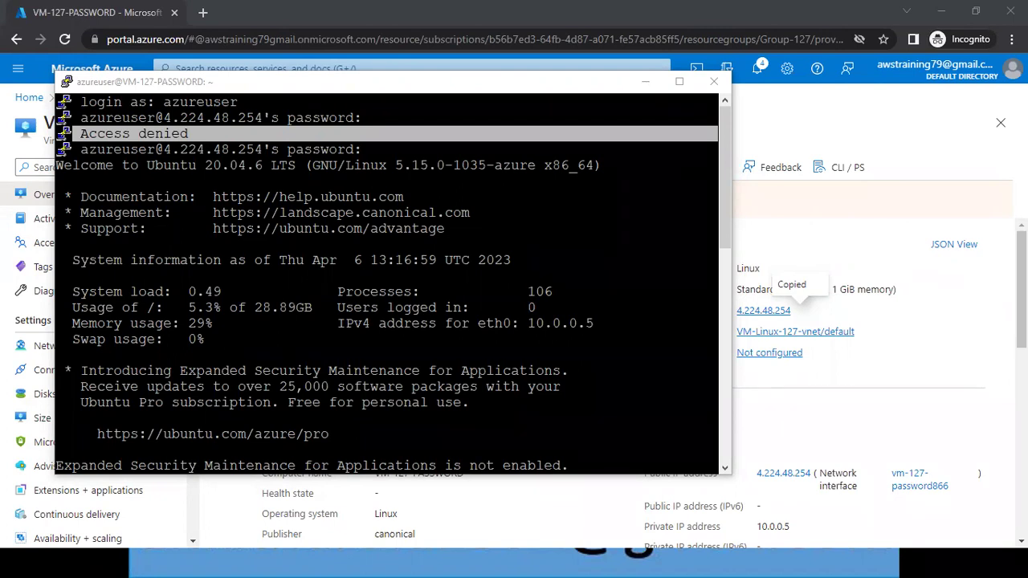
pyautogui.press('super')
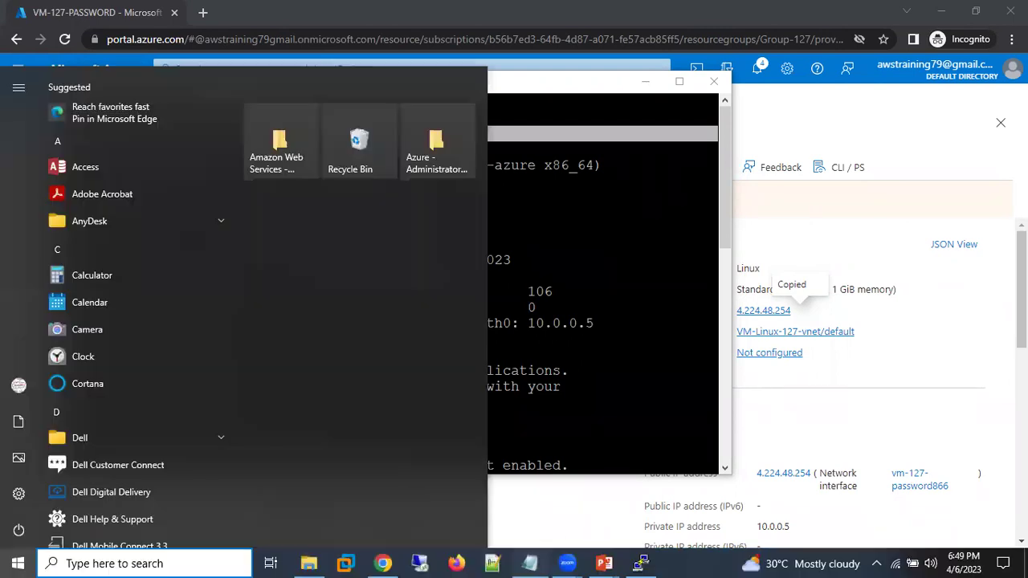
# - Scroll through the Batch-127 notes, then return to the VM-127-PASSWORD username and 4.224.48.254 entry
pyautogui.hotkey('alt', 'Tab')
pyautogui.scroll(8, 326, 444)
pyautogui.click(326, 444)
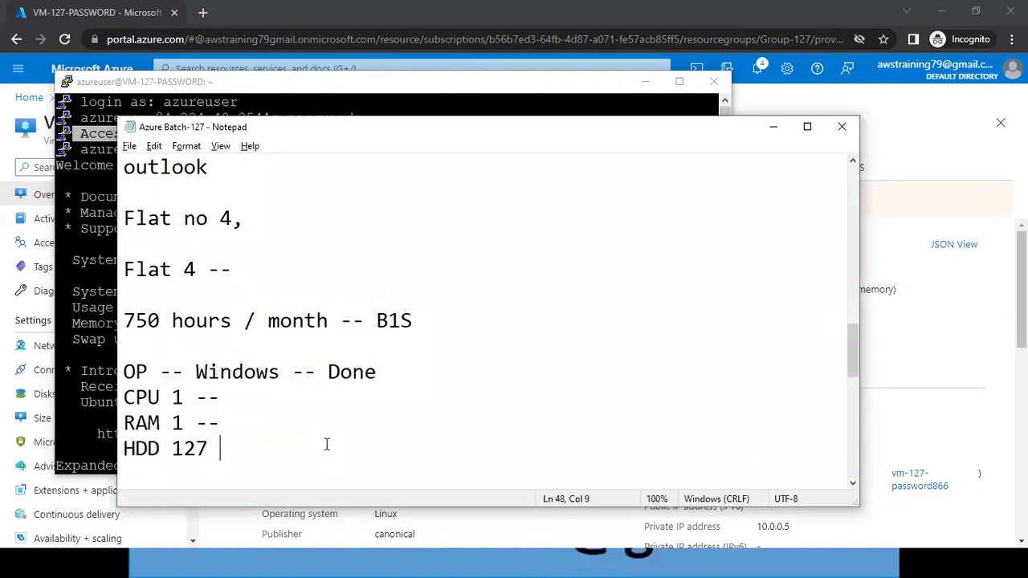
pyautogui.scroll(4, 326, 444)
pyautogui.click(326, 444)
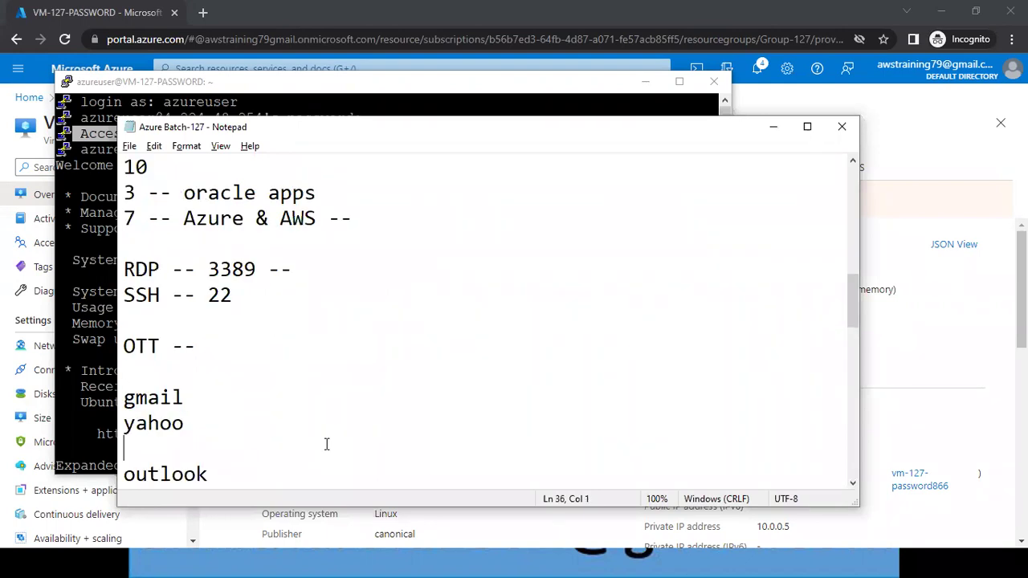
pyautogui.press('pagedown')
pyautogui.press('pagedown')
pyautogui.press('pagedown')
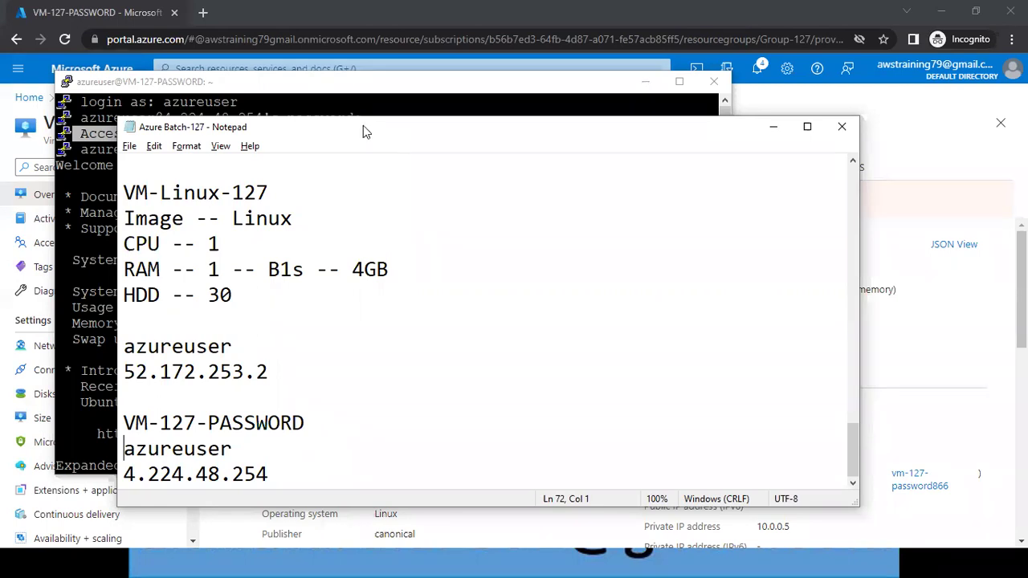
pyautogui.click(354, 337)
pyautogui.click(990, 302)
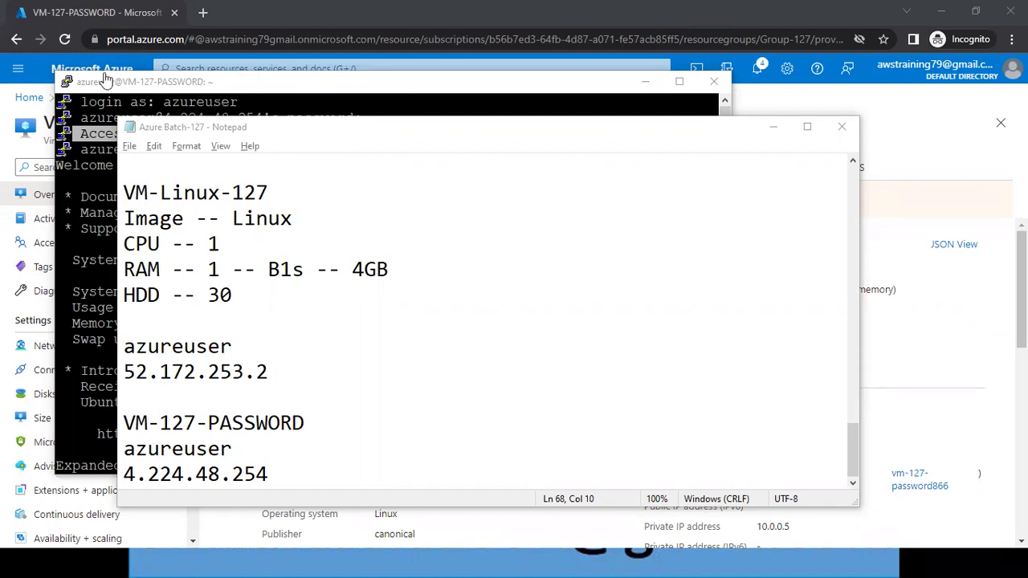
# - Open VM-127-PASSWORD from Virtual machines and view its public IP resource VM-127-PASSWORD-ip
pyautogui.hotkey('alt', 'Tab')
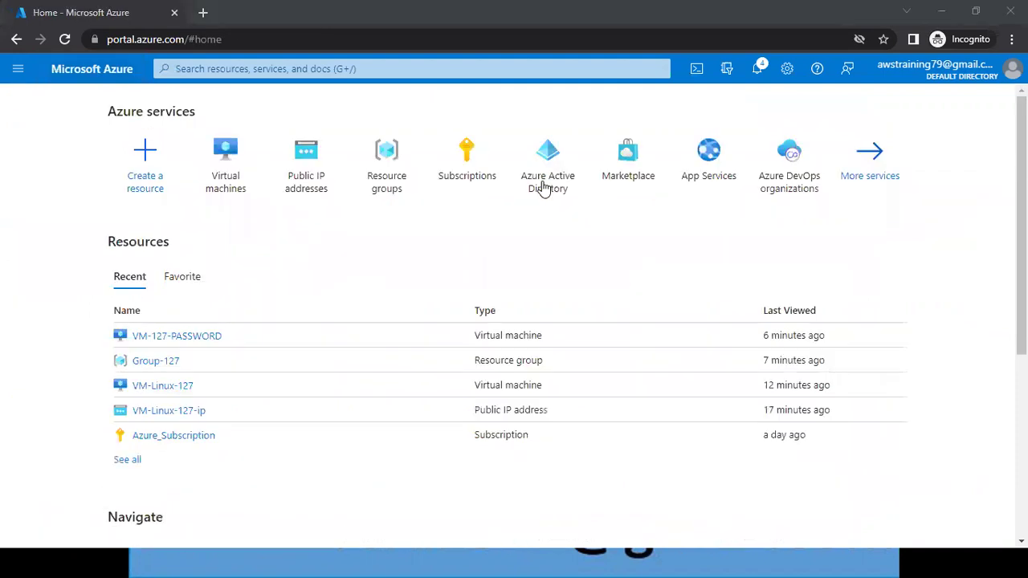
pyautogui.click(233, 181)
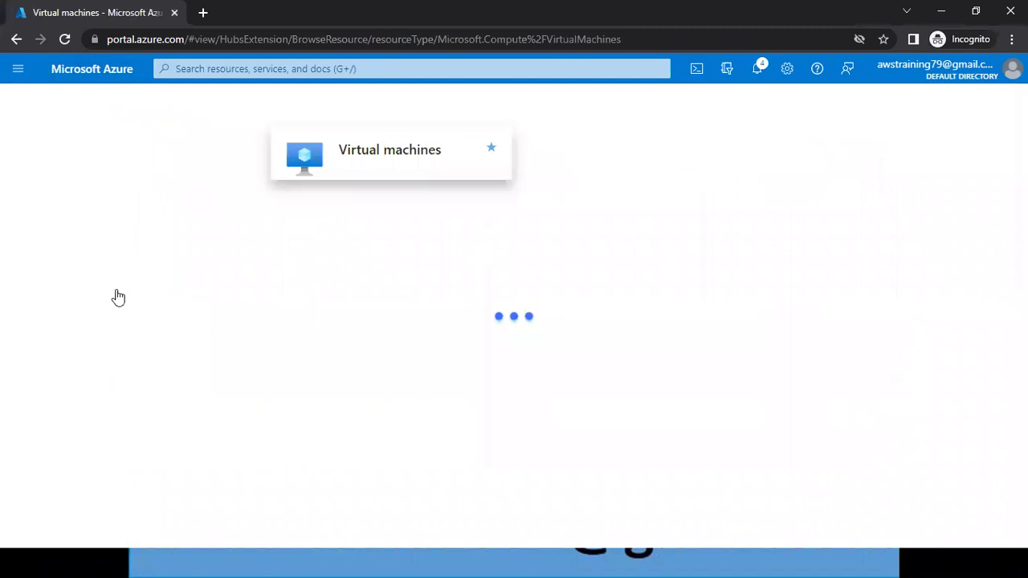
pyautogui.click(113, 288)
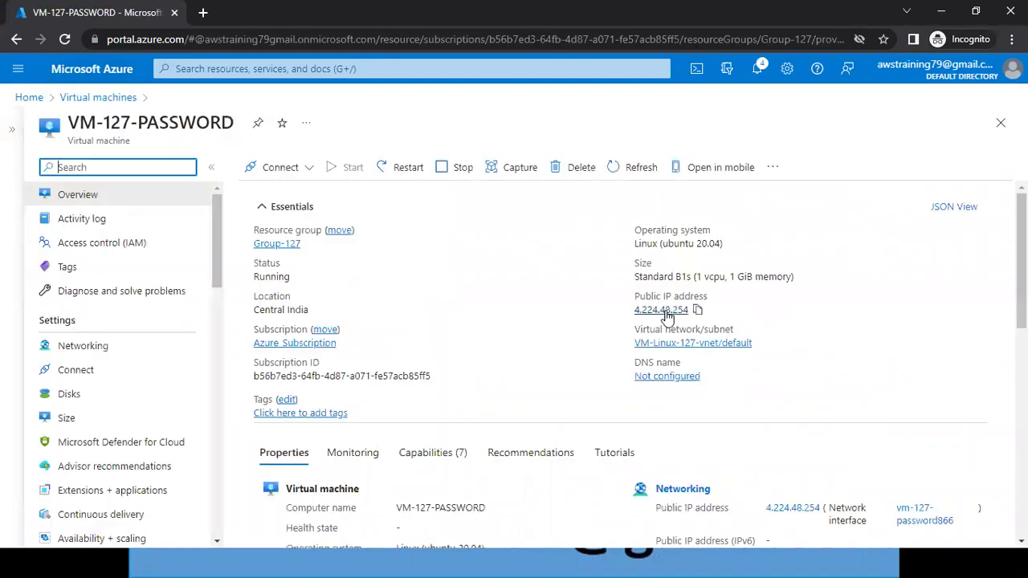
pyautogui.click(667, 311)
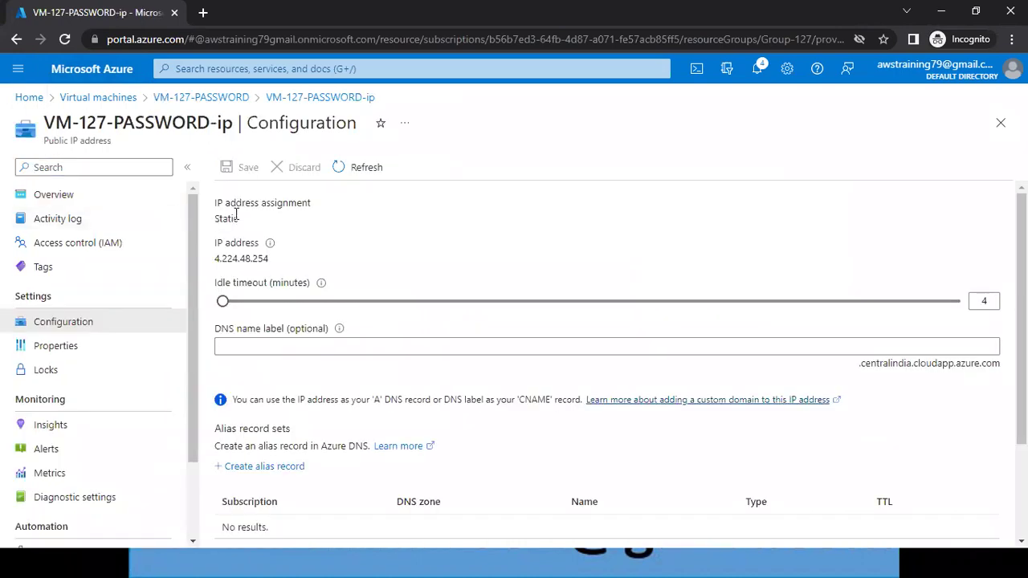
# - Check VM-127-PASSWORD-ip's Static assignment and overview page, then go to the Azure home page
pyautogui.tripleClick(257, 228)
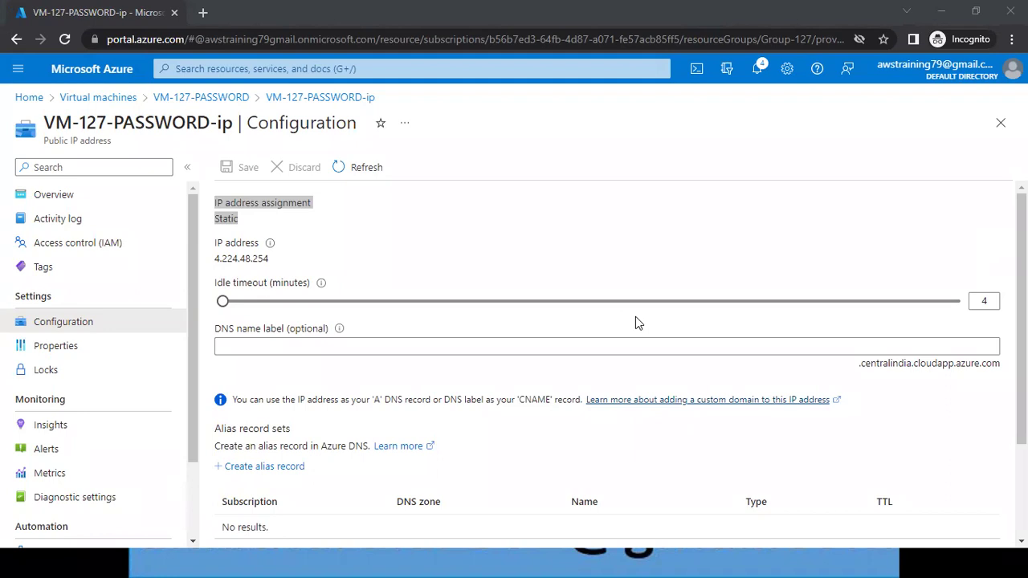
pyautogui.click(90, 201)
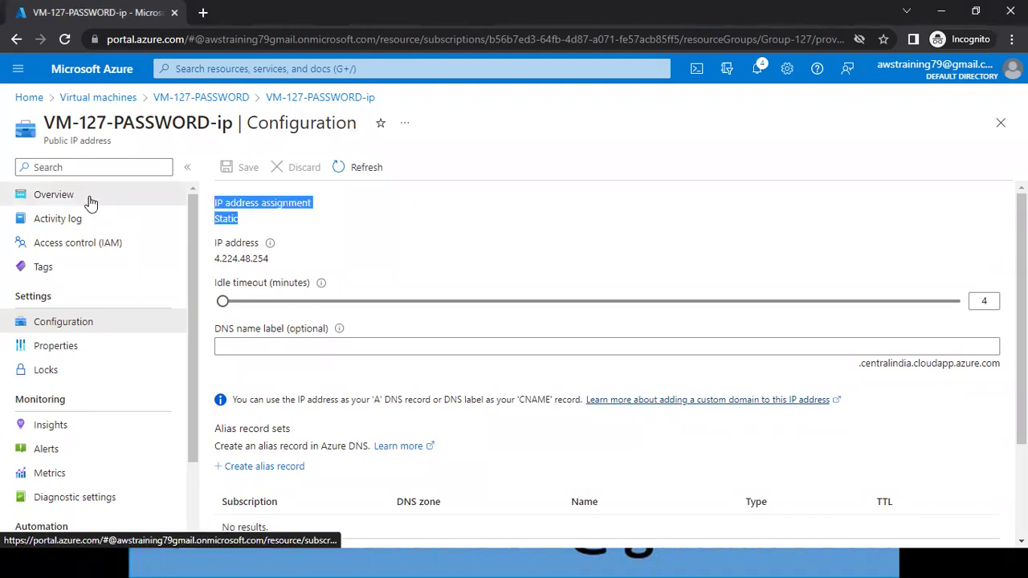
pyautogui.click(90, 200)
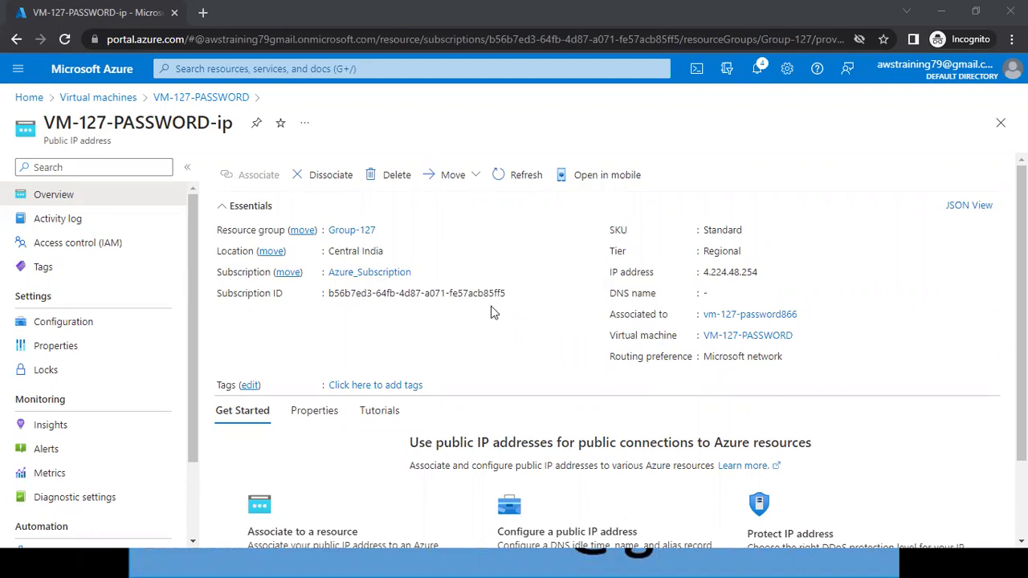
pyautogui.click(117, 83)
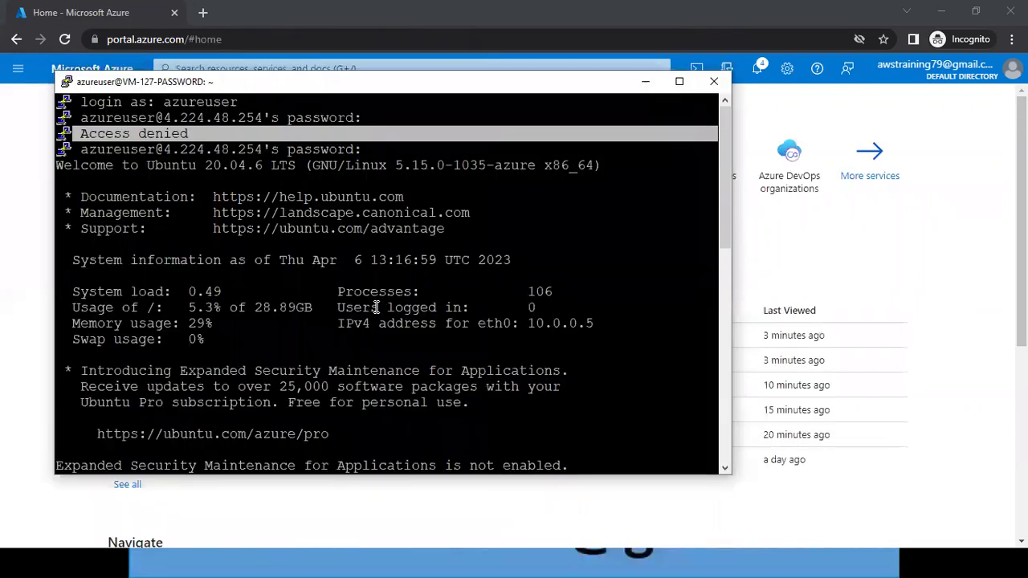
# - Show the PuTTY session's df -h output again (29G root, 3.9G /dev/sdb1 on /mnt)
pyautogui.click(376, 308)
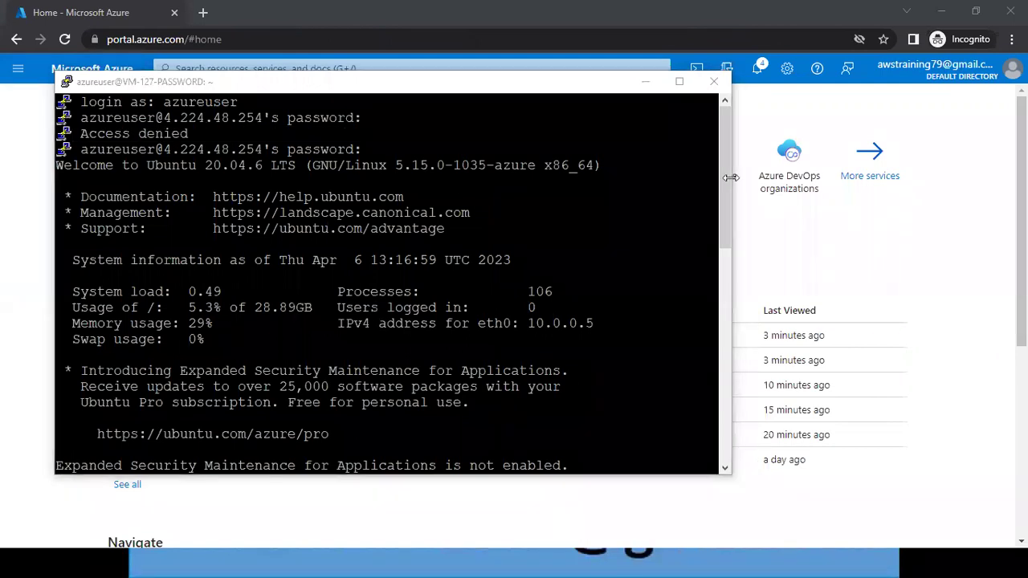
pyautogui.scroll(-7, 135, 465)
pyautogui.click(135, 465)
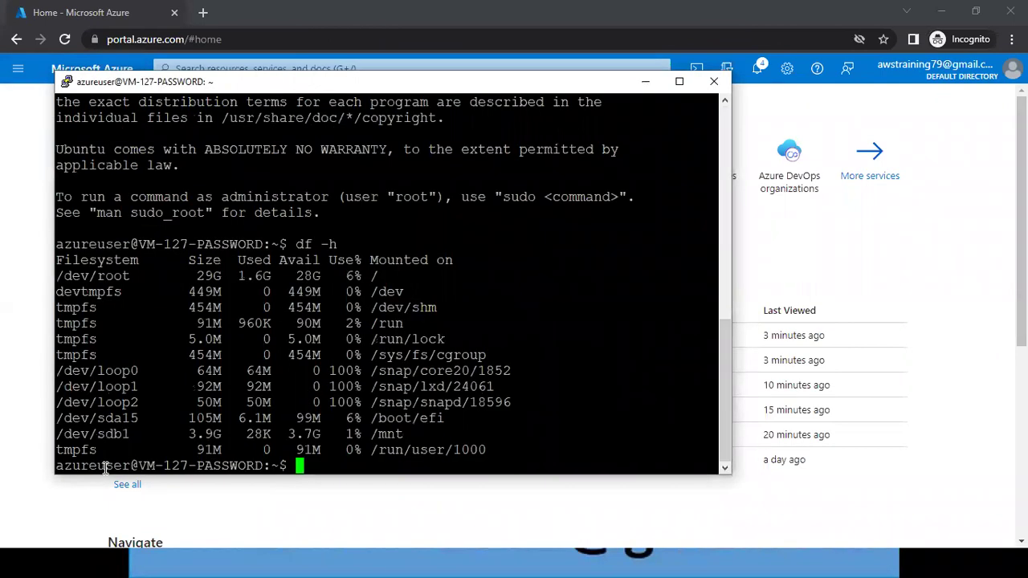
pyautogui.doubleClick(60, 468)
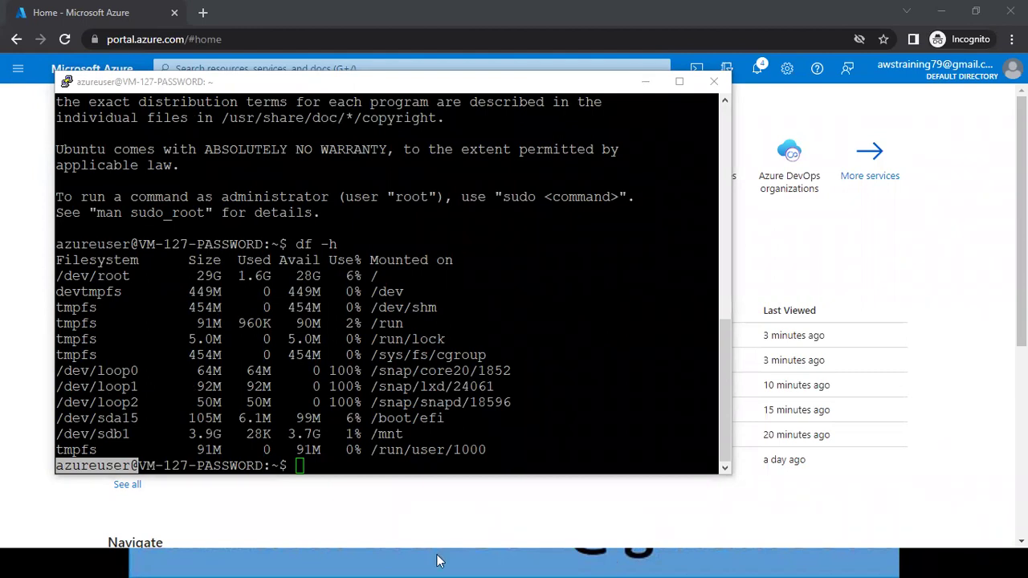
pyautogui.press('super')
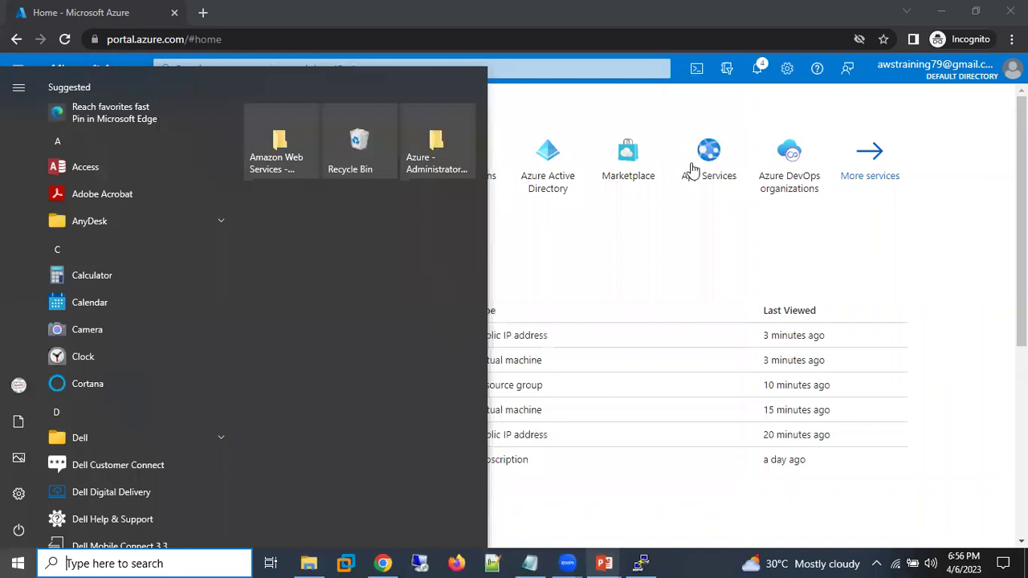
# - Close the Start menu to reveal the Azure home page's recent resources
pyautogui.click(584, 152)
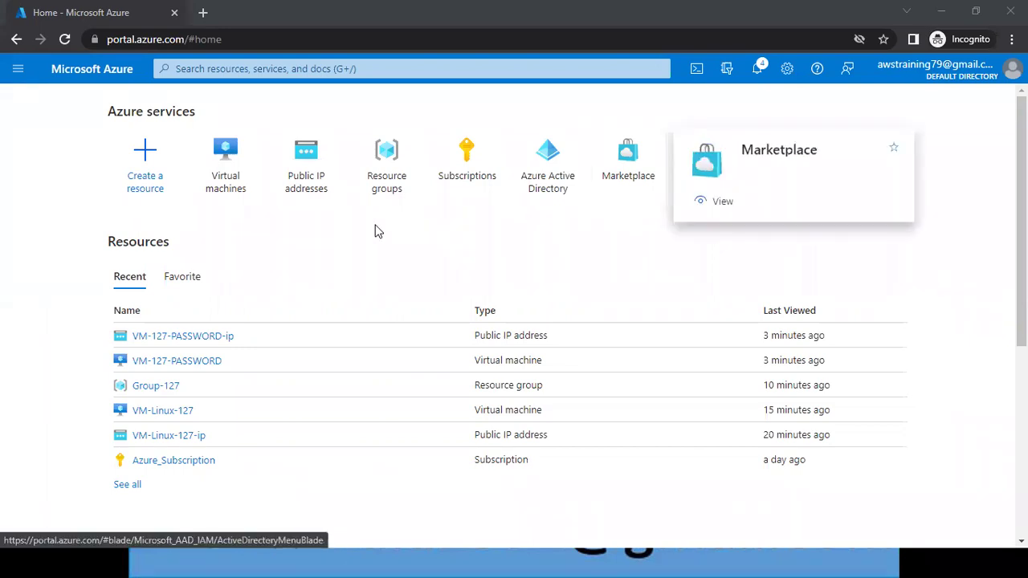
# - Start a new virtual machine in resource group Group-127, named VM-127-pass
pyautogui.click(229, 183)
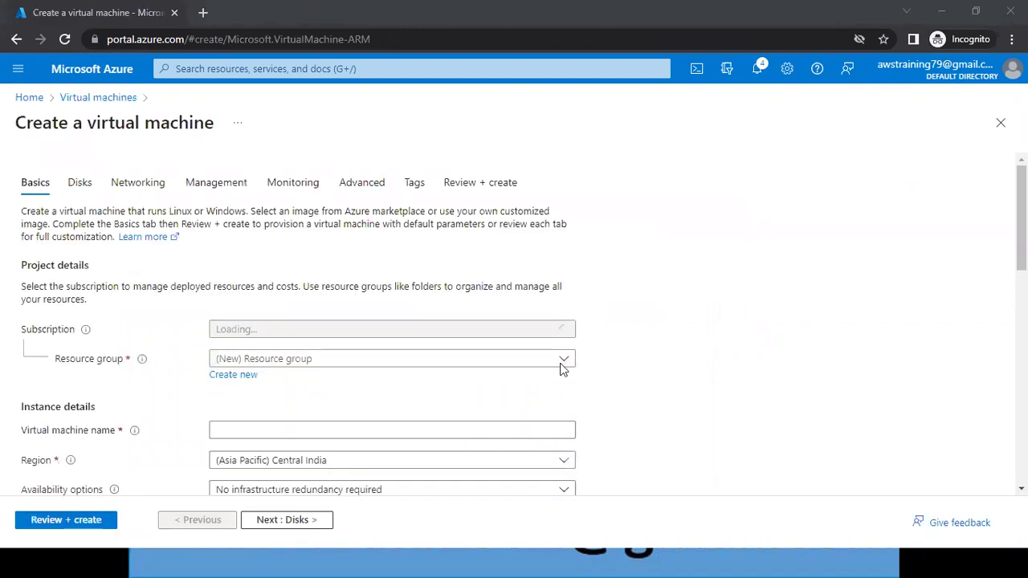
pyautogui.click(535, 360)
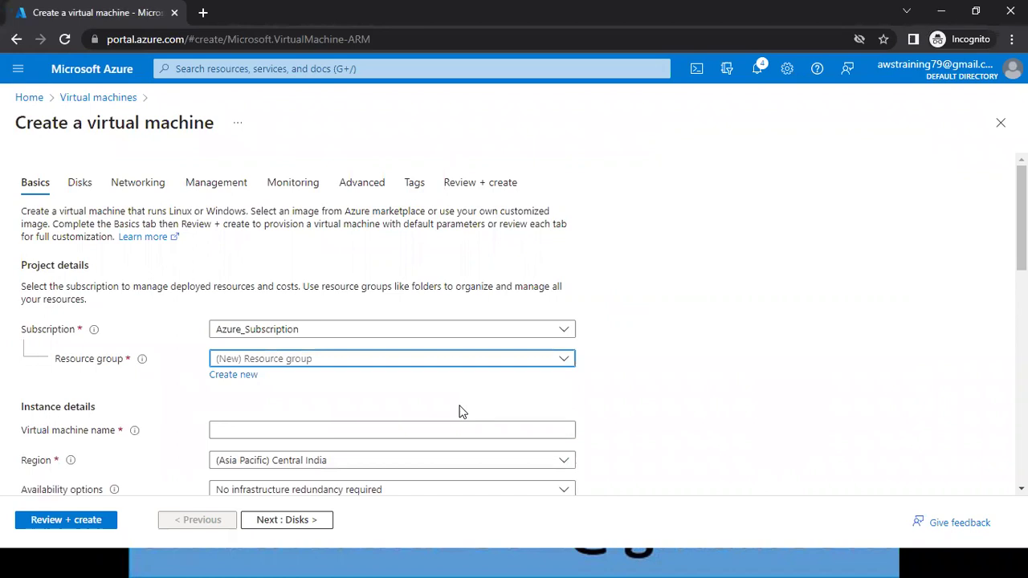
pyautogui.click(455, 433)
pyautogui.write('VM-1')
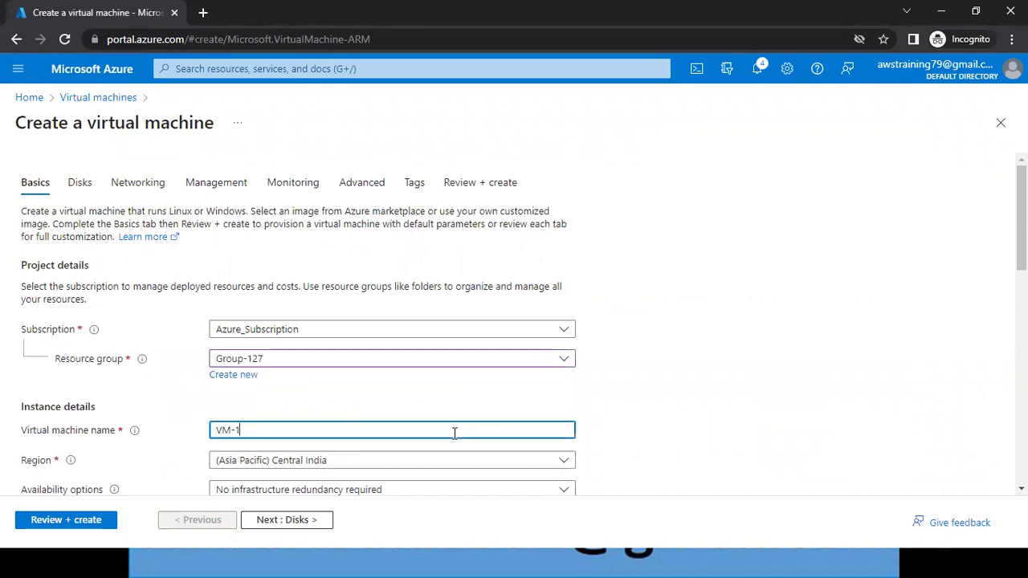
pyautogui.write('27-pass')
pyautogui.click(596, 432)
# - Switch the administrator authentication type from SSH public key to password
pyautogui.scroll(-3, 596, 432)
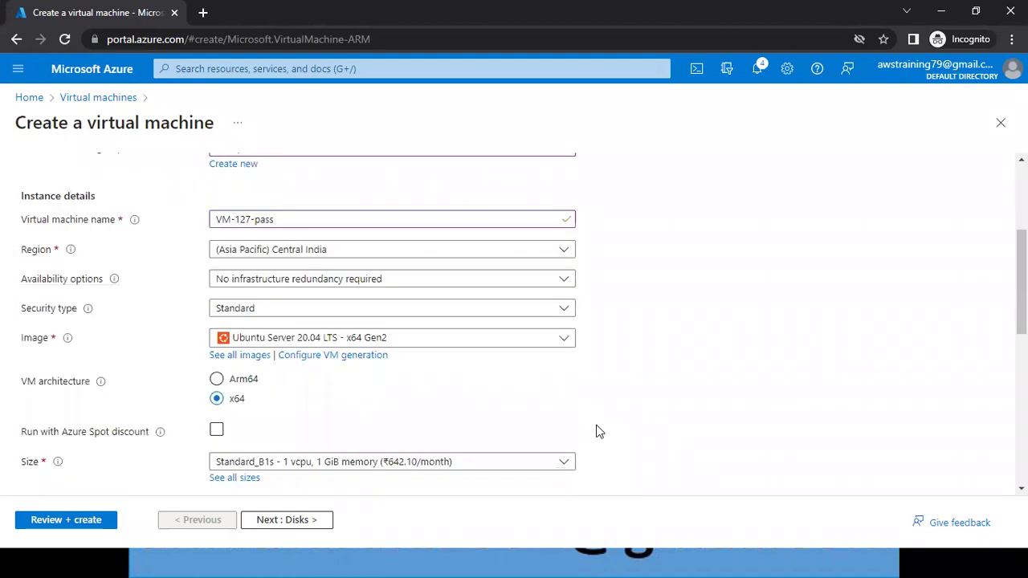
pyautogui.scroll(-2, 596, 432)
pyautogui.scroll(-2, 307, 246)
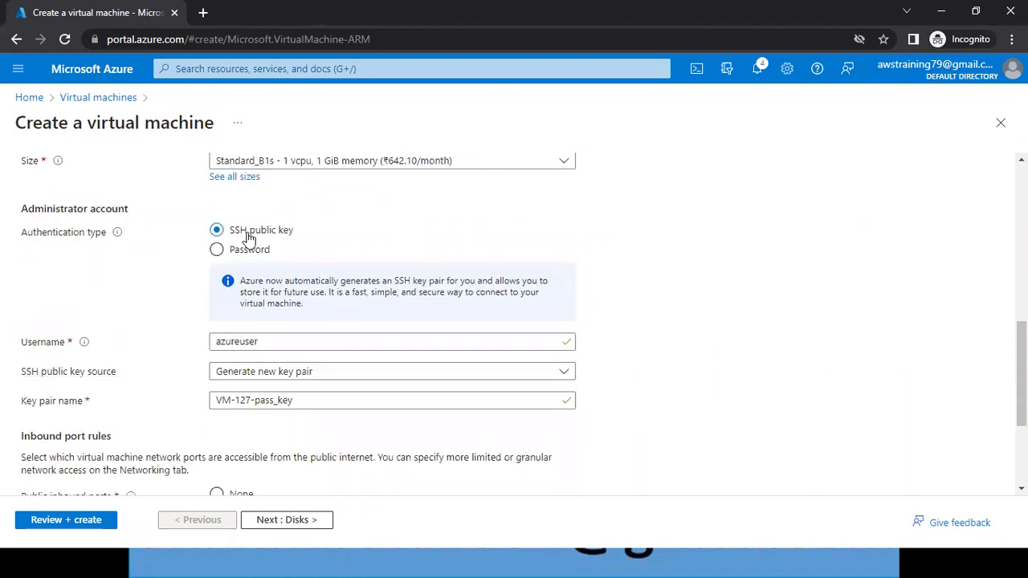
pyautogui.tripleClick(296, 235)
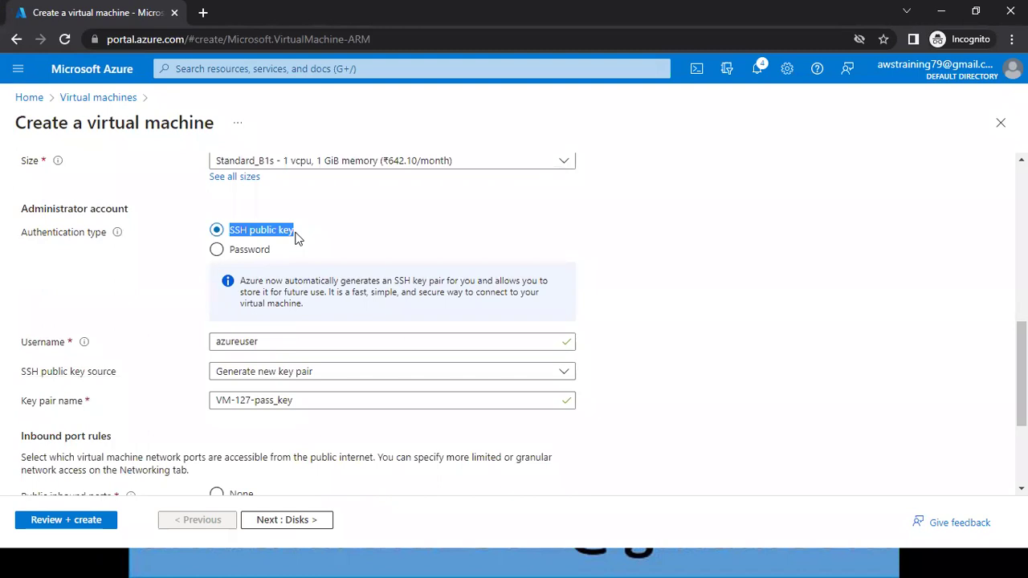
pyautogui.click(216, 250)
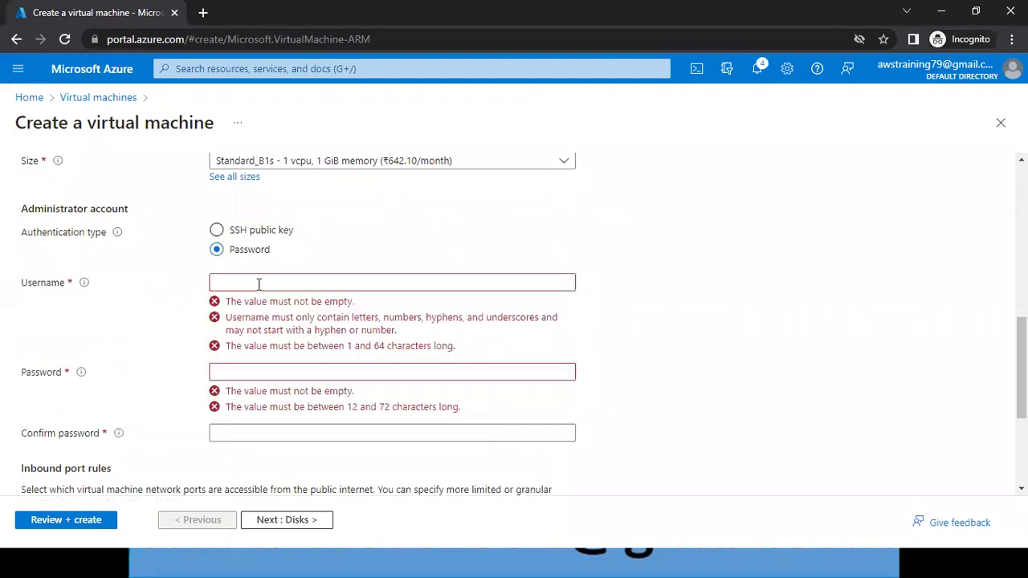
# - Enter the admin username and a 12+ character password, confirmed to match
pyautogui.click(259, 283)
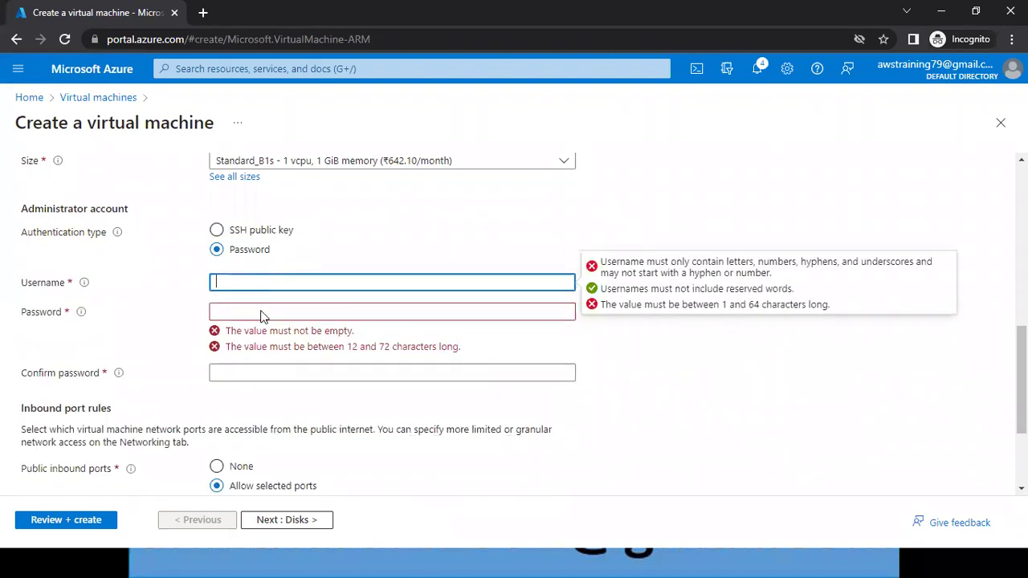
pyautogui.press('Tab')
pyautogui.press('Tab')
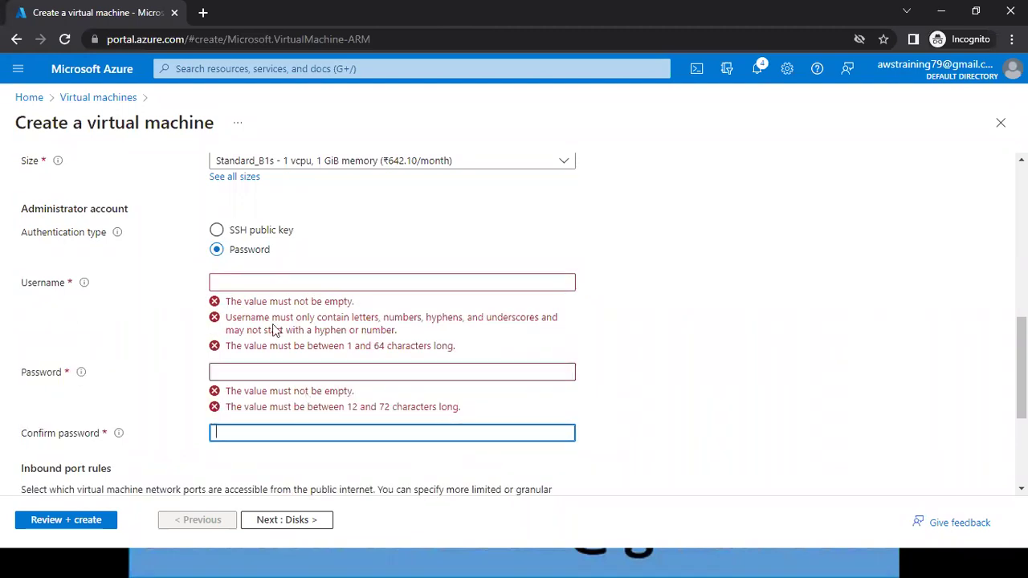
pyautogui.click(255, 283)
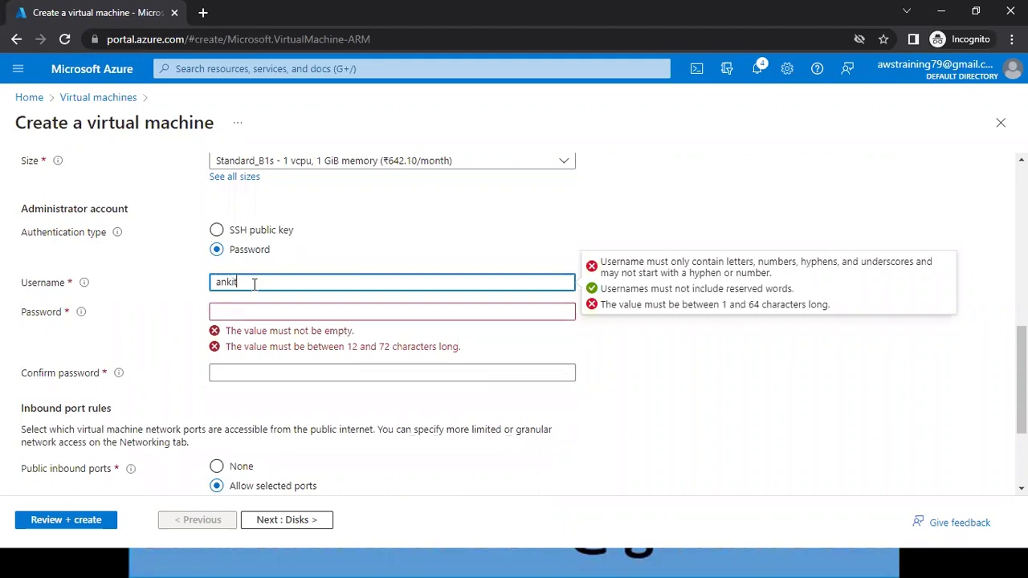
pyautogui.press('Tab')
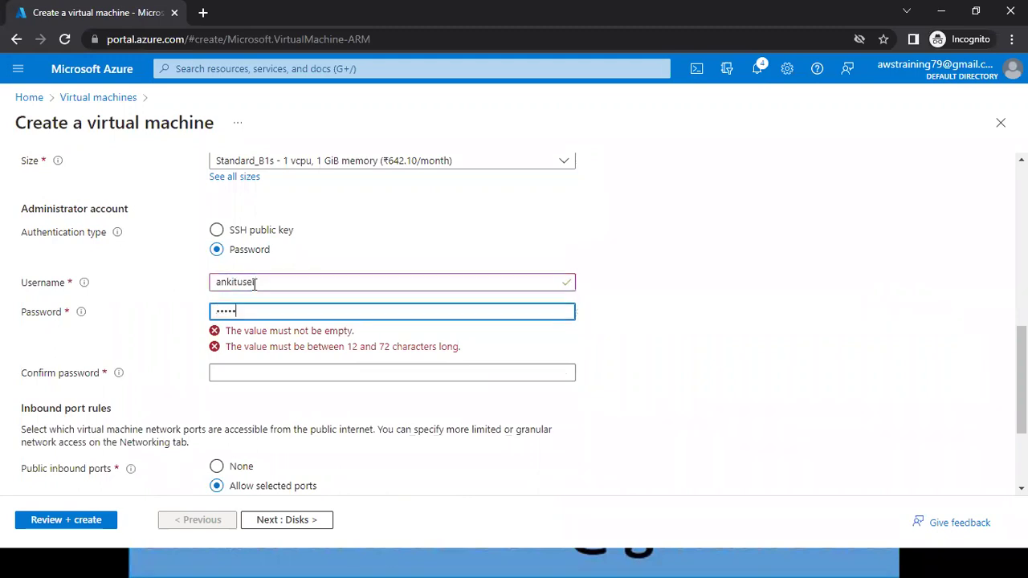
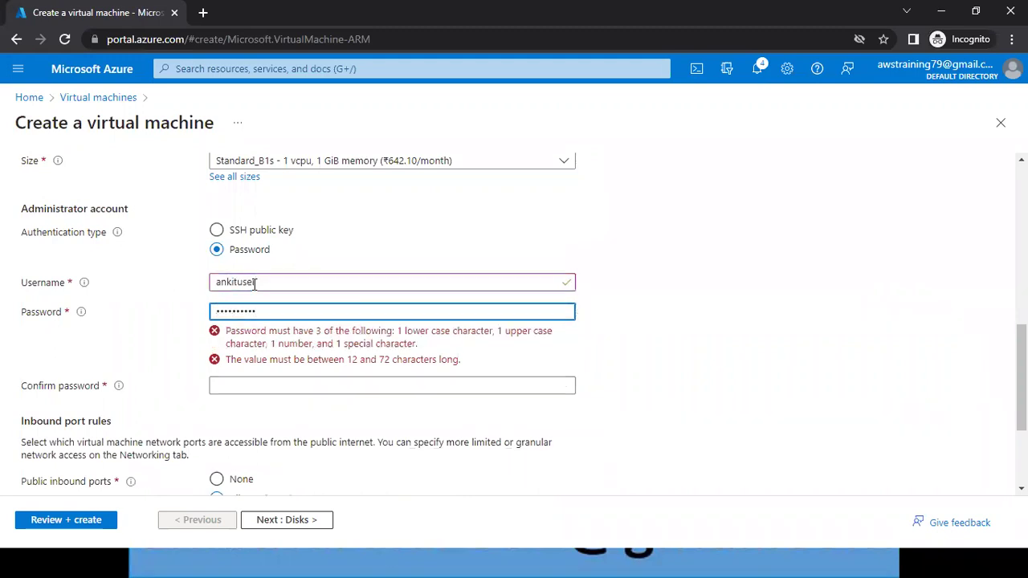
pyautogui.press('BackSpace')
pyautogui.press('BackSpace')
pyautogui.press('BackSpace')
pyautogui.press('BackSpace')
pyautogui.press('BackSpace')
pyautogui.press('Tab')
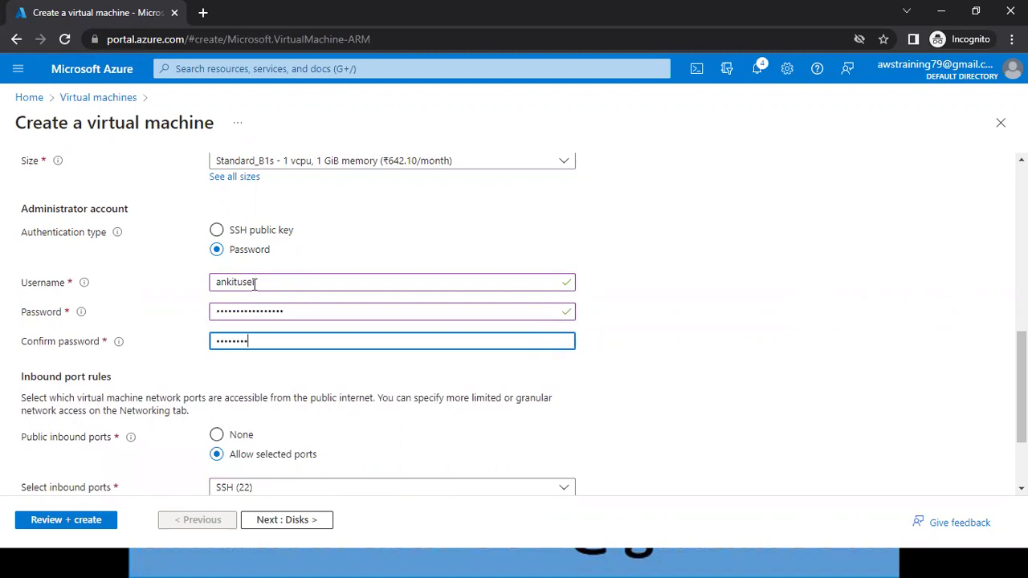
pyautogui.click(515, 386)
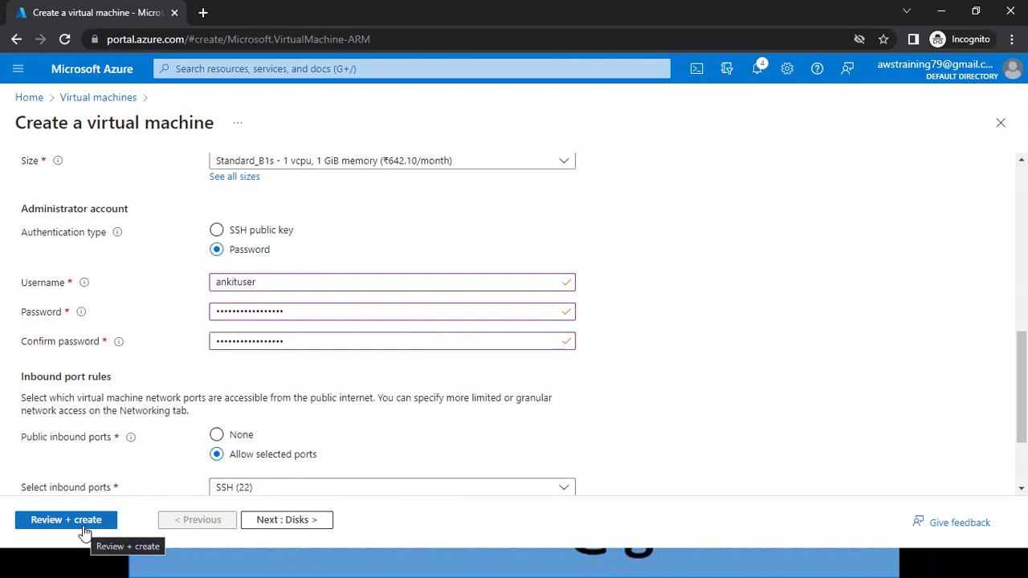
# - Run Review + create for VM-127-pass again until validation passes at 0.8796 INR/hr
pyautogui.scroll(10, 182, 196)
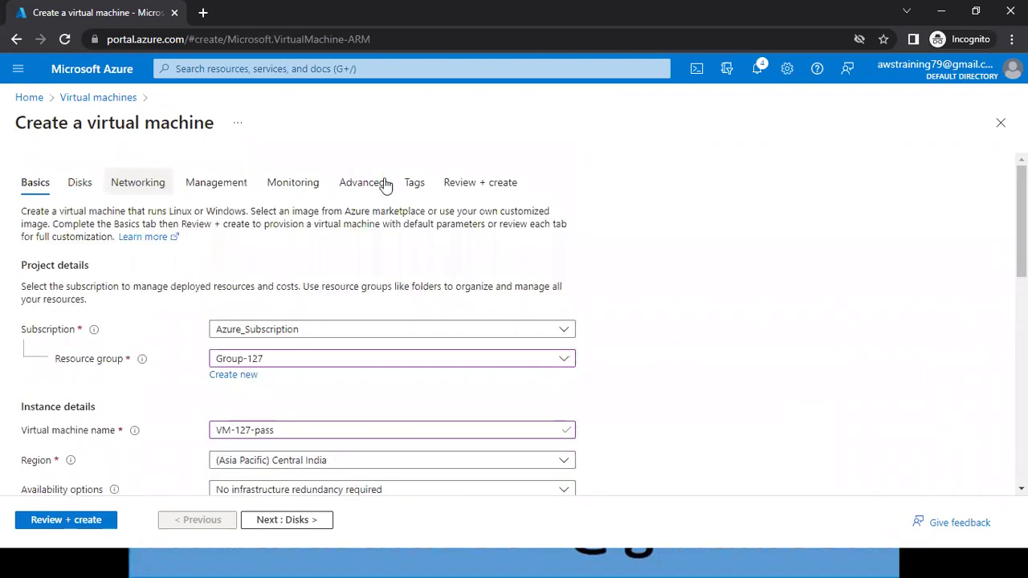
pyautogui.click(488, 183)
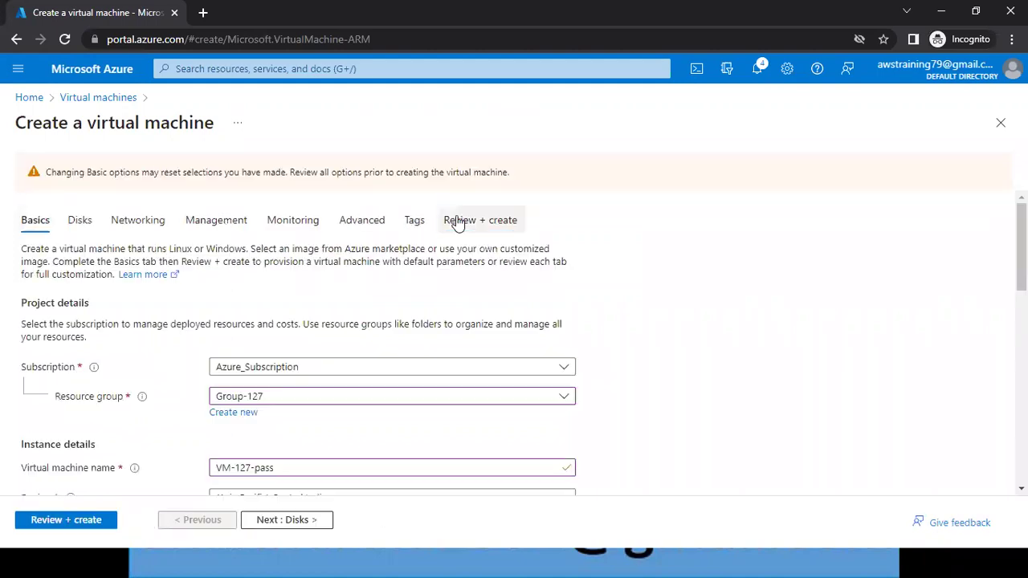
pyautogui.click(454, 221)
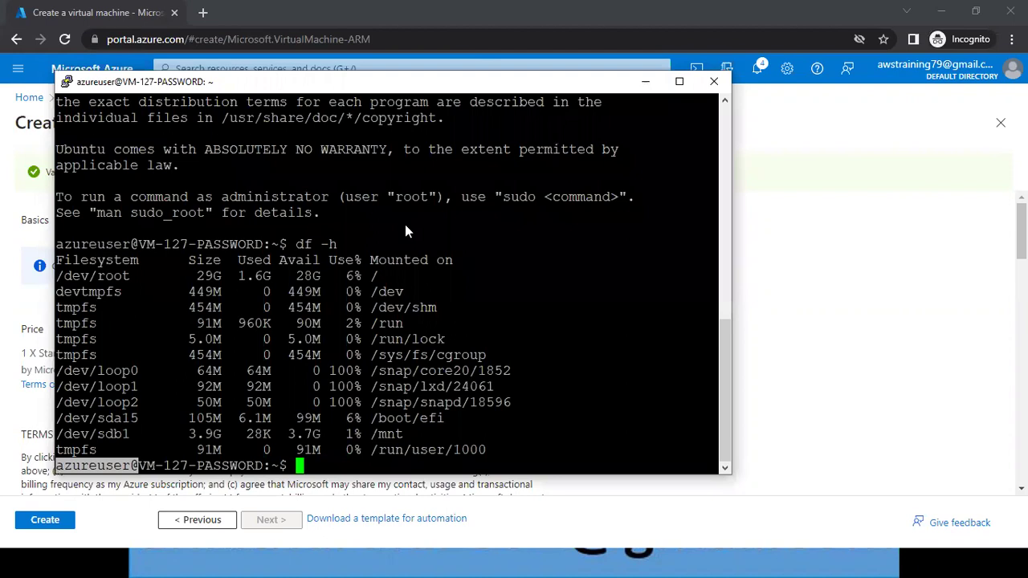
# - Start a new PuTTY session from the window menu and close the old terminal
pyautogui.hotkey('alt', 'space')
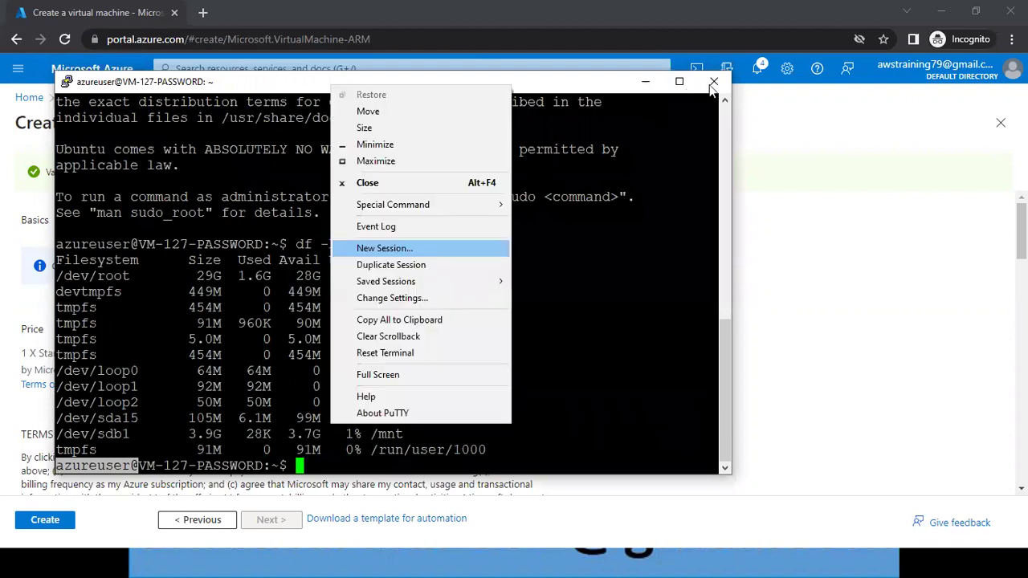
pyautogui.press('Return')
pyautogui.click(713, 82)
pyautogui.click(539, 334)
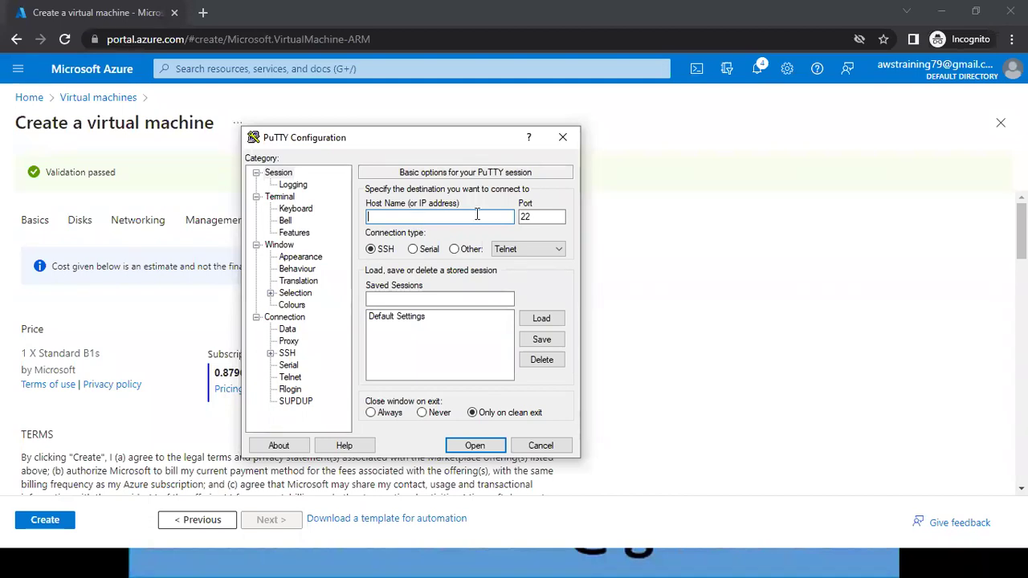
pyautogui.write('azureuser@')
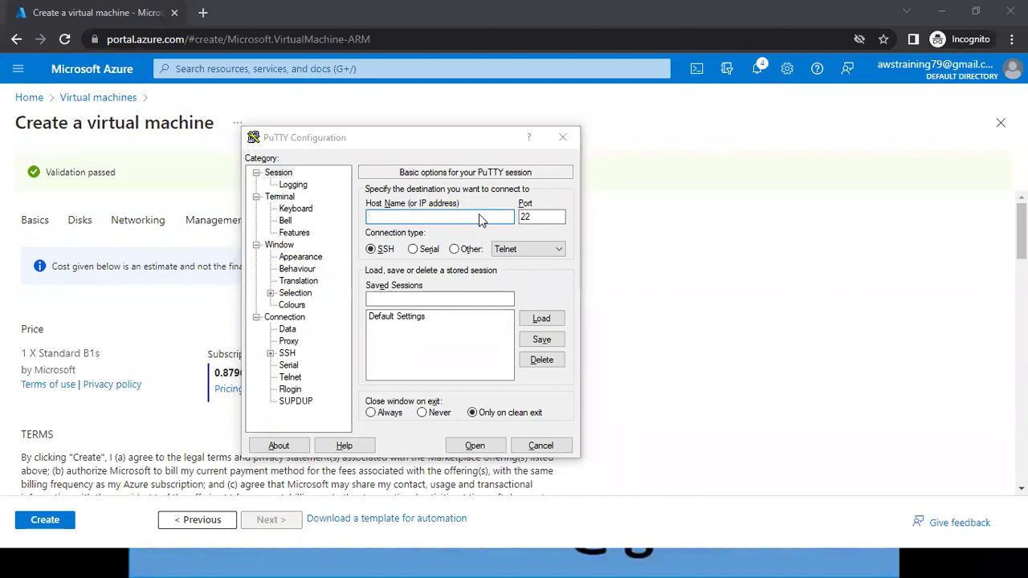
pyautogui.hotkey('alt', 'Tab')
pyautogui.hotkey('alt', 'Tab')
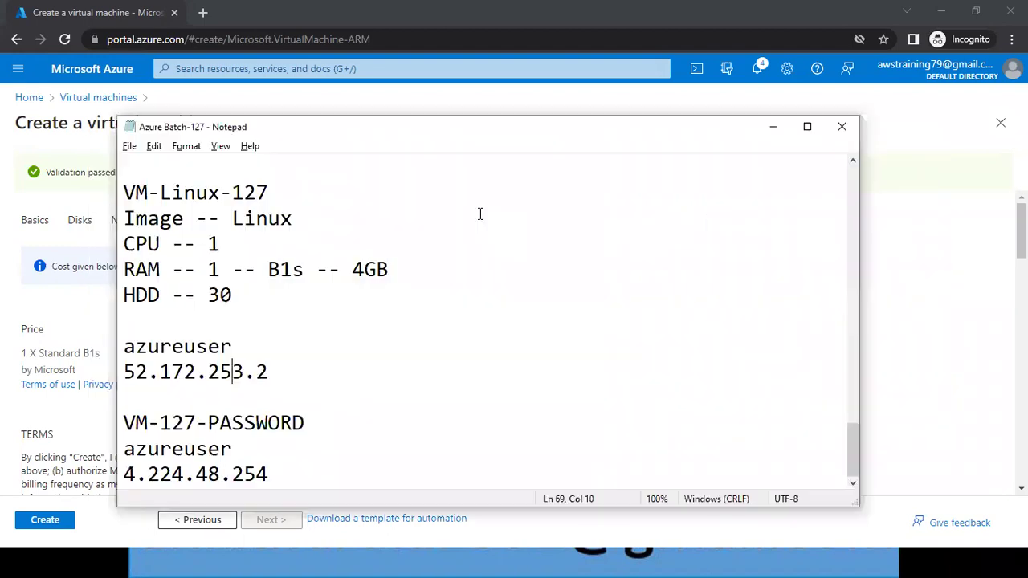
pyautogui.hotkey('ctrl', 'End')
pyautogui.press('Home')
pyautogui.hotkey('shift', 'End')
pyautogui.hotkey('ctrl', 'c')
pyautogui.hotkey('alt', 'Tab')
pyautogui.hotkey('ctrl', 'v')
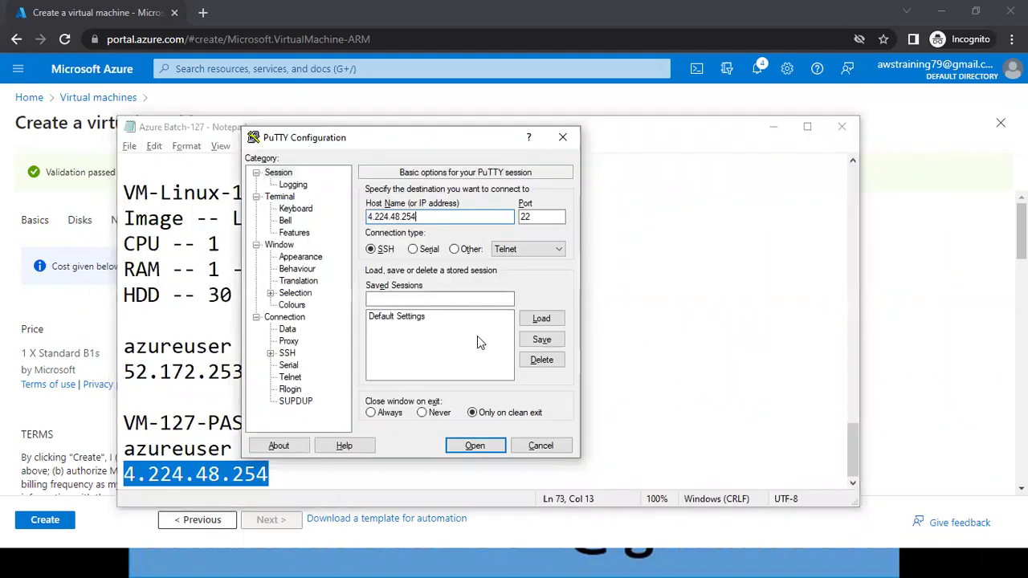
# - Open the connection and log in as azureuser with the account password
pyautogui.click(473, 447)
pyautogui.write('az')
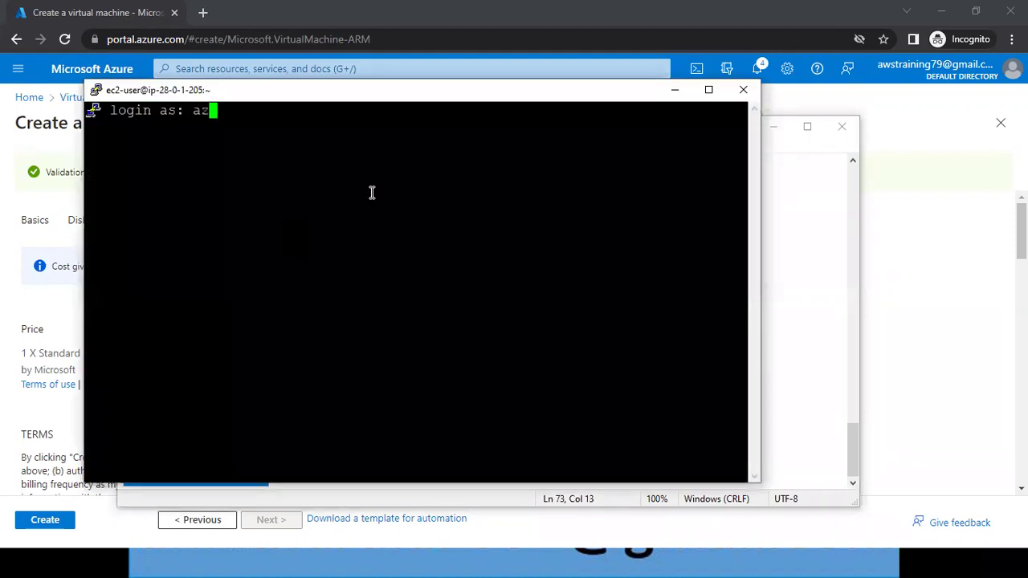
pyautogui.write('ureuser')
pyautogui.press('Return')
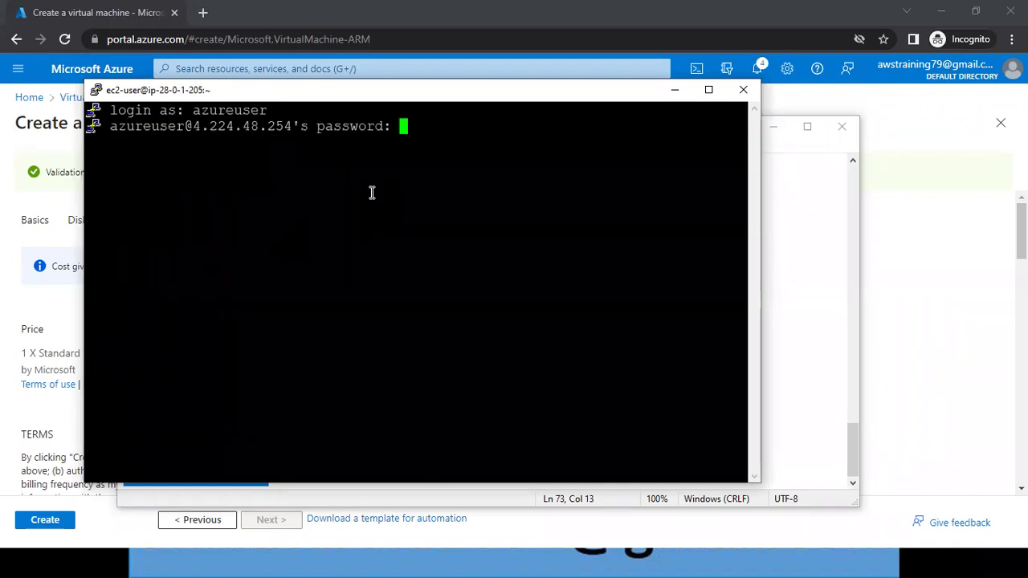
pyautogui.press('Return')
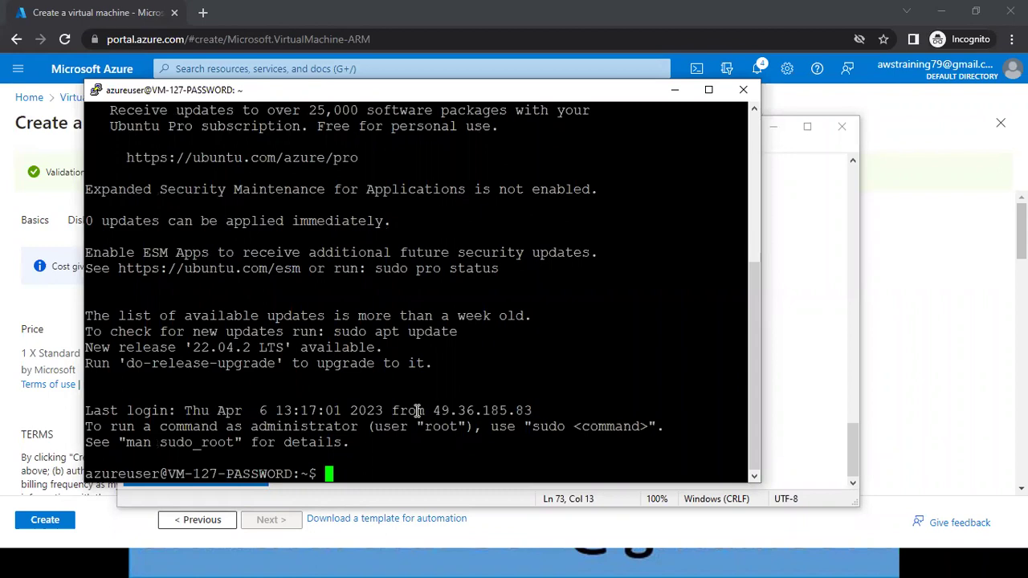
pyautogui.press('Return')
pyautogui.press('Return')
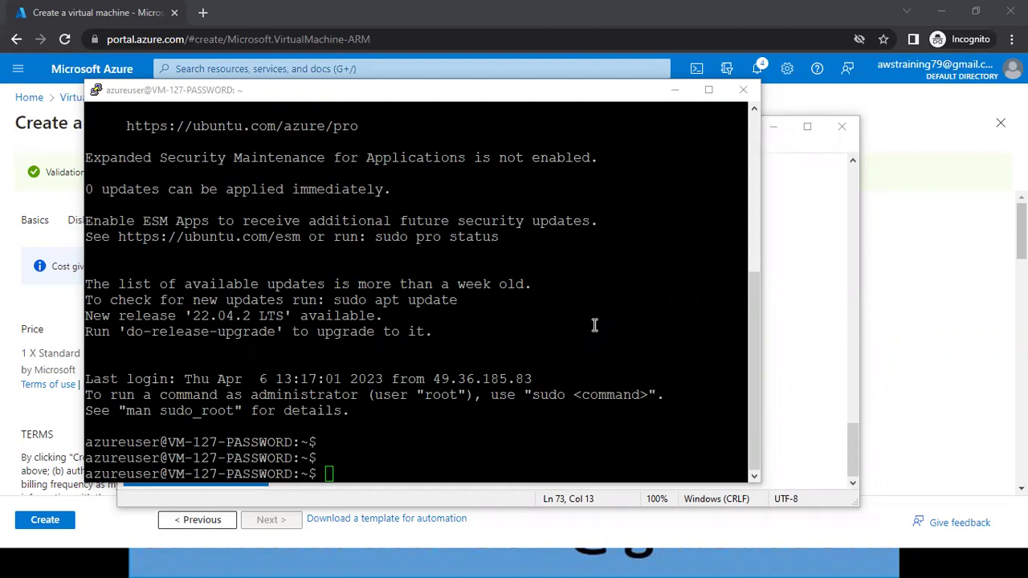
# - Append a new line '5 max -- 10 max' below VM-127-PASSWORD's address in the notes
pyautogui.press('super')
pyautogui.hotkey('alt', 'Tab')
pyautogui.click(356, 477)
pyautogui.press('Return')
pyautogui.press('Return')
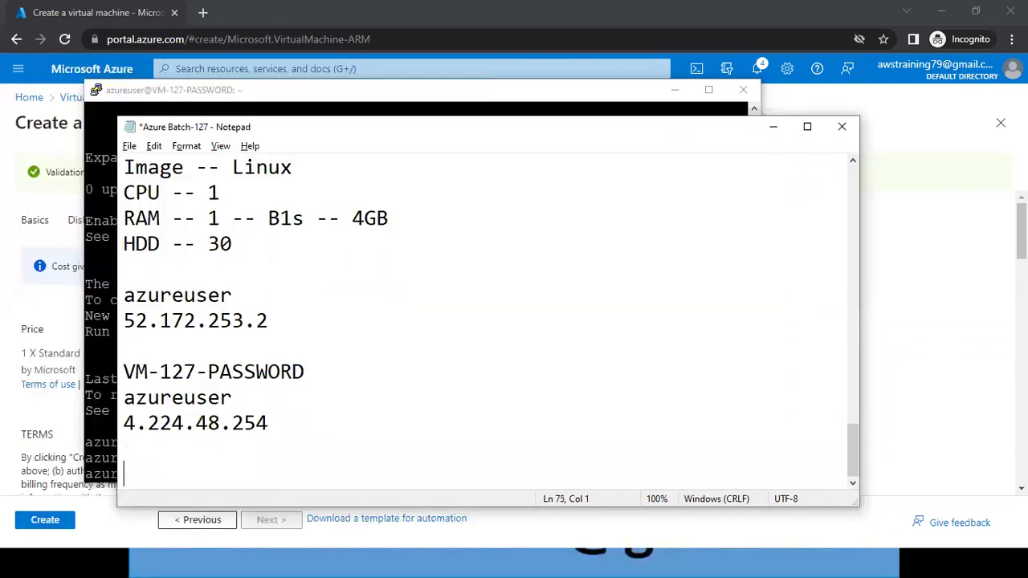
pyautogui.write('5 max -- 1')
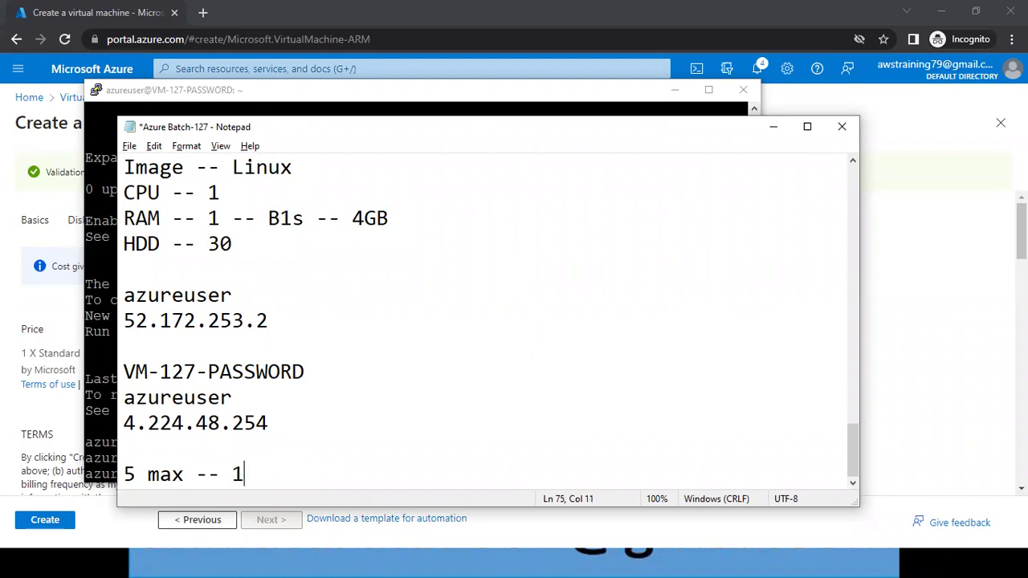
pyautogui.write('0 MA')
pyautogui.press('BackSpace')
pyautogui.press('BackSpace')
pyautogui.write('max')
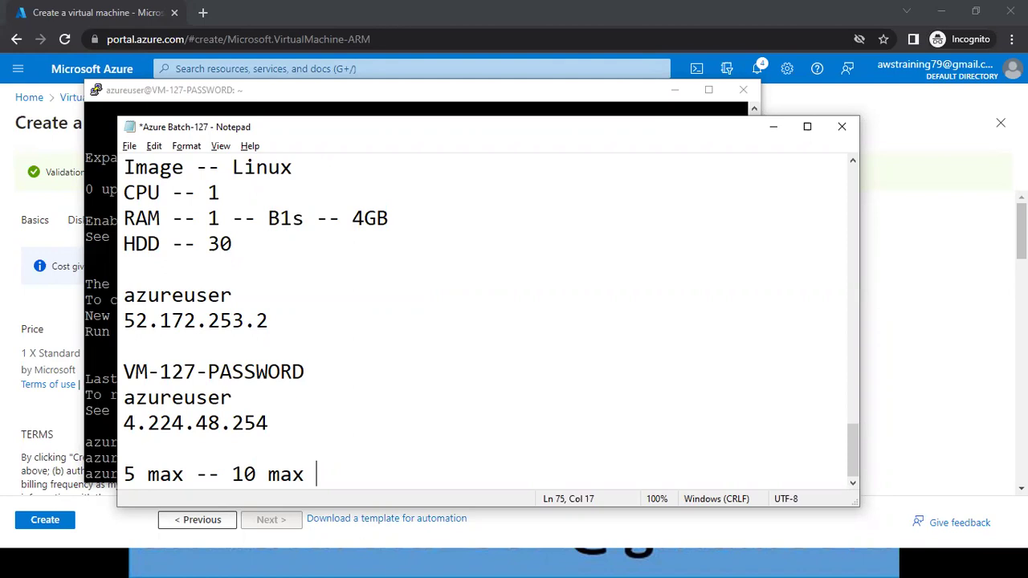
pyautogui.click(1000, 301)
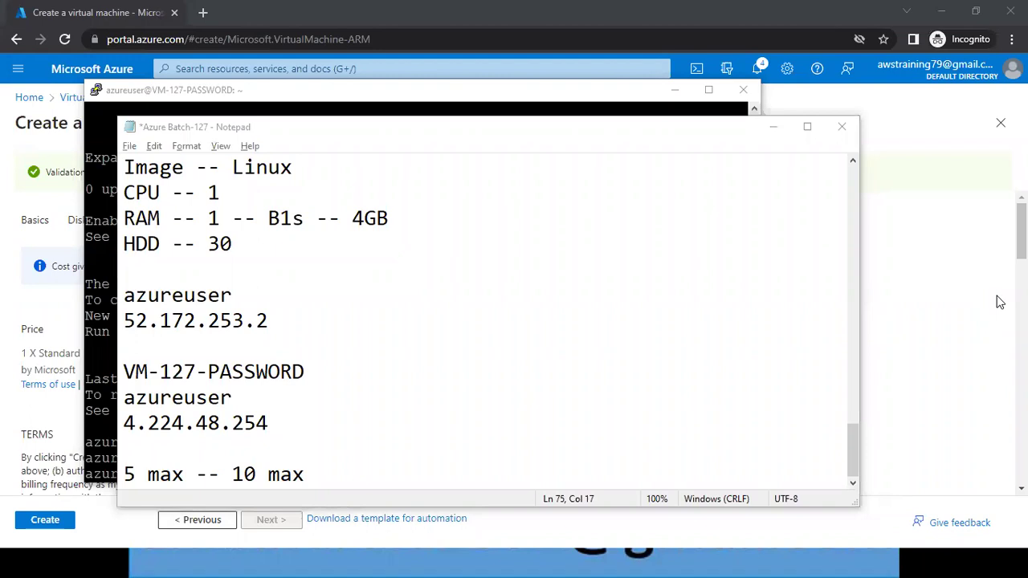
# - Look over the Notepad notes at the VM-127-PASSWORD and username lines
pyautogui.click(536, 372)
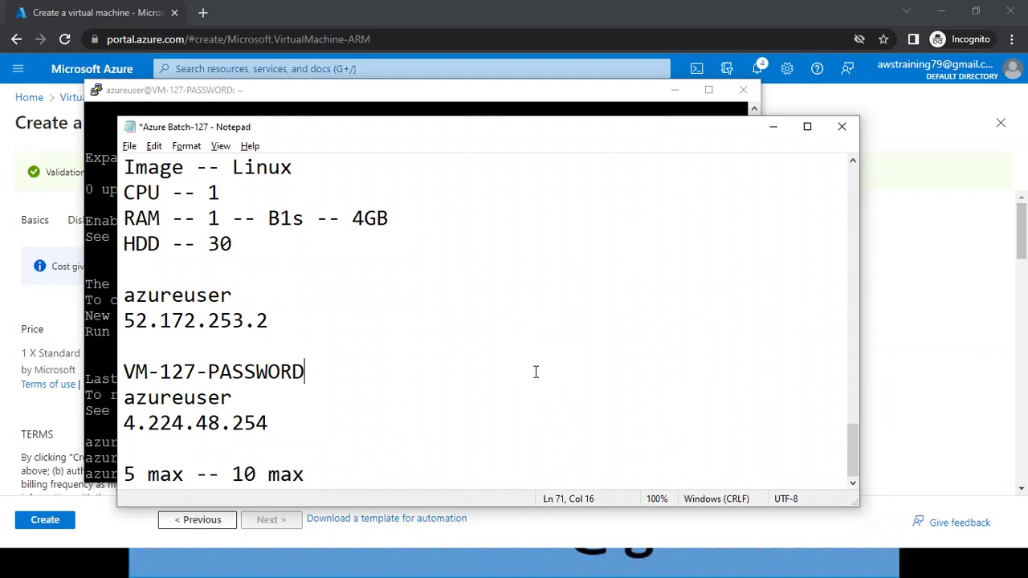
pyautogui.click(1000, 351)
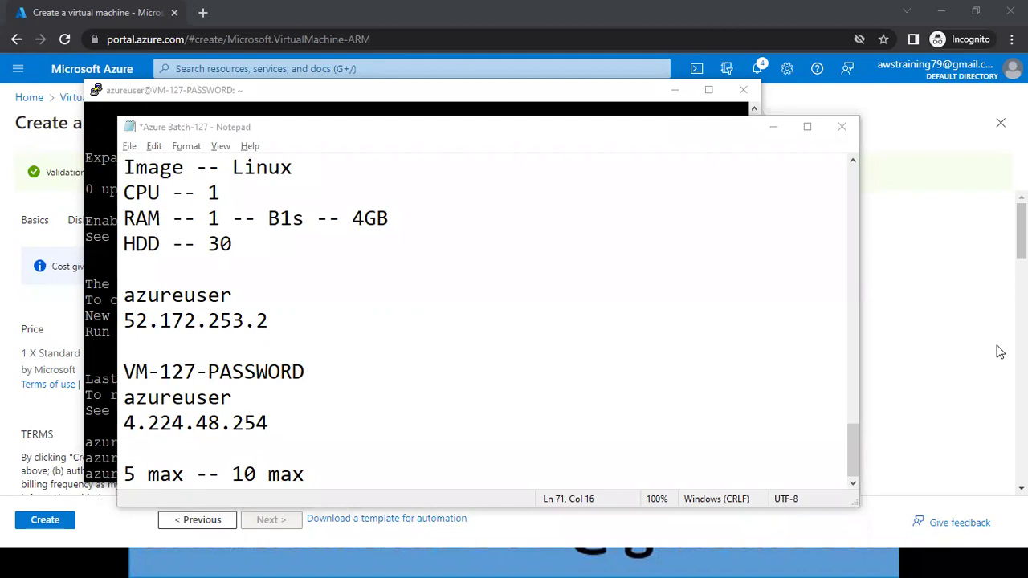
pyautogui.click(591, 387)
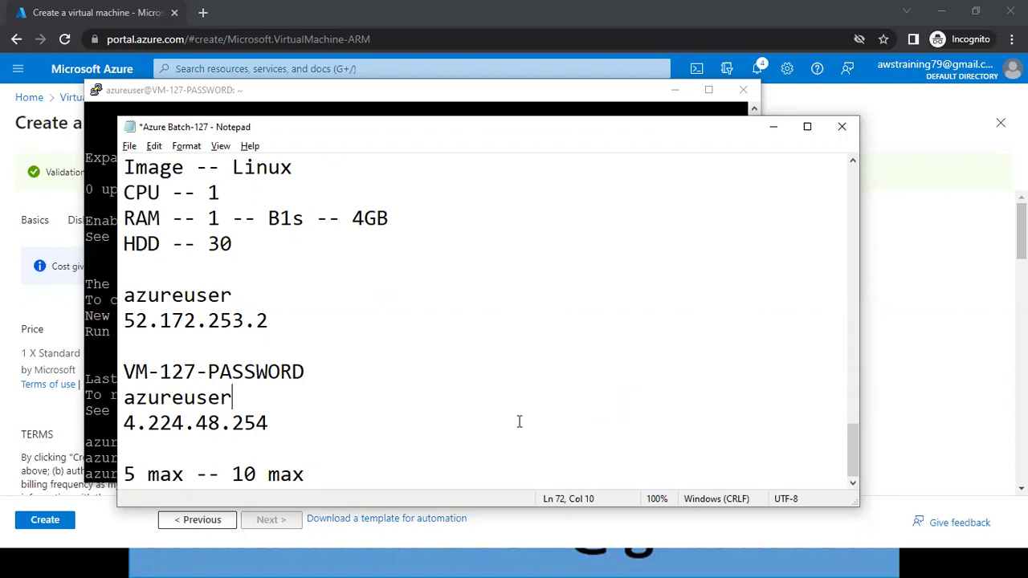
# - Open the 05 VM - Windows deck from the PPT folder at slide 2
pyautogui.press('super')
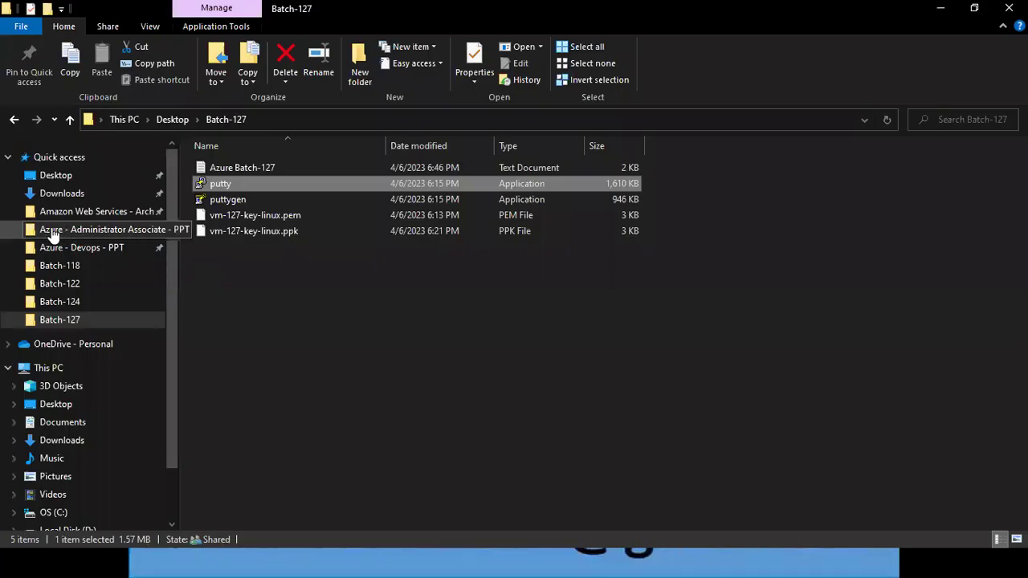
pyautogui.click(49, 230)
pyautogui.click(274, 235)
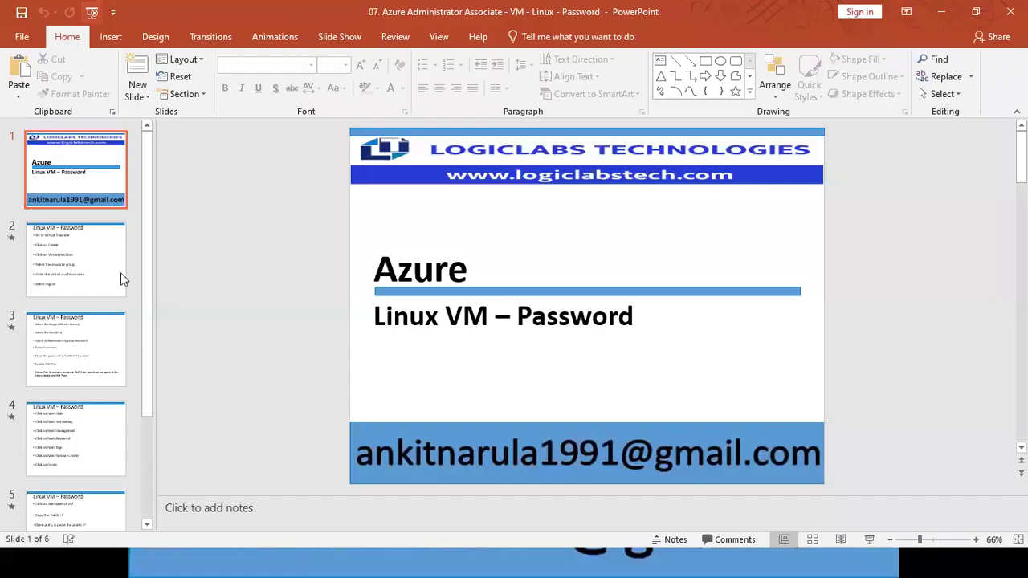
pyautogui.click(110, 277)
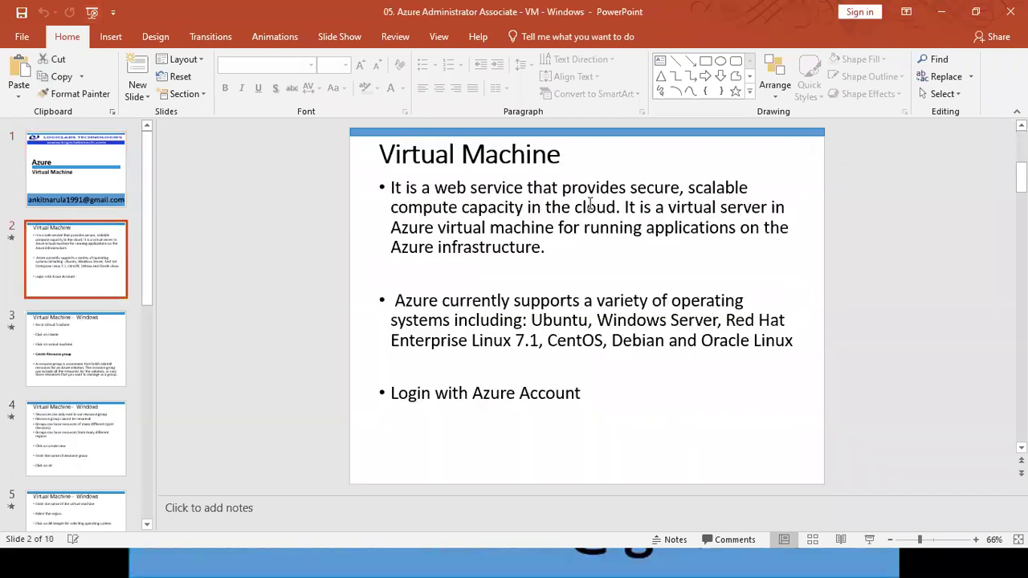
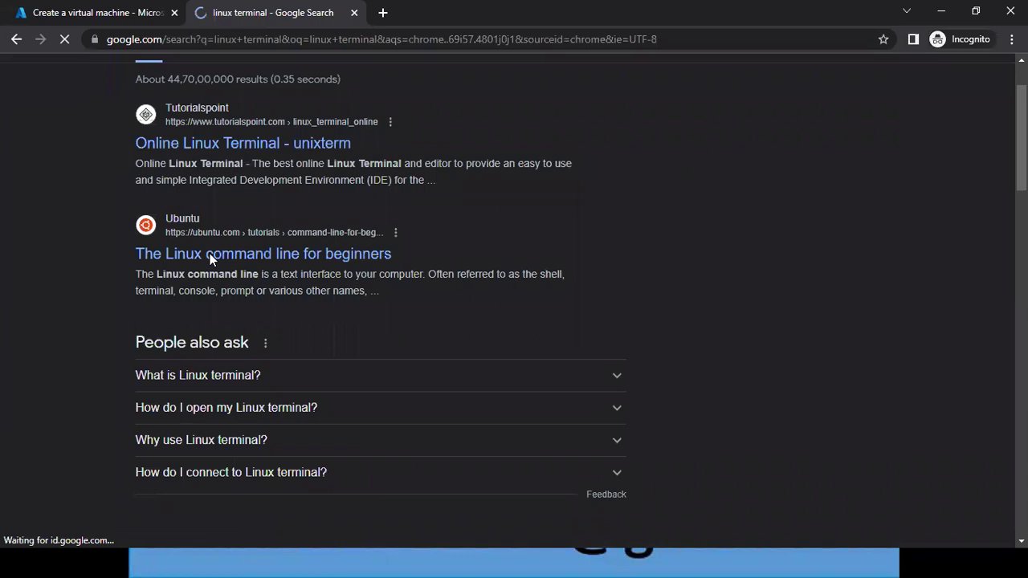
pyautogui.scroll(-3, 172, 302)
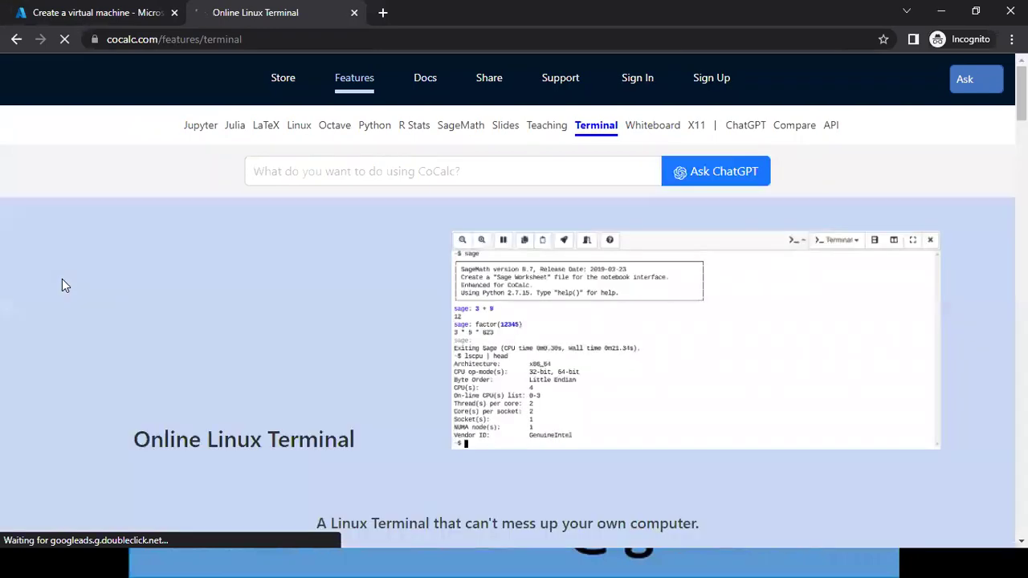
# - Leave the linux terminal search results and close that Google tab, returning to Azure's VM review page
pyautogui.scroll(-10, 51, 184)
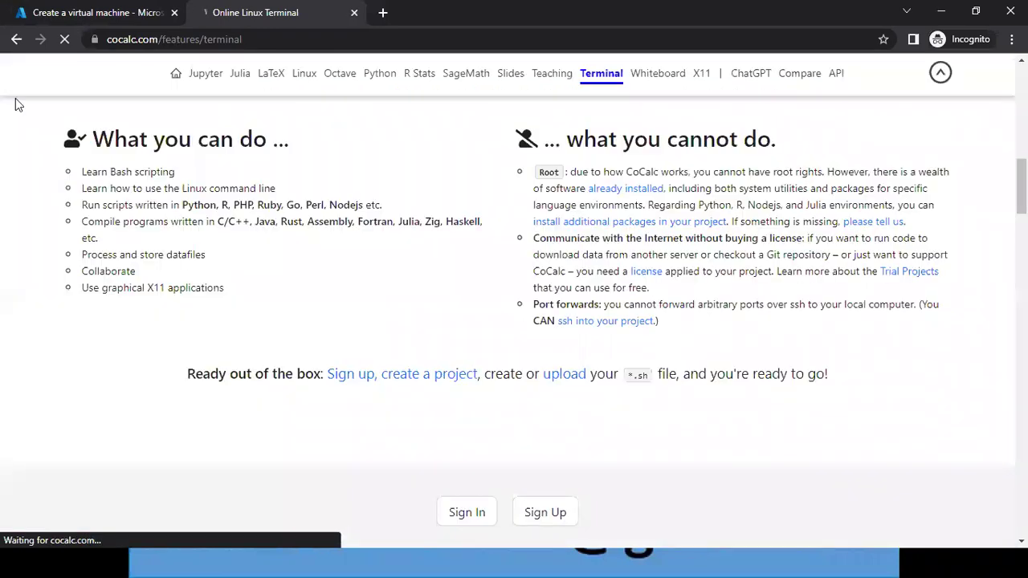
pyautogui.click(17, 42)
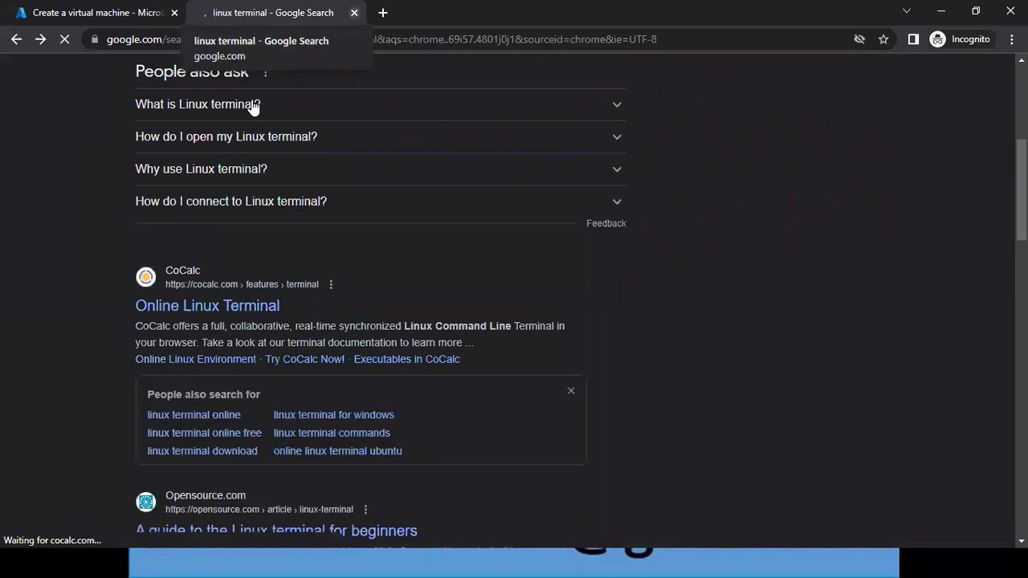
pyautogui.hotkey('ctrl', 'w')
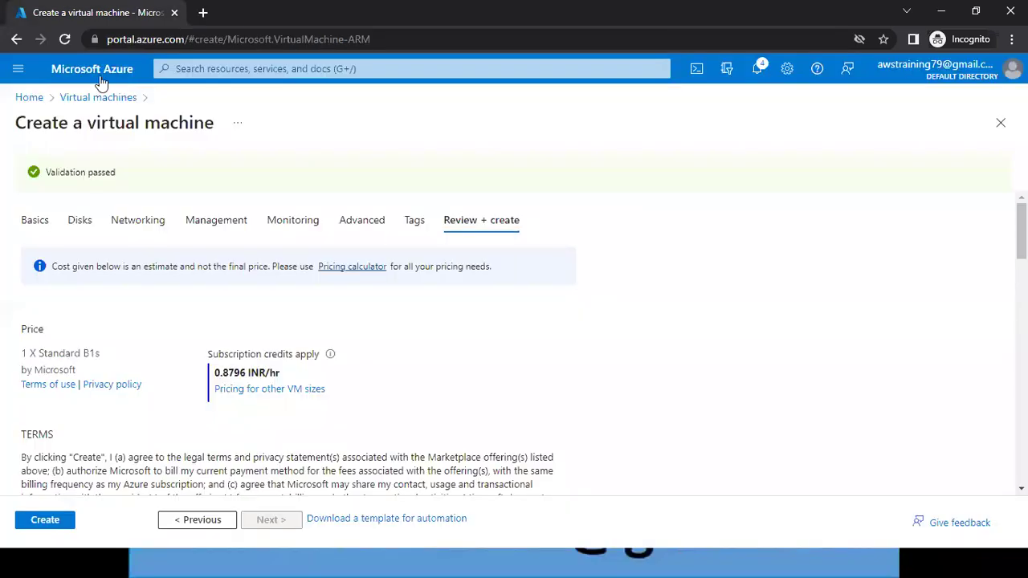
# - From the Azure home page, open Virtual machines, check VM-Linux-127, then open VM-127-PASSWORD's overview
pyautogui.click(100, 83)
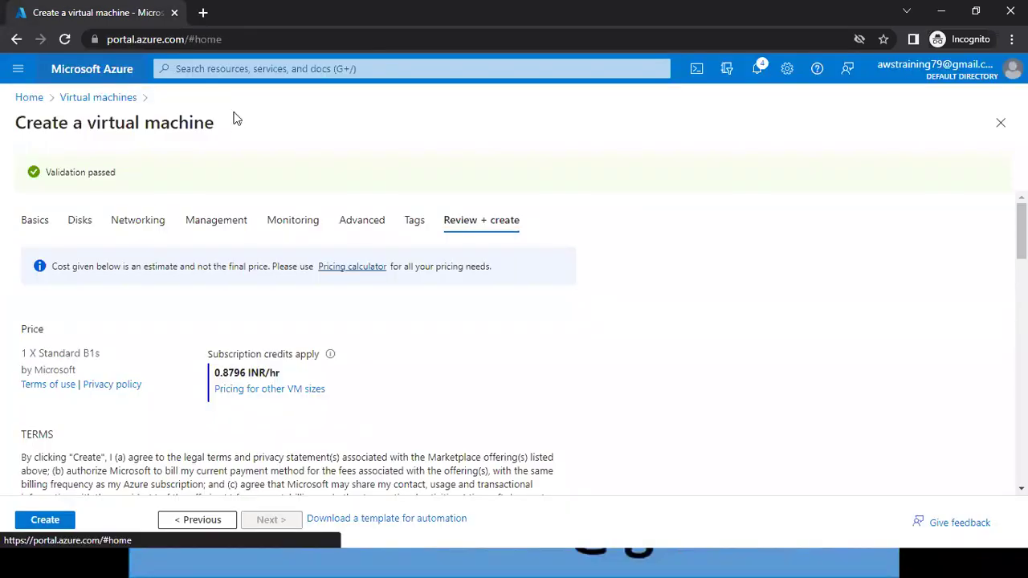
pyautogui.moveTo(378, 158)
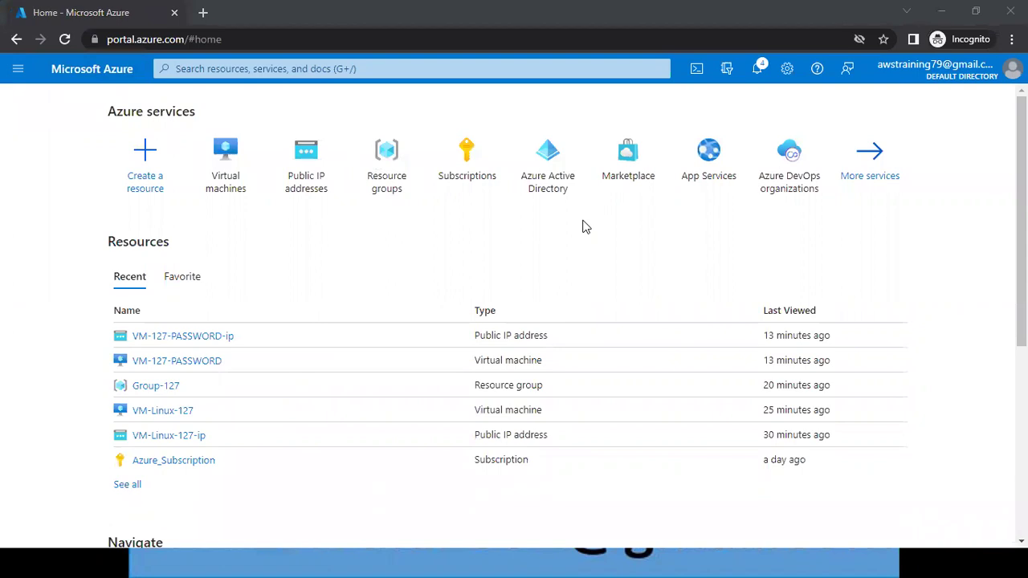
pyautogui.click(254, 184)
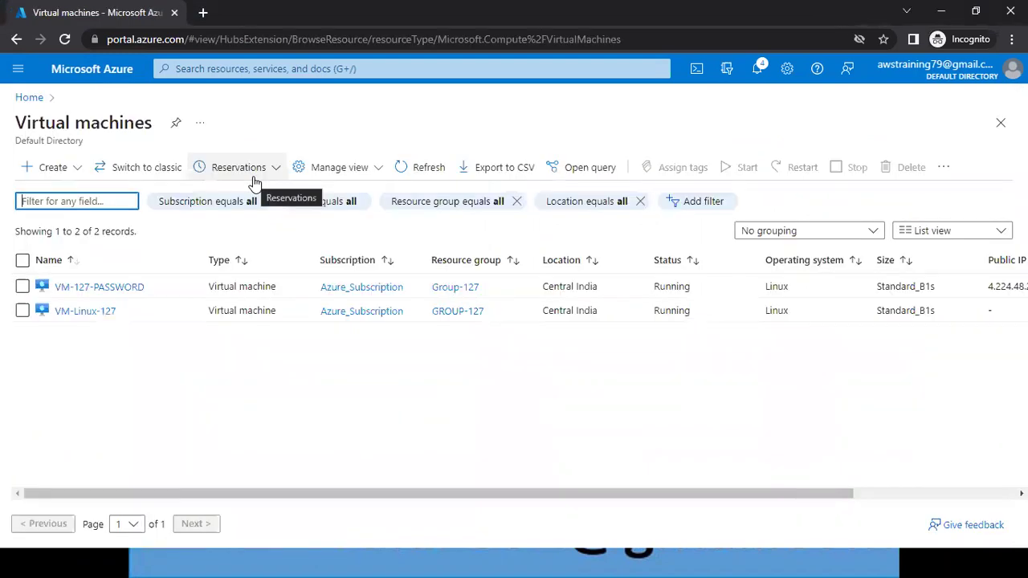
pyautogui.click(100, 318)
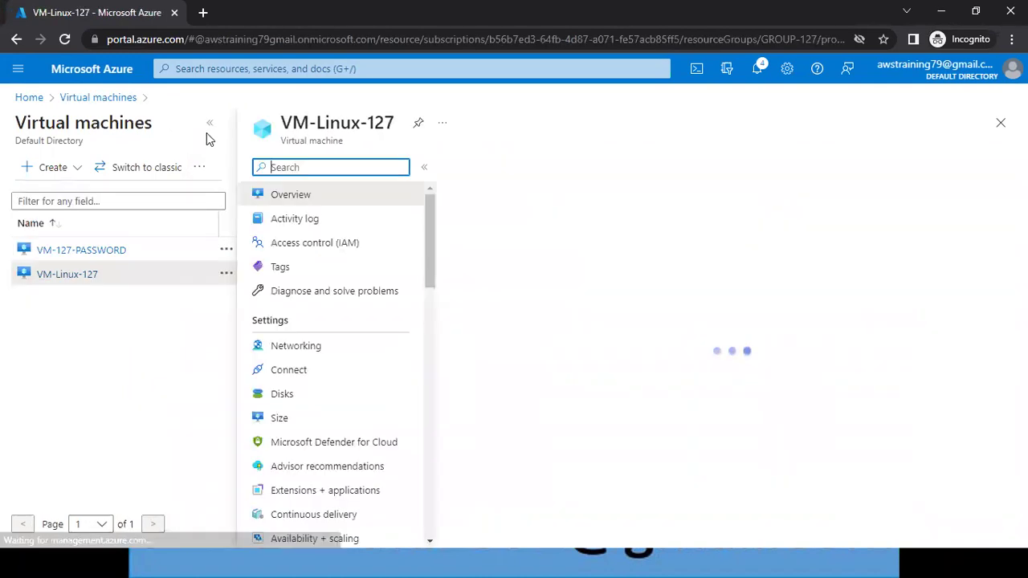
pyautogui.click(100, 98)
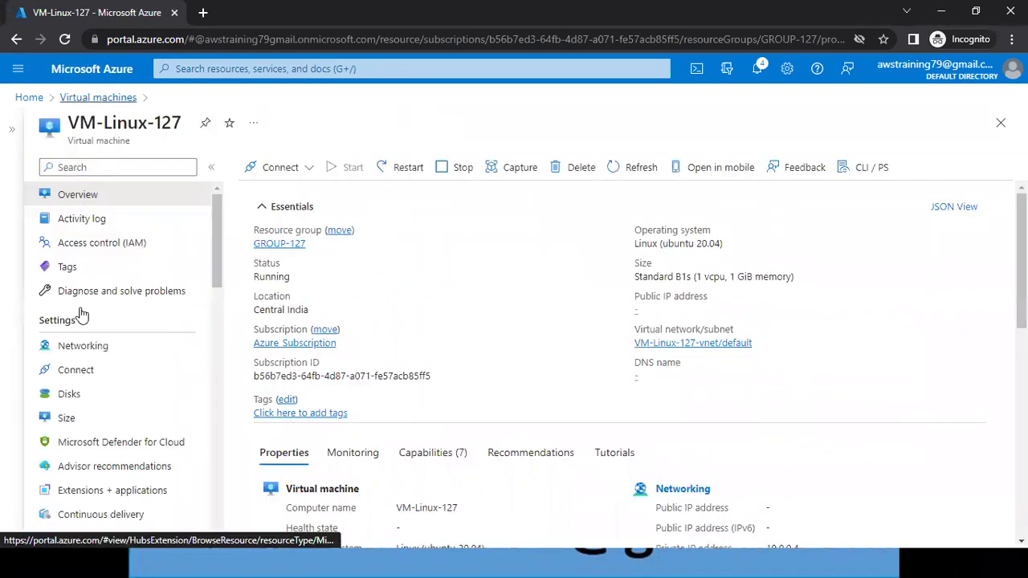
pyautogui.click(87, 291)
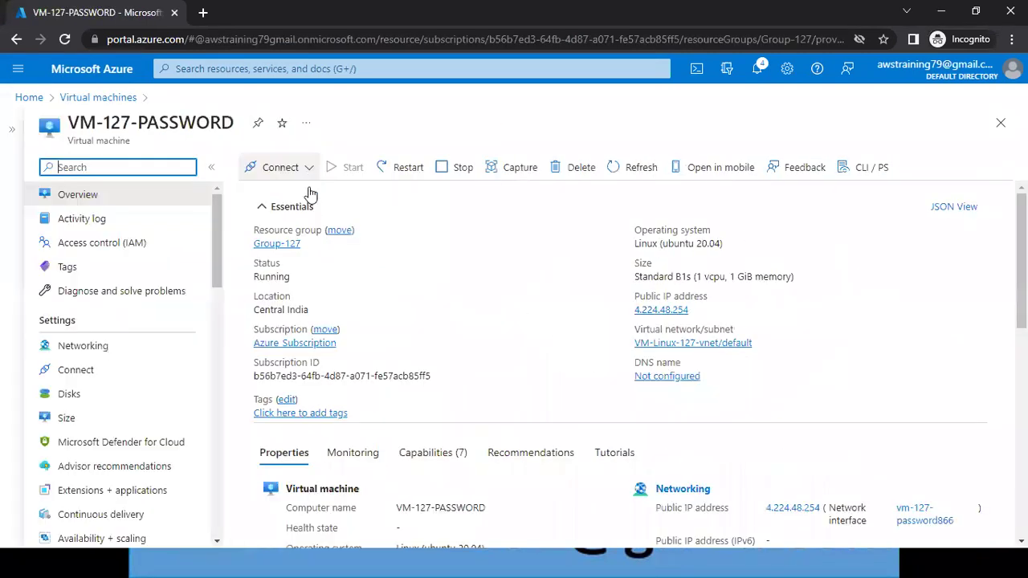
# - Open VM-127-PASSWORD's SSH connect page and select the example ssh command and its azureuser name
pyautogui.click(269, 169)
pyautogui.click(265, 197)
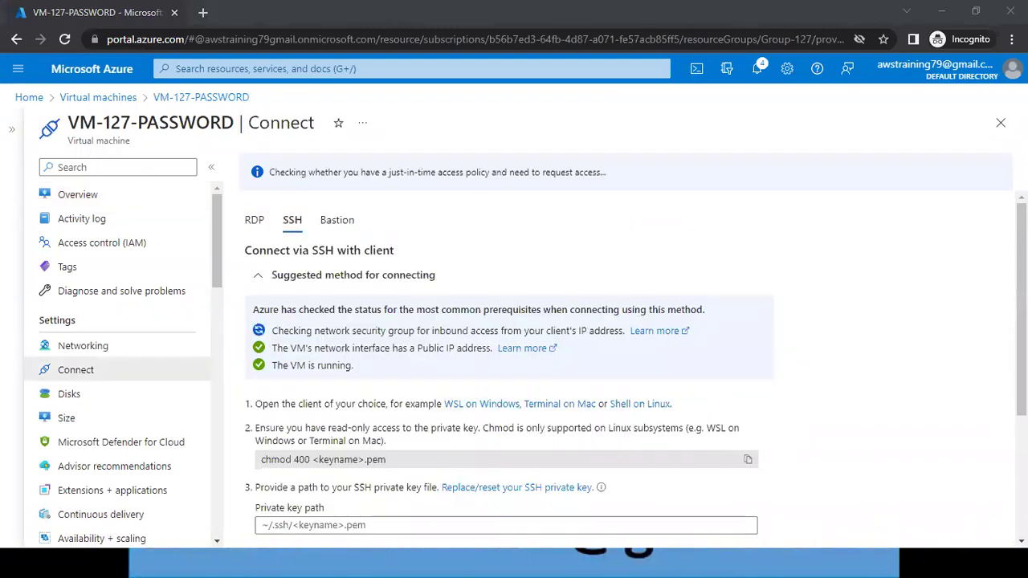
pyautogui.scroll(-3, 815, 424)
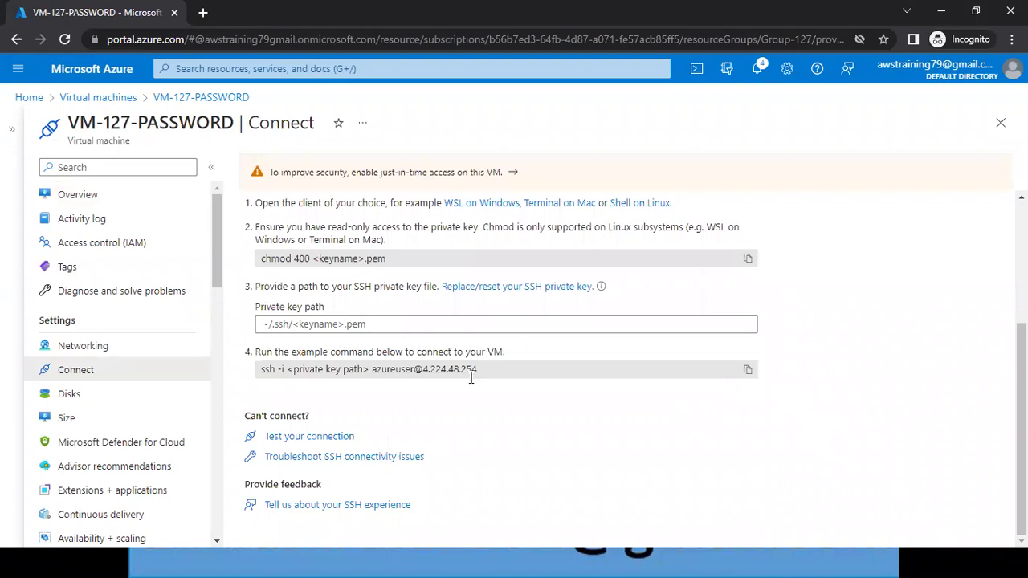
pyautogui.moveTo(259, 372); pyautogui.dragTo(533, 377)
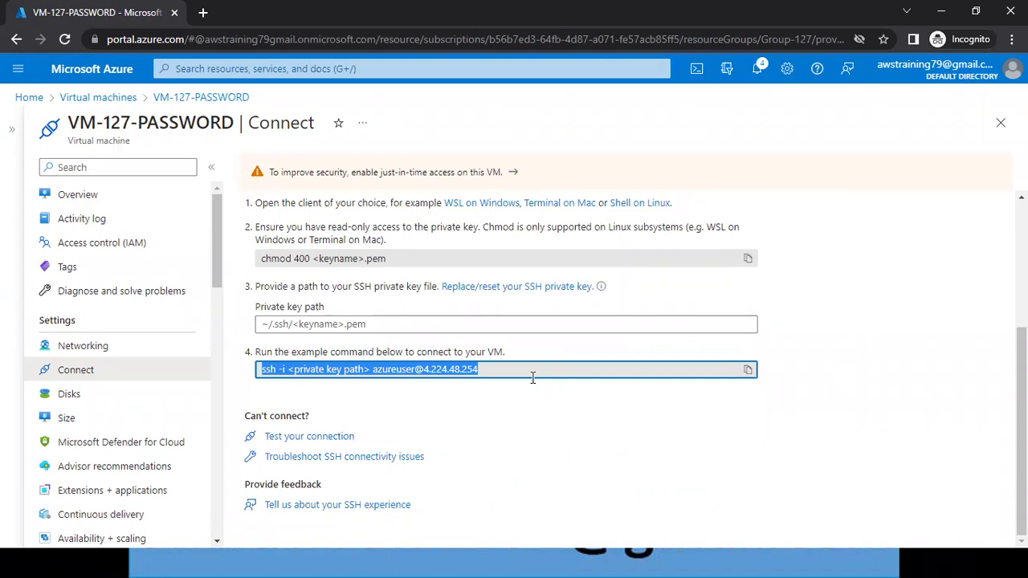
pyautogui.moveTo(372, 369); pyautogui.dragTo(416, 370)
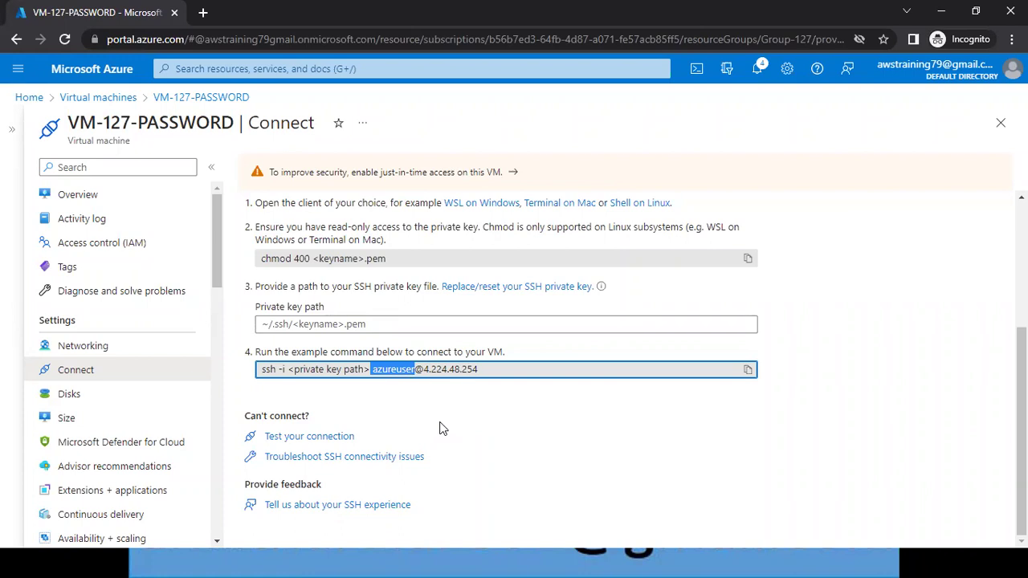
# - Reopen the SSH connect page from the overview, select the full ssh command, then return to the VM list
pyautogui.click(128, 199)
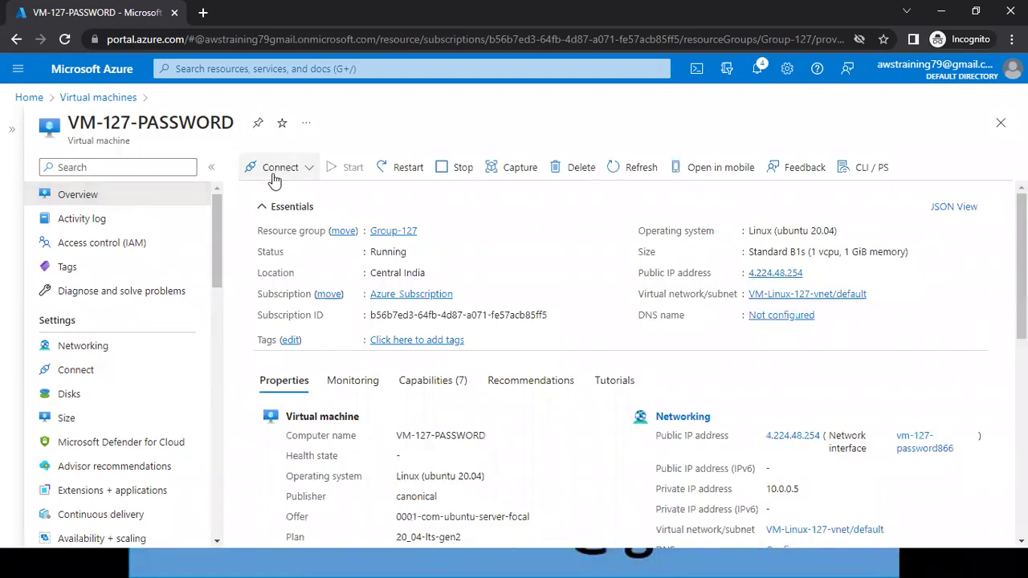
pyautogui.click(274, 172)
pyautogui.click(278, 196)
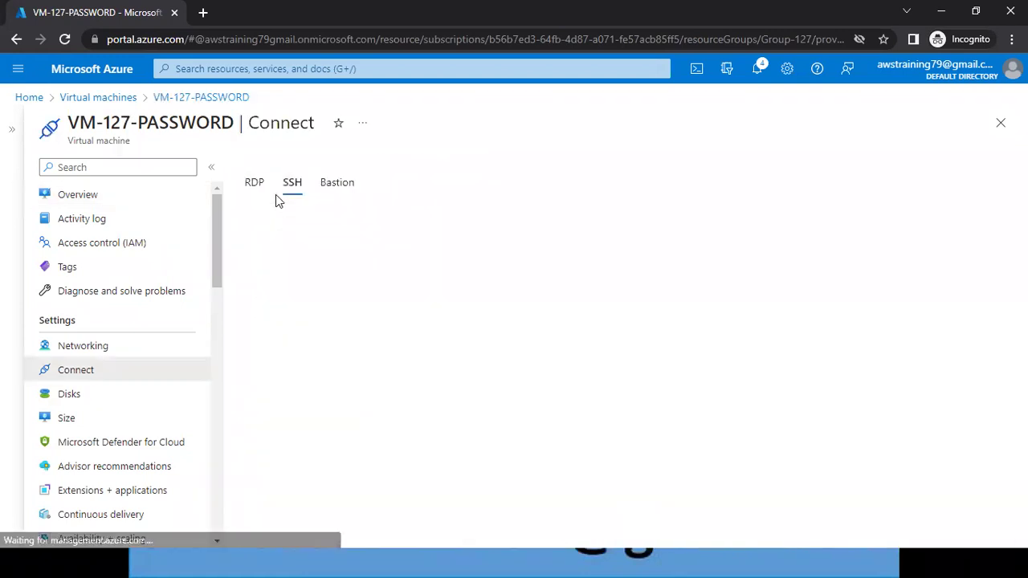
pyautogui.scroll(-2, 700, 372)
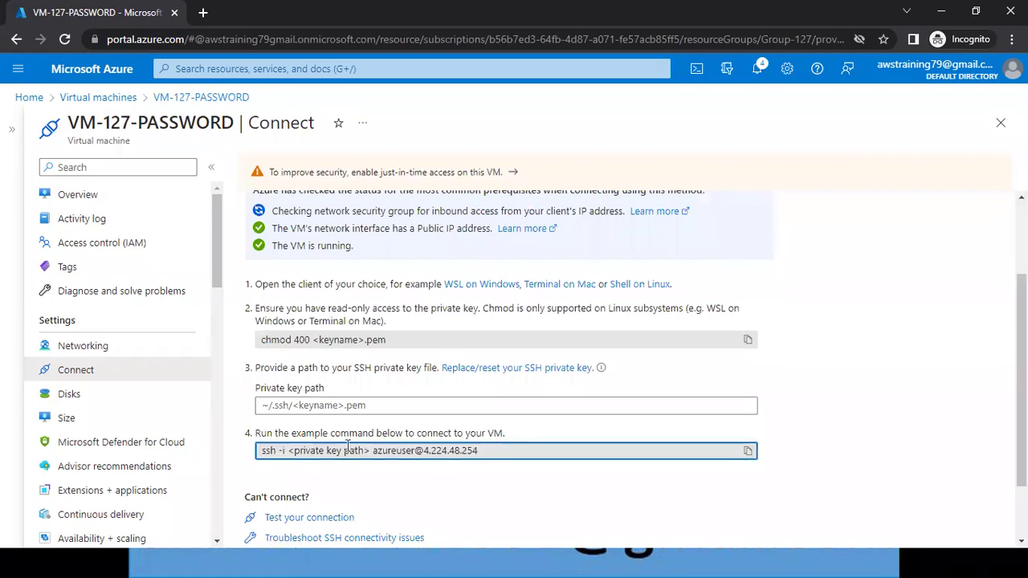
pyautogui.moveTo(482, 451); pyautogui.dragTo(309, 211)
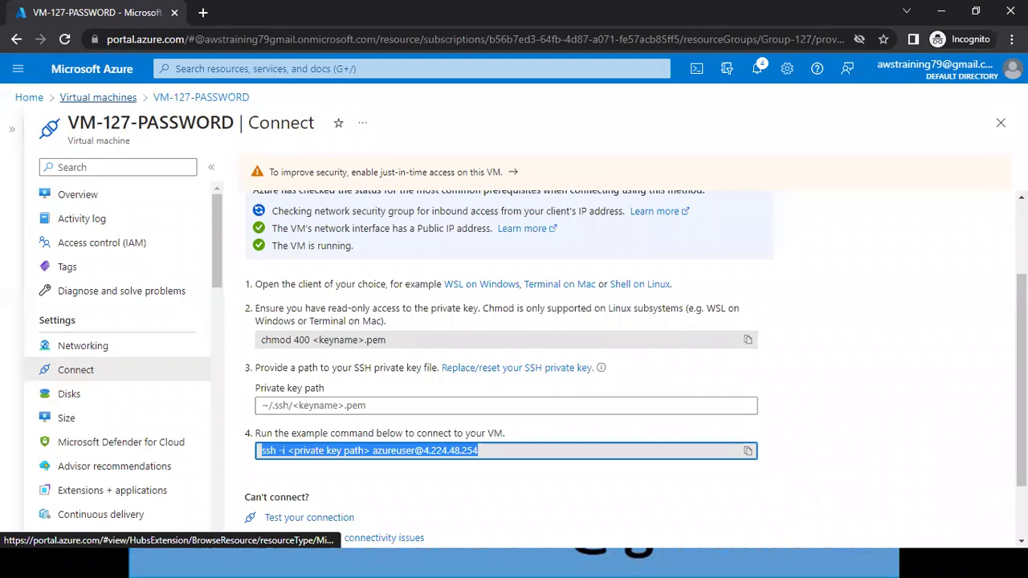
pyautogui.click(98, 97)
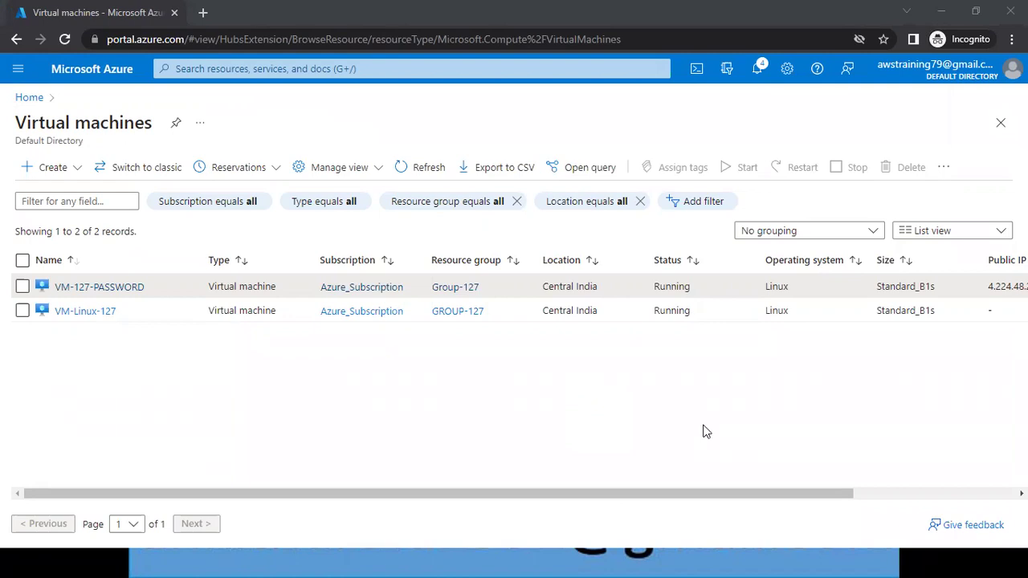
# - Bring up the Windows Start menu over the Virtual machines list
pyautogui.press('super')
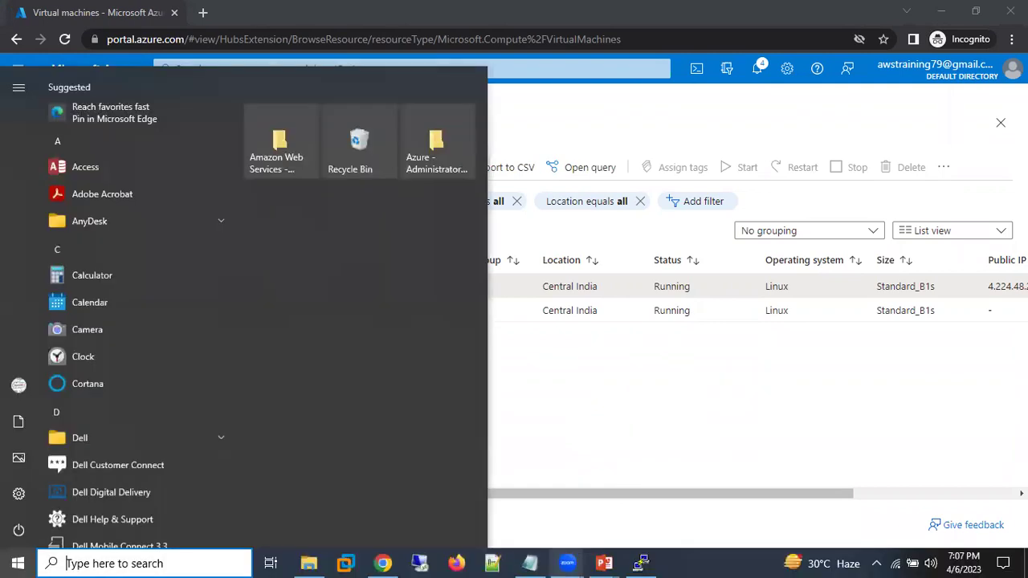
# - Switch to the Azure Batch-127 notes in Notepad, jump to the top, and save the file
pyautogui.hotkey('alt', 'Tab')
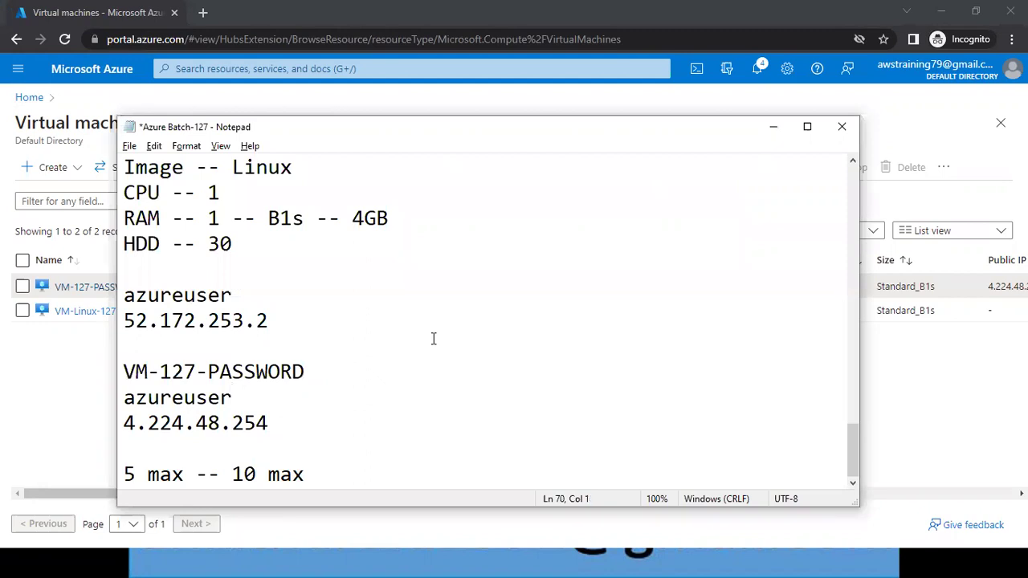
pyautogui.press('pageup')
pyautogui.press('pageup')
pyautogui.press('pageup')
pyautogui.press('pageup')
pyautogui.press('pageup')
pyautogui.click(436, 345)
pyautogui.hotkey('ctrl', 's')
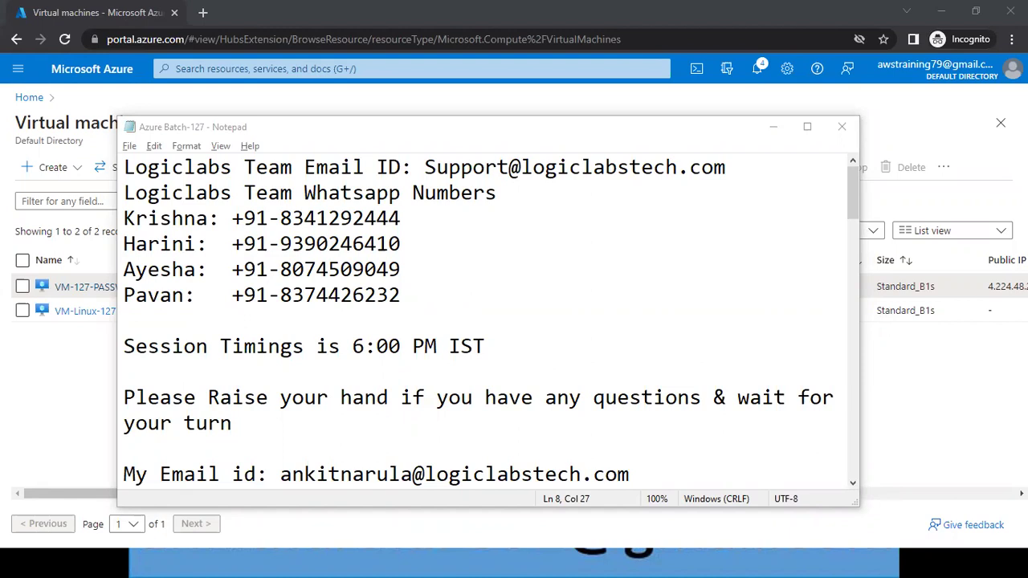
# - Place the caret after the Session Timings and contact lines, then bring up the Start menu
pyautogui.click(639, 337)
pyautogui.click(628, 300)
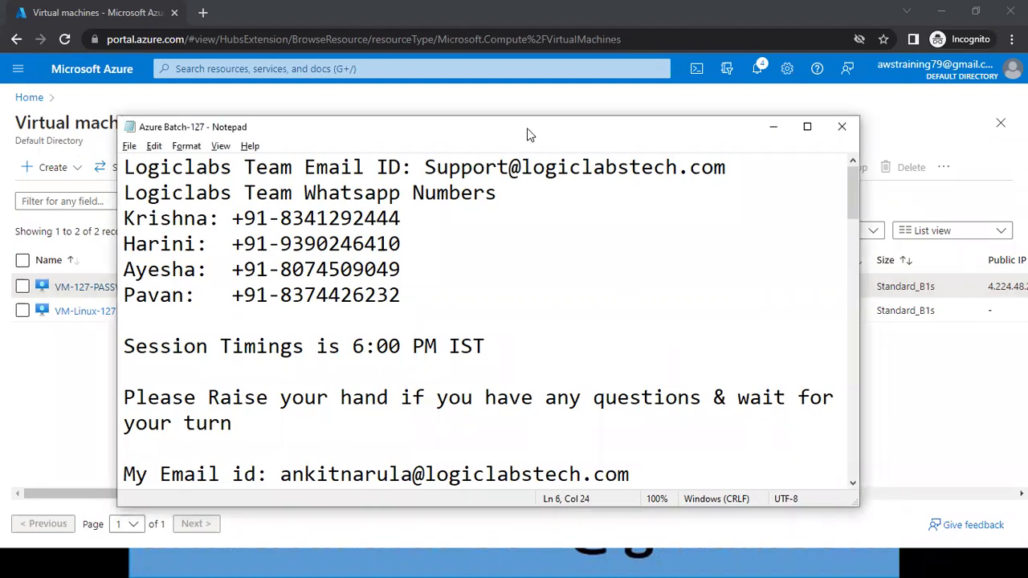
pyautogui.click(449, 213)
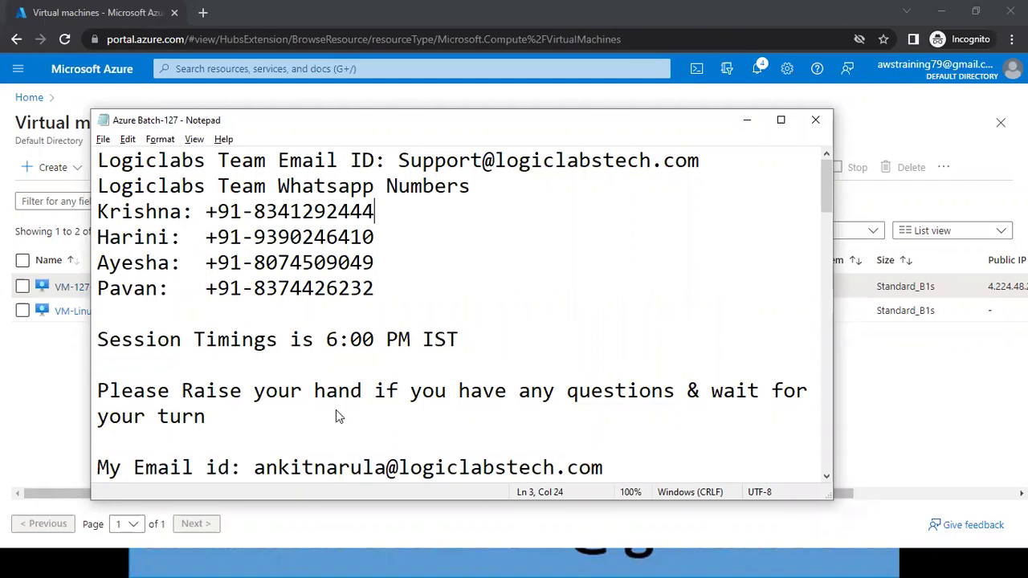
pyautogui.press('super')
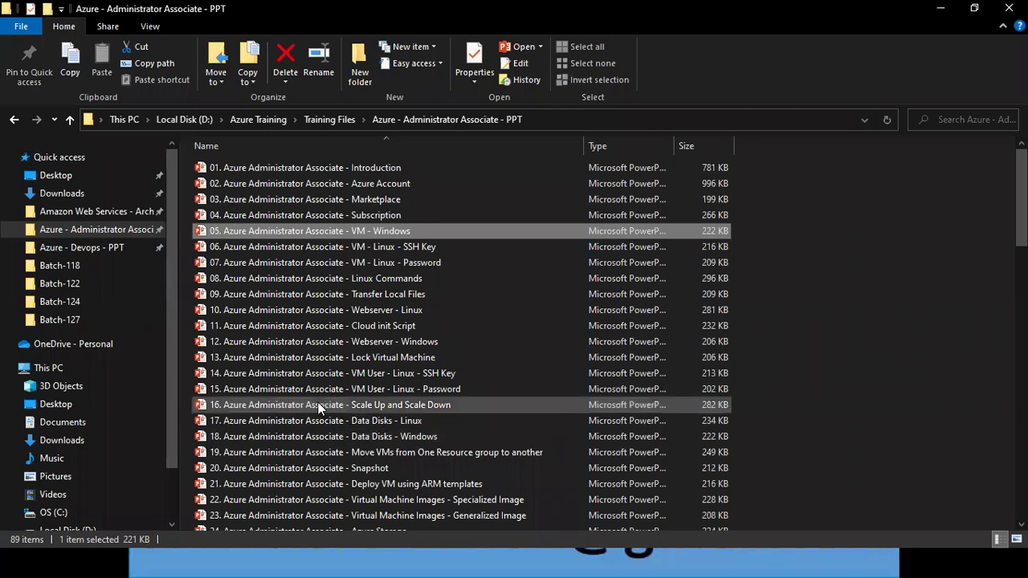
# - Select the 16 Scale Up and Scale Down deck and underline it with the screen pen
pyautogui.click(318, 405)
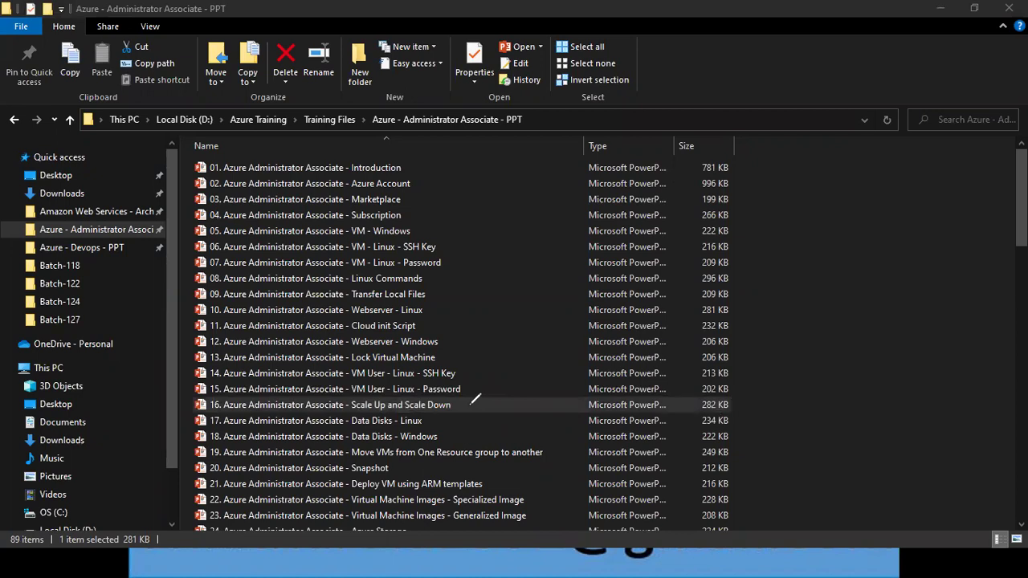
pyautogui.moveTo(519, 390); pyautogui.dragTo(465, 406)
# - Select 08 Linux Commands, then 10 Webserver - Linux, then move back up to Linux Commands
pyautogui.click(393, 278)
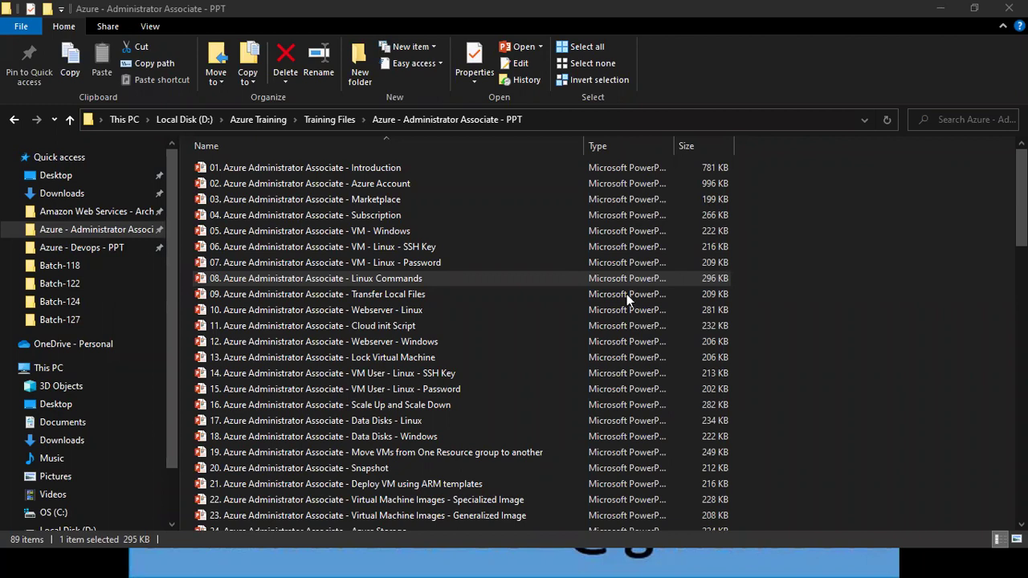
pyautogui.click(333, 308)
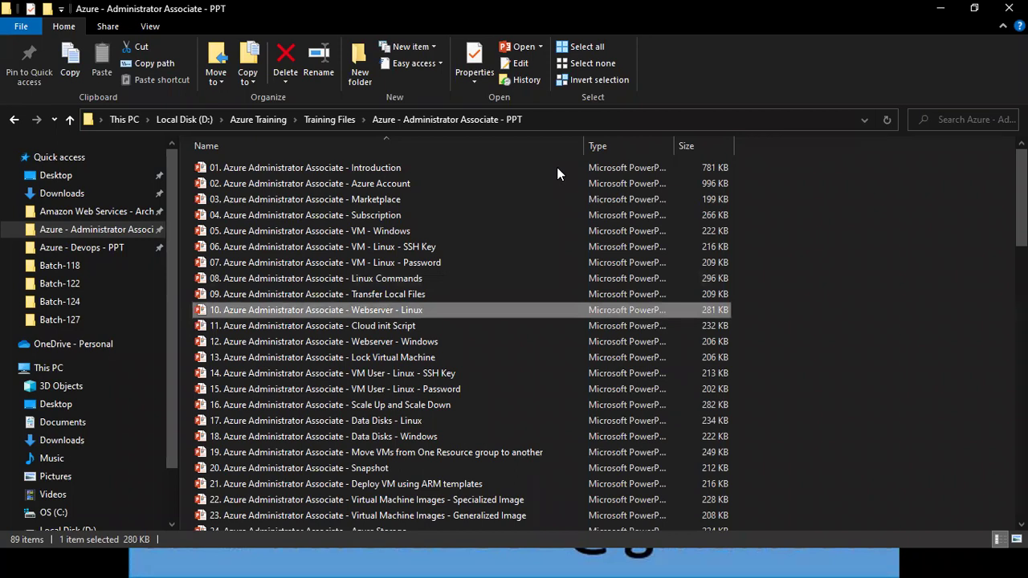
pyautogui.press('Up')
pyautogui.press('Up')
pyautogui.press('Return')
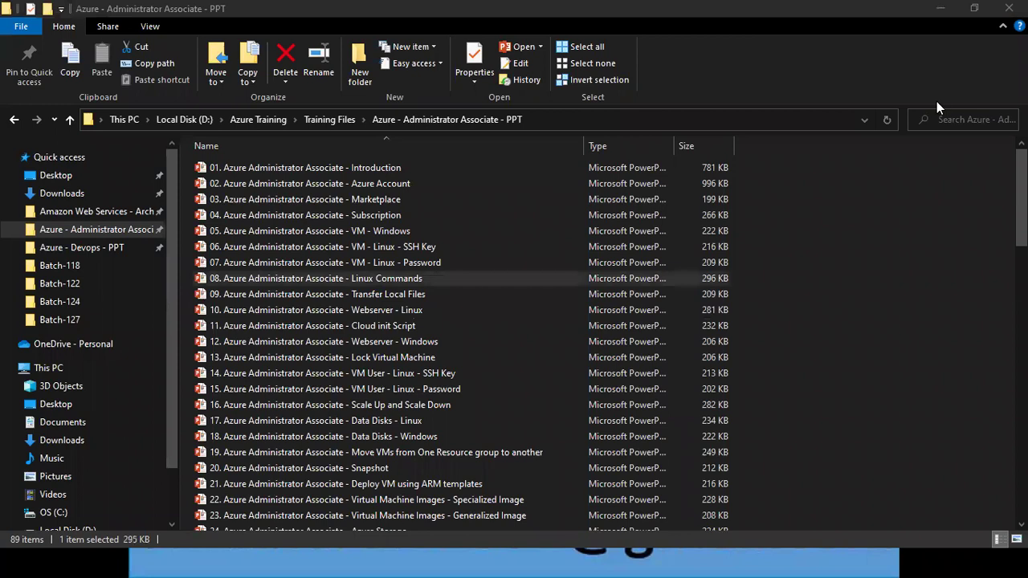